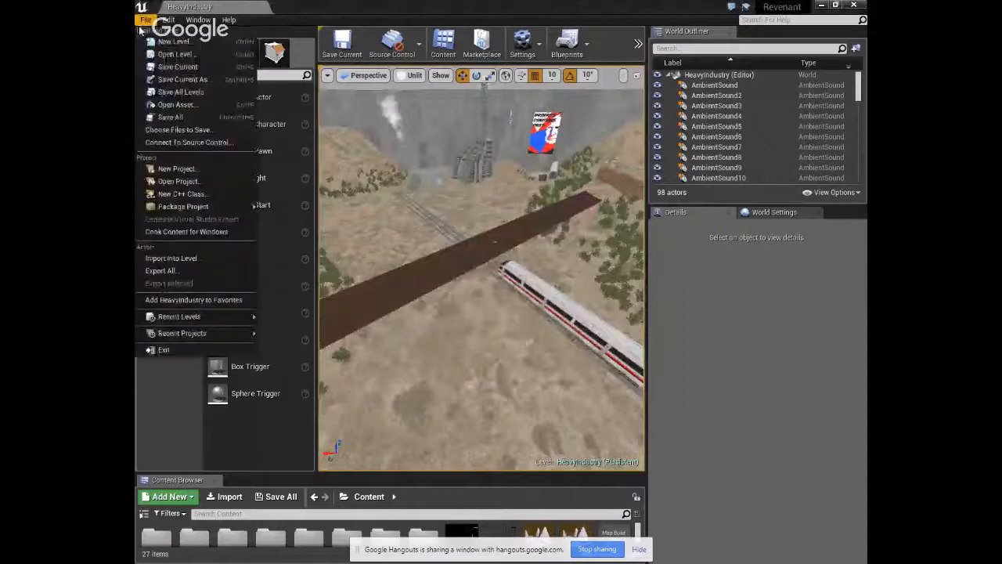
Open the Anubus1 level from the root Content folder.
left_click(174, 54)
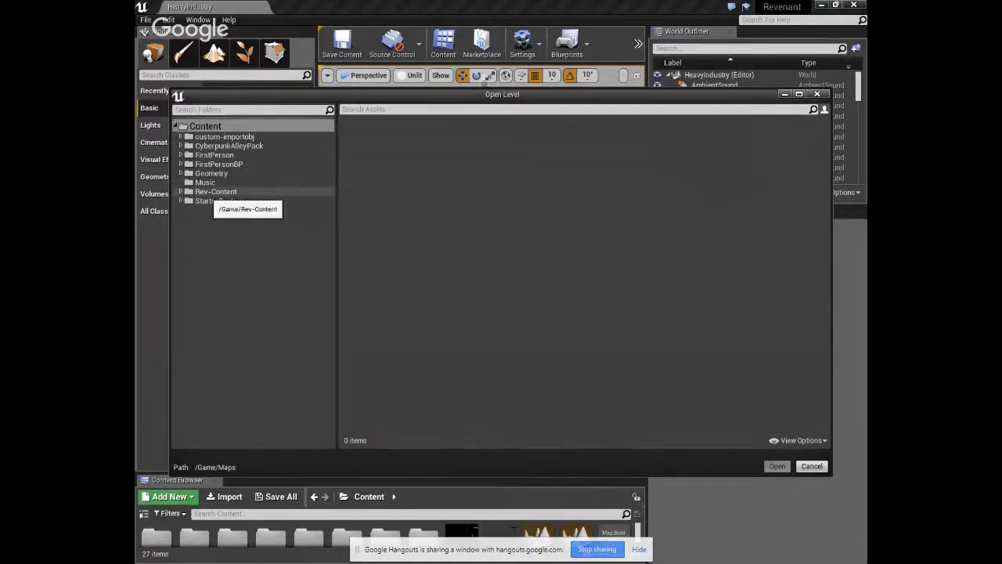
left_click(205, 201)
left_click(202, 172)
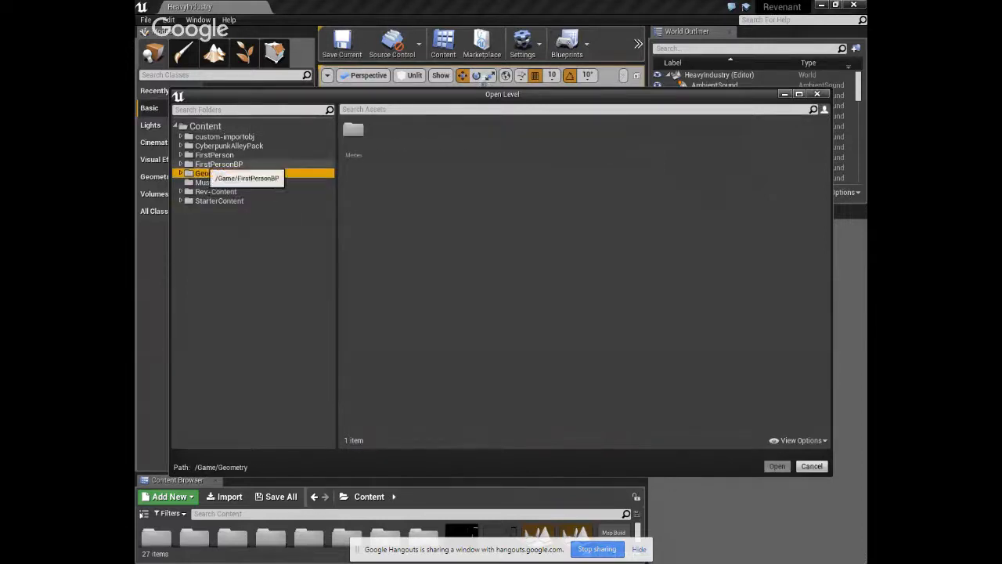
left_click(214, 154)
left_click(224, 137)
left_click(219, 146)
left_click(219, 163)
left_click(220, 145)
left_click(221, 155)
left_click(219, 146)
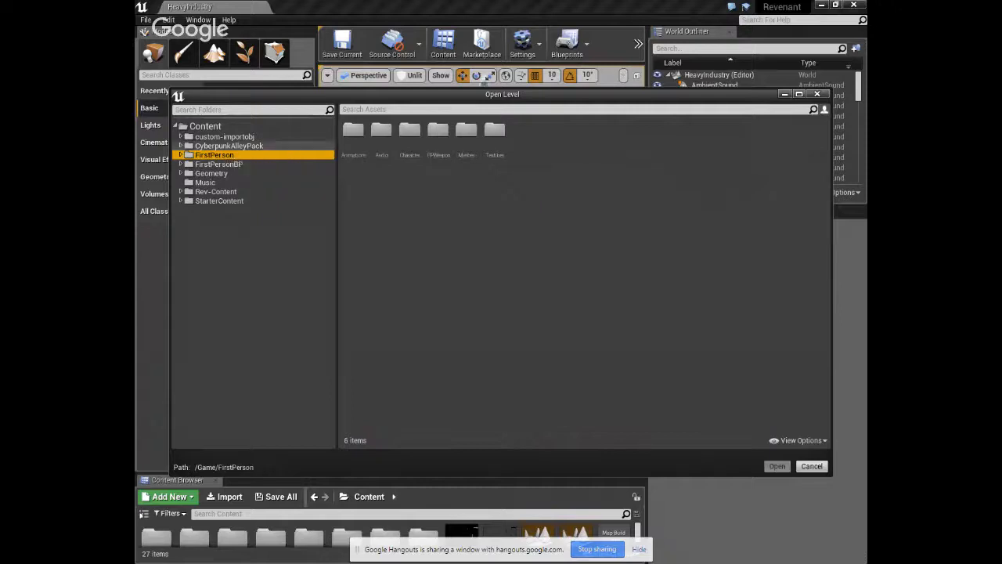
double_click(353, 131)
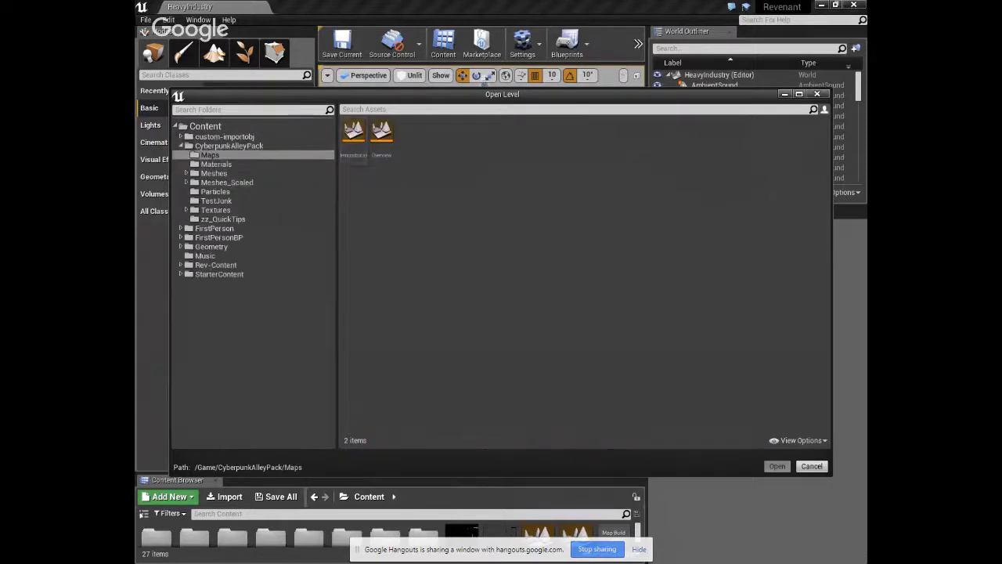
double_click(205, 126)
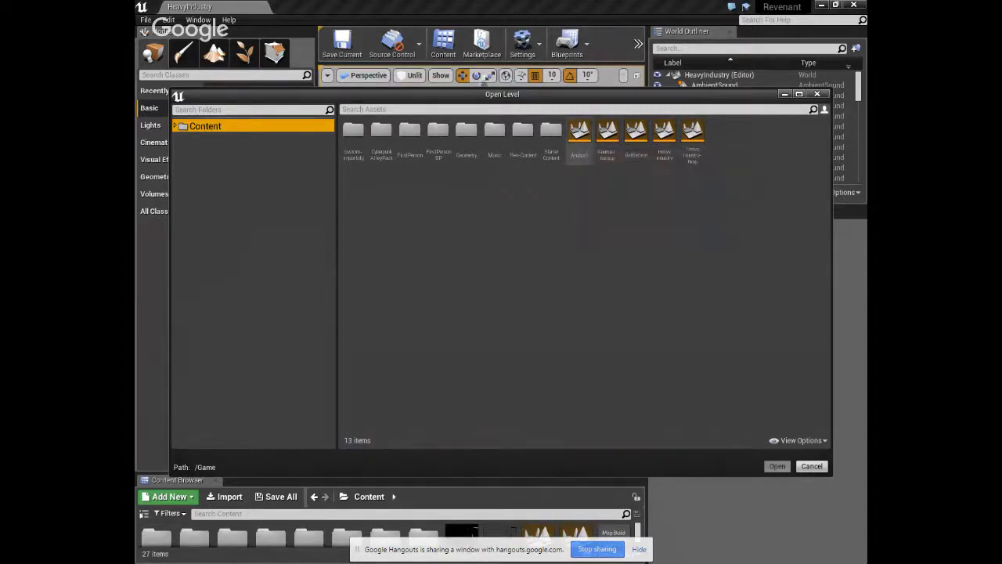
double_click(579, 133)
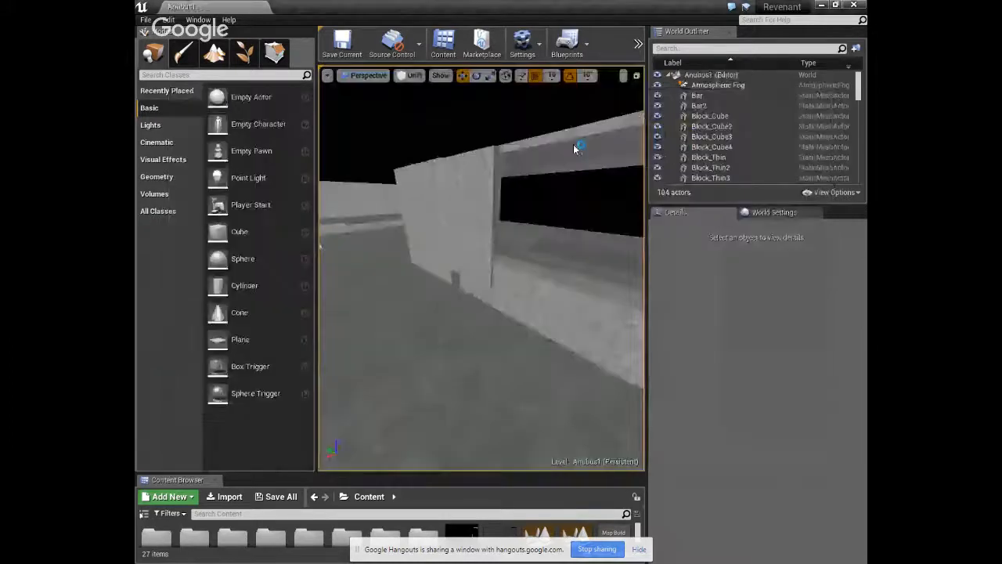
Switch the viewport to Lit shading and look along the street with the neon signs.
right_click_drag(519, 239, 254, 223)
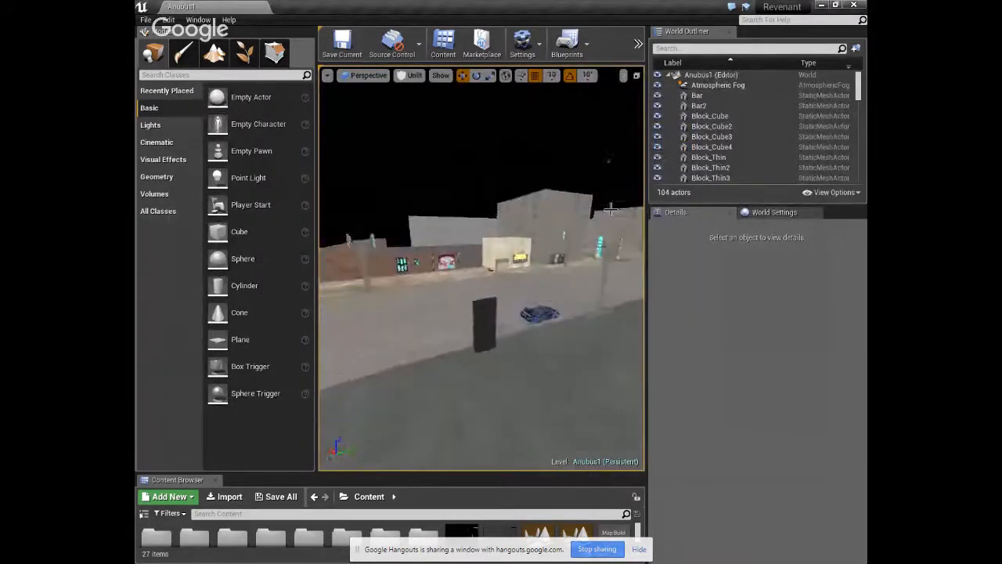
left_click(414, 75)
left_click(411, 99)
right_click_drag(438, 235, 610, 239)
key("w")
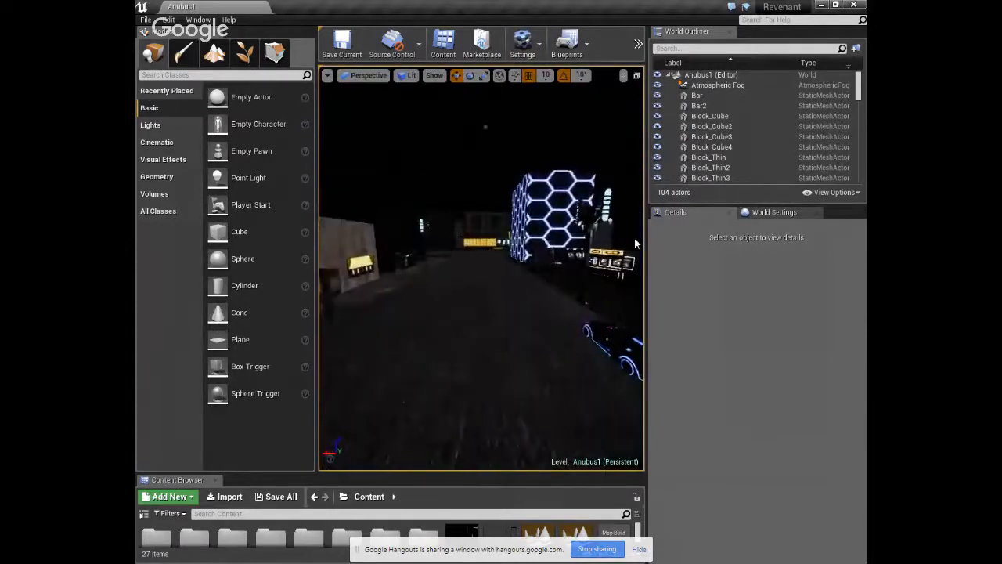
Enlarge the level viewport by narrowing the actor palette to icons and resizing the outliner and details area.
left_click_drag(647, 239, 856, 239)
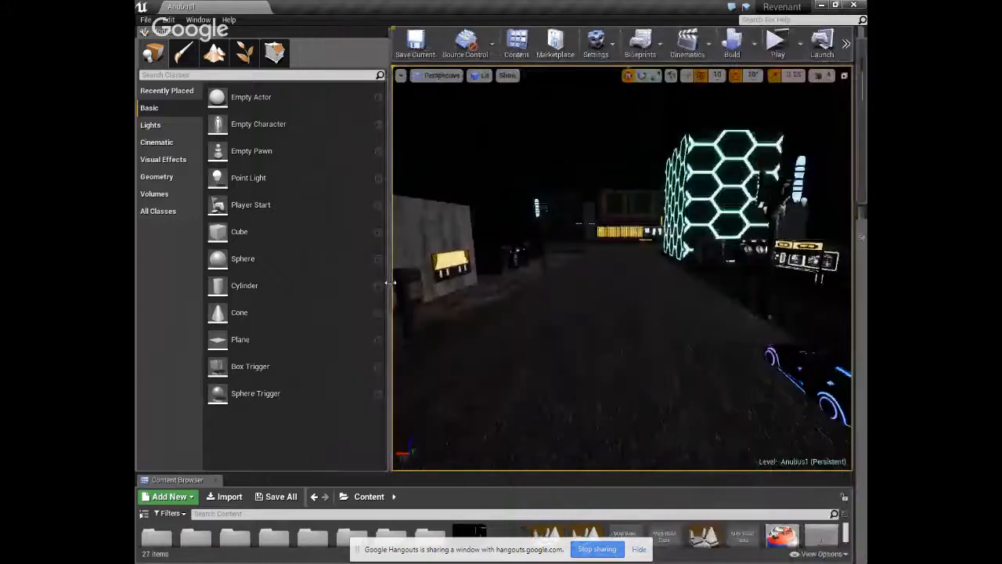
left_click_drag(364, 283, 245, 282)
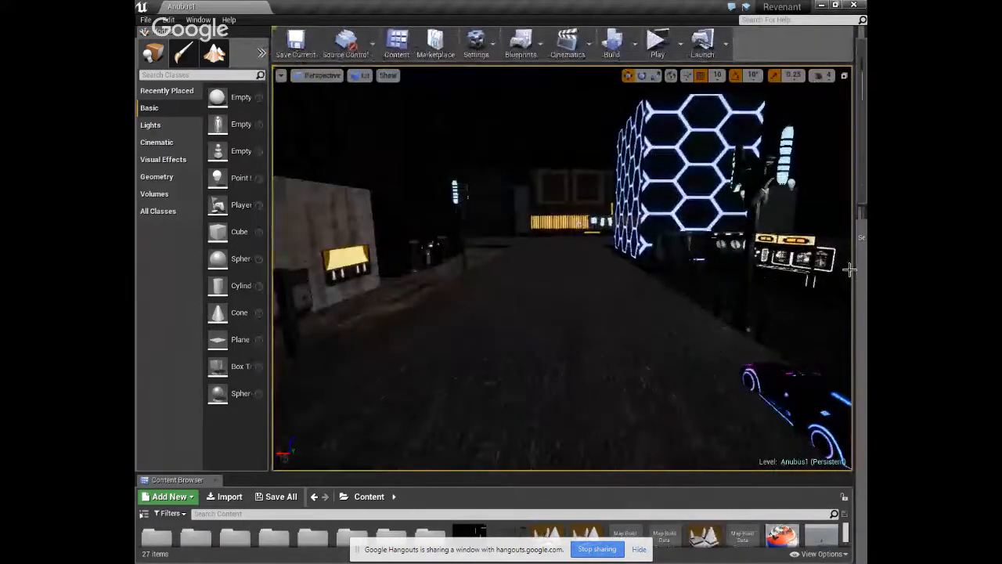
left_click_drag(855, 275, 666, 316)
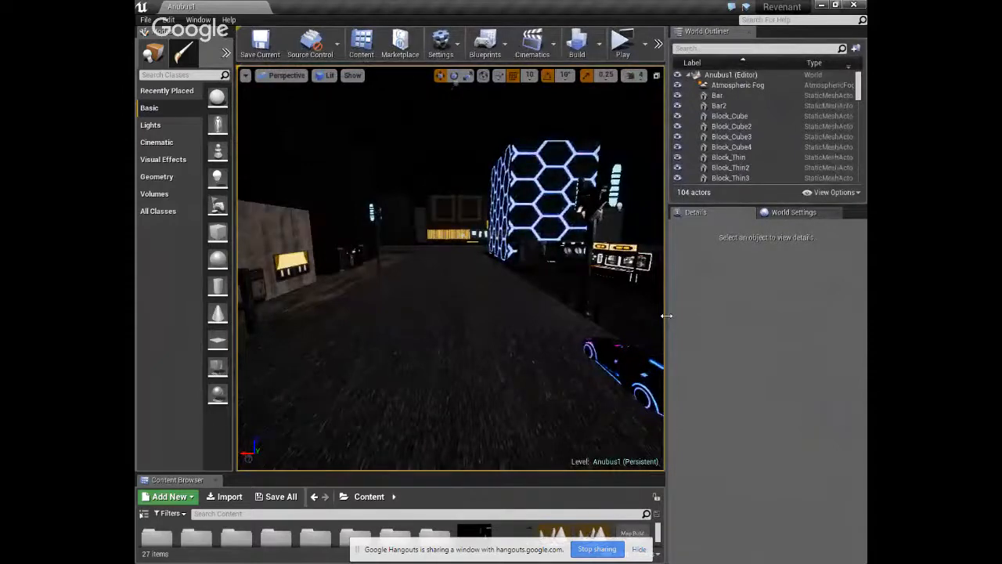
Play-test the Anubus1 level in a new window and end the play session.
right_click_drag(512, 404, 328, 368)
key("w")
left_click(659, 44)
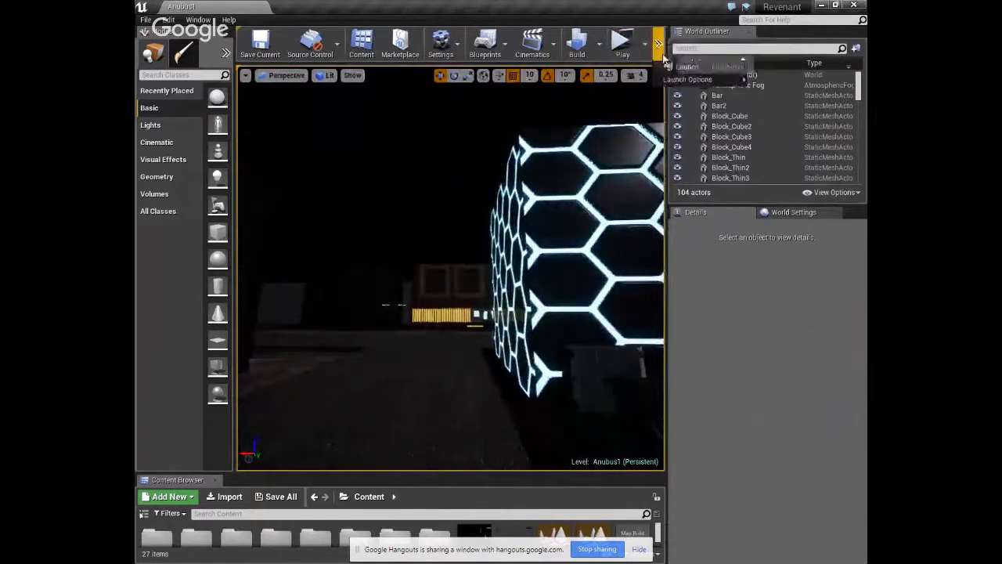
mouse_move(696, 79)
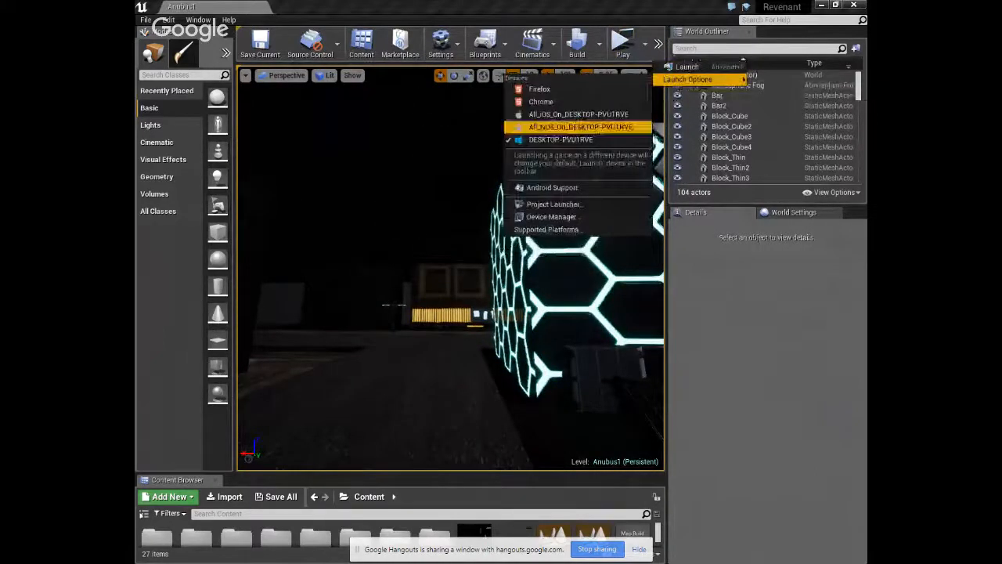
left_click(625, 45)
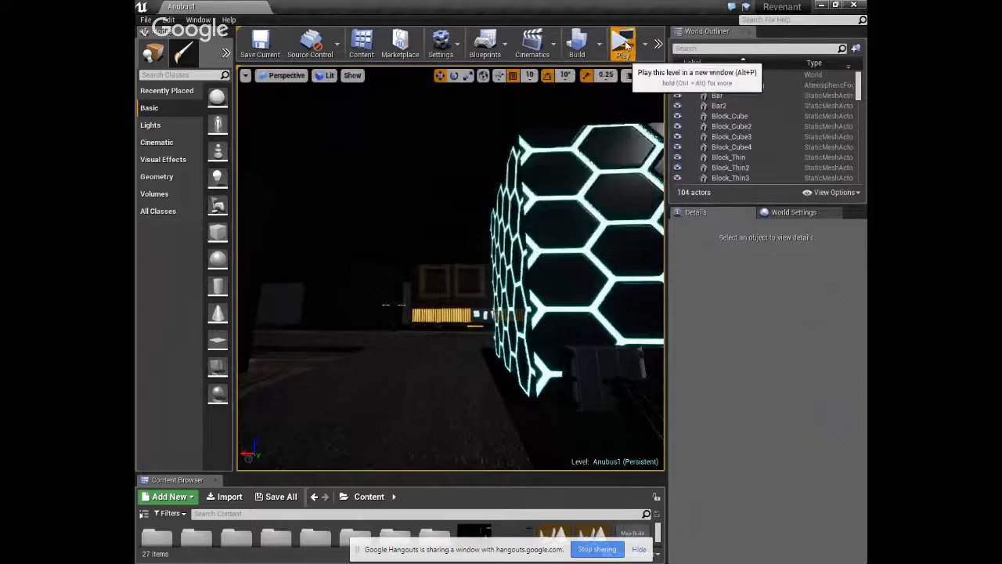
left_click(624, 45)
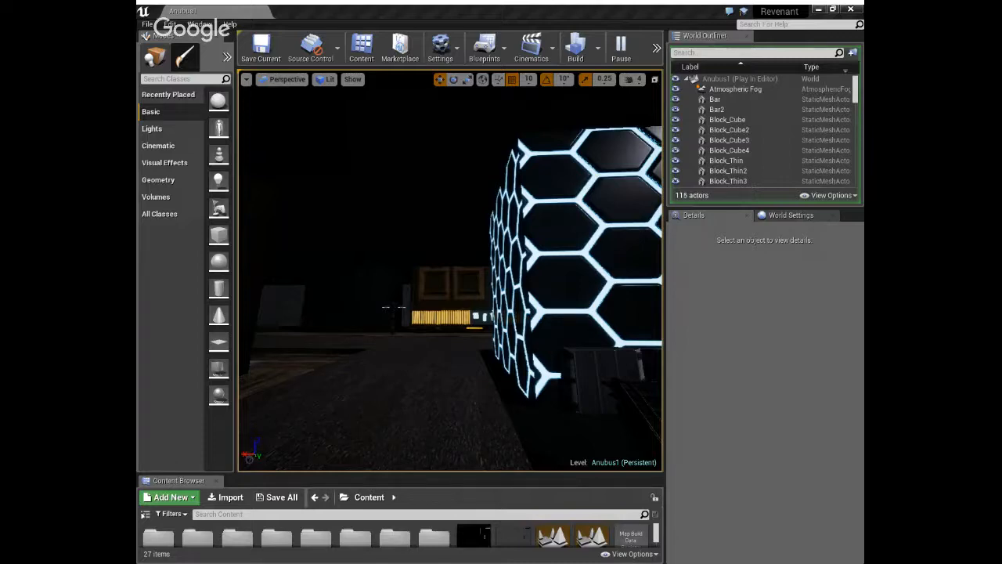
key("Escape")
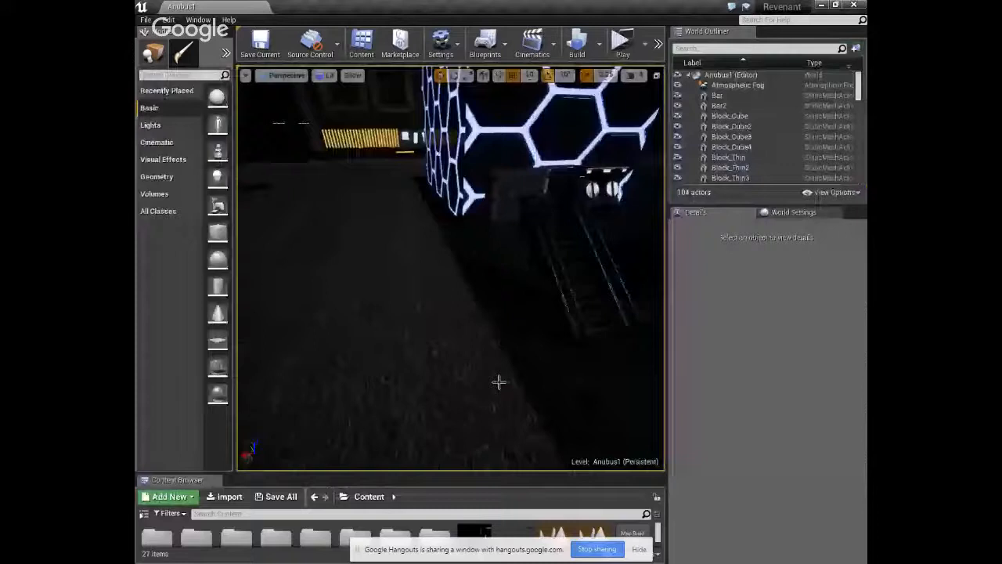
Delete Box Brush21 and Box Brush17 from the dark structure near the hexagon-patterned building.
scroll(498, 368, "down", 5)
right_click_drag(493, 350, 626, 329)
scroll(409, 381, "up", 3)
right_click_drag(412, 382, 274, 400)
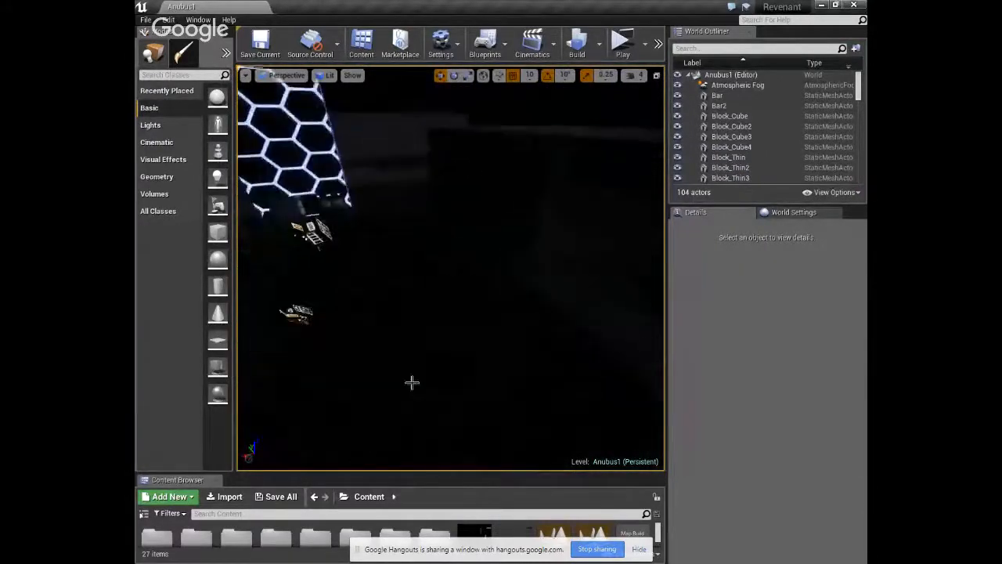
scroll(443, 360, "down", 5)
right_click_drag(449, 353, 313, 346)
scroll(502, 345, "up", 5)
right_click_drag(493, 346, 438, 345)
scroll(494, 346, "down", 5)
mouse_move(503, 347)
right_mouse_down()
mouse_move(533, 329)
mouse_move(485, 353)
right_mouse_up()
left_click(447, 343)
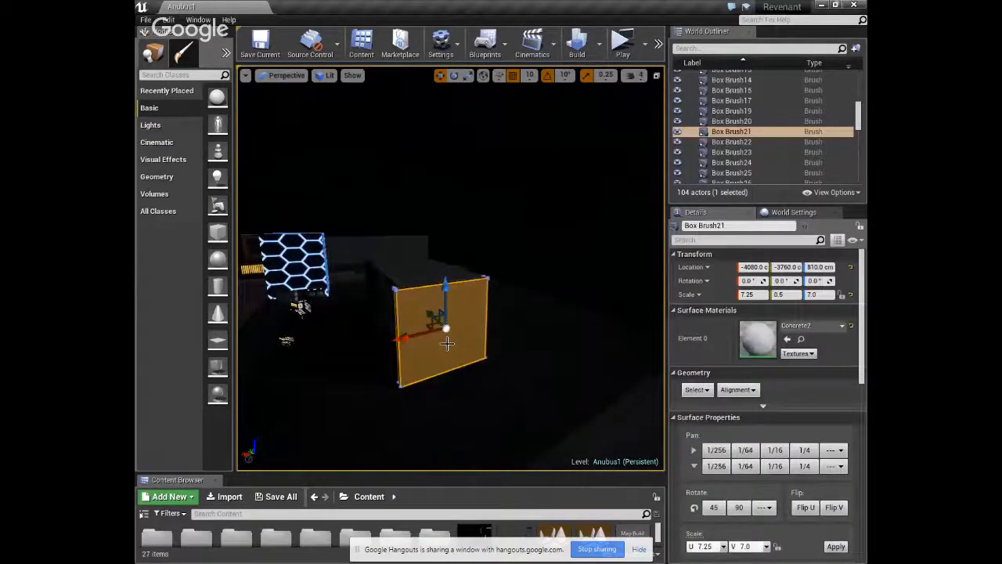
key("Delete")
left_click(407, 331)
key("Delete")
Delete the neighbouring wall brushes of the same structure, including Box Brush19 and Box Brush24.
mouse_move(418, 355)
right_mouse_down()
mouse_move(403, 348)
mouse_move(344, 376)
right_mouse_up()
scroll(456, 365, "up", 2)
scroll(457, 364, "up", 1)
left_click(512, 339)
key("Delete")
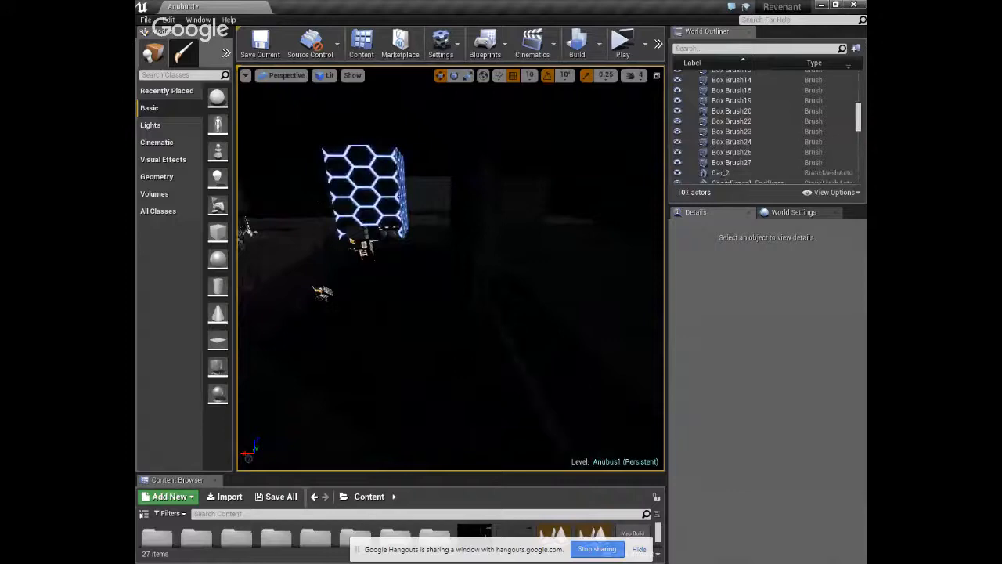
left_click(469, 270)
key("Delete")
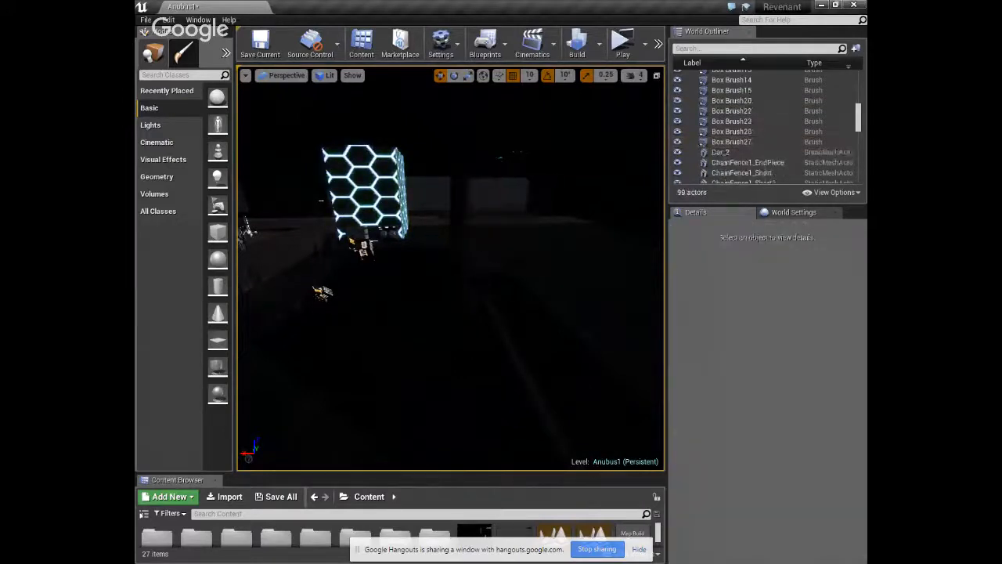
Delete further brushes of the structure, including Box Brush22 and Box Brush23.
left_click(459, 228)
key("Delete")
left_click(459, 225)
key("Delete")
left_click(490, 316)
right_click_drag(490, 315, 490, 368)
key("Delete")
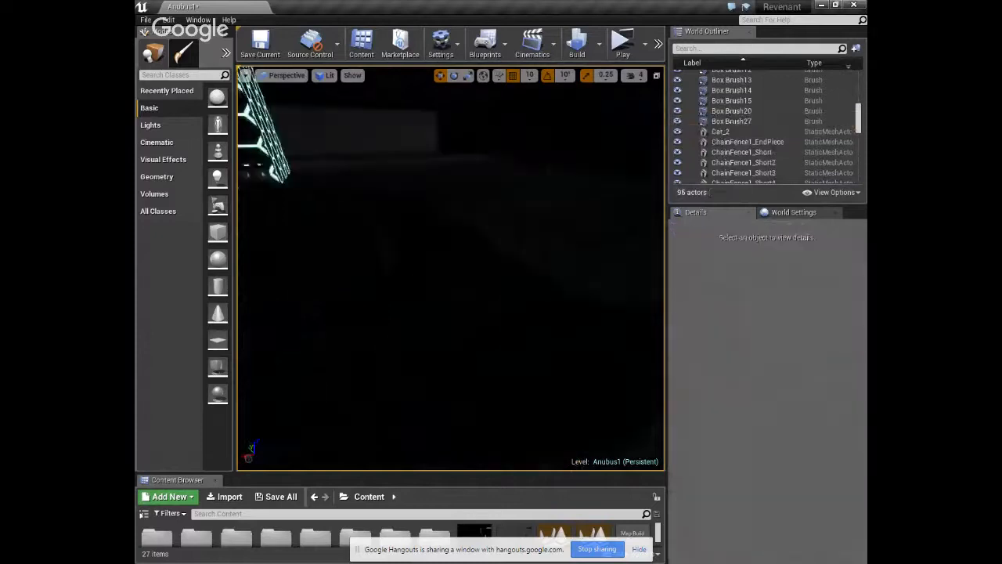
Delete the remaining Box Brush27 and Box Brush20 of the structure.
right_click_drag(441, 328, 485, 286)
scroll(430, 329, "down", 3)
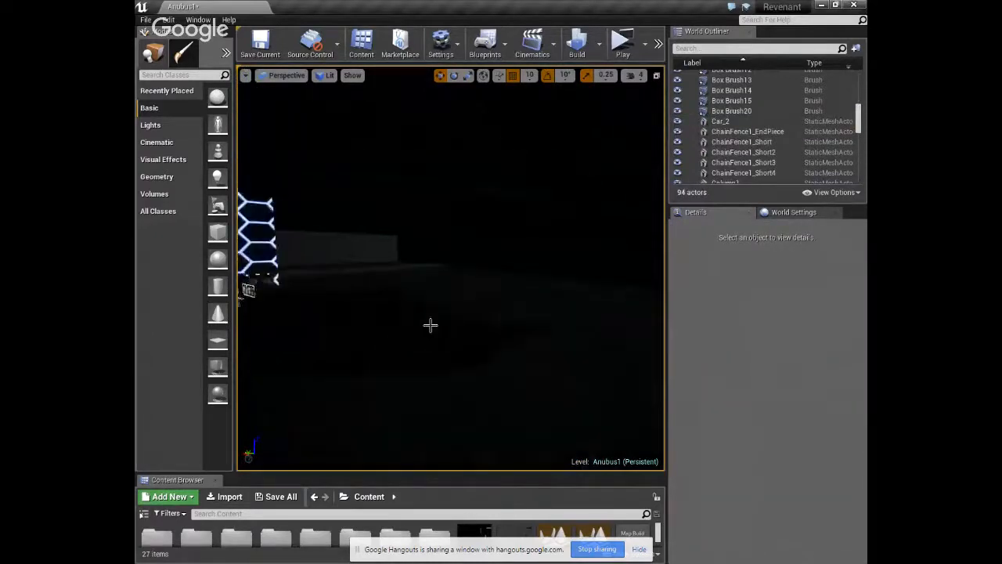
left_click(458, 218)
key("Delete")
right_click_drag(458, 219, 415, 293)
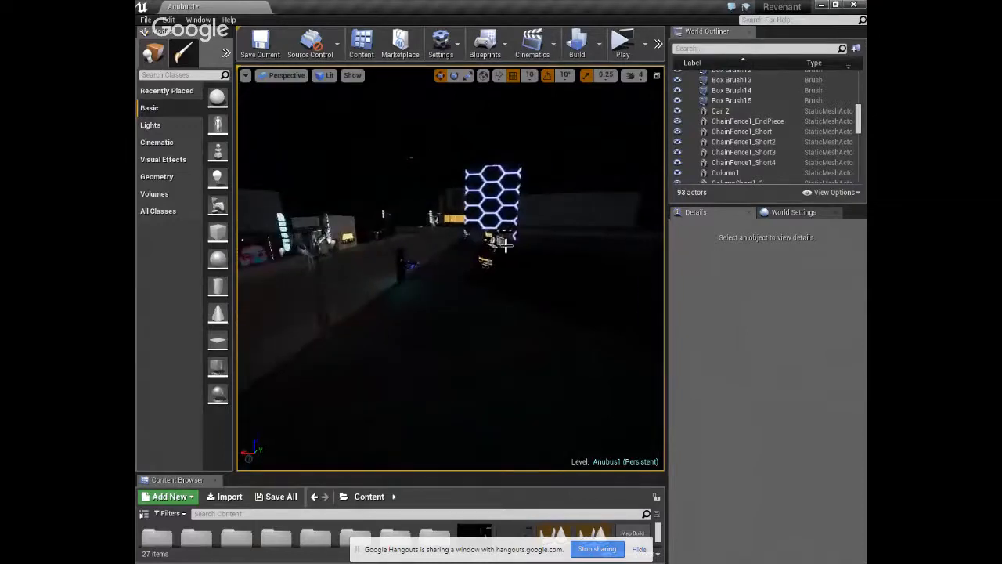
Switch the viewport to Unlit shading and inspect the cleared ground beside the street.
scroll(418, 342, "down", 2)
right_click_drag(418, 342, 379, 452)
scroll(426, 326, "down", 2)
right_click_drag(426, 326, 482, 251)
left_click(324, 78)
left_click(335, 110)
right_click_drag(335, 115, 243, 129)
scroll(519, 331, "up", 3)
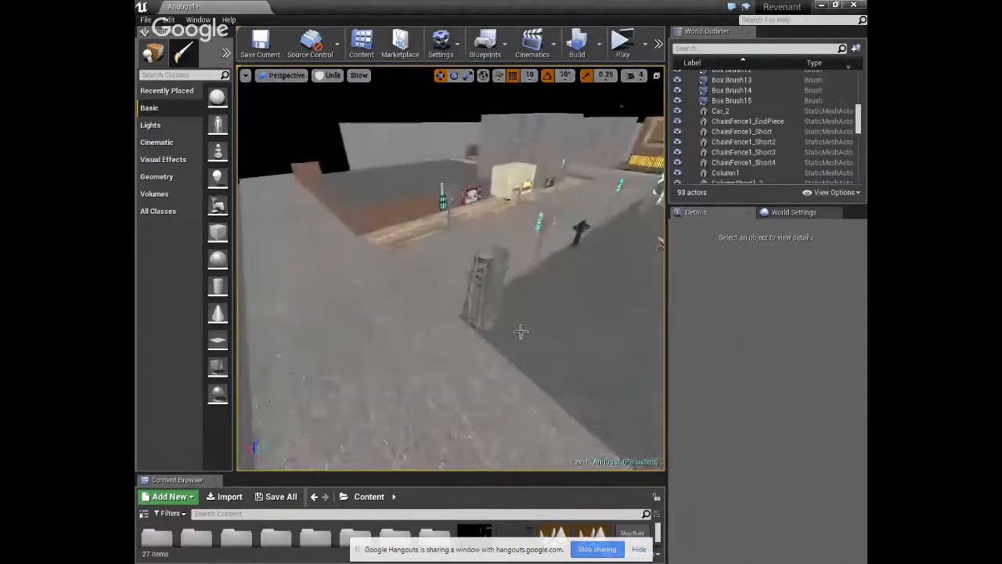
right_click_drag(519, 331, 595, 317)
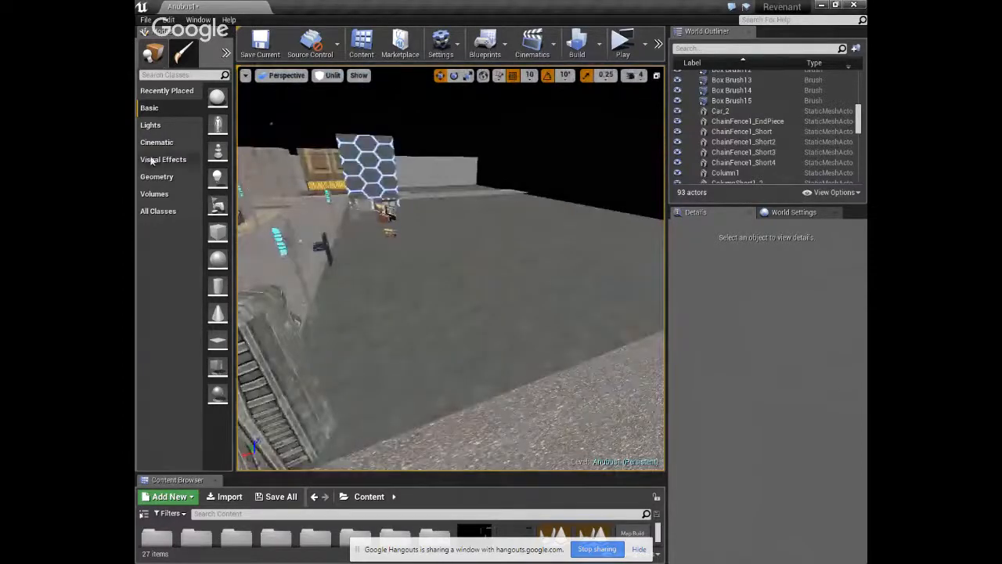
Show the placeable light actors and enlarge the Content Browser so its assets are easier to browse.
left_click(154, 125)
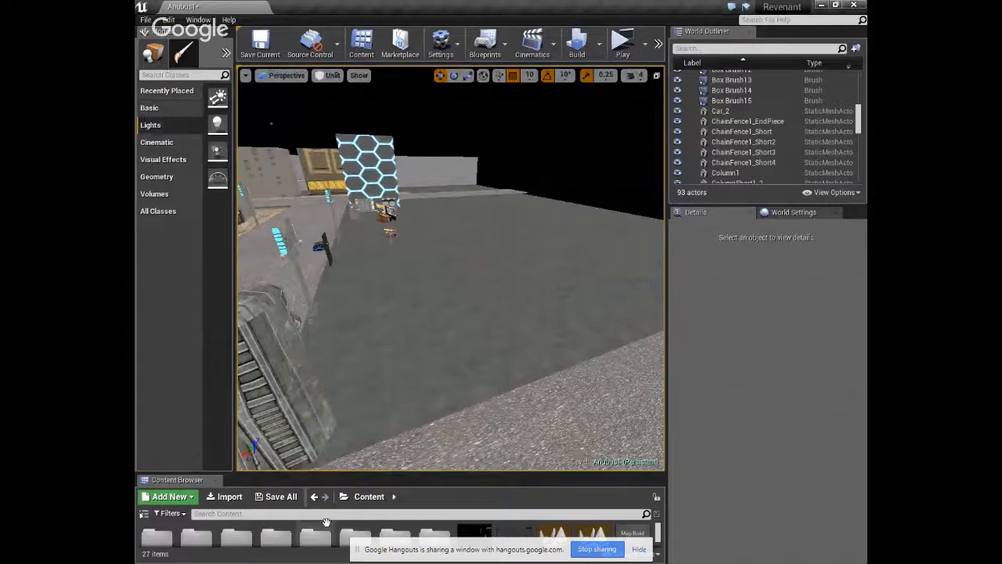
left_click(352, 467)
left_click_drag(365, 473, 374, 288)
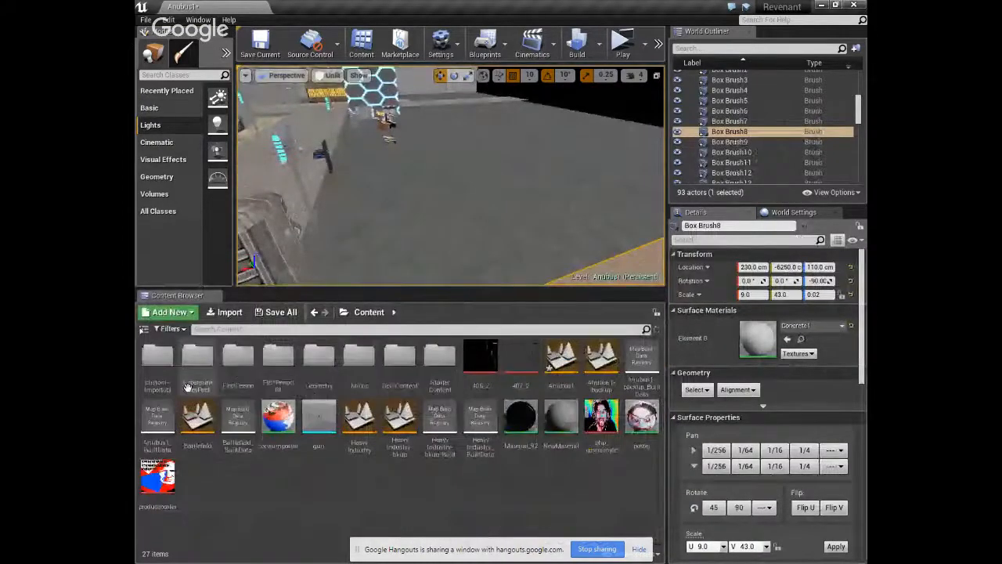
Look through the CyberpunkAlleyPack Materials and Particles folders, and open its Meshes folder.
double_click(197, 357)
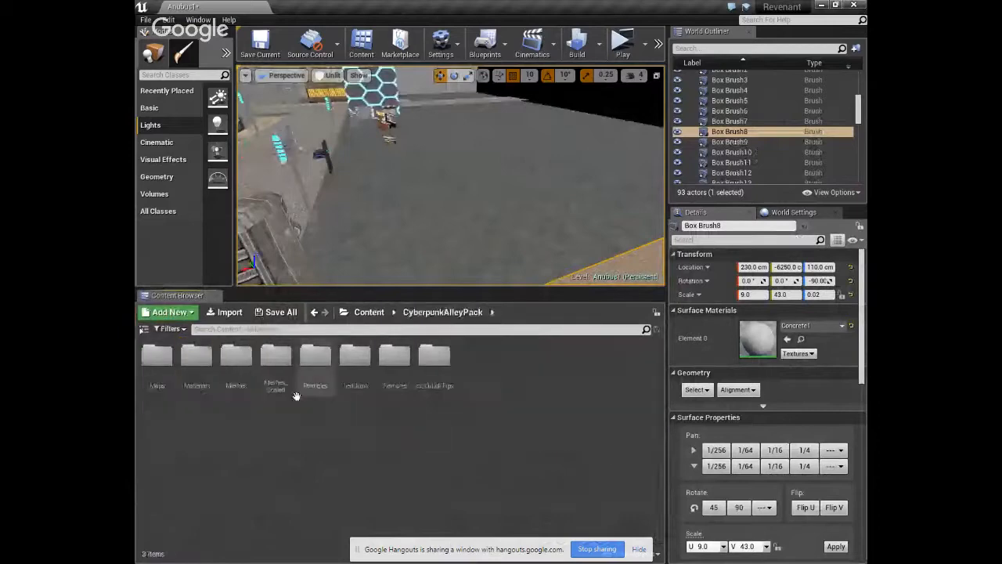
double_click(193, 380)
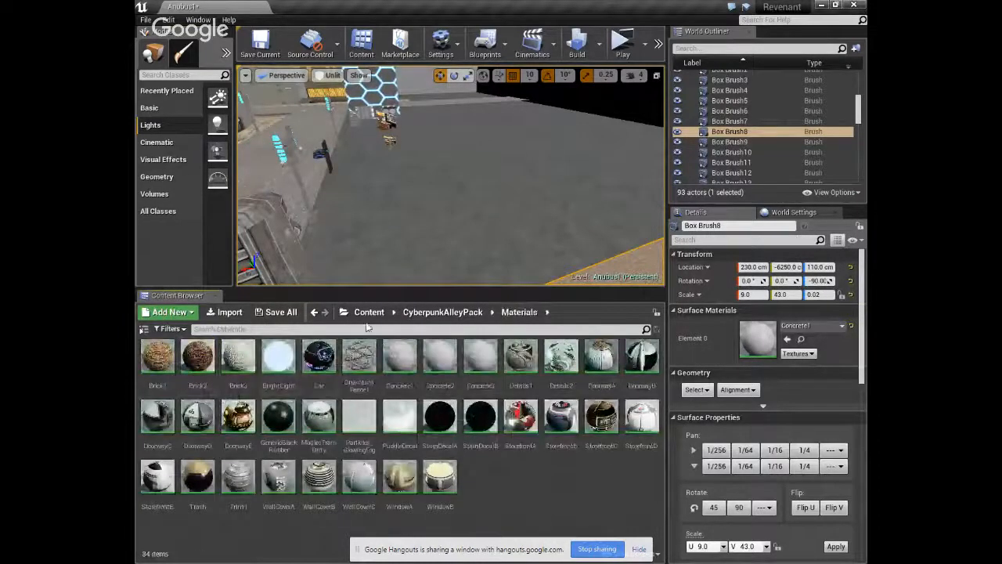
left_click(443, 312)
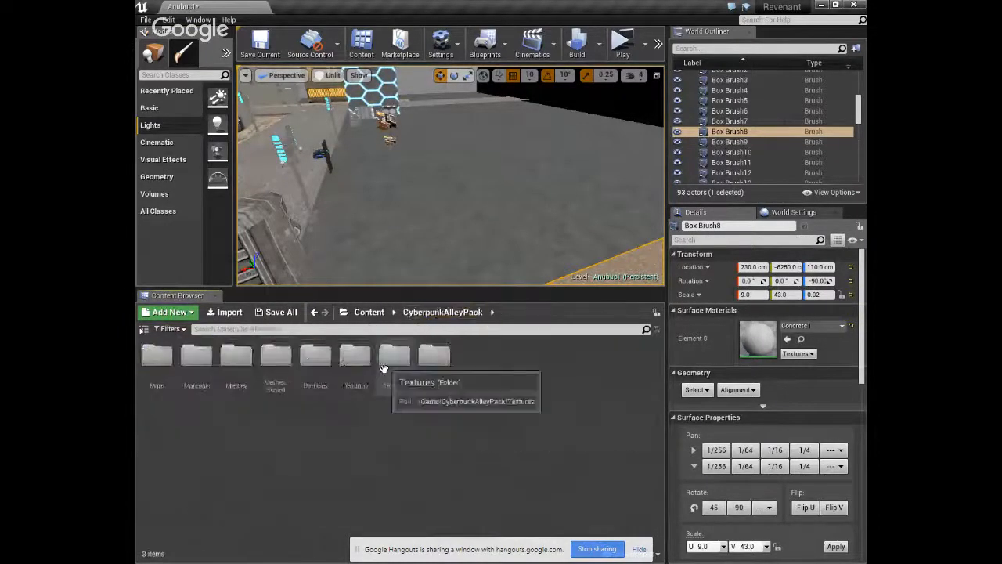
double_click(310, 373)
left_click(442, 312)
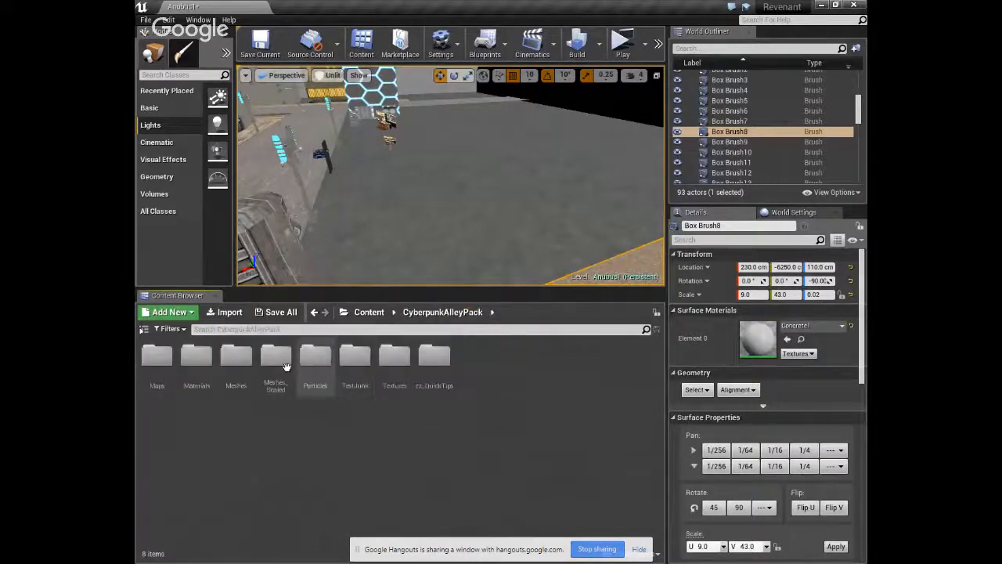
left_click(223, 374)
double_click(223, 374)
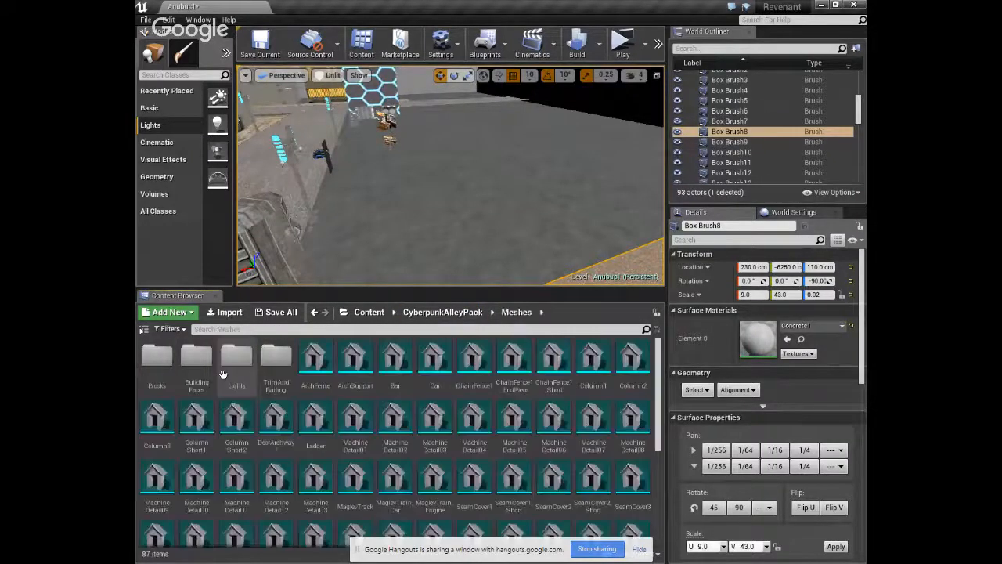
Place the Car mesh on the gravel ground of the level.
left_click(434, 361)
key("f")
left_click_drag(434, 362, 438, 227)
right_click_drag(416, 258, 548, 266)
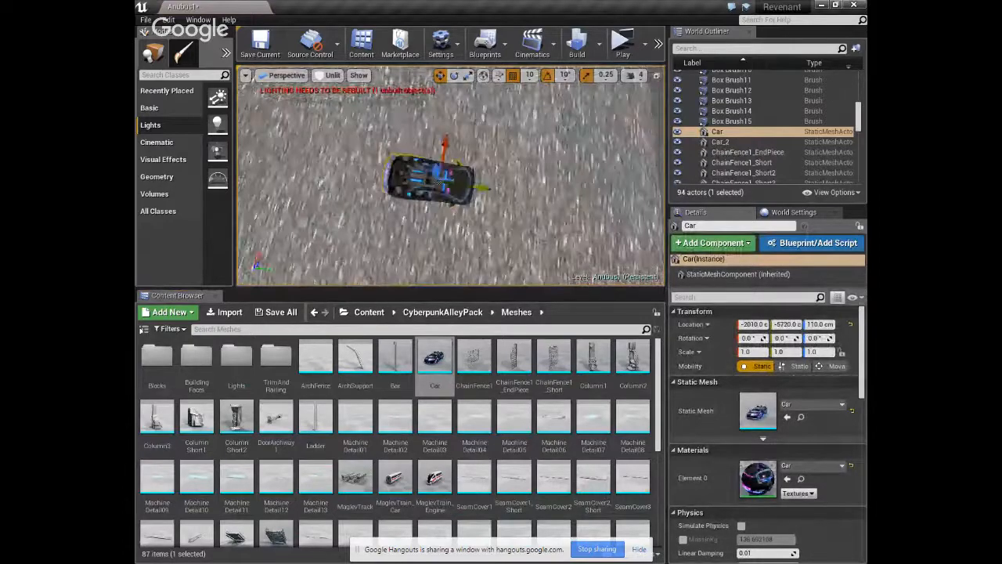
Make the viewport taller and raise the new car to a Z location of 130 cm.
right_click_drag(429, 228, 431, 257)
left_click_drag(438, 288, 436, 401)
right_click_drag(434, 255, 450, 234)
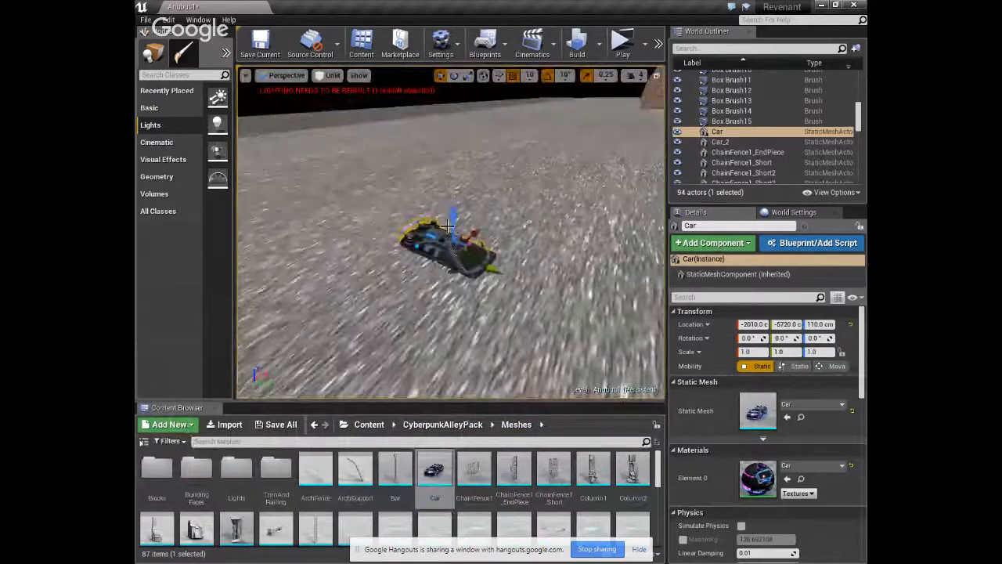
left_click(446, 227)
left_click(453, 224)
left_click_drag(454, 214, 456, 202)
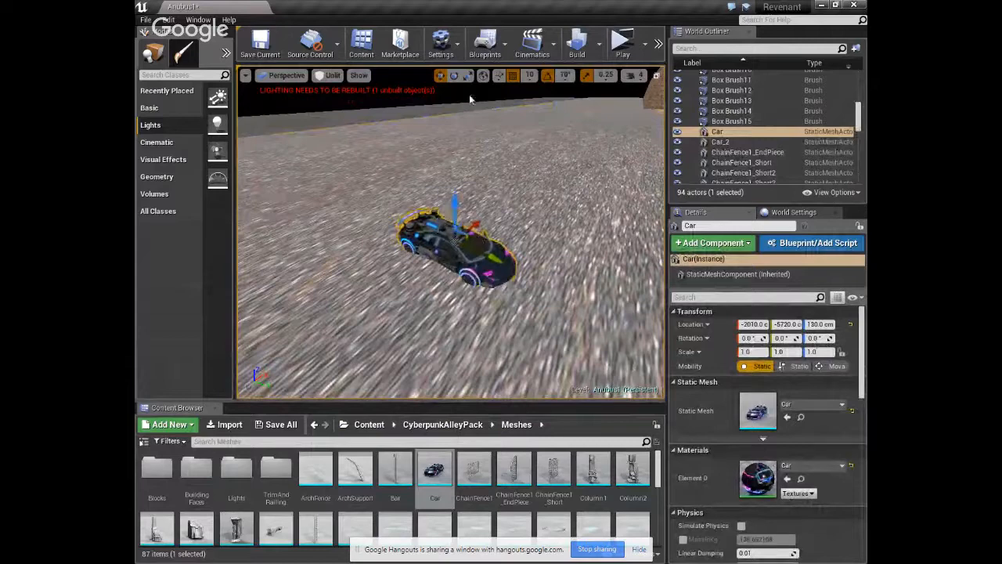
Rotate the newly placed car about its vertical axis to about -80 degrees.
key("e")
left_click_drag(453, 267, 470, 317)
mouse_move(469, 317)
right_mouse_down()
mouse_move(501, 317)
mouse_move(451, 314)
right_mouse_up()
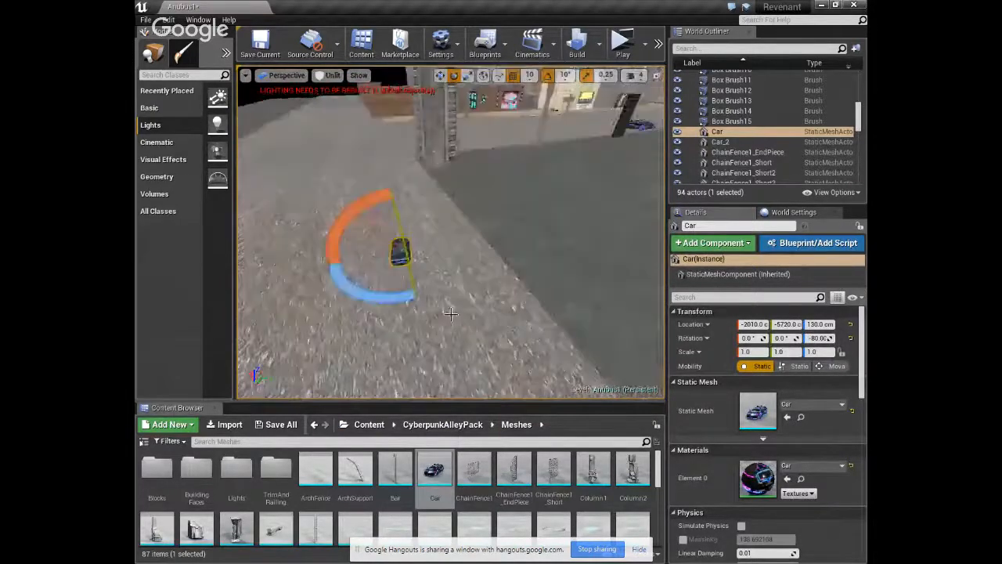
scroll(351, 232, "up", 3)
right_click_drag(421, 249, 407, 249)
Move the car to the edge of the gravel road at Y -5420 cm and fine-tune its rotation.
key("w")
left_click_drag(420, 249, 570, 235)
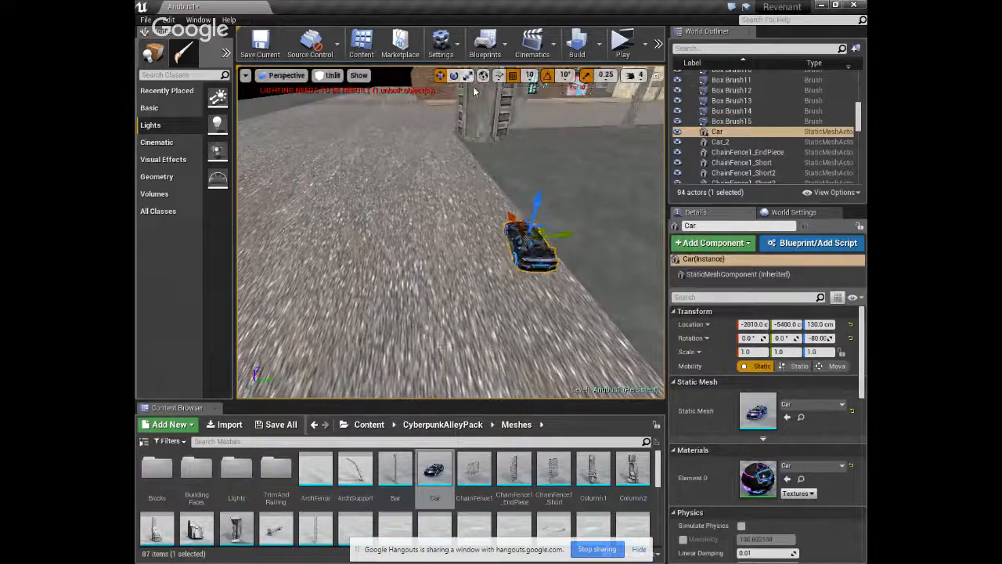
left_click_drag(561, 236, 552, 238)
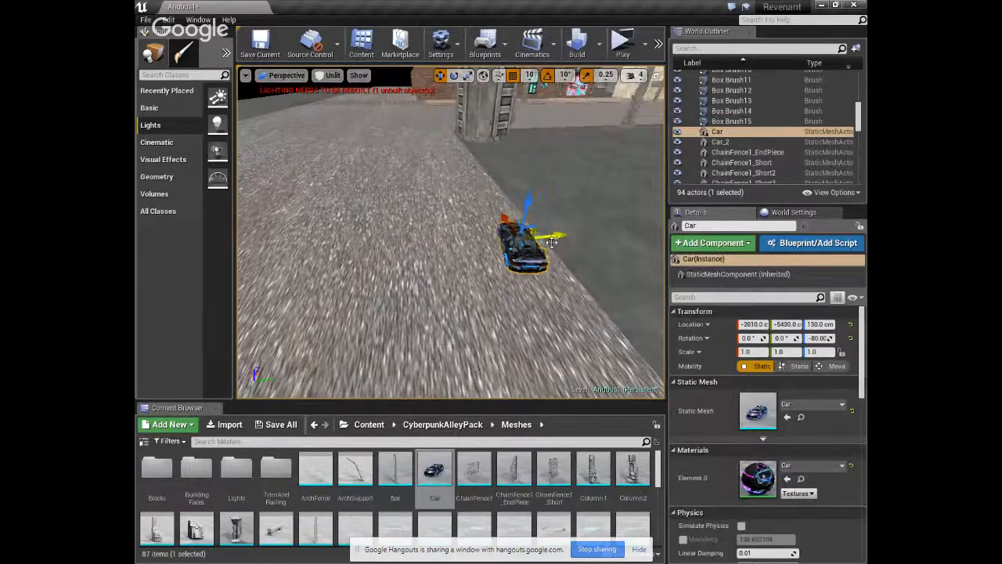
left_click(454, 75)
left_click_drag(511, 292, 519, 297)
left_click(473, 311)
Duplicate the large Block_Cube2 building block beside the road.
right_click_drag(473, 311, 344, 336)
left_click(447, 214)
left_click(423, 317)
scroll(423, 317, "down", 4)
right_click_drag(422, 316, 462, 316)
right_click_drag(344, 240, 444, 257)
left_click(433, 216)
right_click(433, 216)
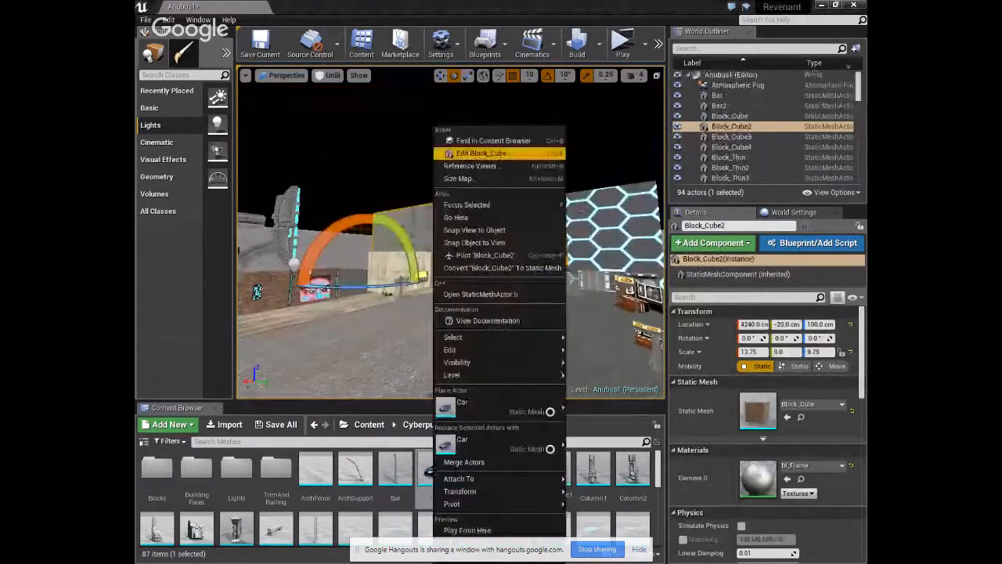
mouse_move(501, 349)
left_click(580, 399)
Move the duplicated block away from the original along the X axis to about 7360 cm.
right_click_drag(384, 240, 368, 345)
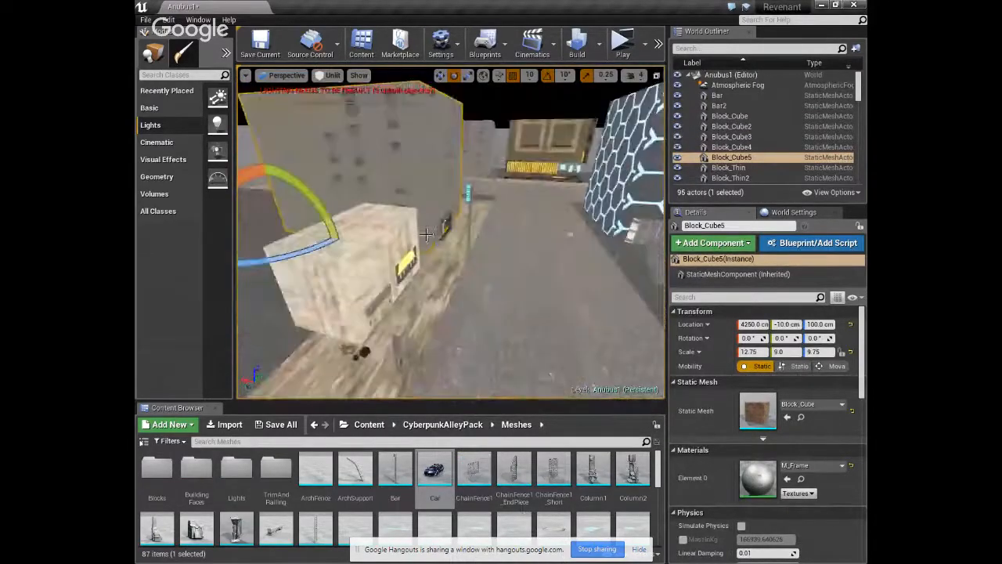
left_click(439, 75)
right_click_drag(433, 156, 433, 224)
scroll(433, 224, "down", 4)
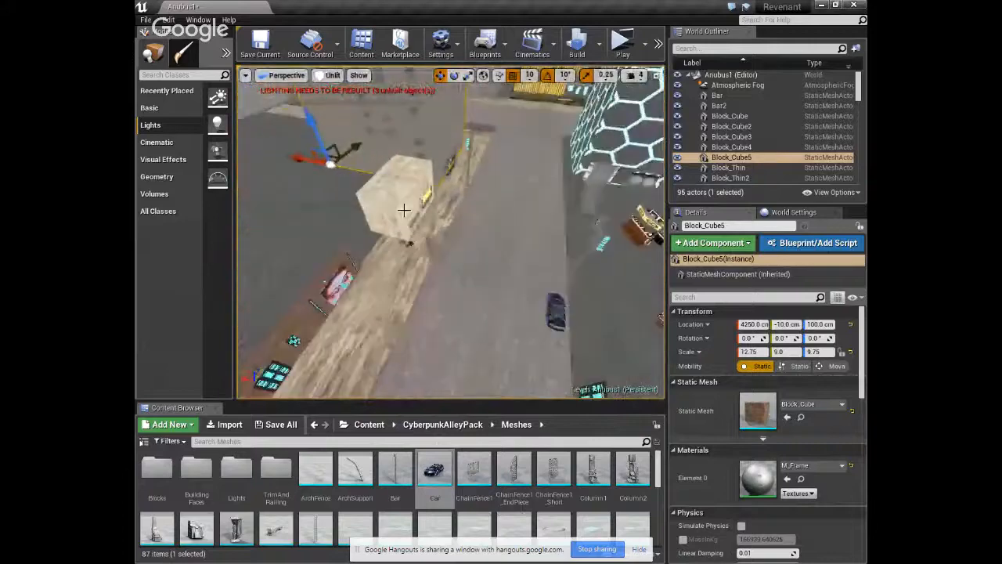
left_click_drag(325, 170, 318, 169)
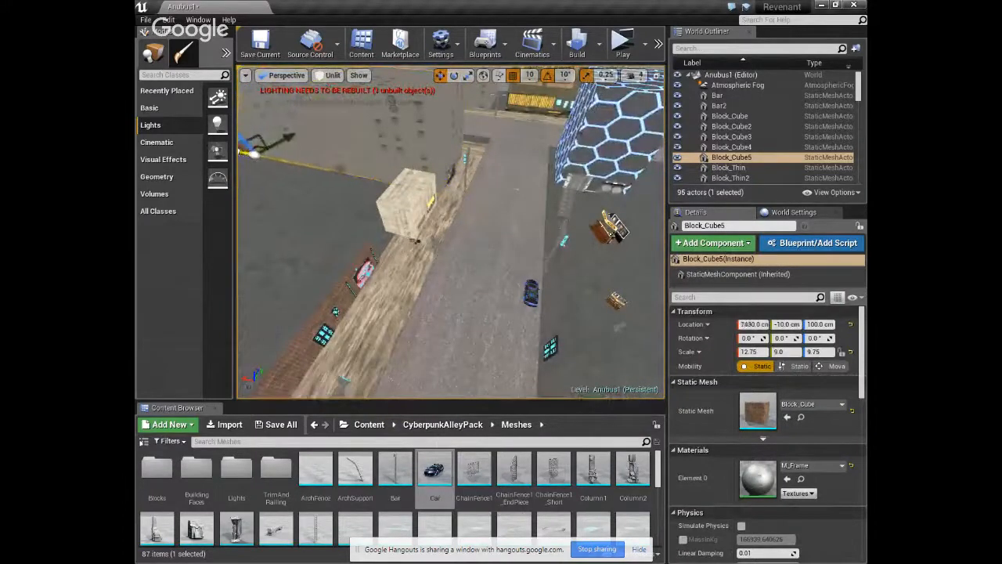
left_click_drag(249, 152, 259, 154)
right_click_drag(277, 196, 356, 191)
In the Top view, shift the duplicated block along X to about 7050 cm.
left_click(284, 75)
left_click(344, 118)
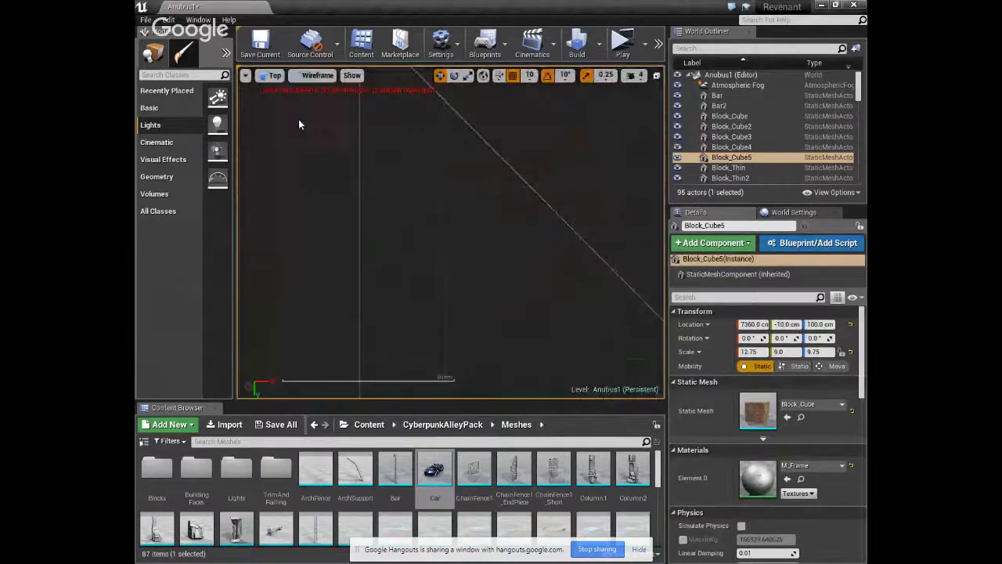
scroll(405, 254, "down", 10)
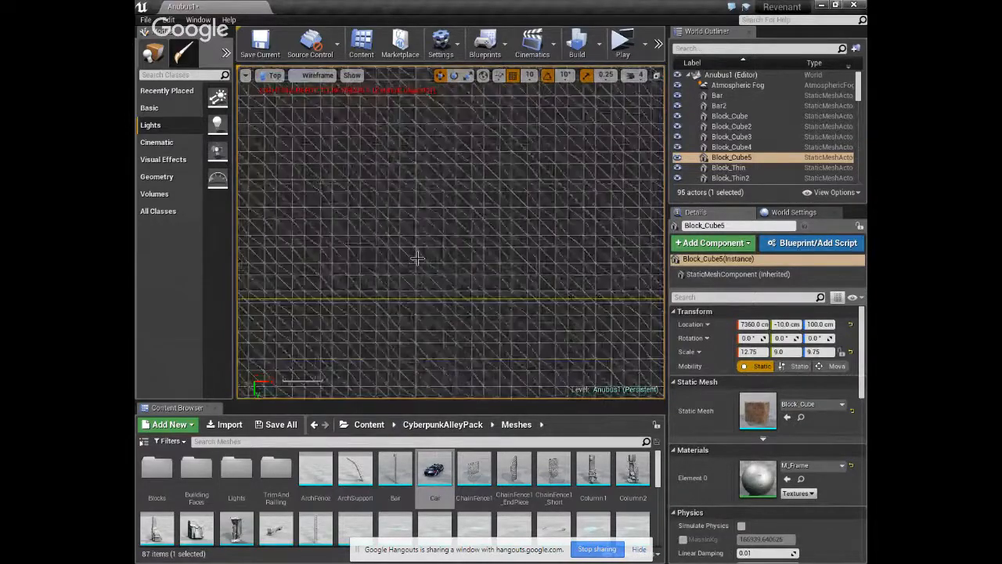
scroll(417, 259, "down", 6)
scroll(430, 313, "up", 6)
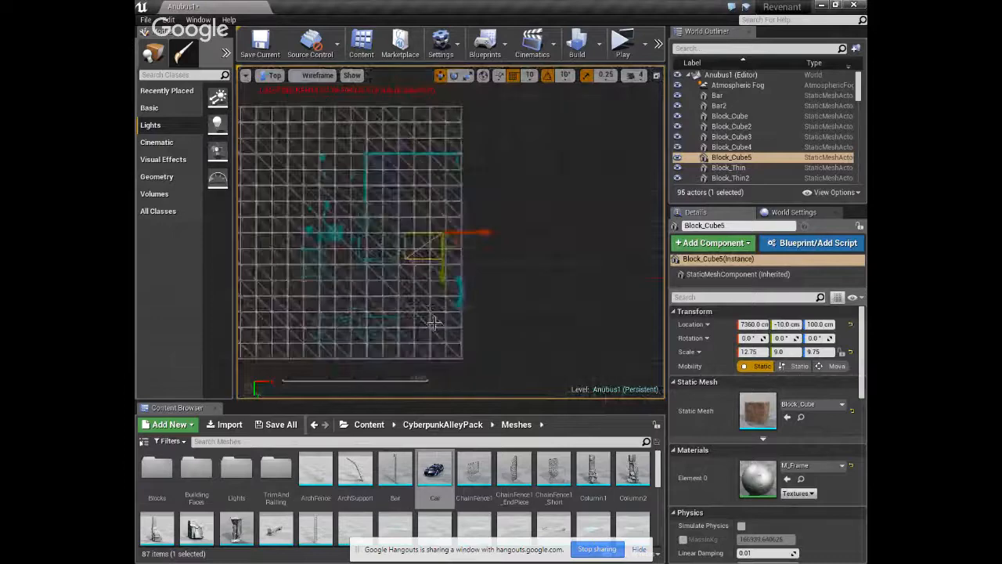
right_click_drag(422, 202, 470, 271)
scroll(470, 271, "up", 2)
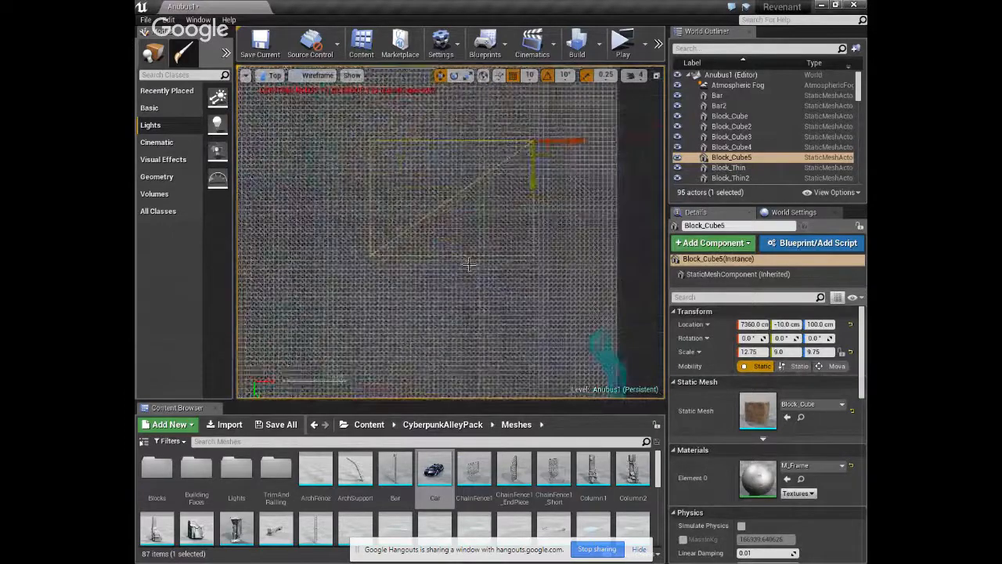
left_click_drag(570, 142, 555, 145)
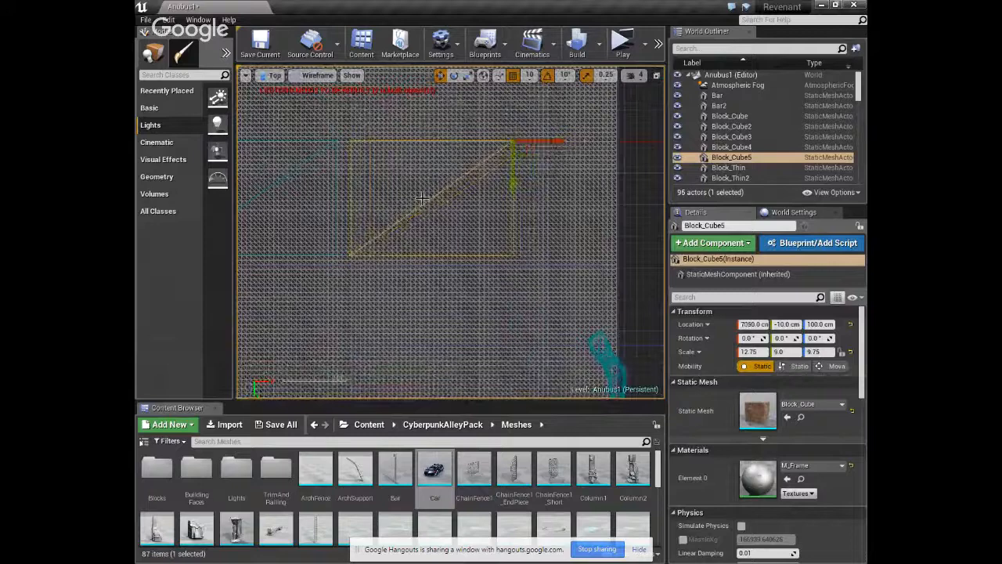
Return the viewport to Perspective view after a look from the Left, and save the current level.
left_click(275, 75)
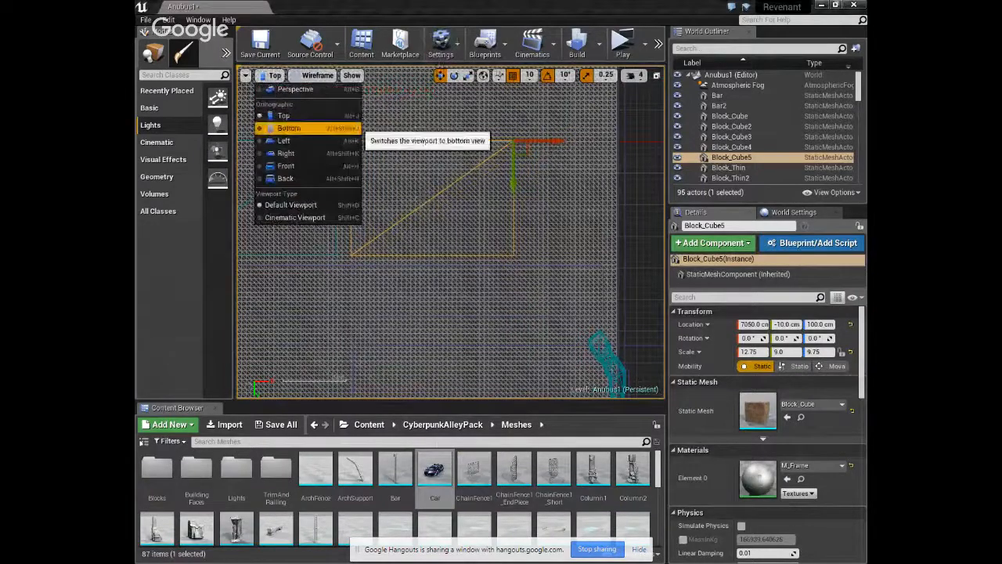
left_click(290, 137)
left_click(270, 76)
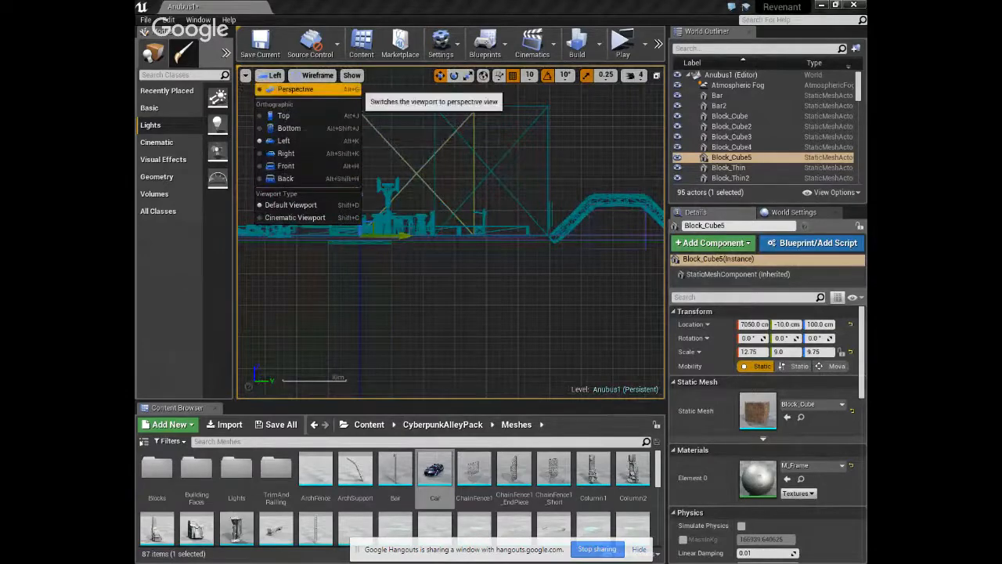
left_click(295, 88)
right_click_drag(415, 210, 383, 209)
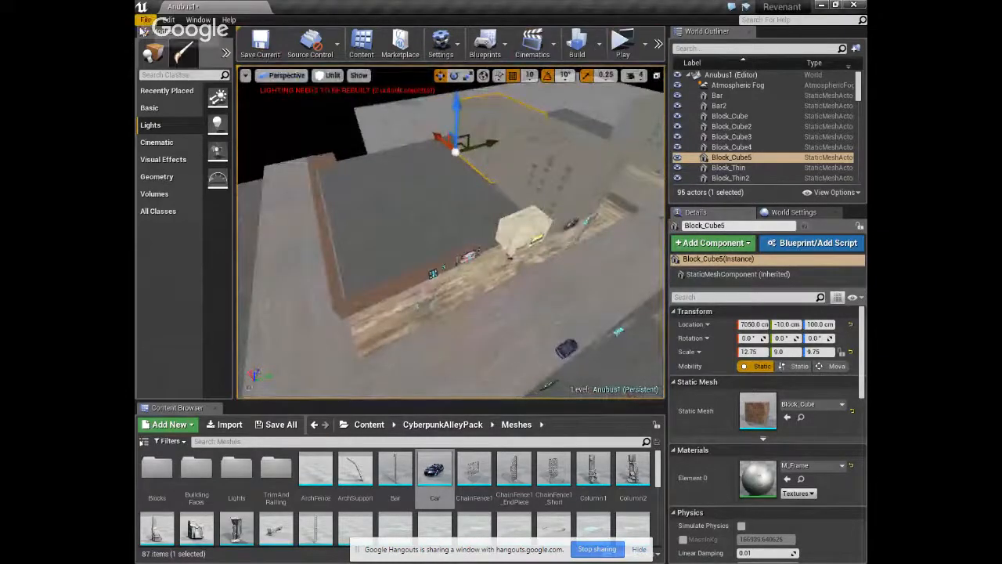
left_click(146, 20)
left_click(179, 126)
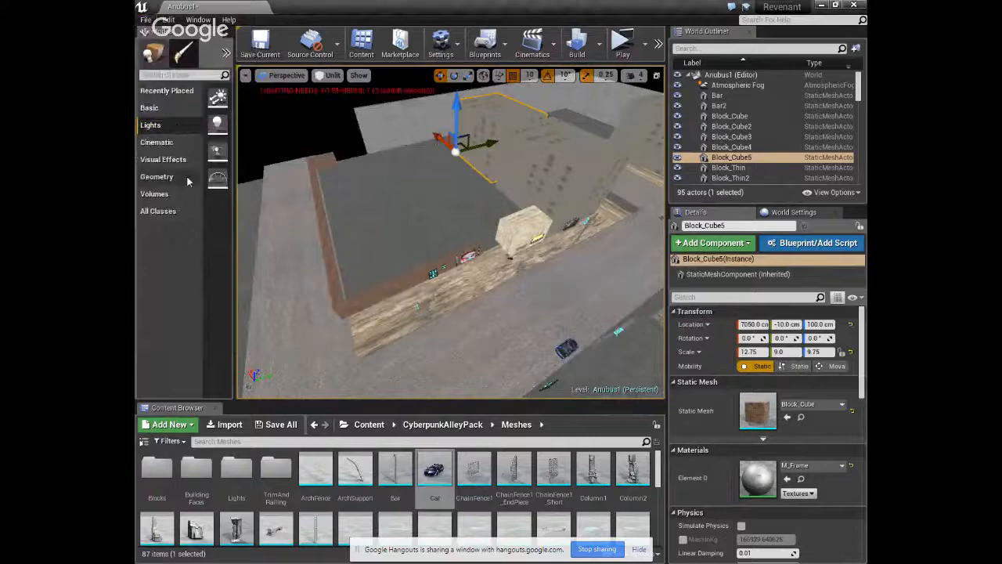
Duplicate the StorefrontC_NoStools stall and move the copy to about X -2740 cm, Y -1320 cm.
right_click_drag(407, 263, 524, 239)
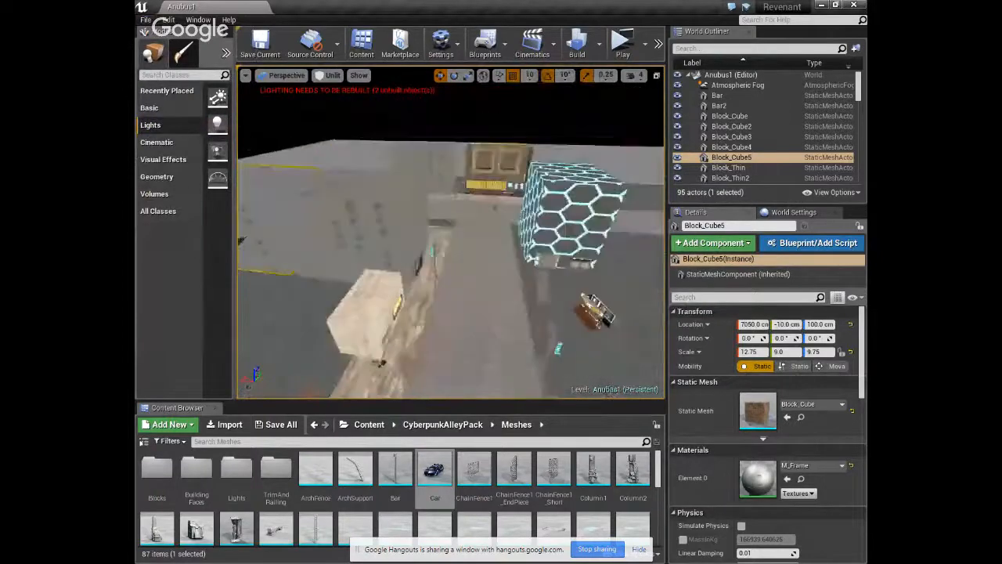
right_click_drag(396, 316, 477, 315)
scroll(396, 315, "up", 3)
right_click_drag(396, 316, 396, 352)
scroll(386, 311, "up", 4)
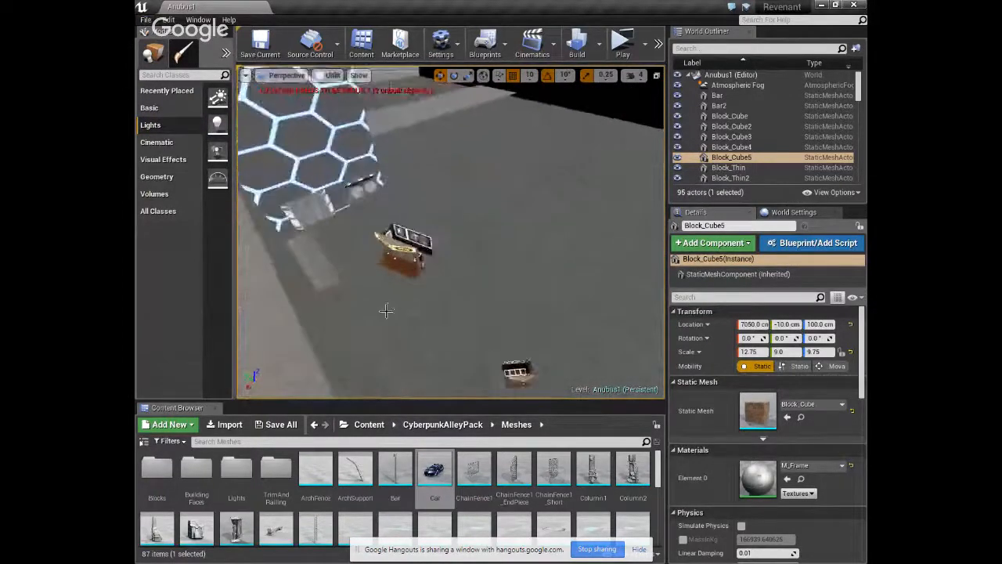
right_click(395, 259)
mouse_move(438, 349)
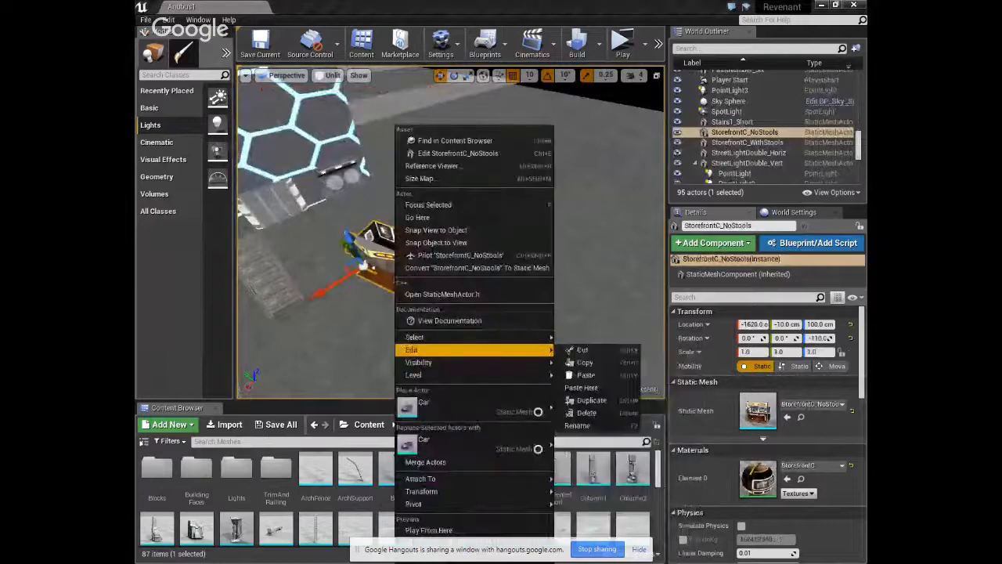
left_click(591, 400)
left_click_drag(332, 293, 540, 270)
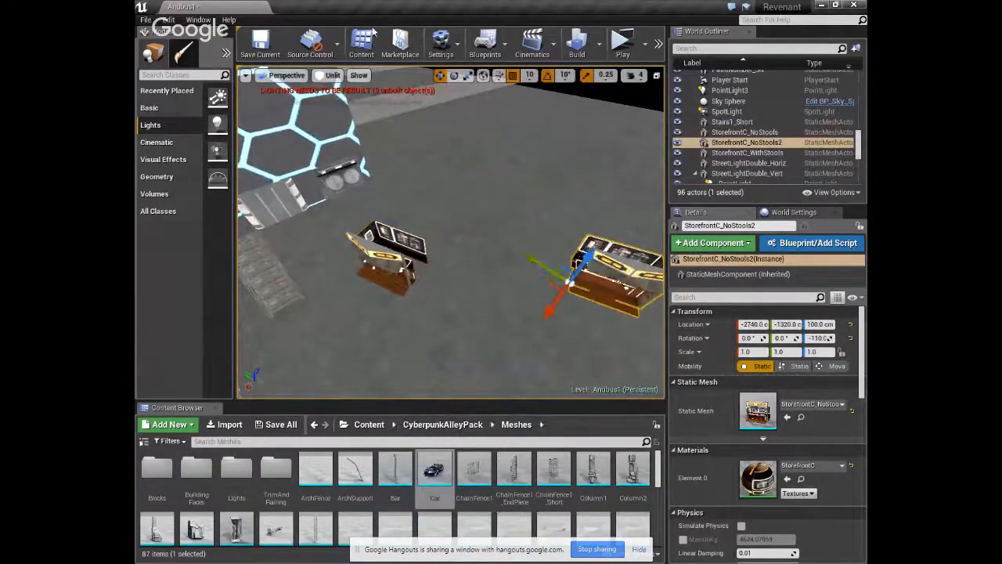
Reposition the storefront copy at about X -3490 cm, Y -380 cm with a Z rotation of about -110 degrees.
left_click(455, 76)
mouse_move(532, 320)
left_mouse_down()
mouse_move(520, 351)
mouse_move(519, 317)
mouse_move(481, 262)
mouse_move(540, 329)
left_mouse_up()
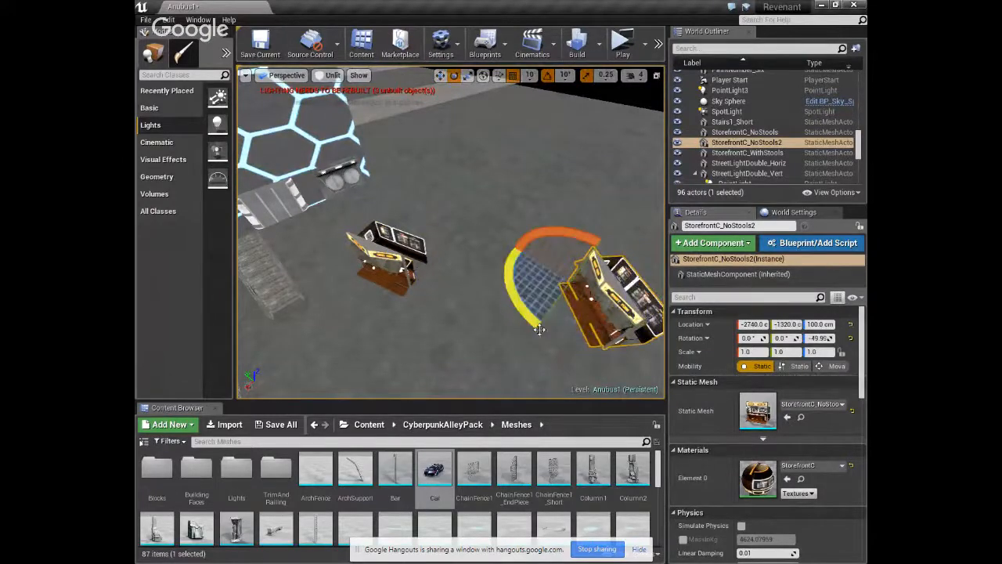
left_click(440, 75)
right_click_drag(454, 253, 548, 253)
left_click_drag(453, 253, 375, 164)
left_click(454, 75)
left_click_drag(401, 222, 432, 240)
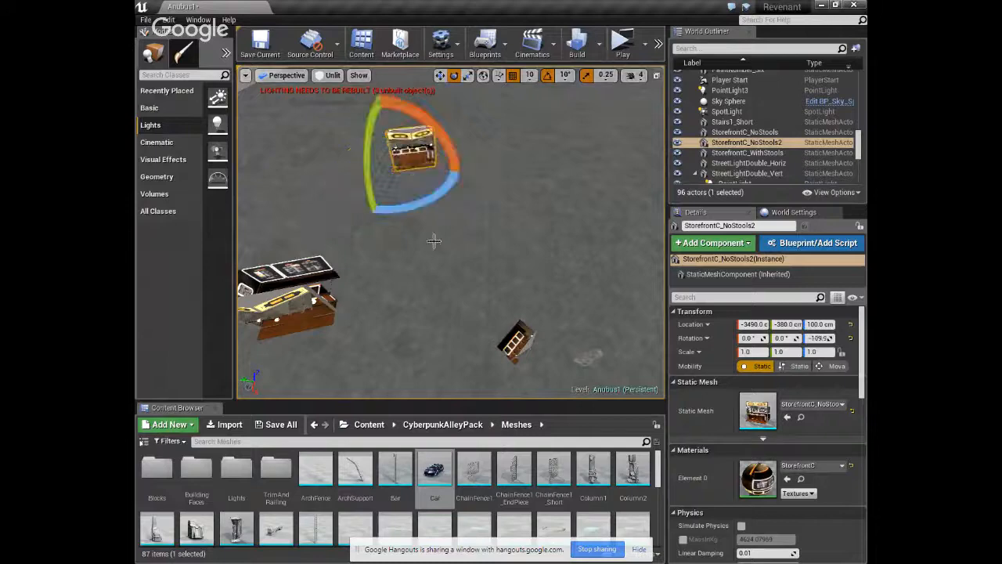
left_click(421, 242)
Duplicate the original StorefrontC_NoStools stall again and move this copy to about X -2400 cm, Y -1470 cm.
right_click(304, 329)
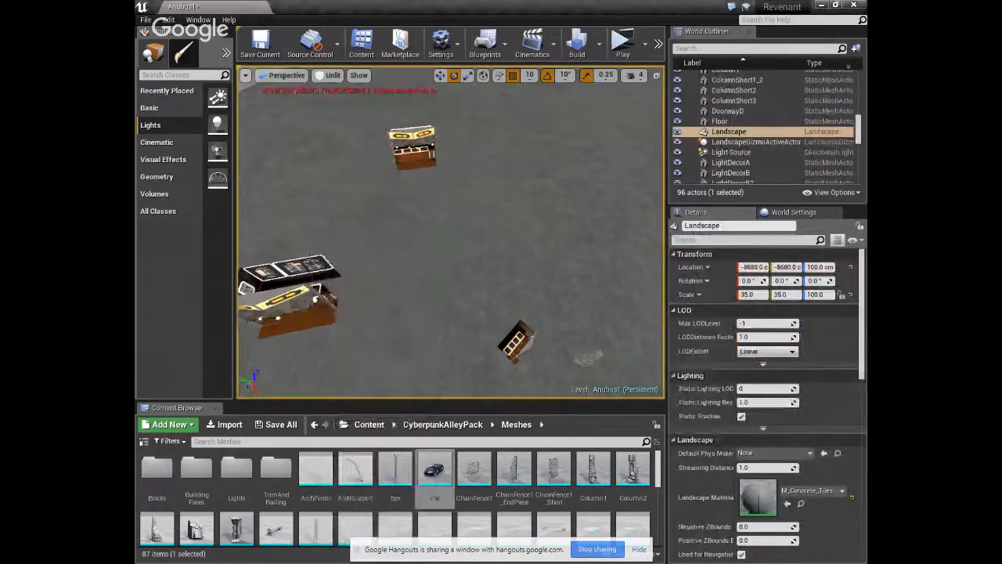
right_click(296, 312)
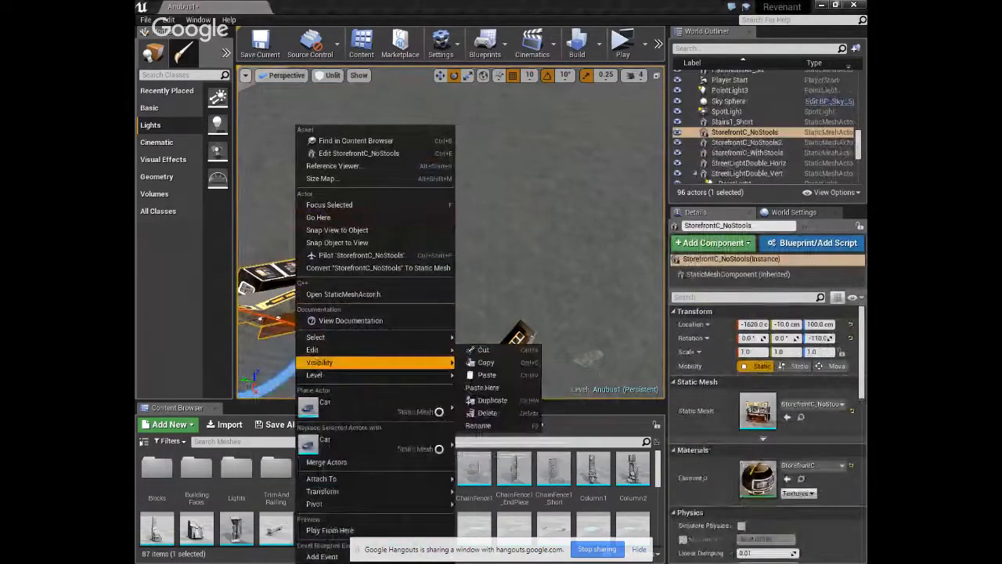
mouse_move(329, 349)
left_click(492, 400)
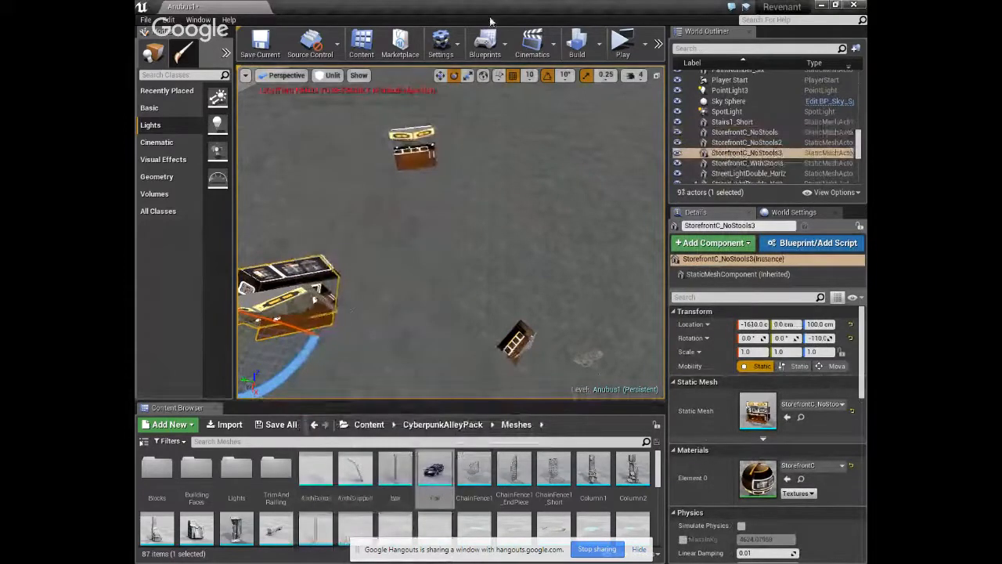
right_click_drag(474, 293, 361, 289)
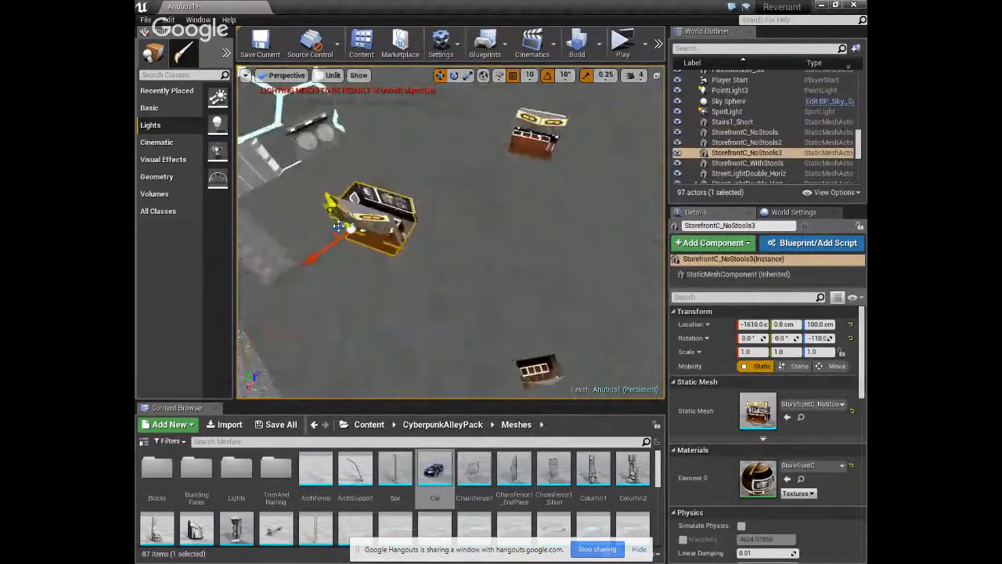
left_click_drag(327, 253, 522, 223)
Rotate the second storefront copy about its vertical axis so its counter faces the open area between the stalls.
left_click(454, 76)
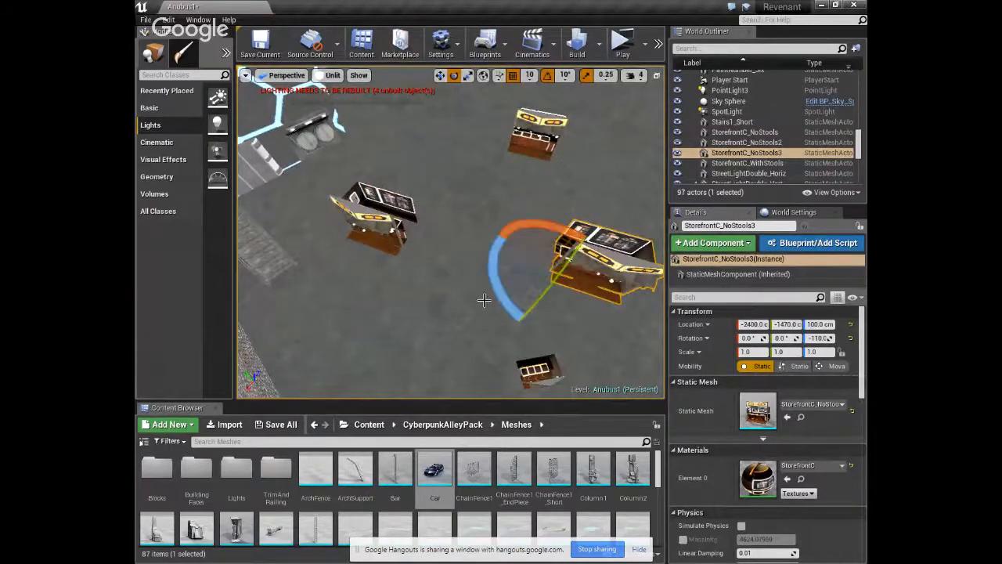
left_click_drag(500, 307, 519, 302)
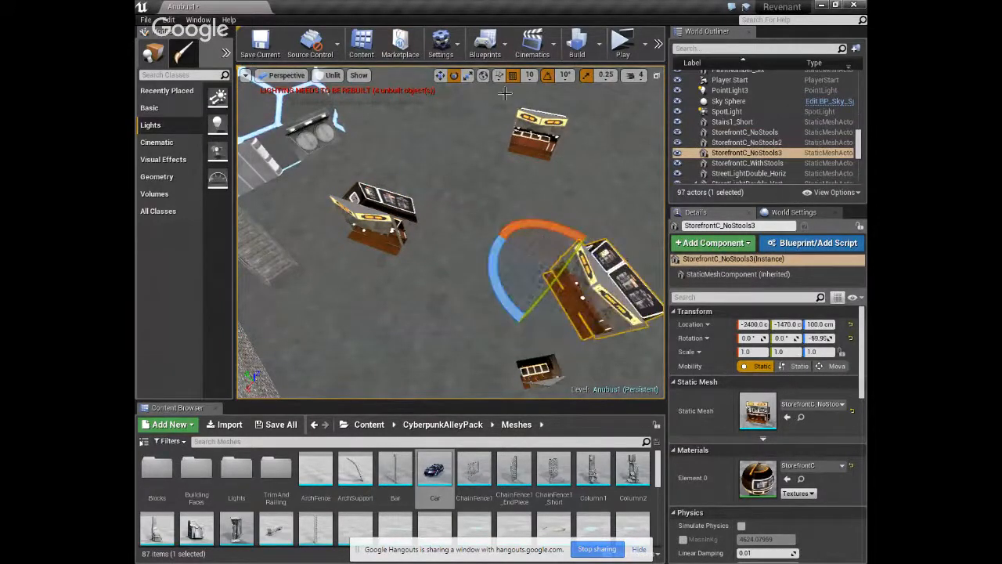
left_click(439, 75)
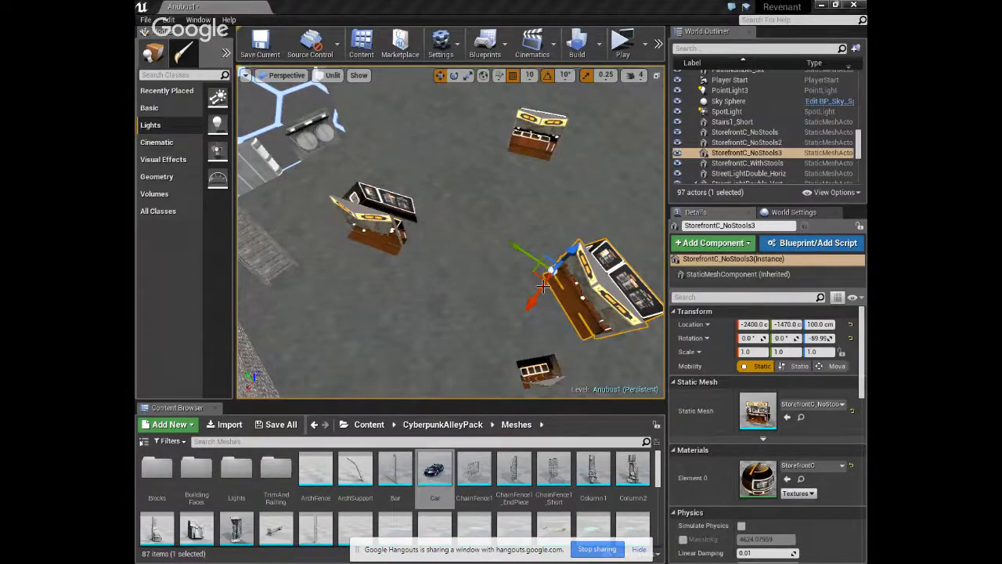
Move the StorefrontC_NoStools3 stall farther out to about X -3060 cm, Y -1950 cm.
left_click(559, 350)
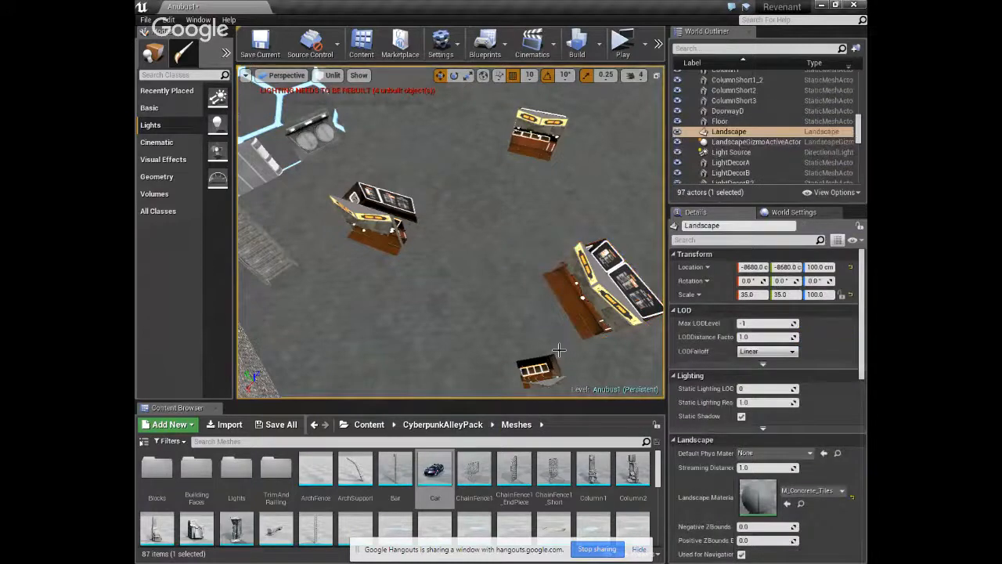
left_click(573, 312)
left_click_drag(534, 307, 566, 265)
left_click_drag(548, 227, 570, 219)
right_click_drag(554, 227, 465, 252)
left_click_drag(446, 231, 440, 217)
left_click_drag(397, 193, 448, 186)
right_click_drag(463, 291, 432, 289)
scroll(432, 288, "down", 4)
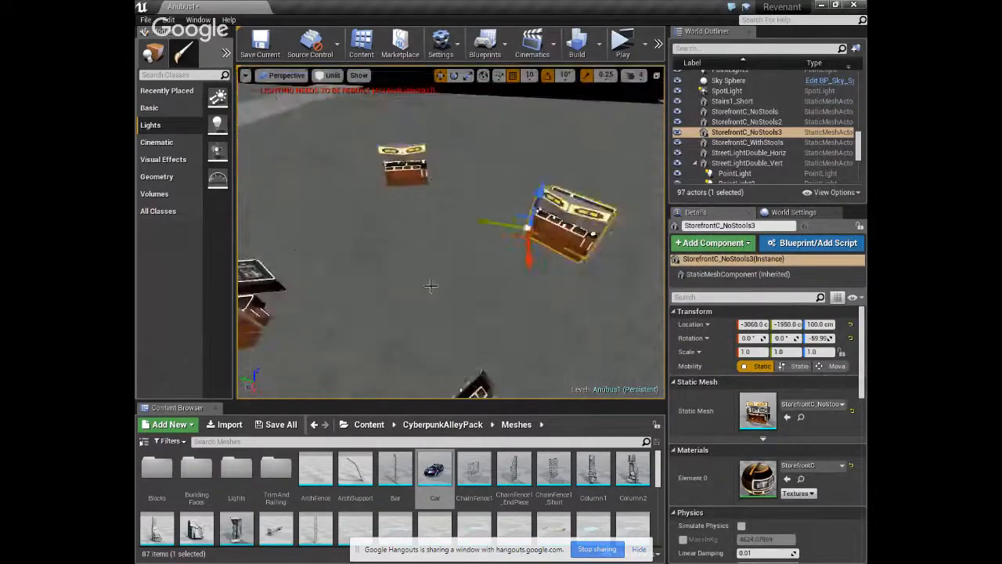
left_click(566, 339)
Examine the arrangement of the storefront stalls and the nearby car from above.
scroll(497, 313, "down", 3)
scroll(496, 313, "up", 6)
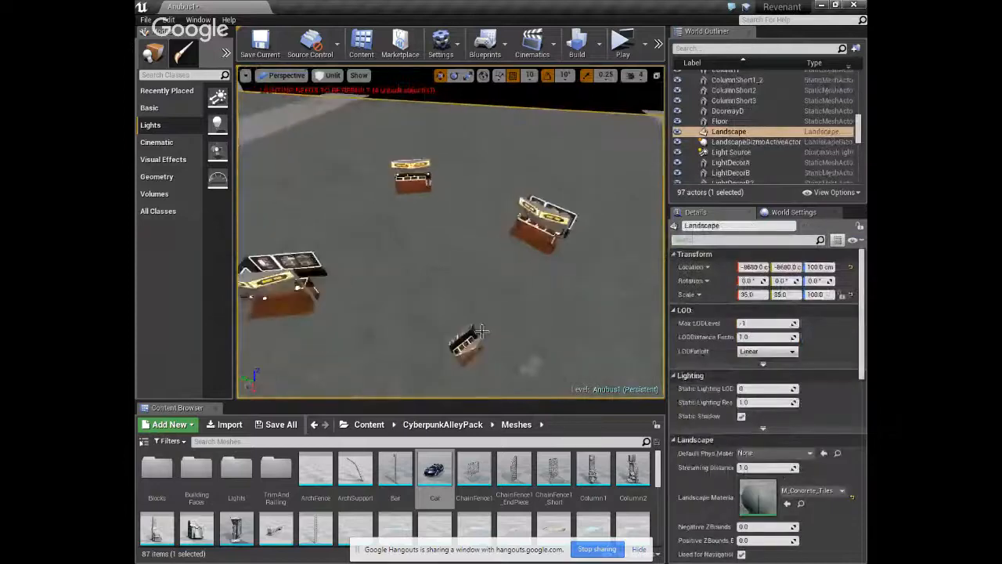
right_click_drag(481, 326, 448, 353)
key("w")
scroll(448, 326, "down", 6)
key("w")
key("s")
right_click_drag(448, 259, 487, 315)
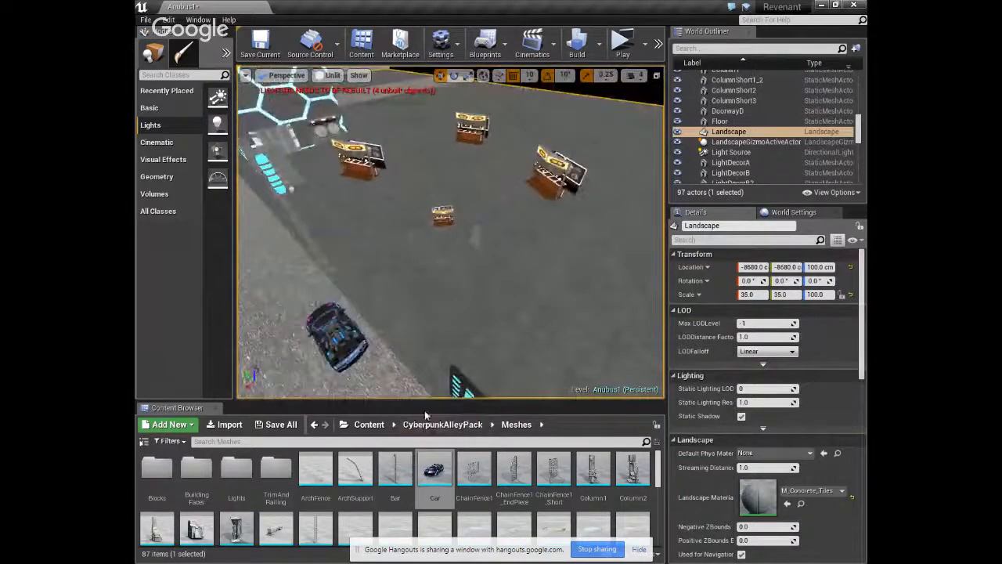
Place Trash_TrashBagC, Trash_TrashBagB and Trash_TrashBagA meshes close together on the ground beside the pavement edge near the car.
left_click_drag(428, 406, 447, 270)
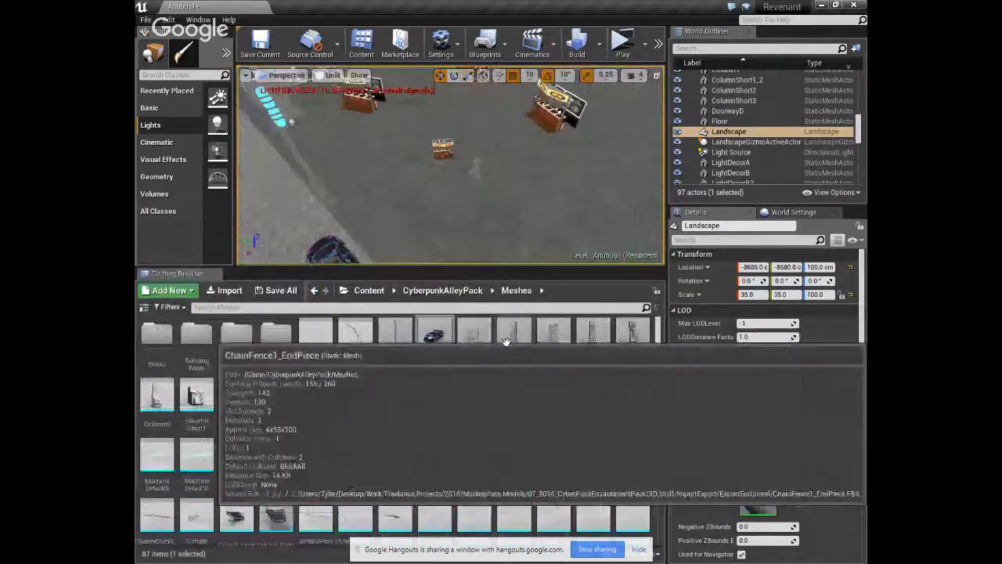
scroll(348, 429, "down", 2)
scroll(348, 429, "down", 3)
left_click(474, 448)
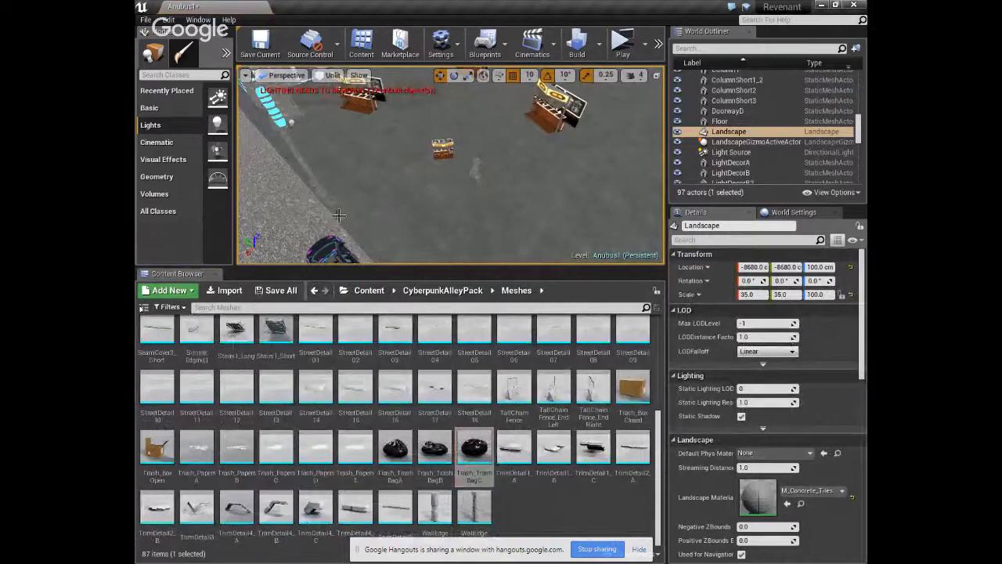
left_click_drag(338, 214, 338, 216)
scroll(338, 235, "up", 3)
right_click_drag(337, 243, 258, 219)
right_click_drag(422, 189, 422, 150)
scroll(417, 208, "up", 3)
scroll(410, 227, "down", 3)
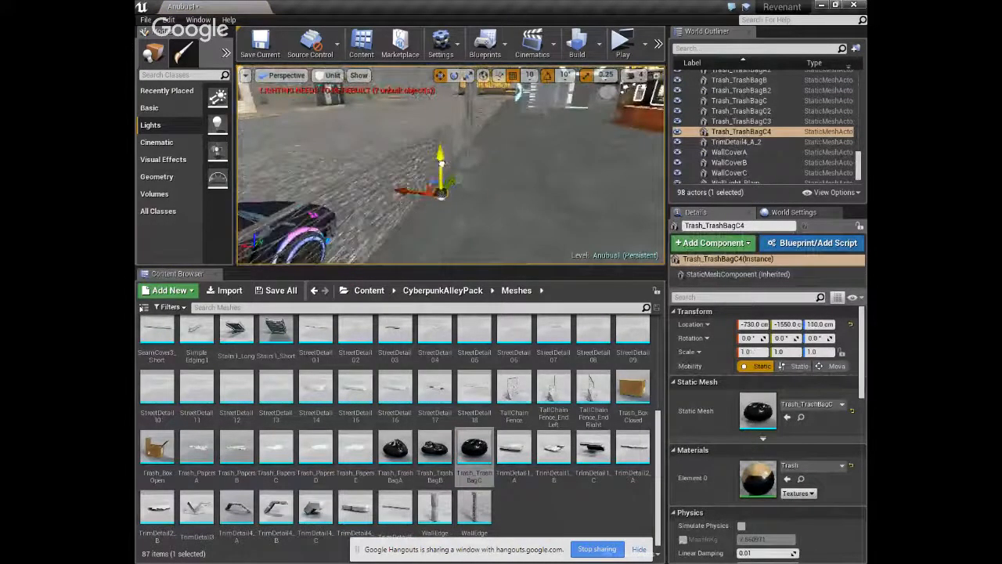
left_click_drag(435, 448, 455, 196)
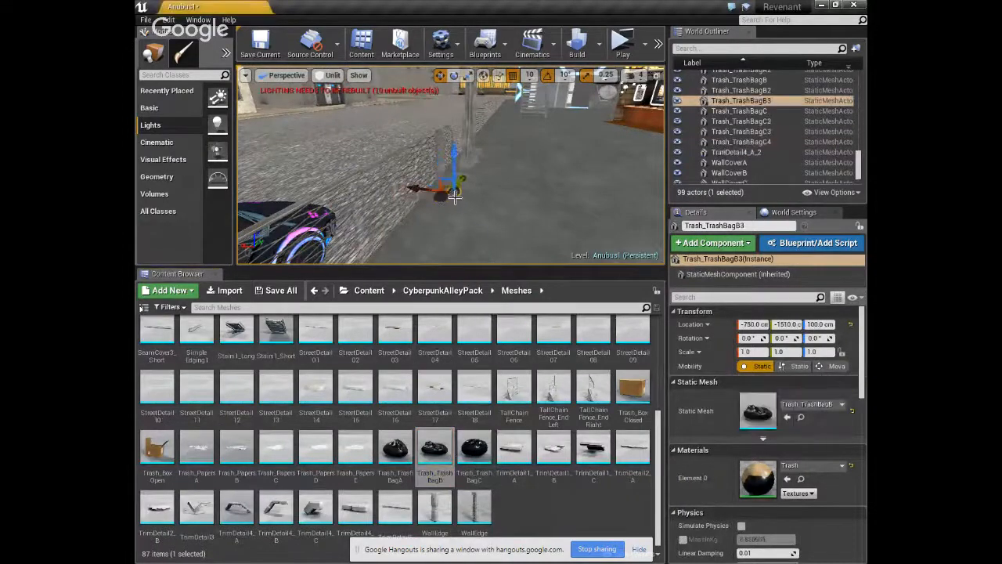
left_click_drag(395, 450, 456, 205)
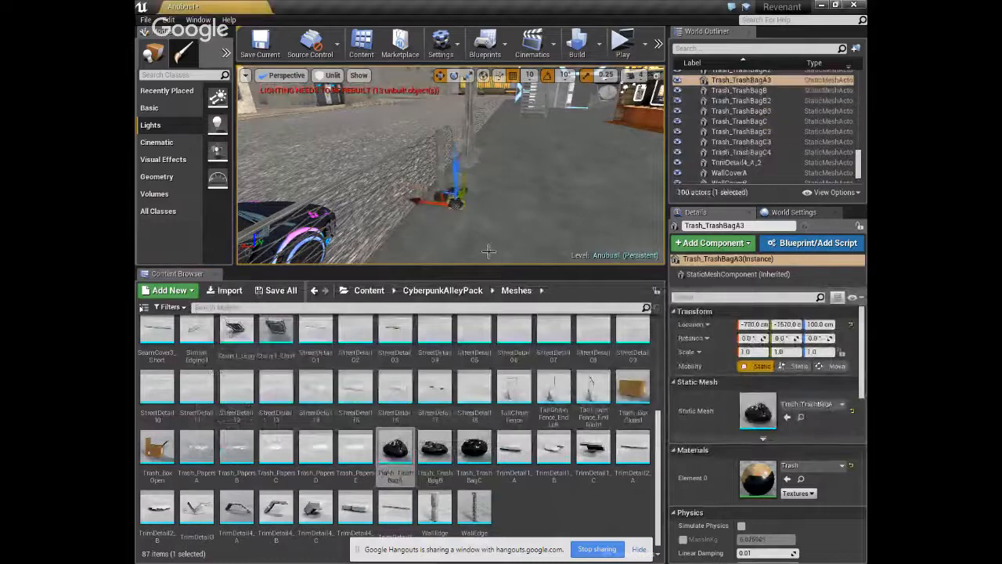
Arrange the three new trash bags in a close row, with the Trash_TrashBagA bag at about X -740 cm, Y -1590 cm.
right_click(499, 226)
right_click_drag(499, 226, 449, 195)
scroll(446, 203, "up", 3)
left_click(390, 225)
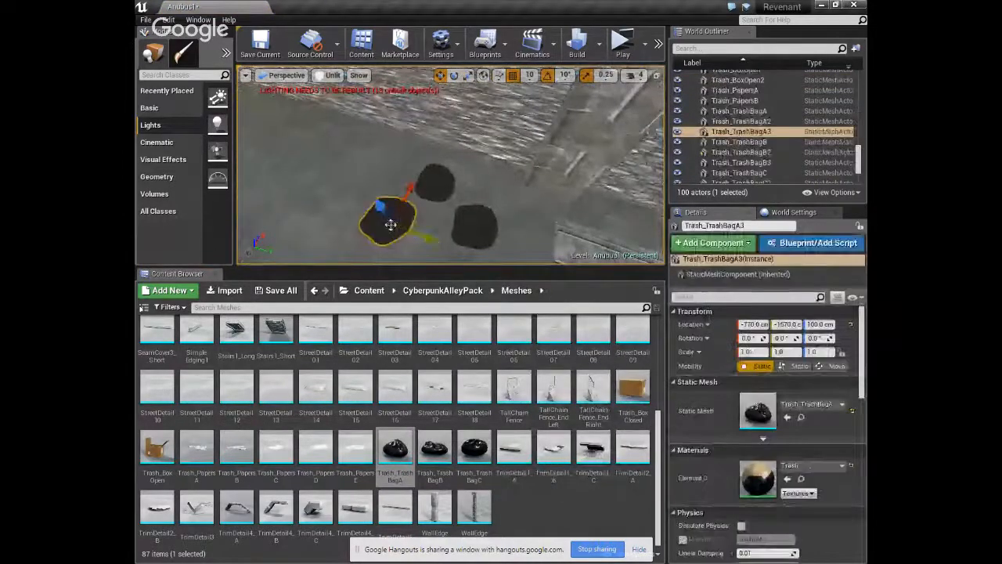
left_click_drag(418, 238, 375, 223)
left_click_drag(368, 180, 390, 148)
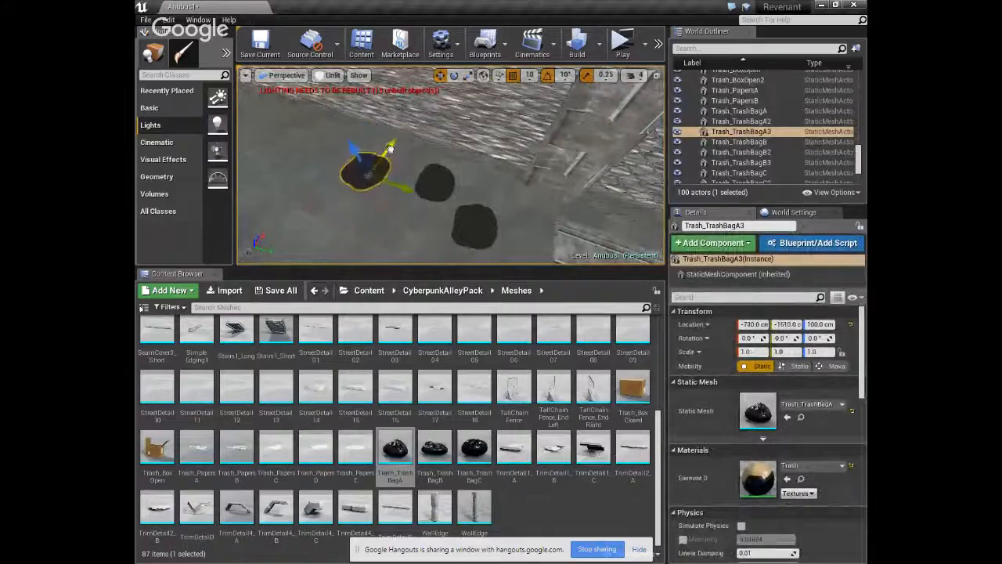
left_click(472, 225)
left_click_drag(481, 201, 491, 172)
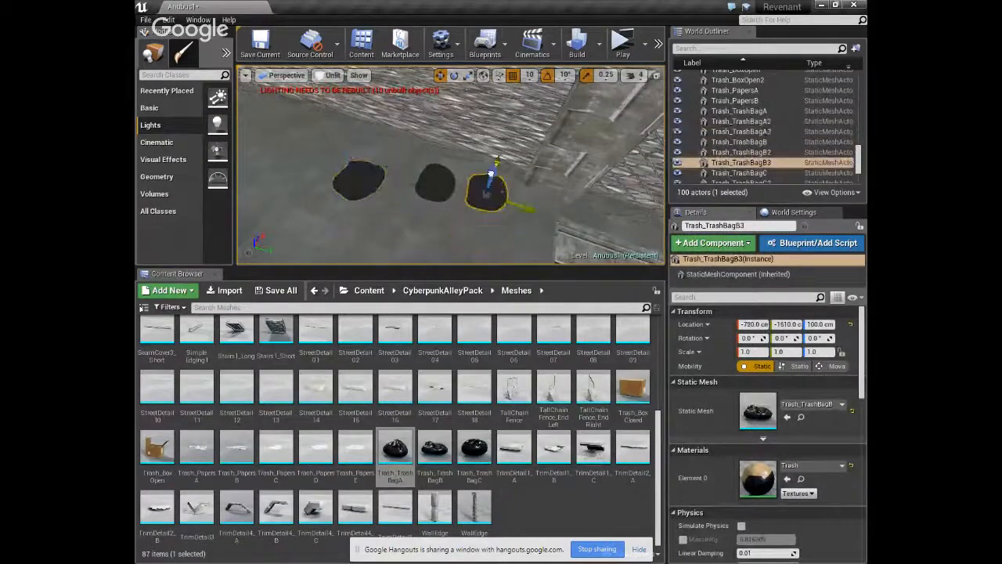
left_click(378, 178)
left_click_drag(398, 198, 412, 177)
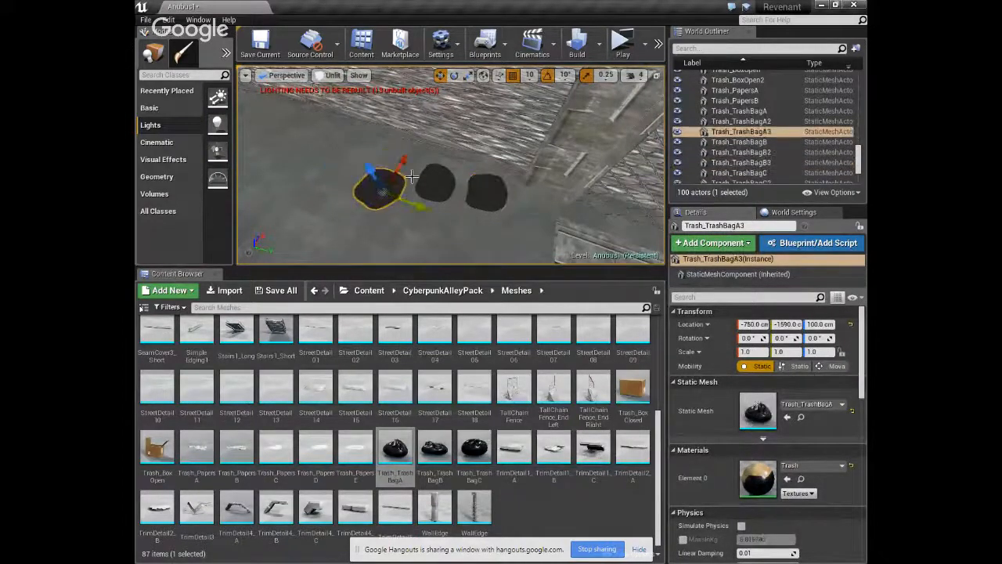
right_click_drag(414, 161, 453, 210)
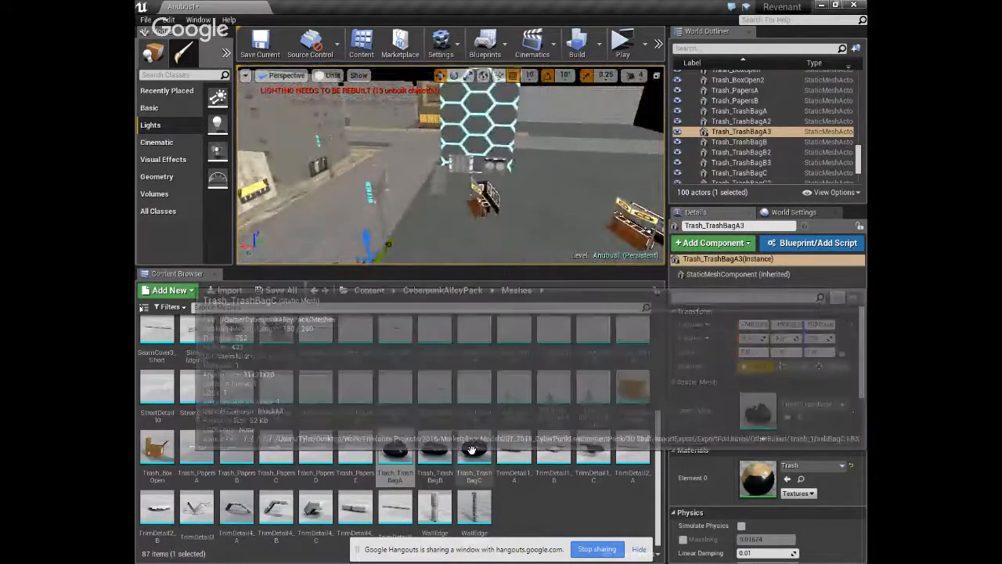
scroll(759, 153, "up", 10)
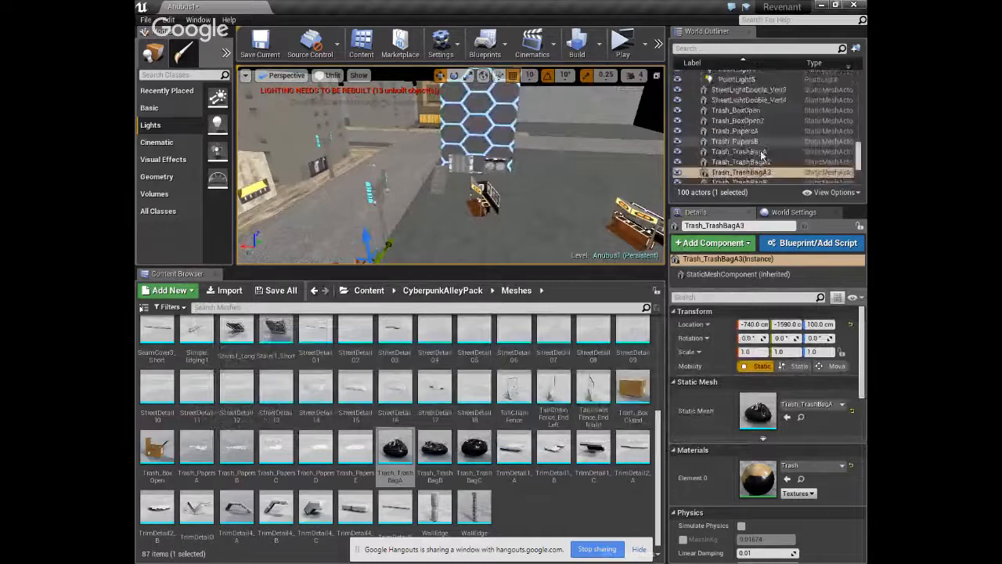
scroll(725, 141, "up", 10)
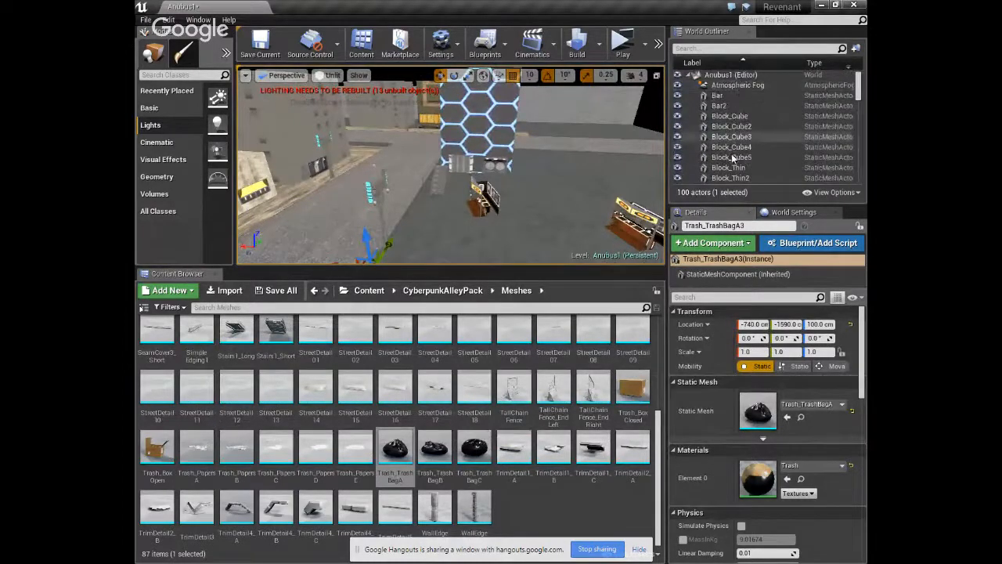
right_click(735, 158)
mouse_move(758, 397)
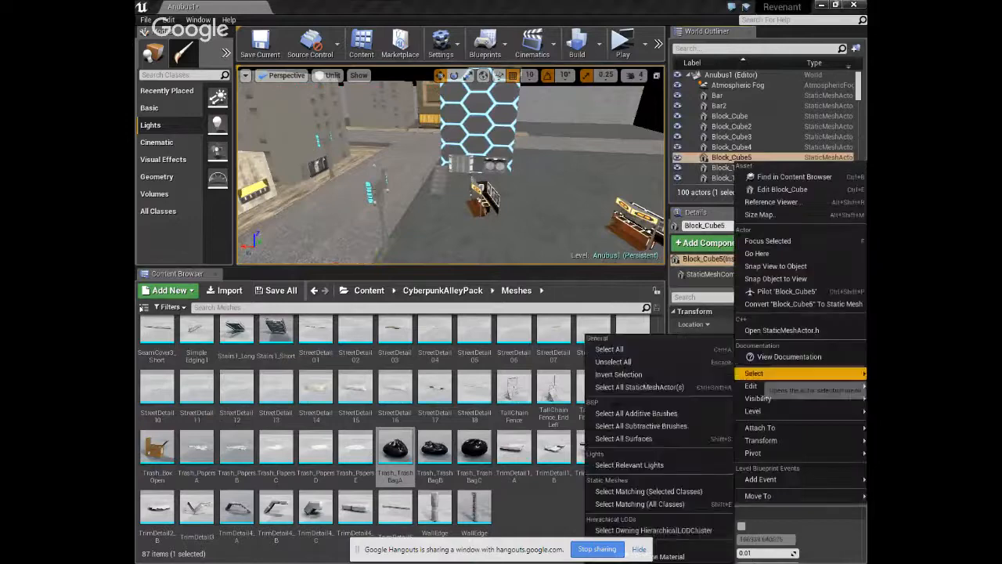
left_click(627, 291)
Enlarge the viewport and duplicate the face poster brush on the brick wall.
right_click_drag(559, 244, 548, 212)
key("w")
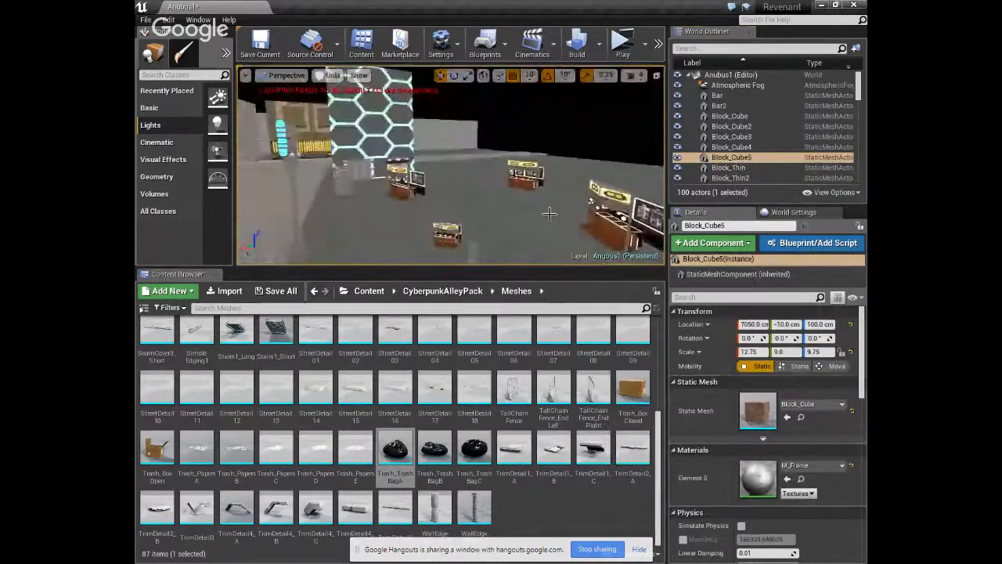
scroll(548, 212, "down", 2)
right_click_drag(488, 200, 503, 272)
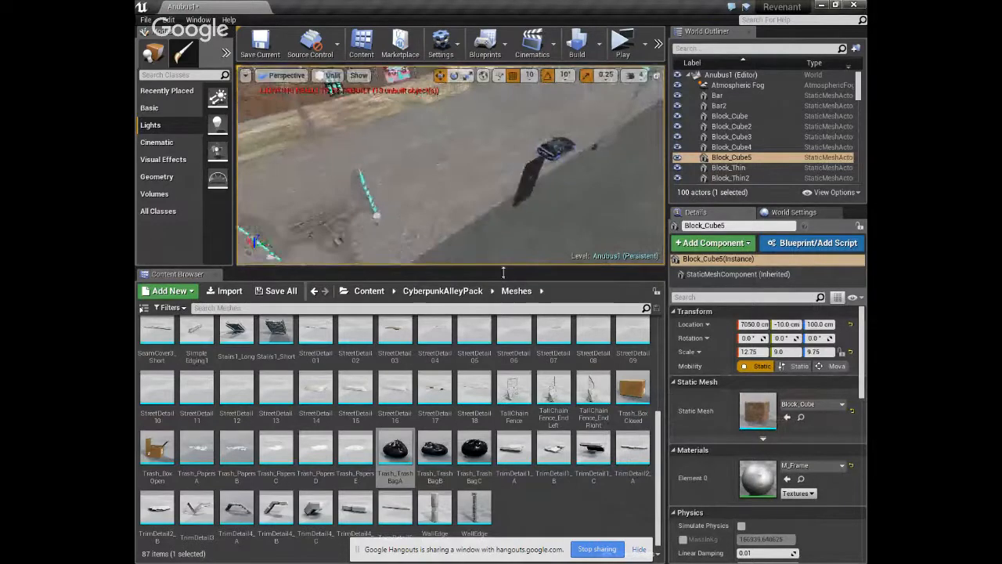
left_click_drag(506, 273, 488, 480)
mouse_move(548, 345)
right_mouse_down()
mouse_move(552, 314)
mouse_move(529, 321)
mouse_move(508, 311)
mouse_move(496, 337)
mouse_move(517, 284)
right_mouse_up()
left_click(517, 285)
right_click(517, 284)
mouse_move(548, 347)
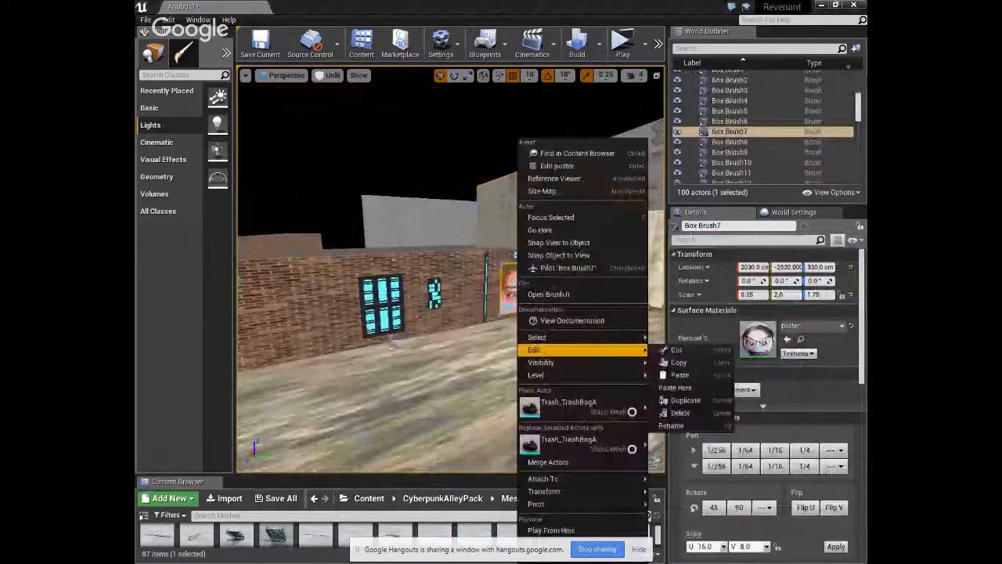
left_click(681, 398)
Try to move the duplicated poster along the brick wall past the cyan window, then undo the moves.
right_click_drag(606, 381, 565, 302)
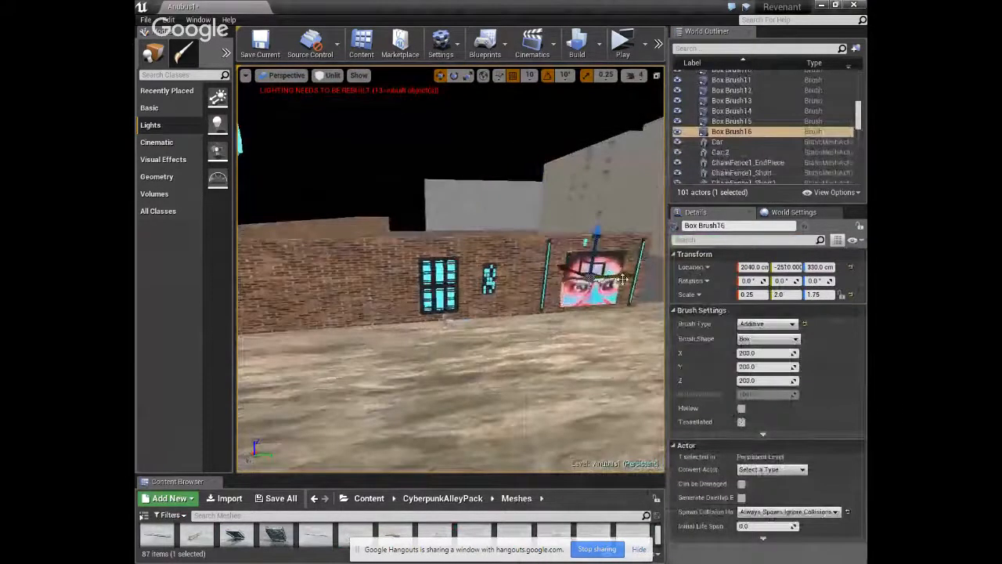
left_click_drag(597, 281, 452, 291)
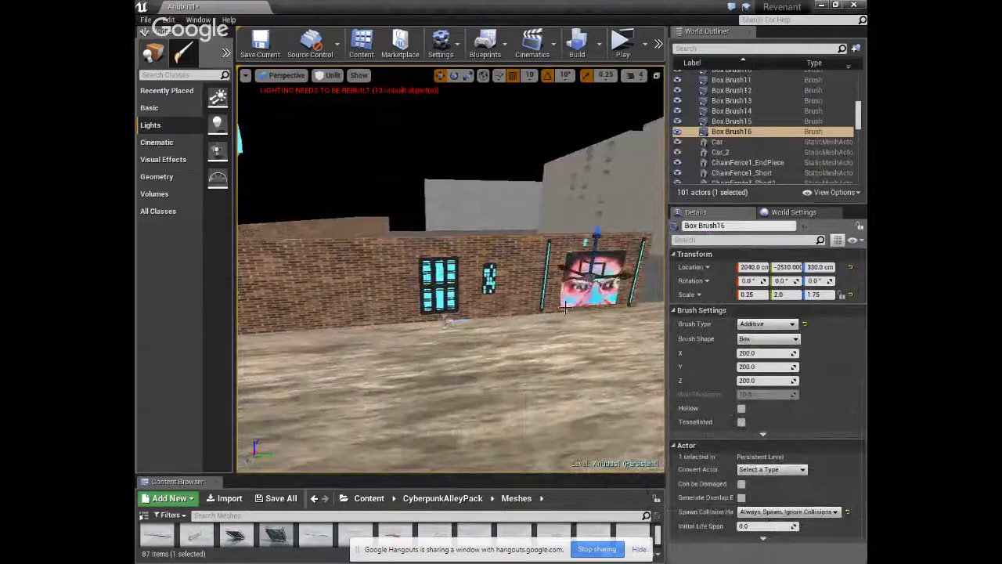
key("ctrl+z")
left_click(587, 294)
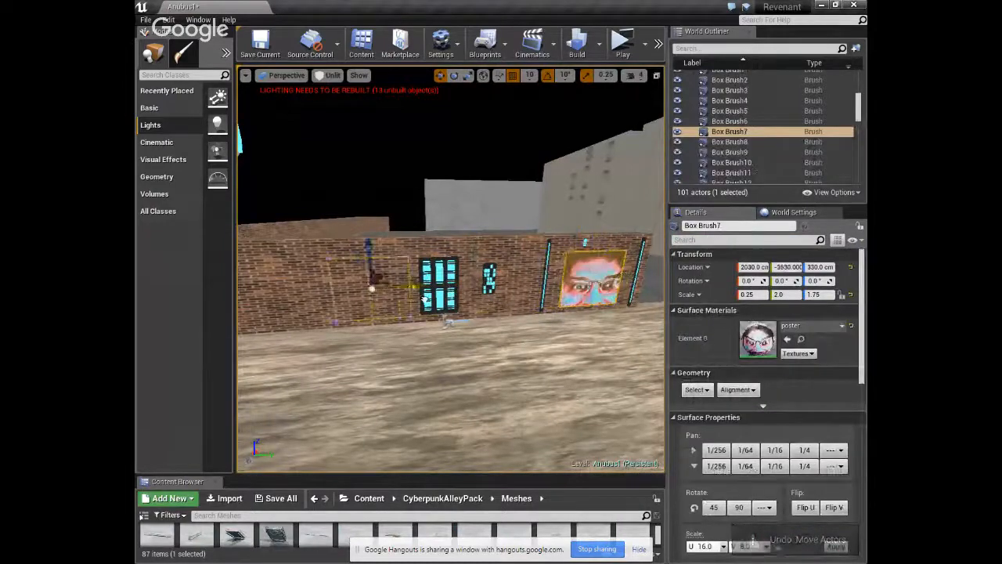
right_click_drag(443, 342, 454, 353)
key("ctrl+z")
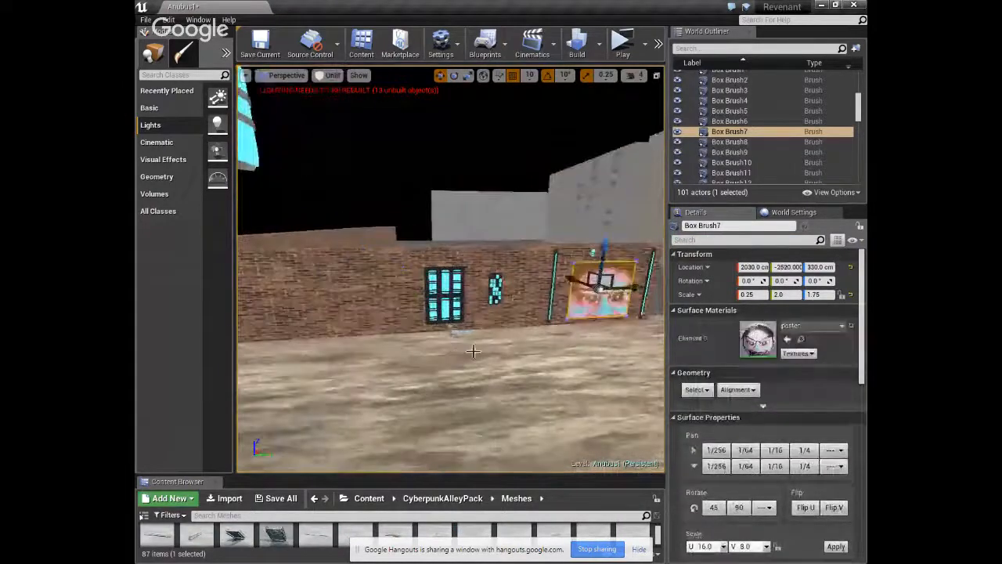
Duplicate the original poster brush again and move the copy along the brick wall to about X 1980 cm, Y -3830 cm.
right_click(597, 294)
mouse_move(626, 349)
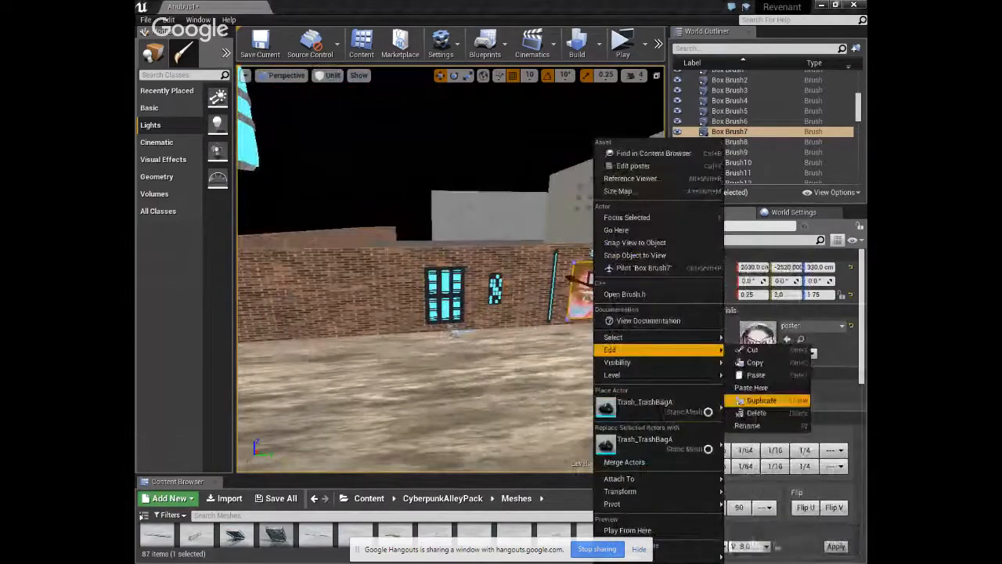
left_click(761, 400)
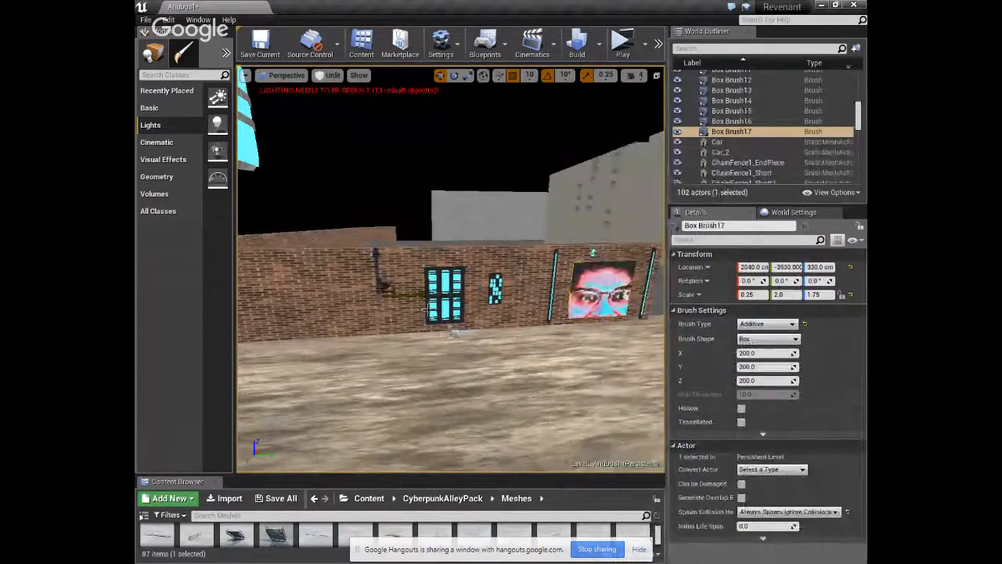
right_click_drag(427, 333, 406, 325)
key("w")
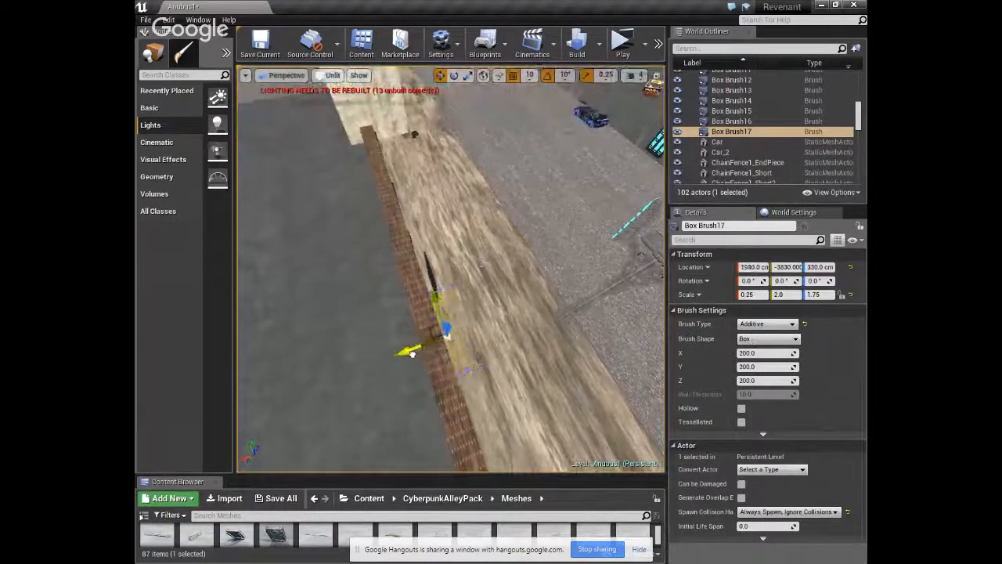
key("w")
mouse_move(468, 336)
right_mouse_down()
mouse_move(475, 351)
mouse_move(462, 348)
mouse_move(496, 329)
mouse_move(479, 341)
mouse_move(470, 329)
mouse_move(506, 326)
mouse_move(467, 267)
right_mouse_up()
key("w")
key("w")
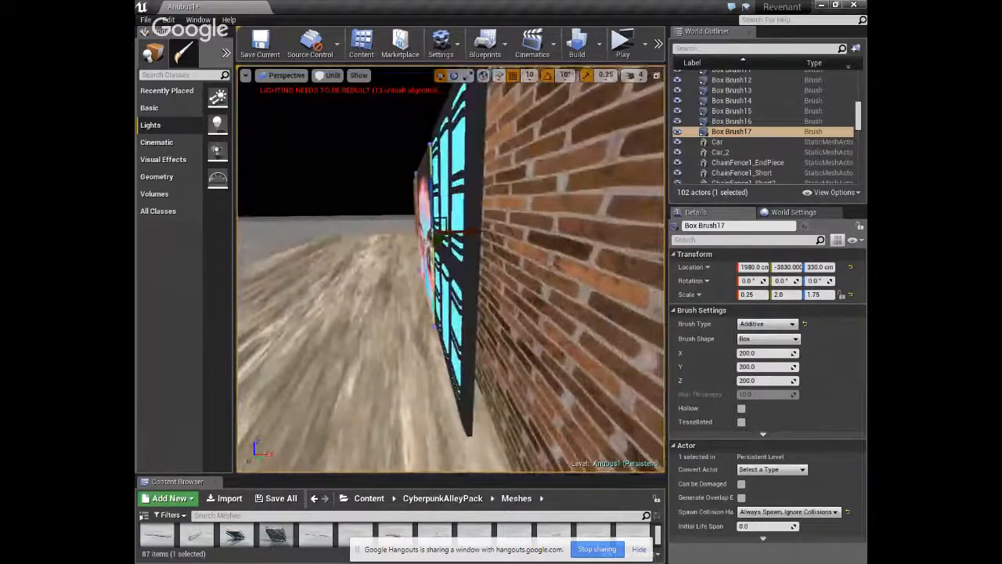
Raise the poster copy beside the cyan window to about Z 340 cm.
left_click(488, 331)
left_click_drag(484, 321, 505, 321)
right_click_drag(505, 321, 417, 300)
left_click(418, 300)
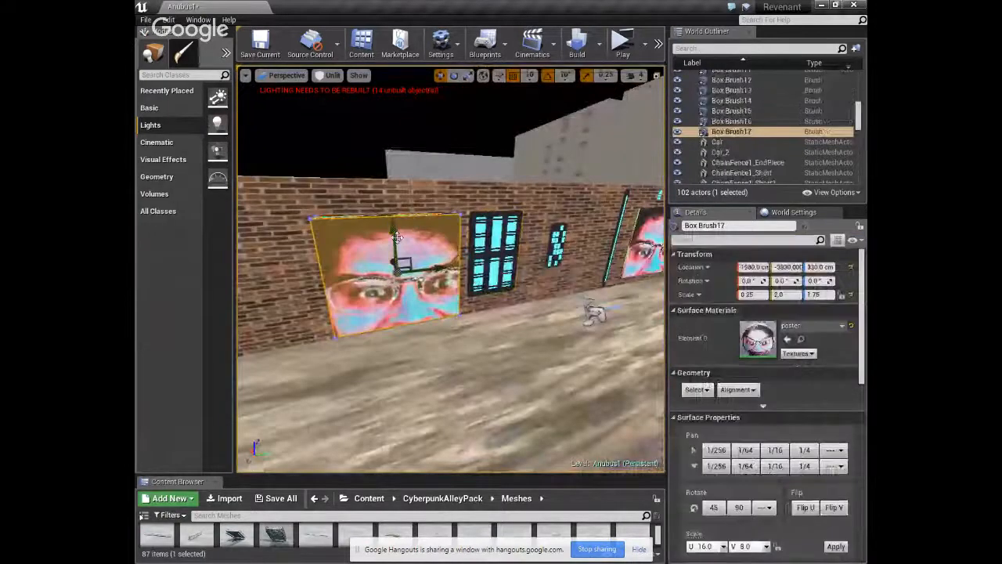
left_click_drag(397, 236, 396, 225)
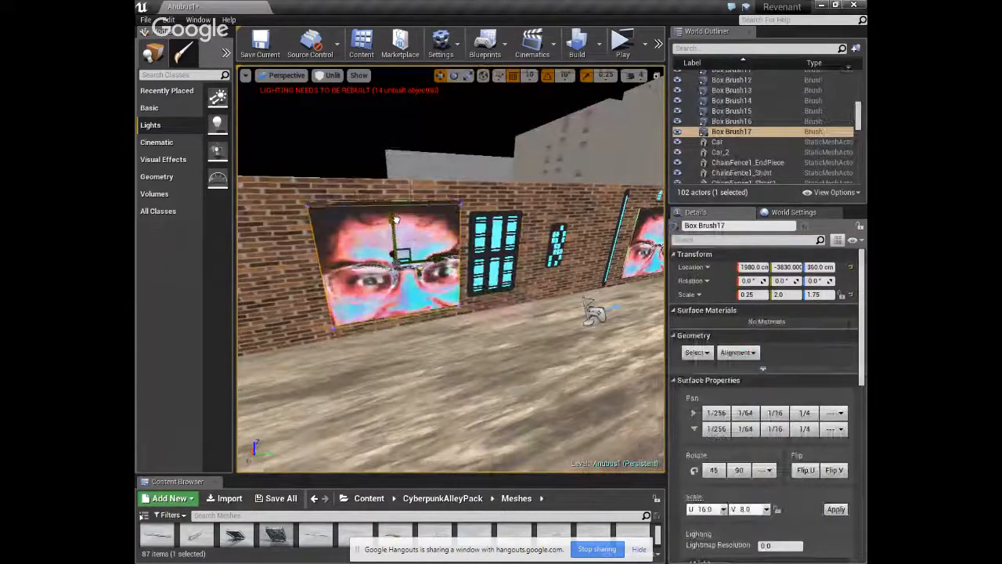
Look through the available surface materials for a replacement for the poster copy's material.
left_click(362, 284)
left_click(810, 325)
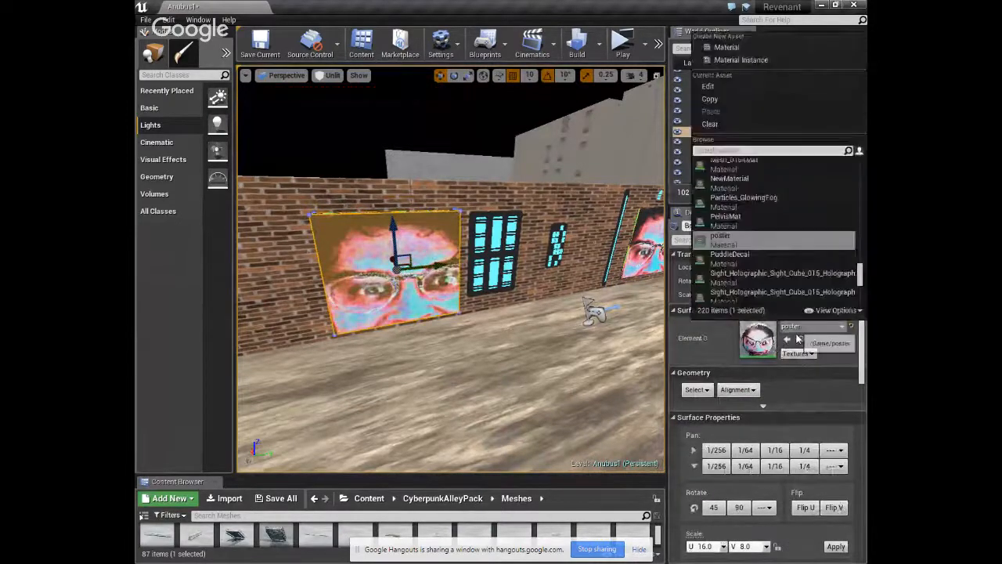
scroll(752, 272, "down", 5)
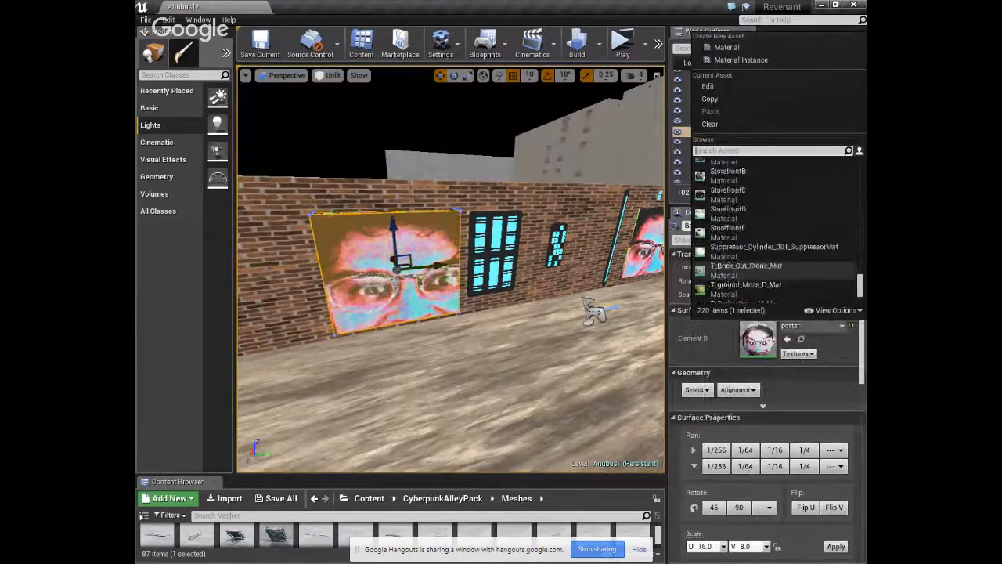
scroll(775, 231, "up", 8)
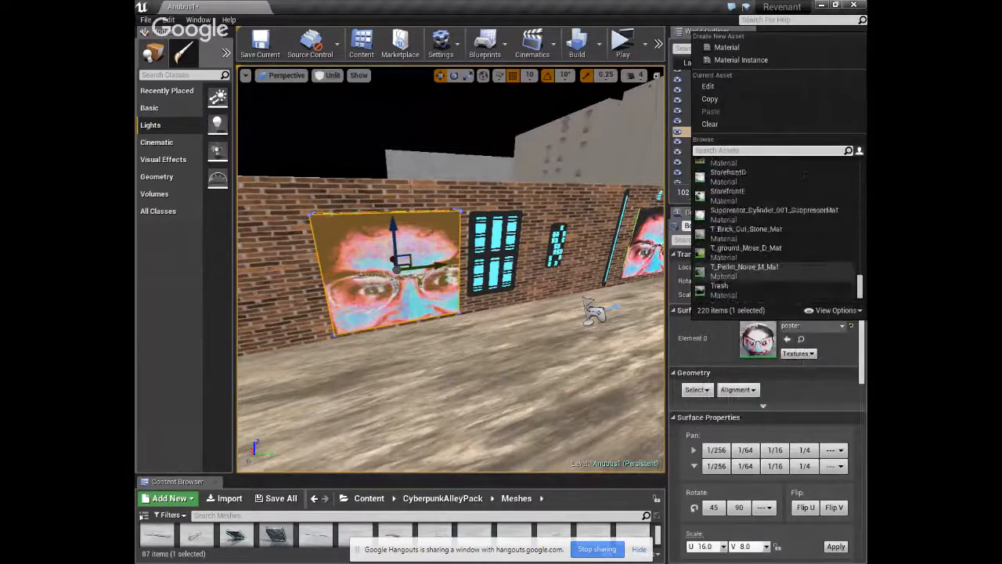
scroll(775, 230, "up", 5)
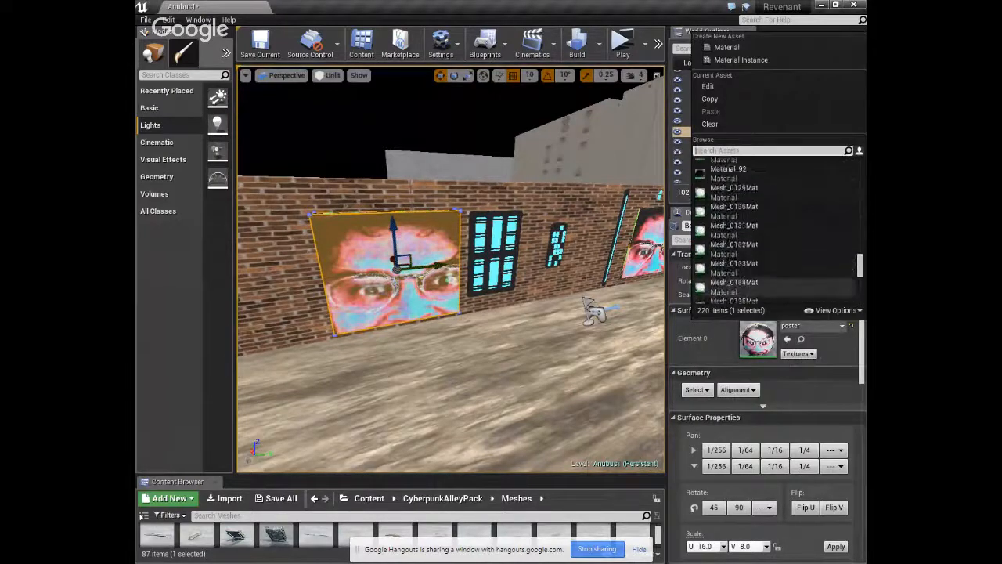
scroll(775, 262, "up", 8)
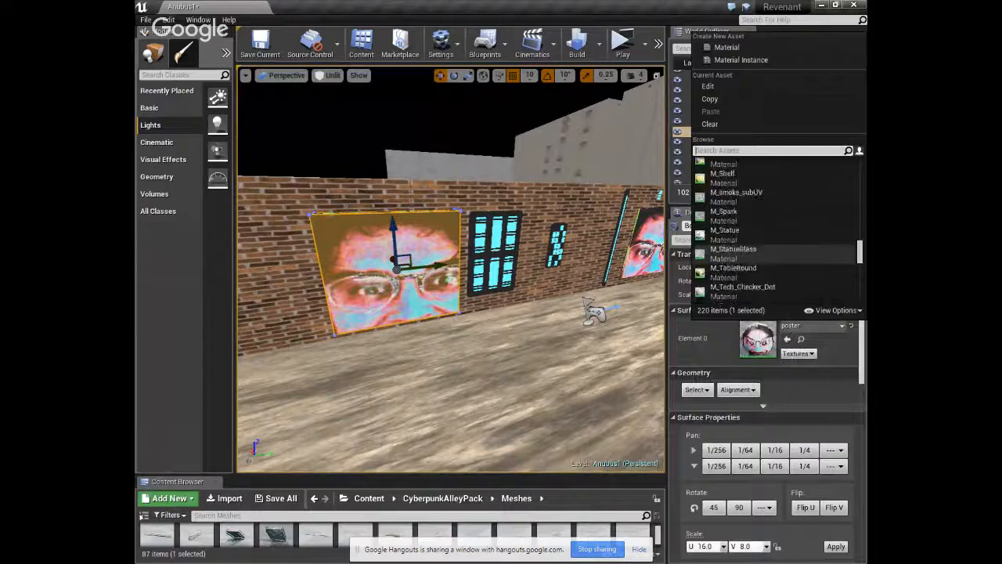
scroll(775, 262, "up", 8)
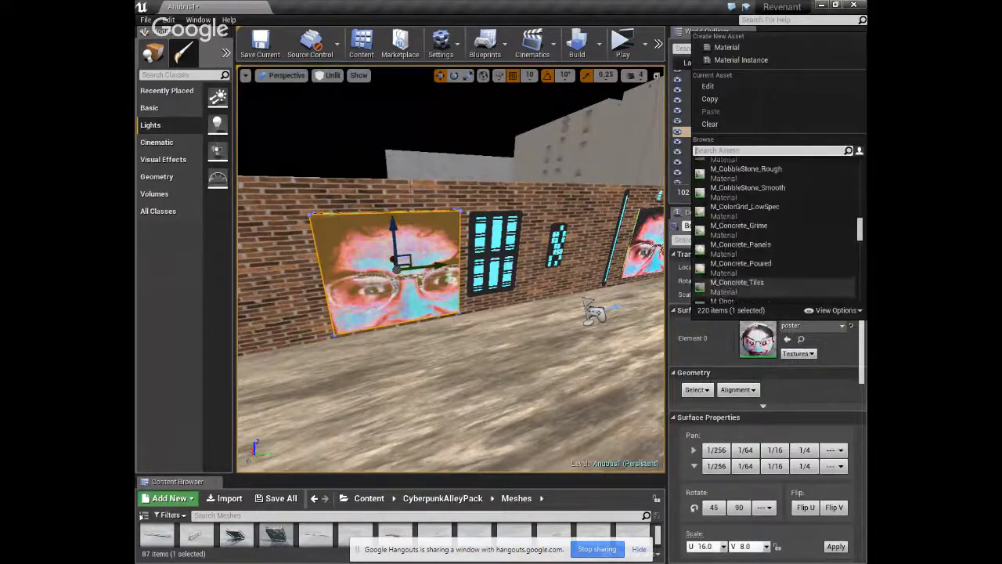
scroll(775, 266, "up", 3)
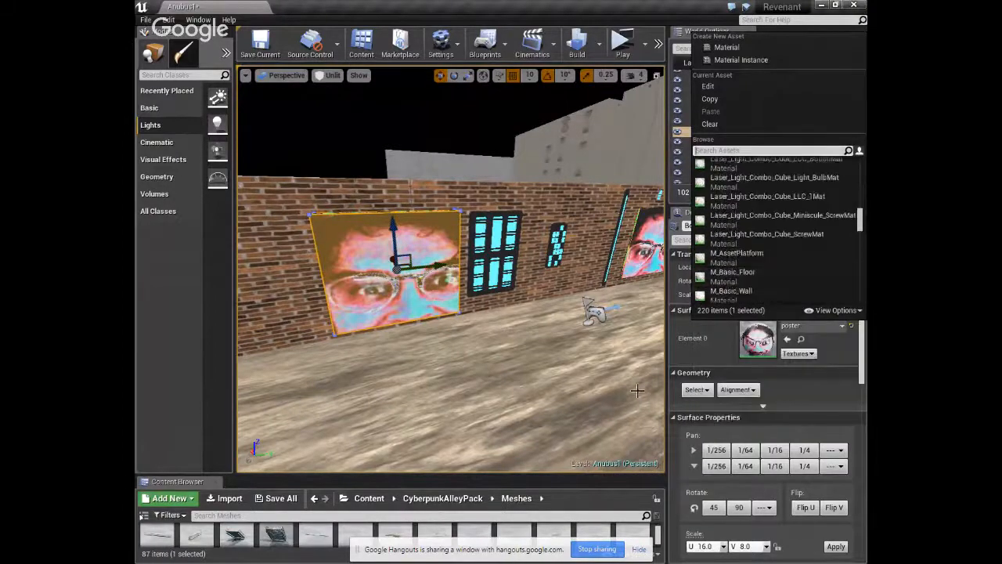
left_click(531, 478)
Enlarge the asset browsing area and create a new material in the CyberpunkAlleyPack Meshes folder.
left_click_drag(530, 479, 539, 313)
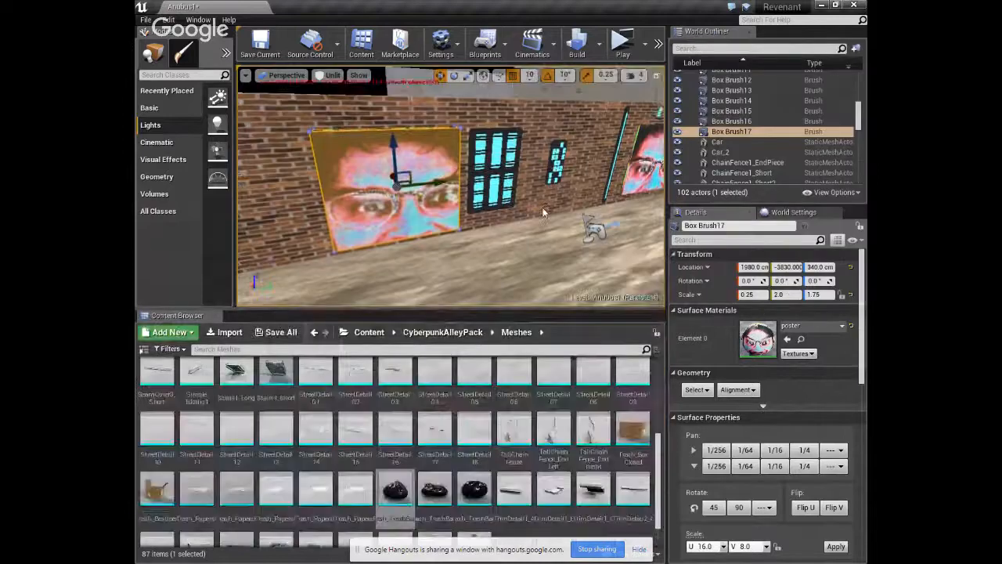
left_click_drag(544, 211, 541, 182)
right_click(537, 513)
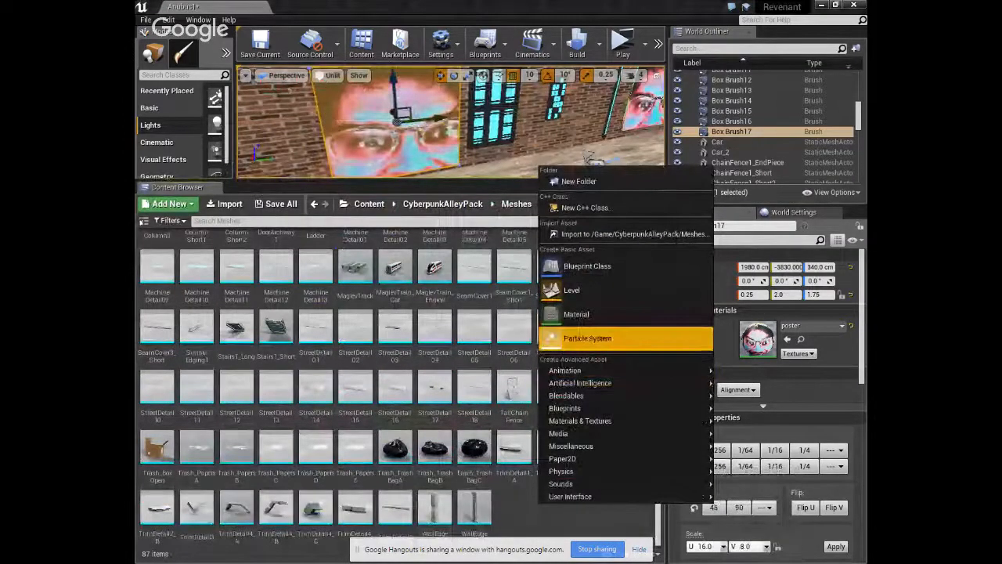
left_click(576, 314)
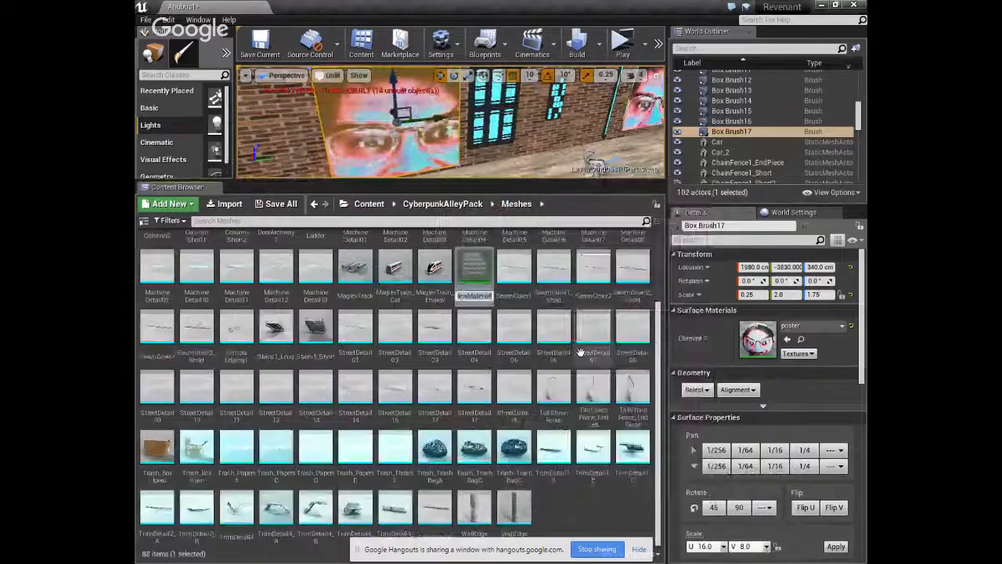
key("Return")
Rename the new material as poster-city-2.
right_click(498, 298)
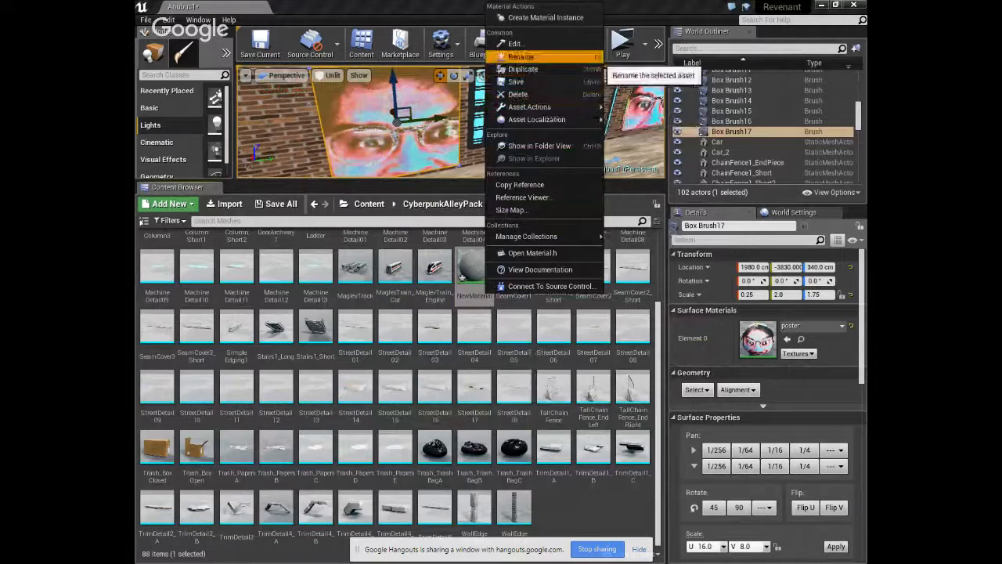
left_click(520, 57)
type("poster")
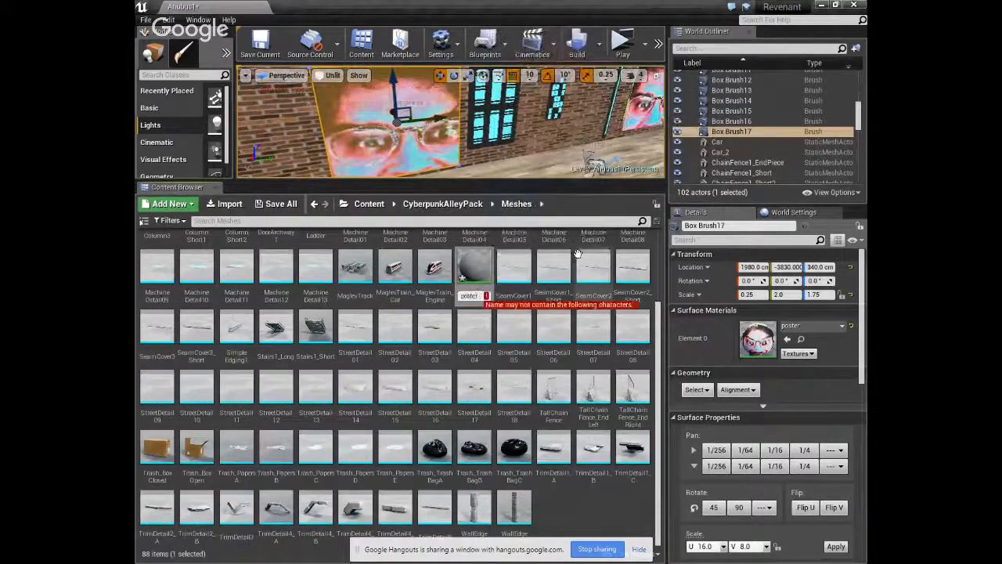
key("BackSpace")
key("BackSpace")
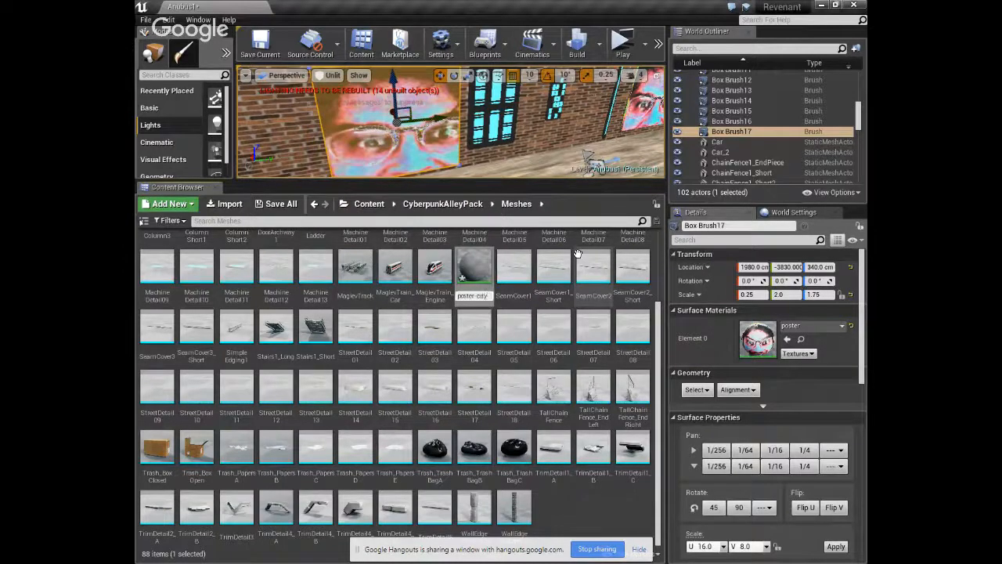
key("Return")
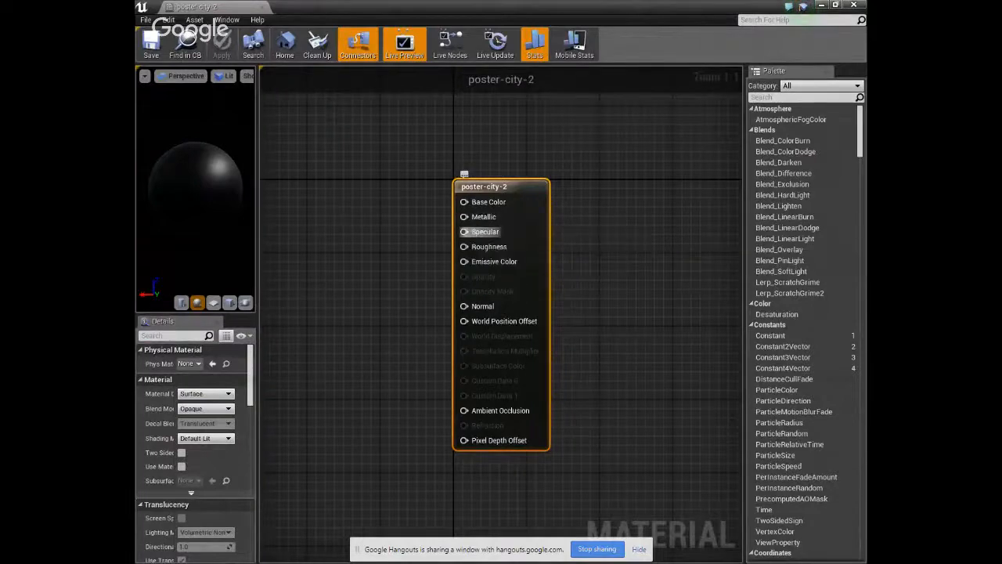
Try to wire the Color output of a new SceneTexture node into the Normal input of the poster-city-2 material.
left_click_drag(464, 306, 356, 345)
scroll(427, 196, "down", 6)
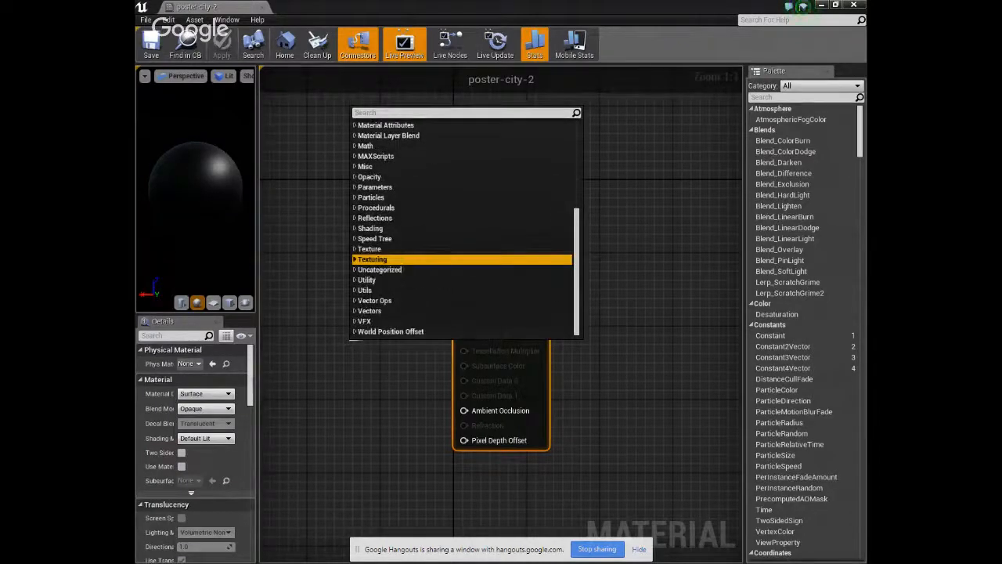
left_click(355, 259)
left_click(355, 249)
scroll(391, 301, "down", 2)
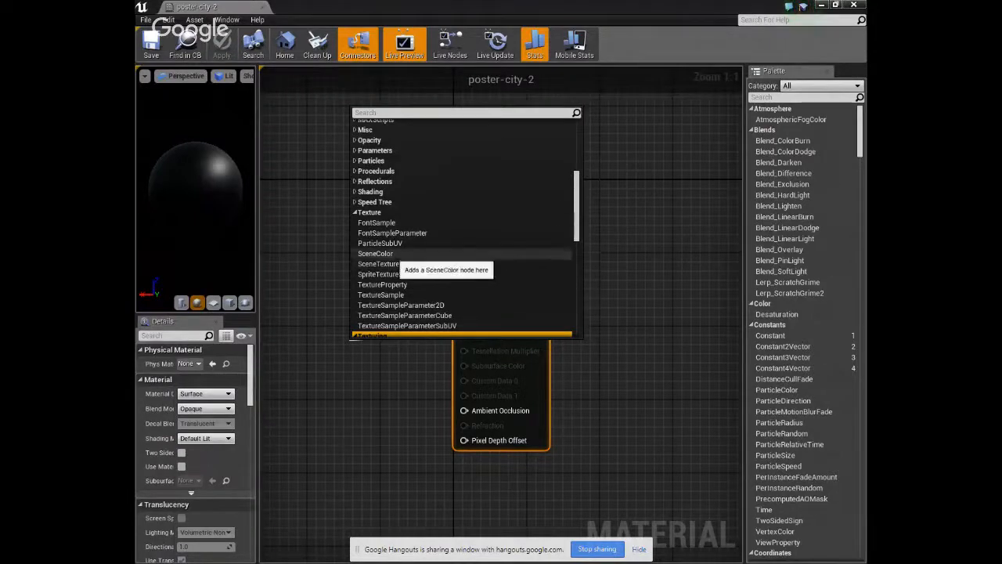
left_click(392, 264)
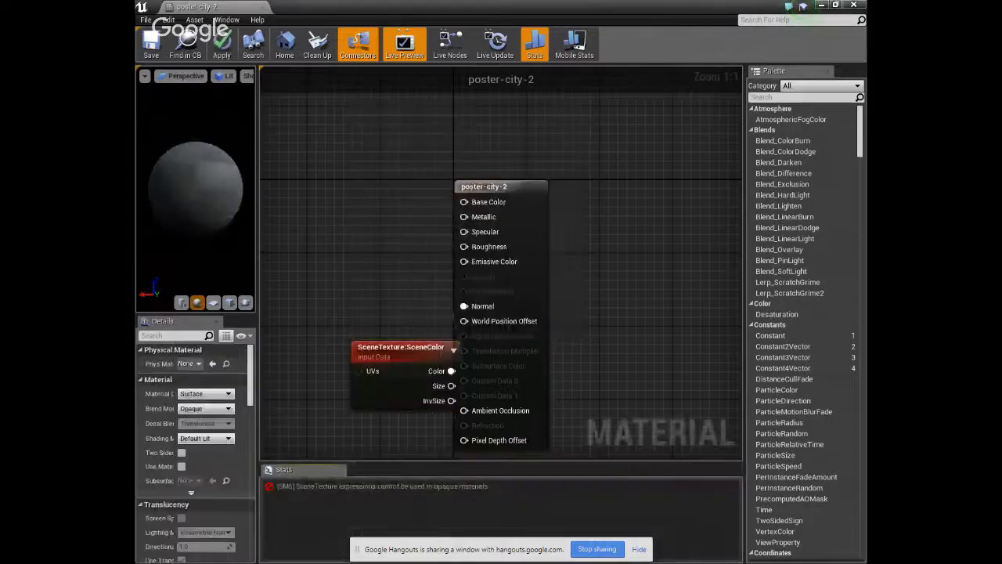
left_click_drag(404, 349, 322, 308)
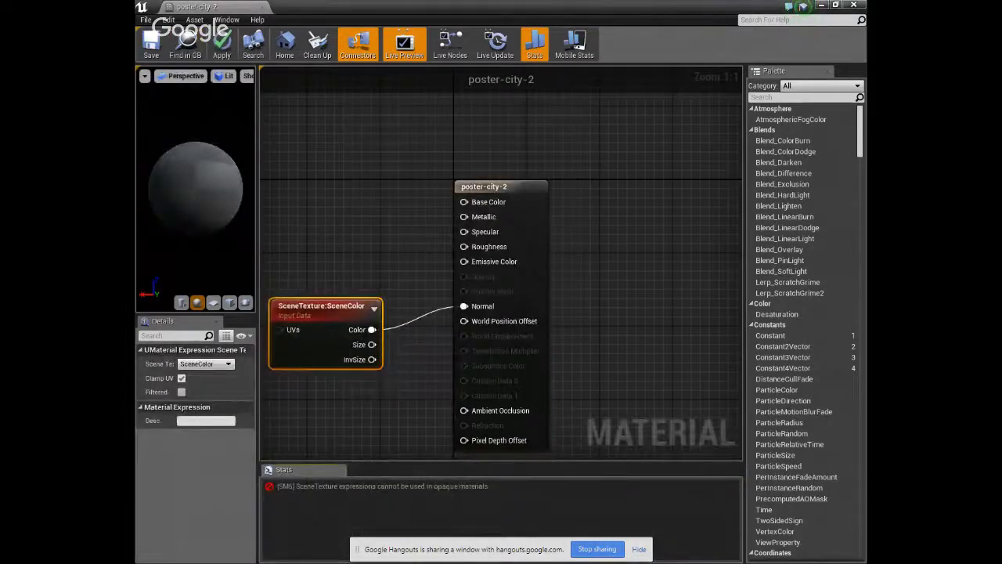
scroll(786, 227, "down", 5)
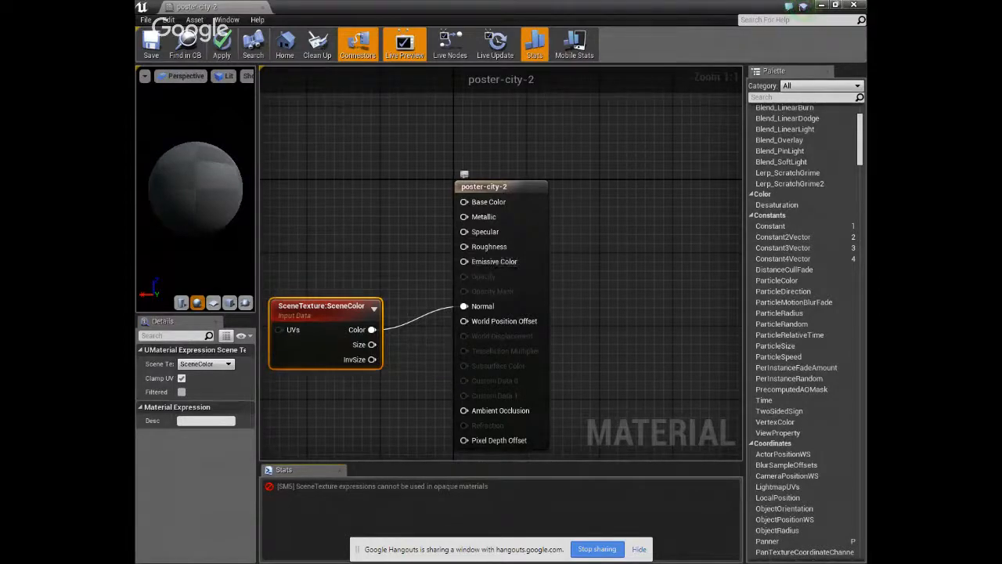
Try to save the poster-city-2 material, abort the save, and close its editor without applying the changes.
left_click(151, 44)
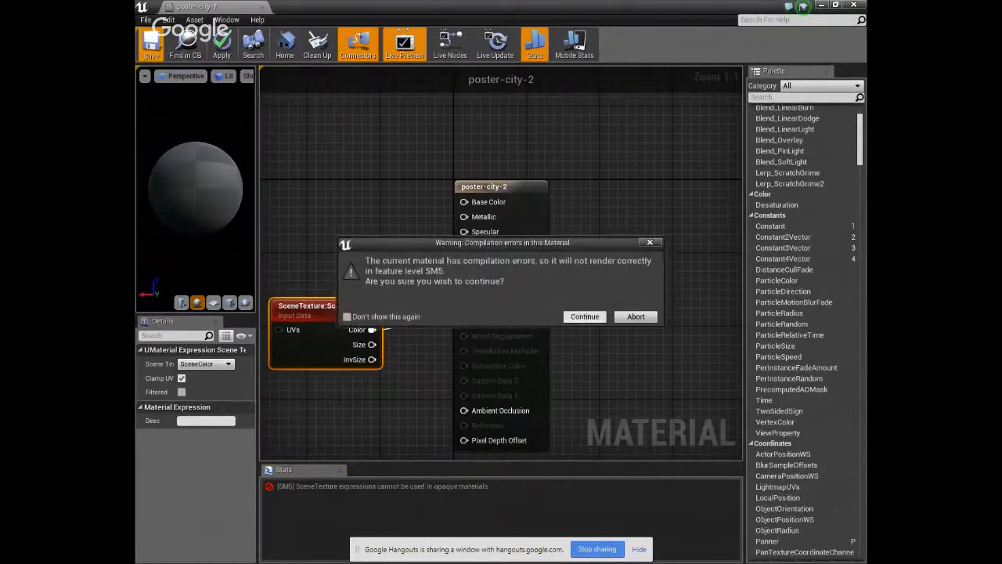
left_click(635, 316)
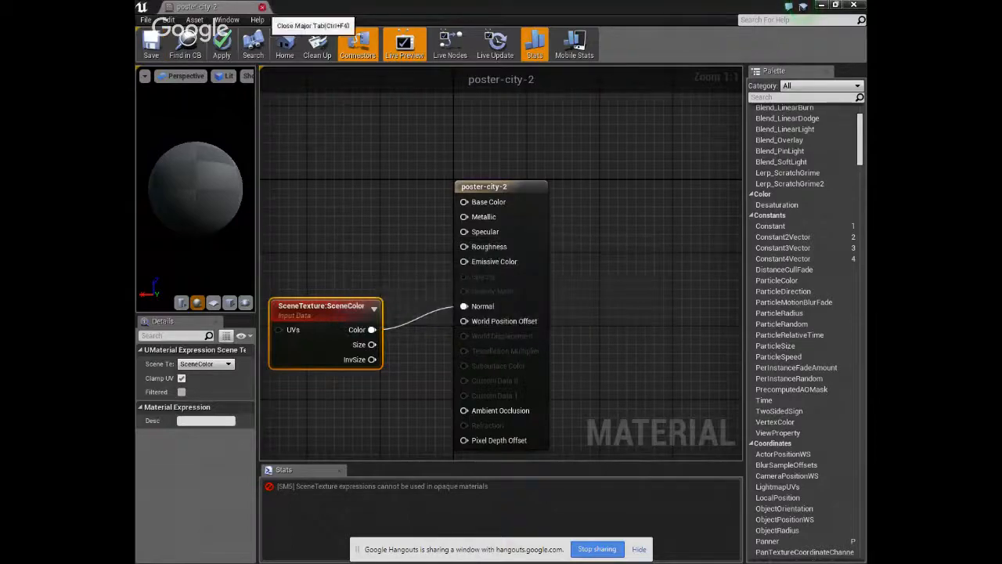
left_click(260, 7)
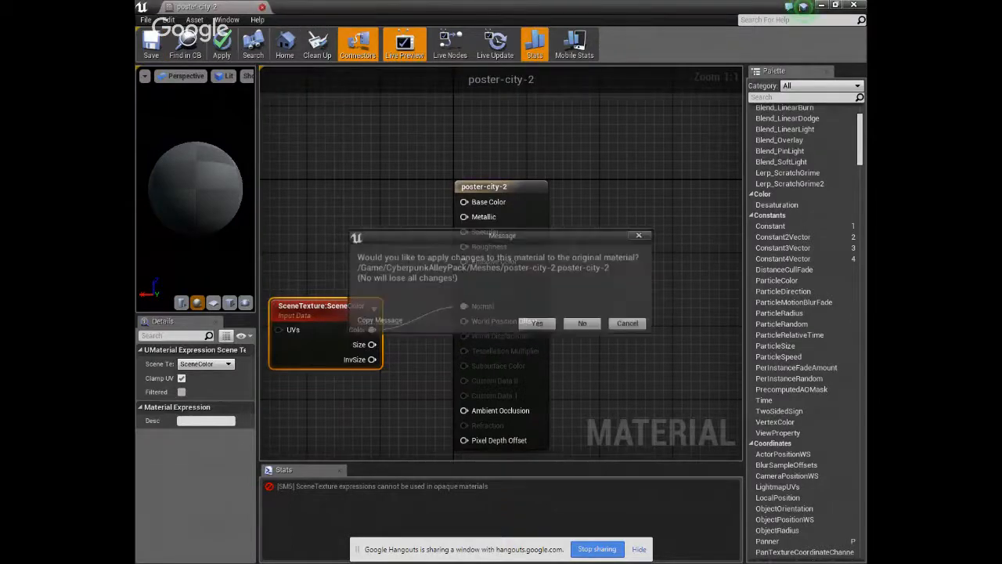
left_click(586, 324)
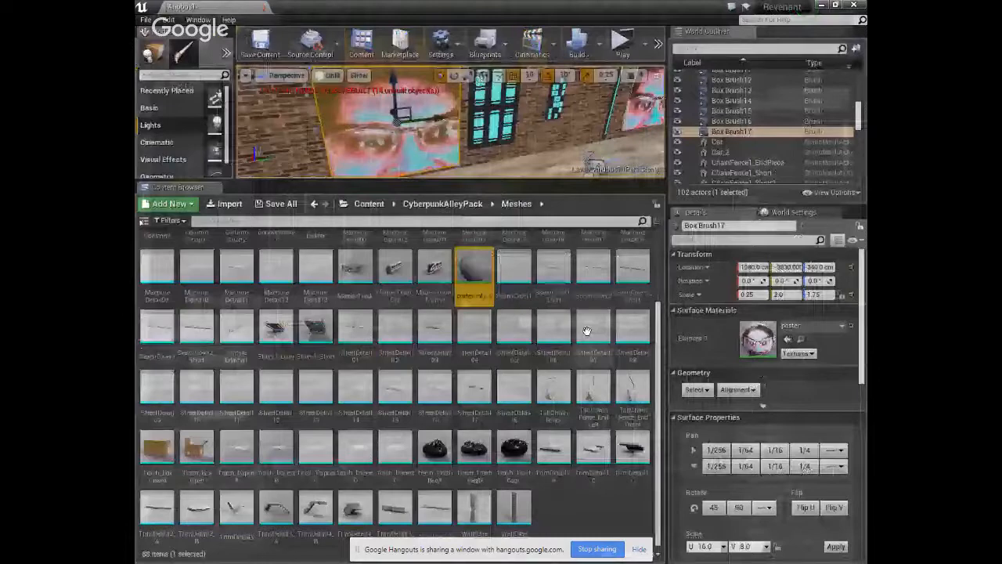
scroll(767, 388, "down", 6)
scroll(767, 388, "up", 7)
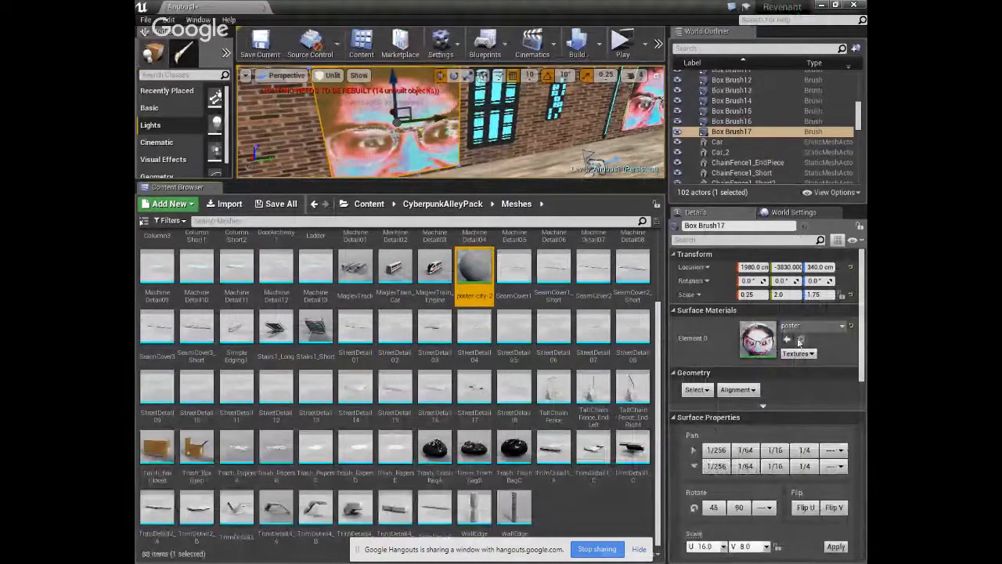
left_click(803, 326)
left_click(804, 326)
left_click(594, 518)
right_click(594, 518)
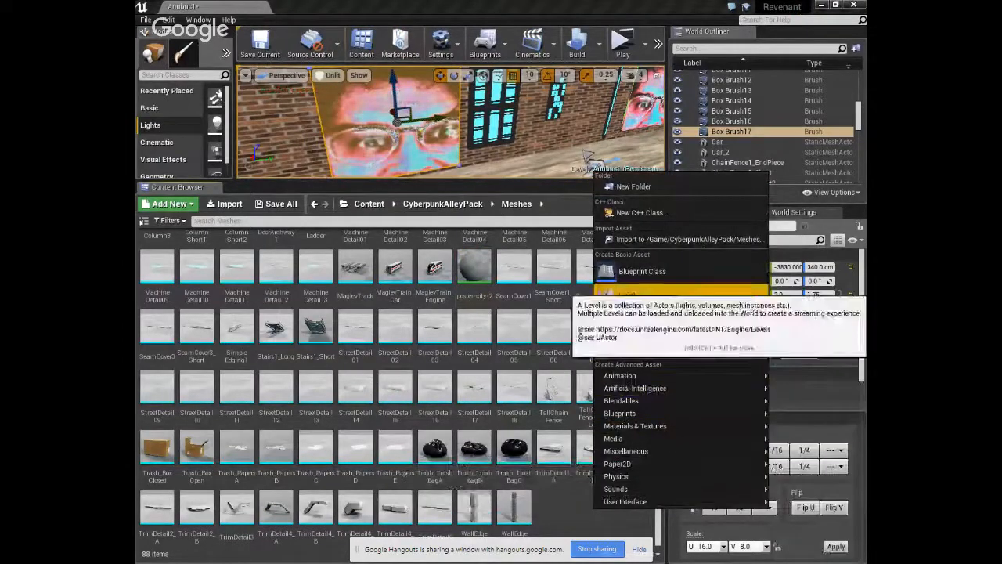
mouse_move(635, 425)
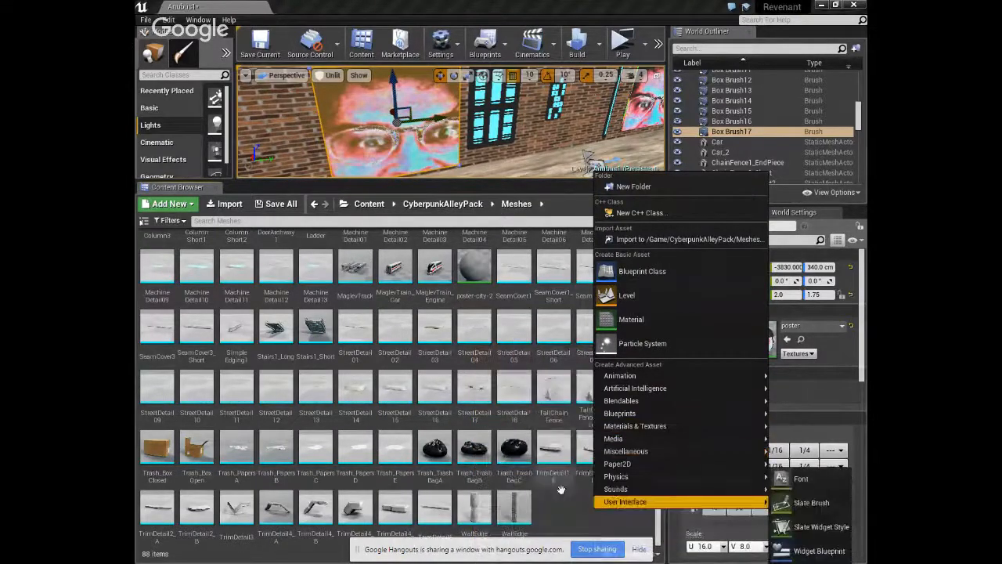
left_click(561, 490)
right_click(564, 510)
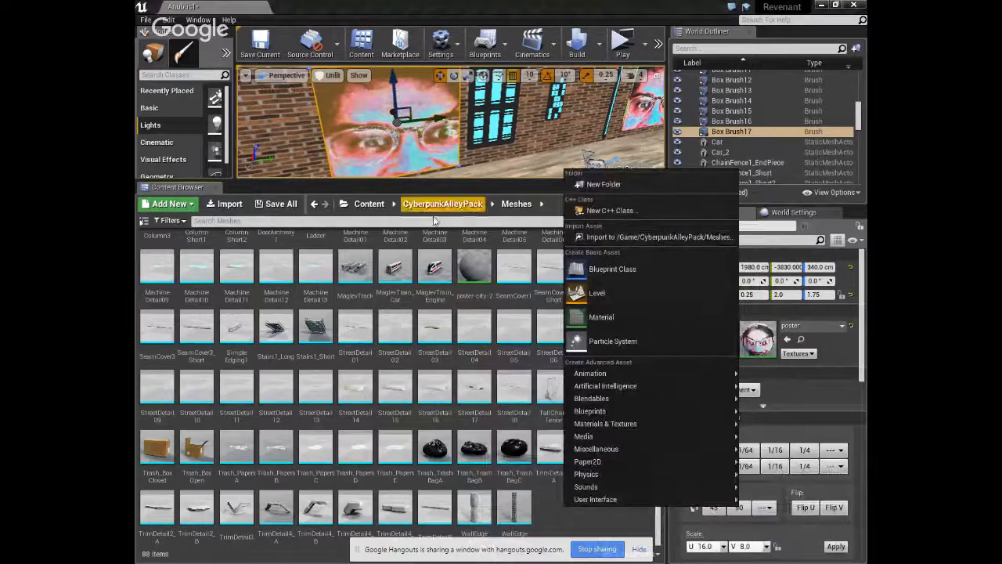
Go up to the project's Content folder, look inside its Rev-Content subfolder, and return to Content.
left_click(369, 203)
left_click(369, 204)
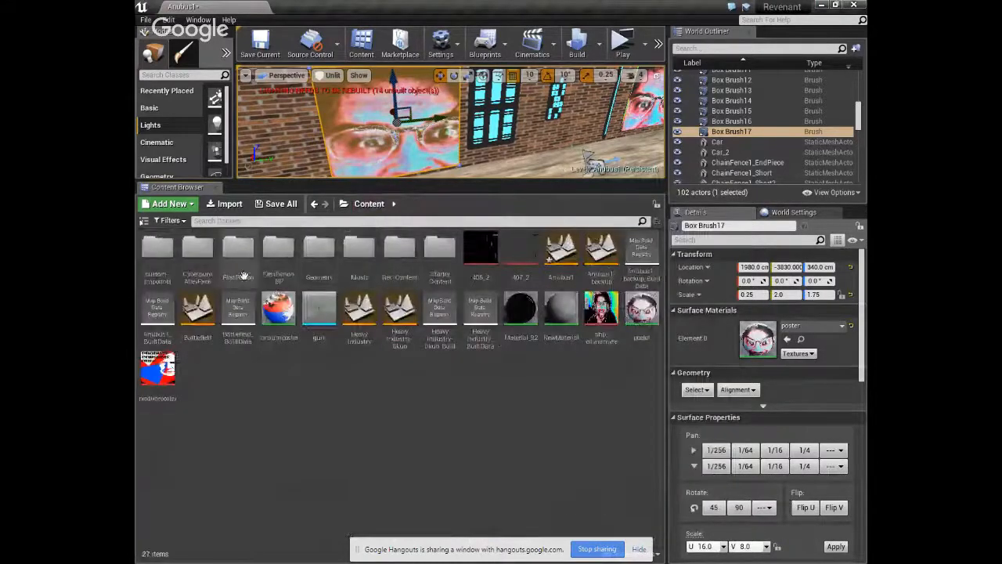
right_click(374, 392)
left_click(322, 383)
right_click(322, 382)
left_click(284, 409)
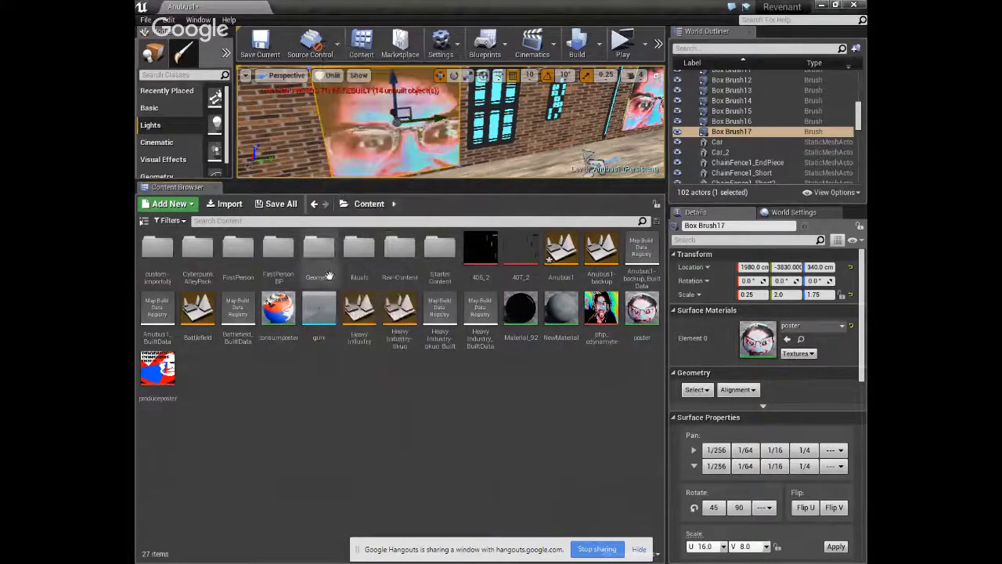
double_click(396, 259)
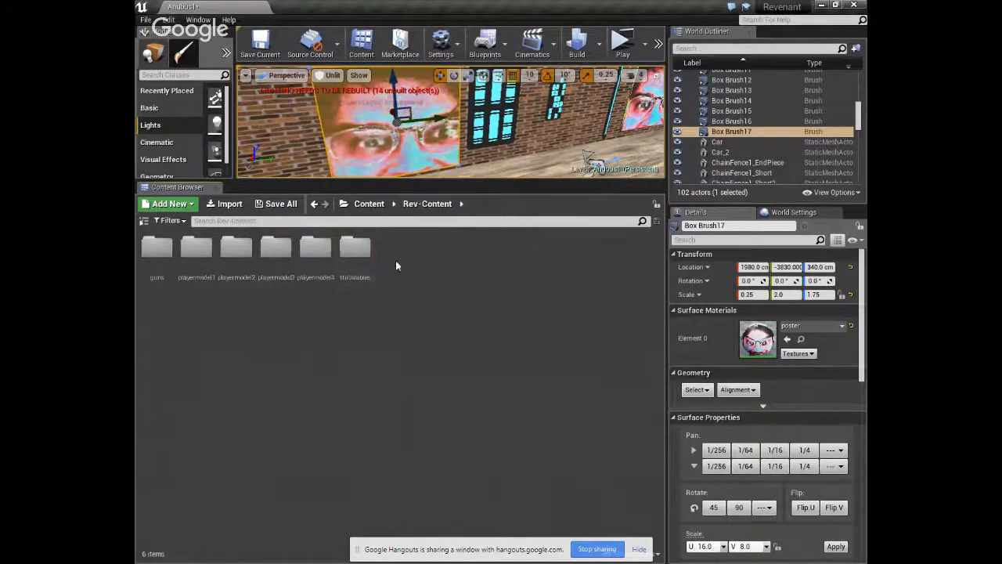
left_click(383, 212)
Create a folder named texture-custom in the Content folder, look inside it, and return to Content.
right_click(444, 391)
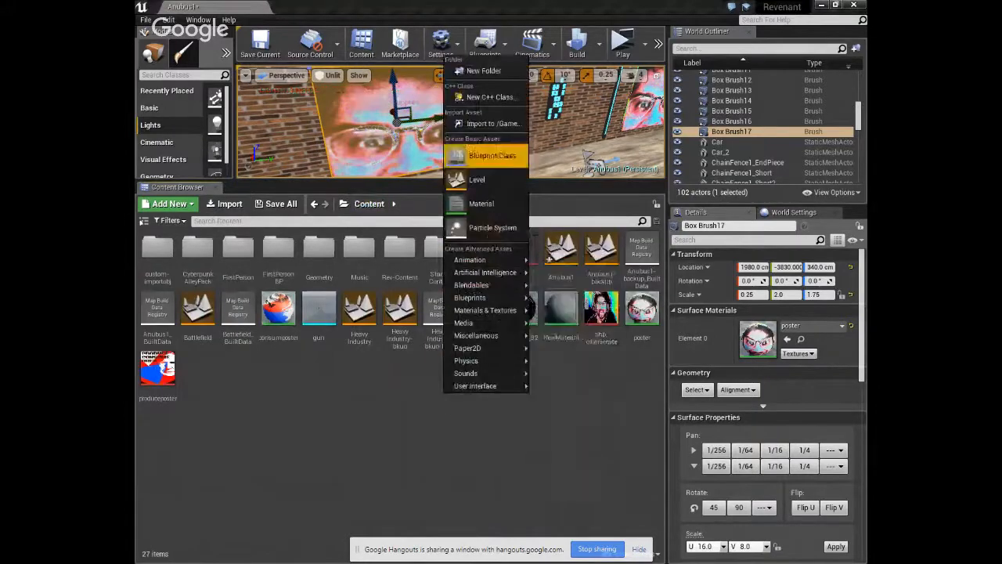
left_click(484, 71)
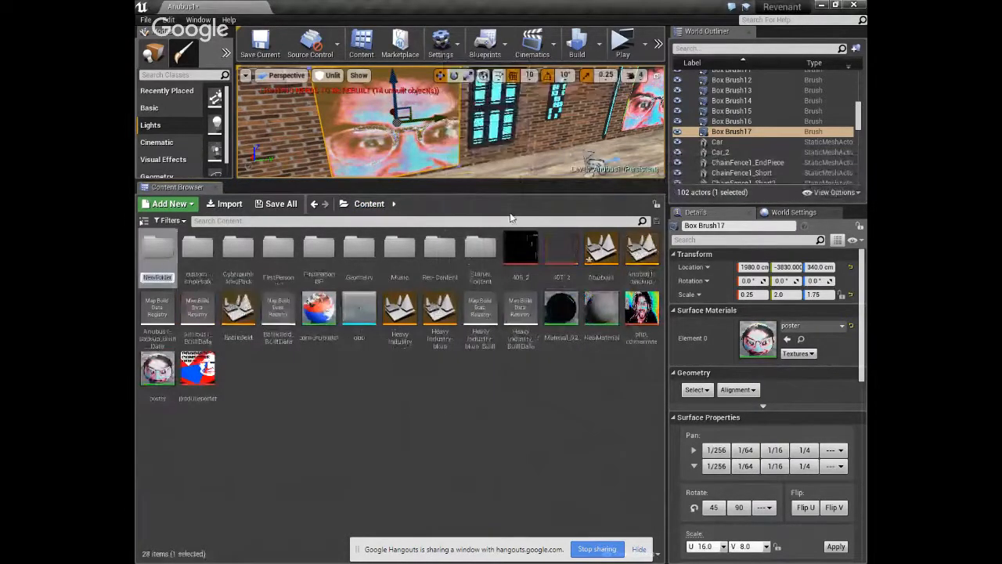
type("texture")
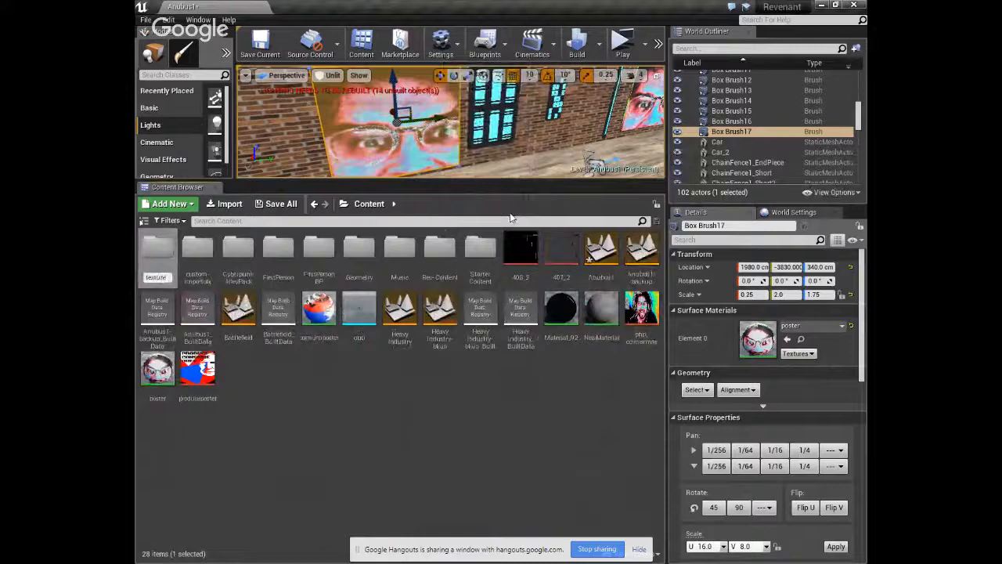
type("-custo")
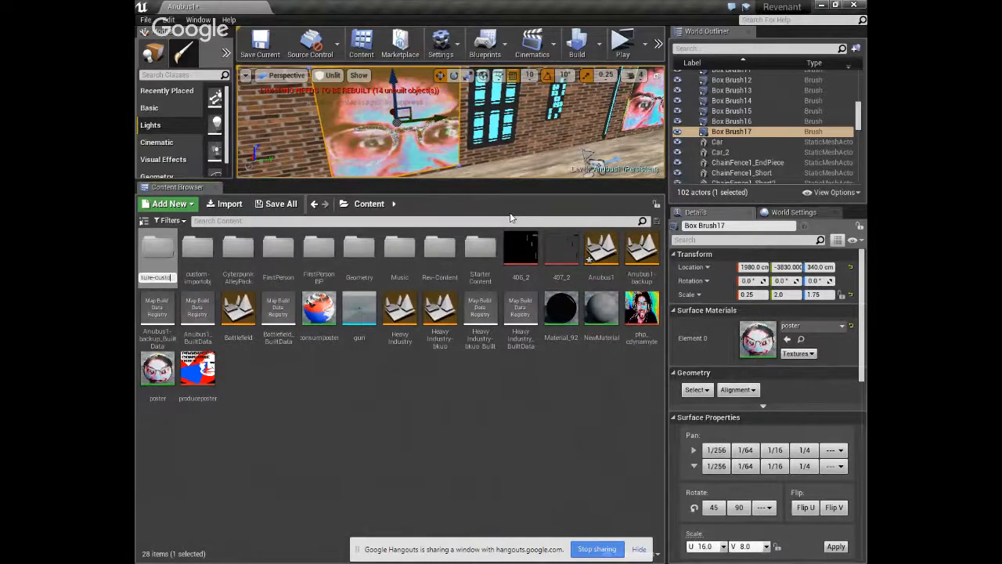
type("m")
key("Return")
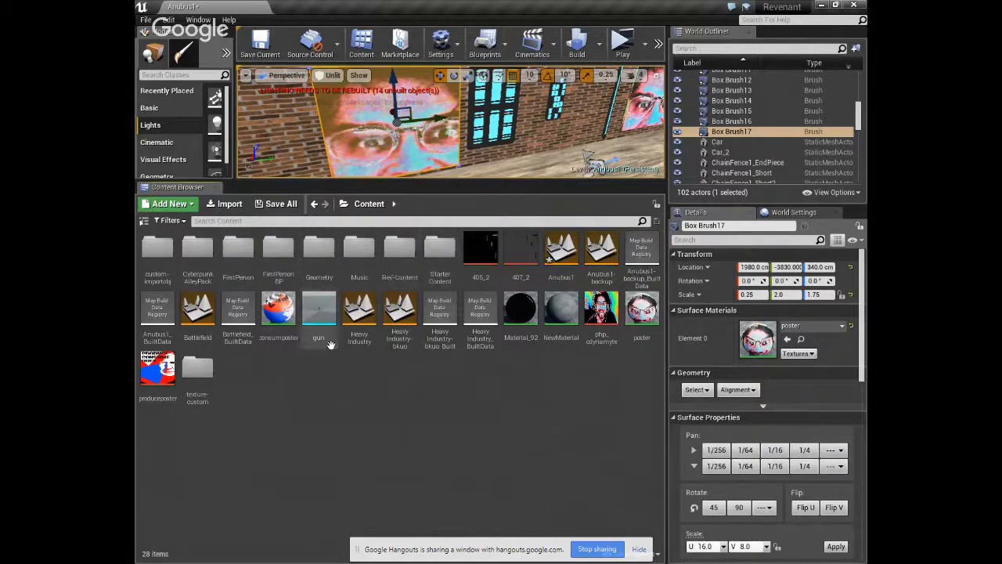
double_click(197, 368)
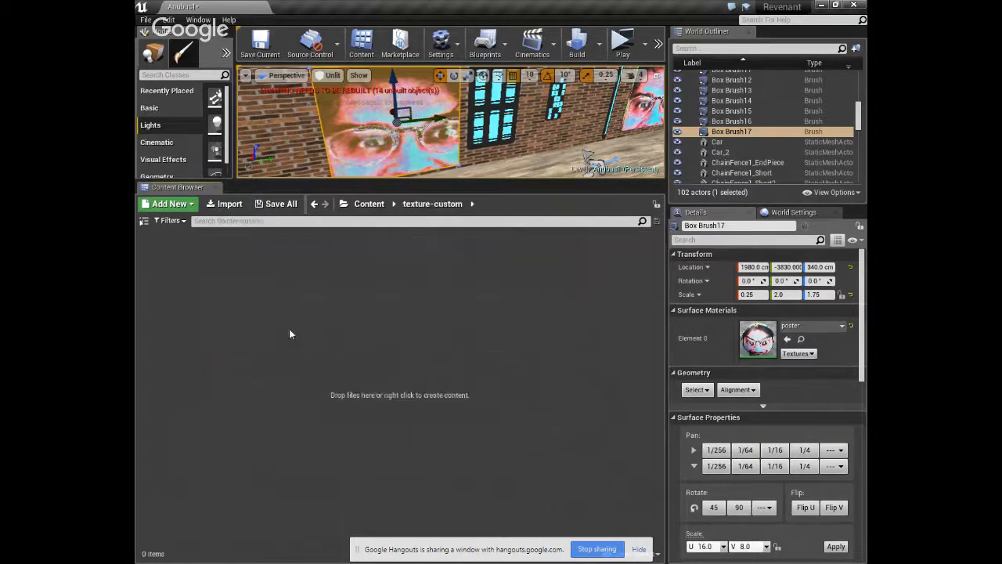
left_click(381, 208)
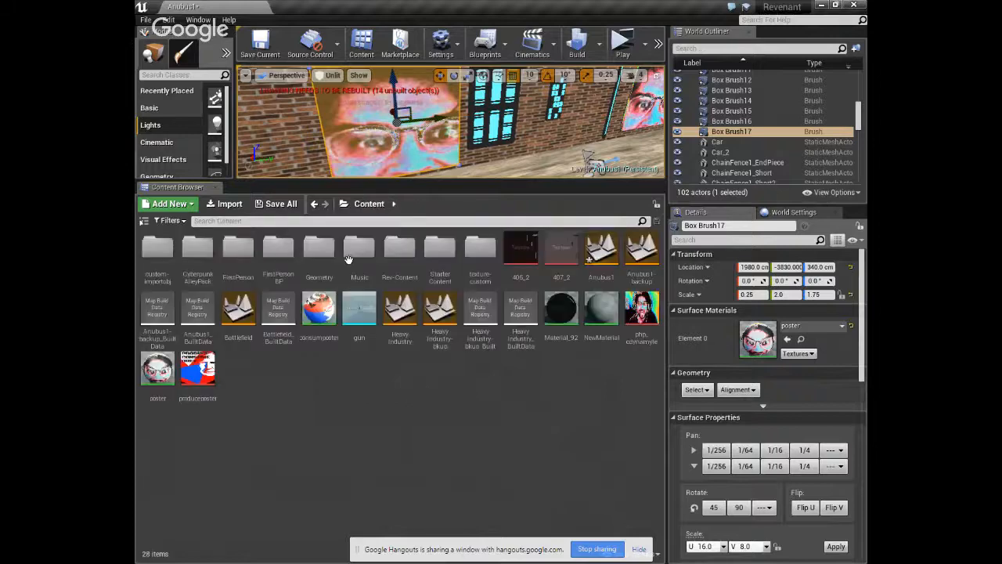
Apply the produceposter texture to the poster copy beside the cyan window, enlarge the viewport, and reselect the poster's surface.
left_click_drag(349, 259, 379, 152)
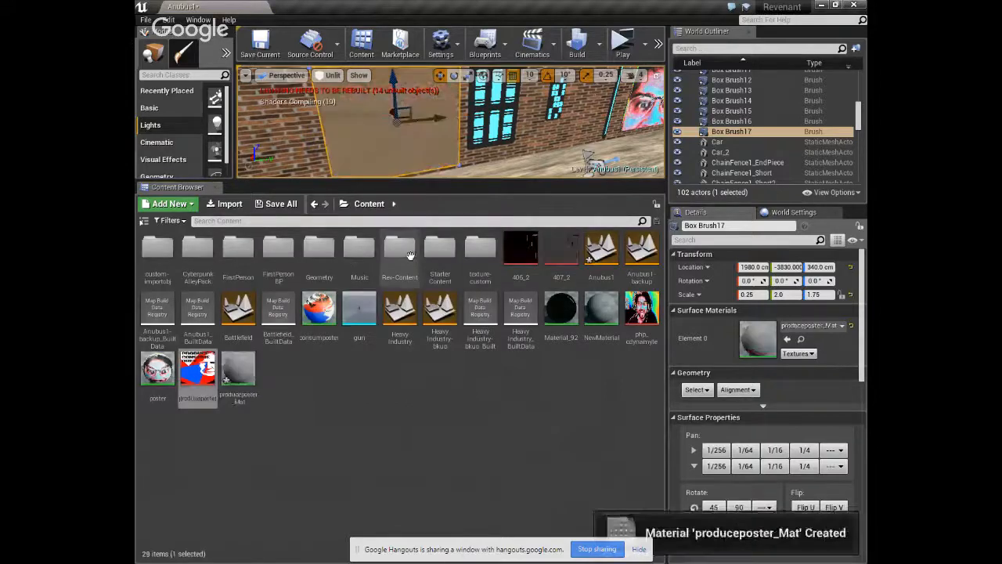
mouse_move(407, 141)
right_mouse_down()
mouse_move(427, 157)
mouse_move(360, 133)
right_mouse_up()
right_click_drag(444, 133, 444, 172)
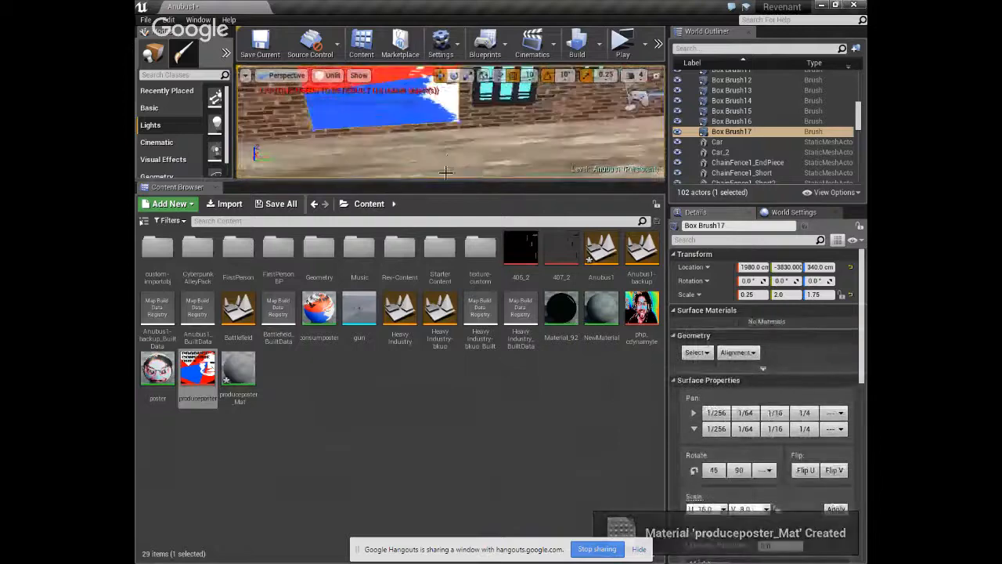
left_click_drag(443, 189, 445, 436)
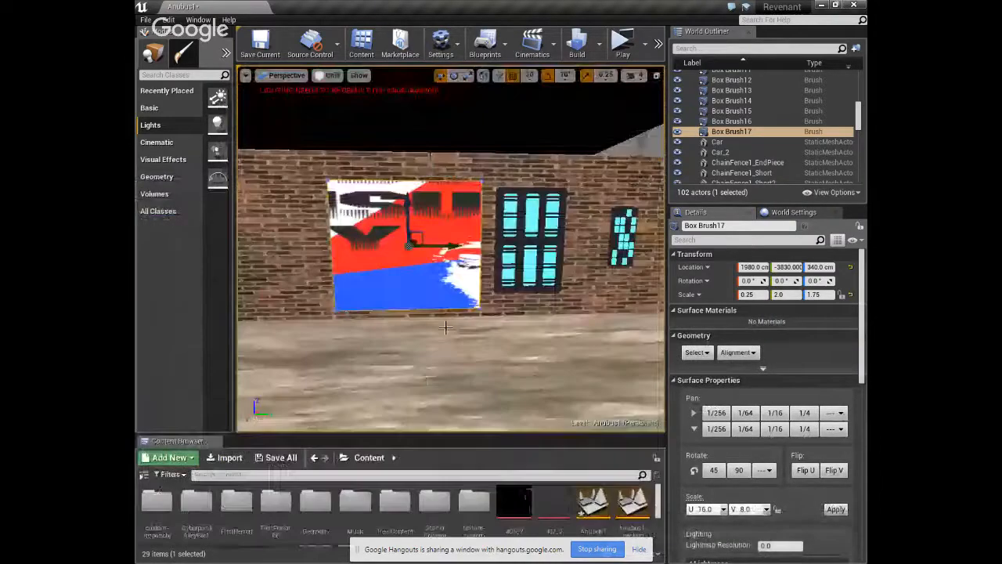
left_click(445, 290)
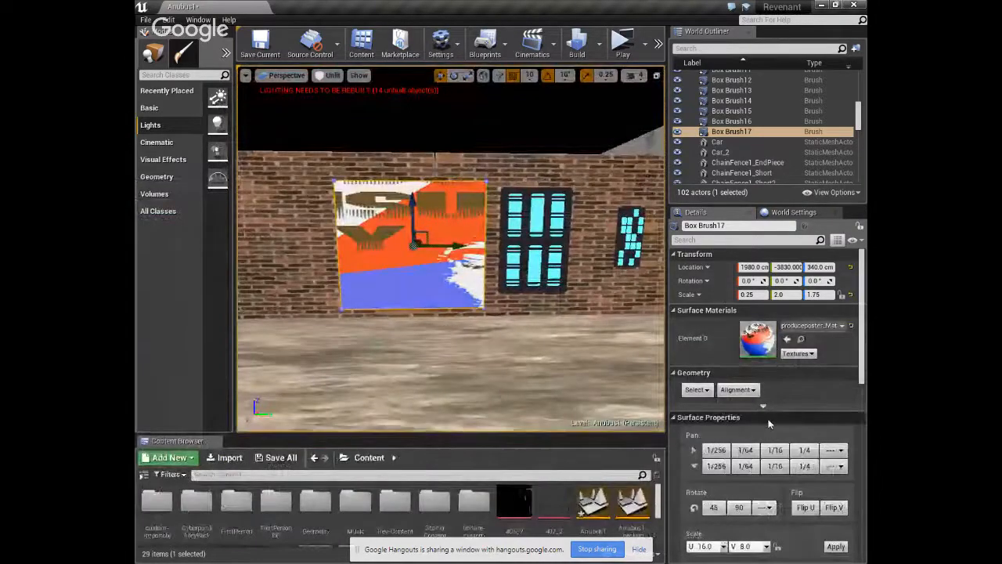
Try a texture scale of U 0.25 and V 8.0 on the produceposter surface.
scroll(750, 539, "down", 1)
left_click(723, 511)
left_click(701, 451)
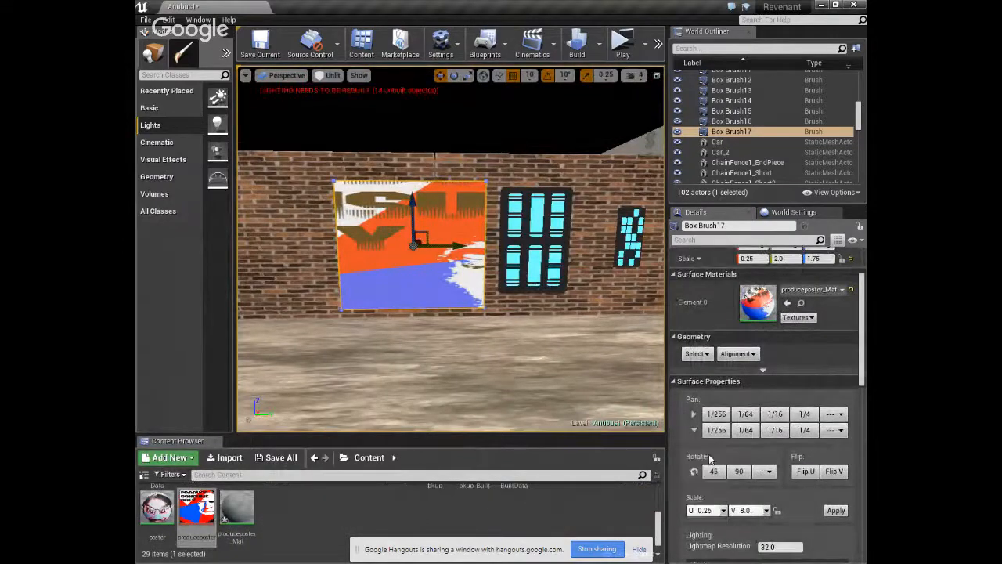
left_click(830, 511)
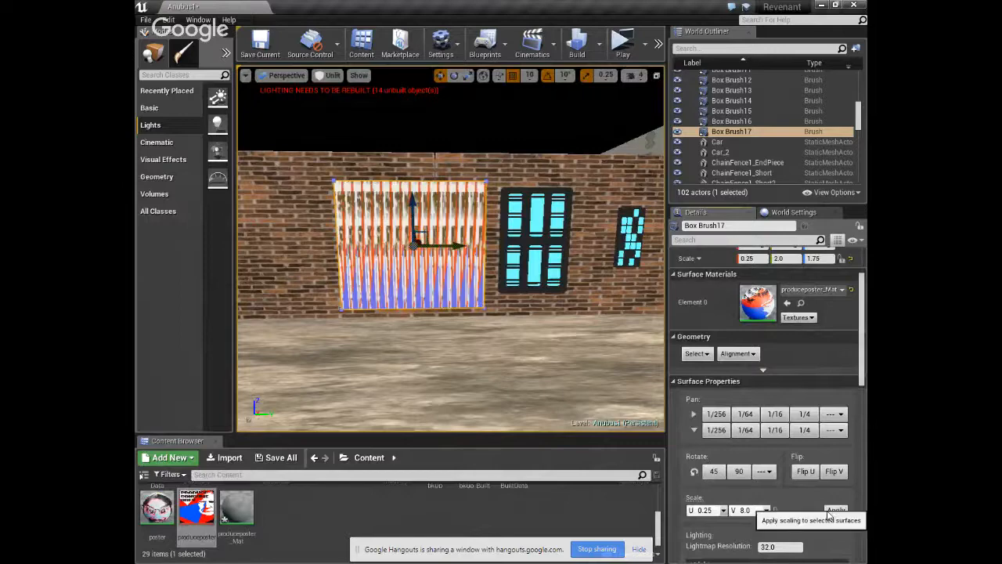
Try a texture scale of U 1.0 and V 1.0 on the produceposter surface.
left_click(723, 512)
left_click(664, 519)
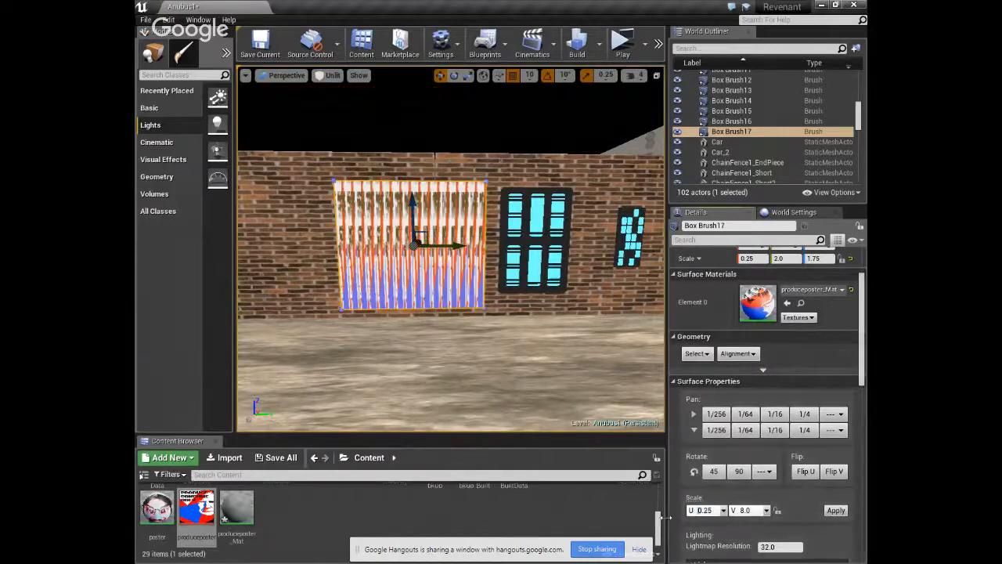
left_click(711, 512)
left_click(720, 513)
left_click(698, 510)
type("1")
left_click(723, 510)
left_click(746, 511)
type("1")
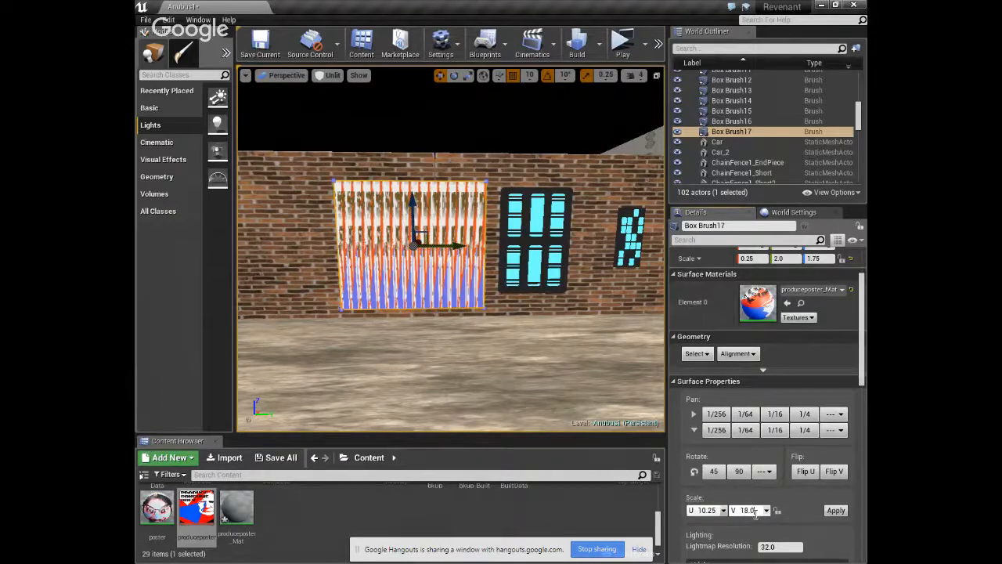
left_click(694, 513)
type("1")
key("Delete")
key("Delete")
key("Delete")
key("Delete")
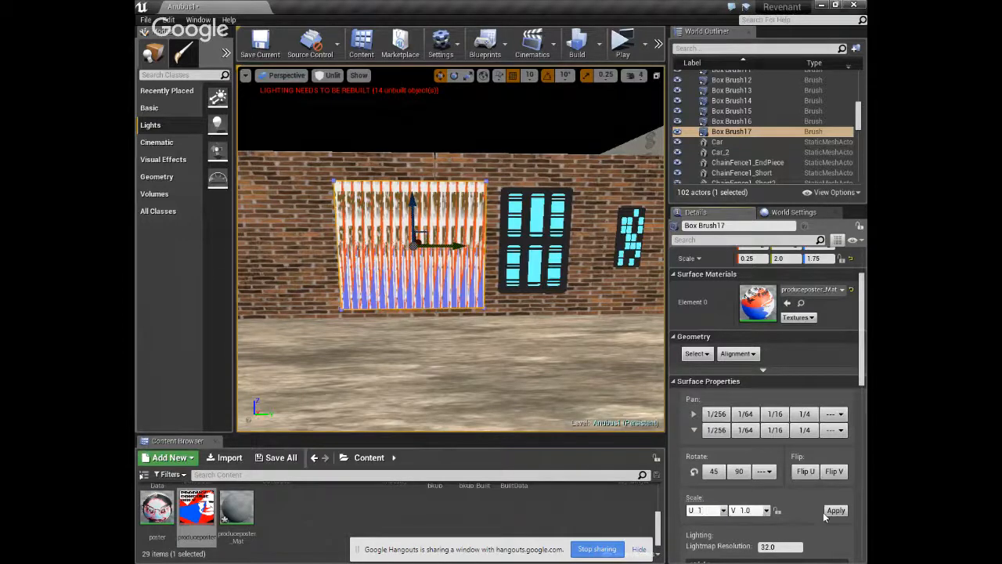
left_click(826, 513)
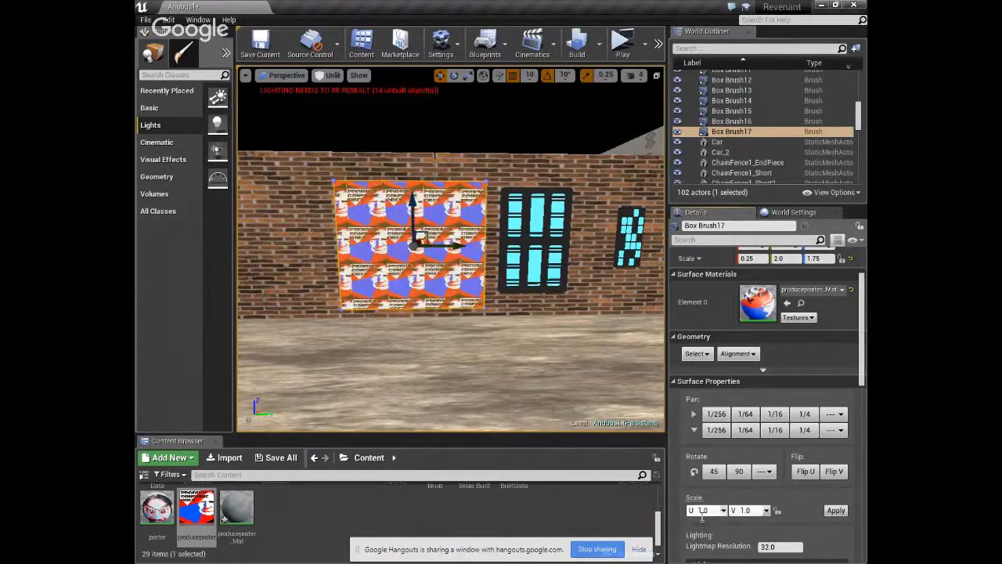
Try uniform texture scales of 8.0 and 14.0 on the poster surface, with U and V locked together.
left_click(707, 511)
type("8")
left_click(754, 510)
type("8")
left_click(835, 510)
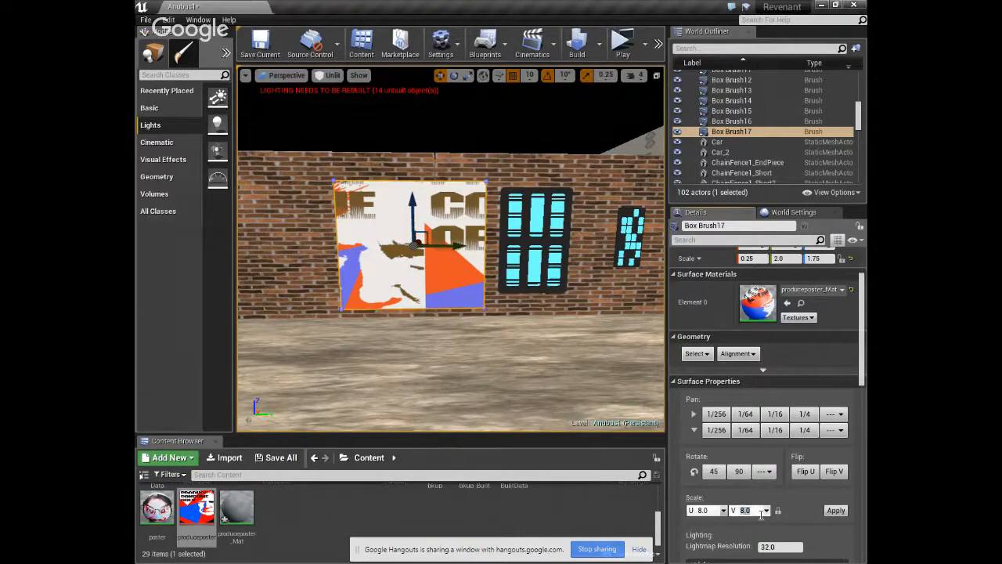
left_click(835, 511)
Try uniform texture scales of 2.0 and 4.0 on the poster surface.
left_click(723, 510)
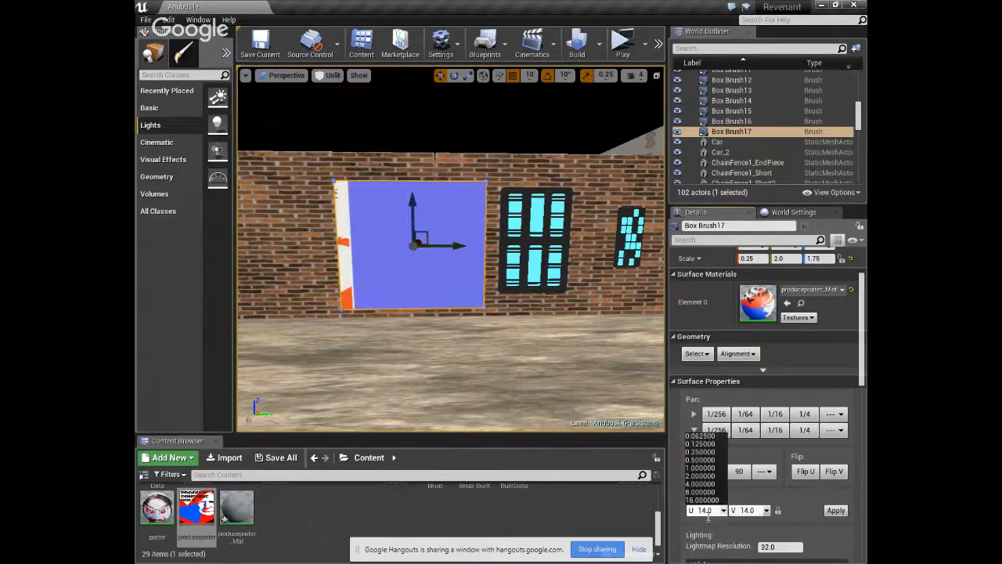
left_click(700, 475)
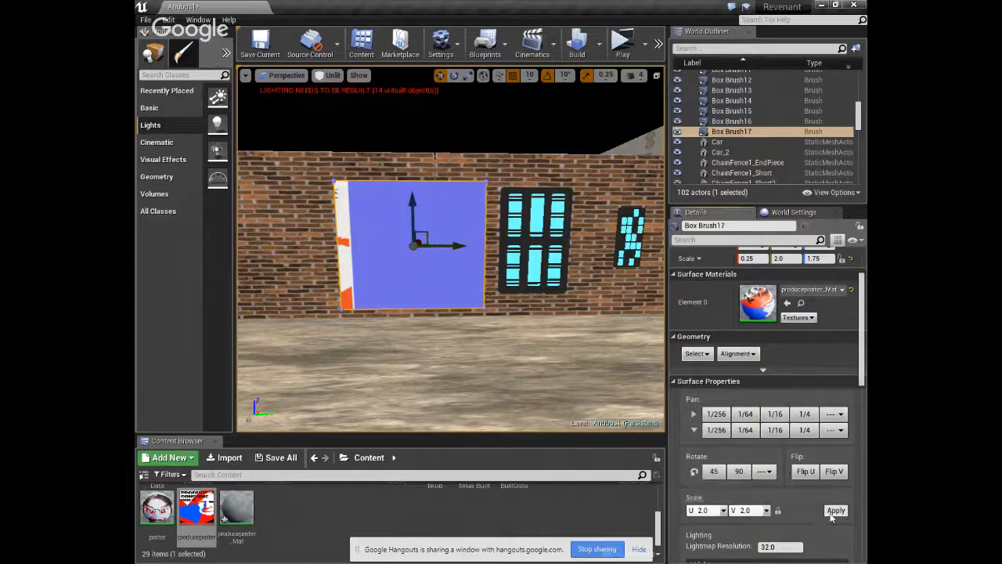
left_click(834, 511)
left_click(767, 509)
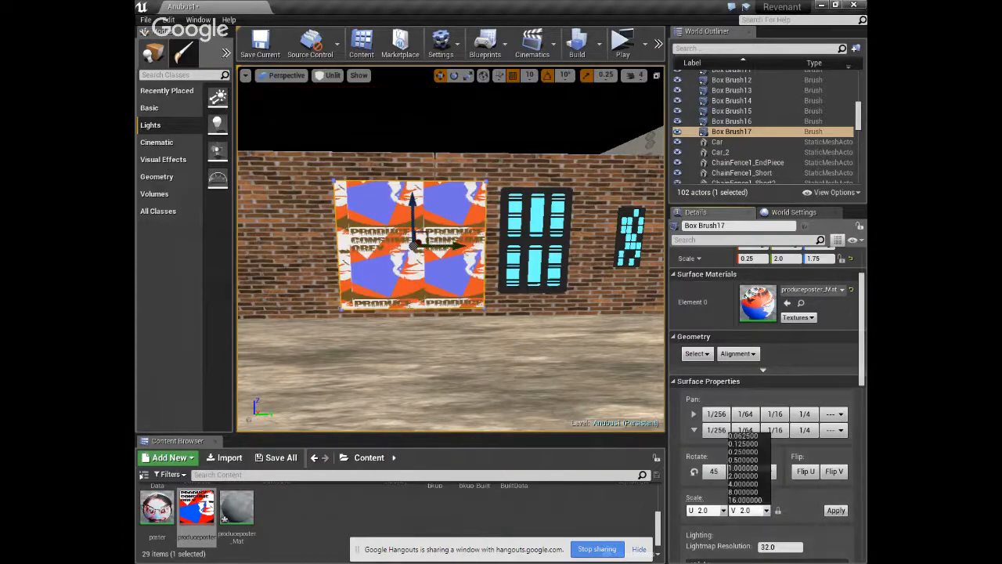
left_click(758, 490)
left_click(766, 509)
left_click(748, 483)
left_click(831, 512)
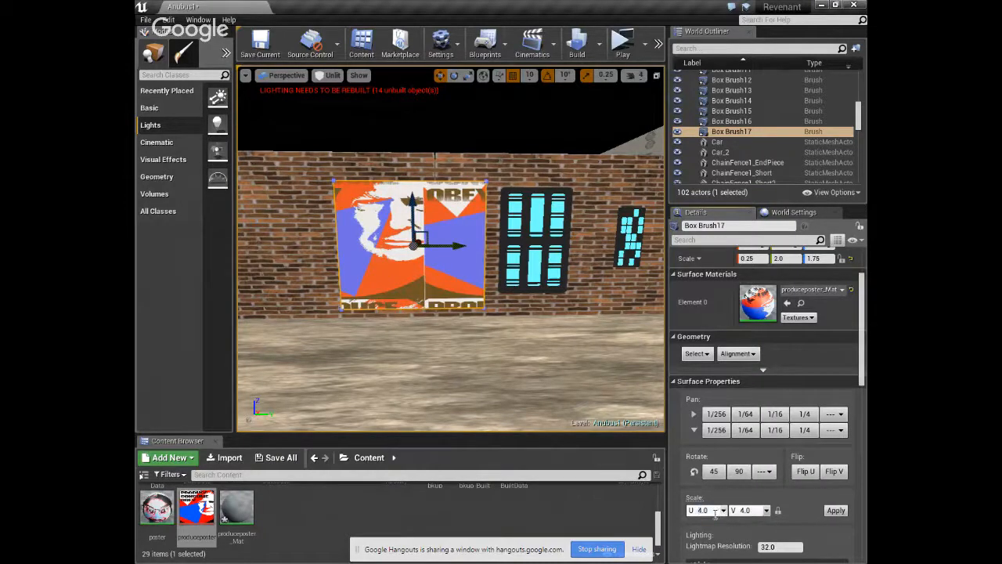
Try uniform texture scales of 4.7 and 4.5 on the poster surface.
left_click(830, 513)
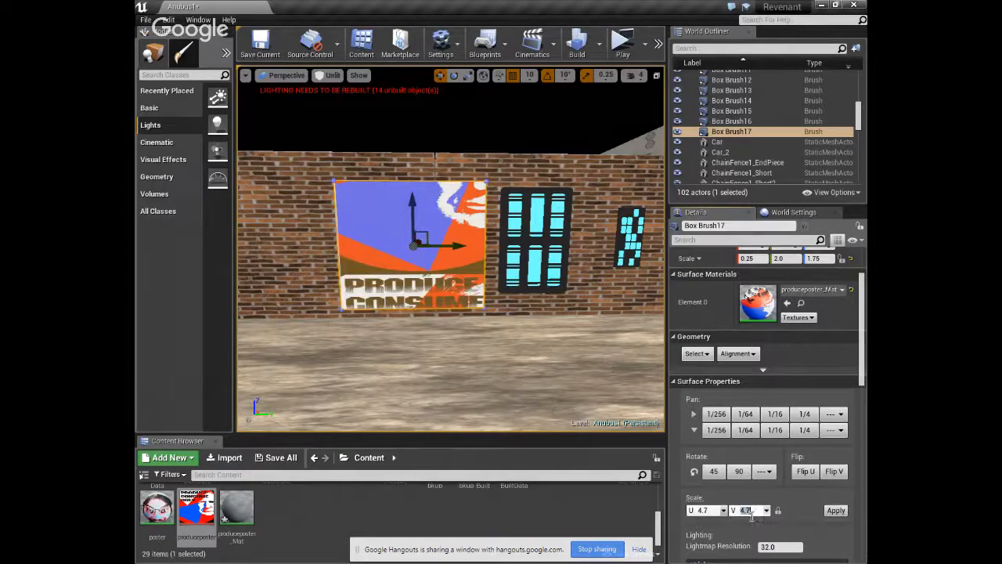
key("BackSpace")
type("5")
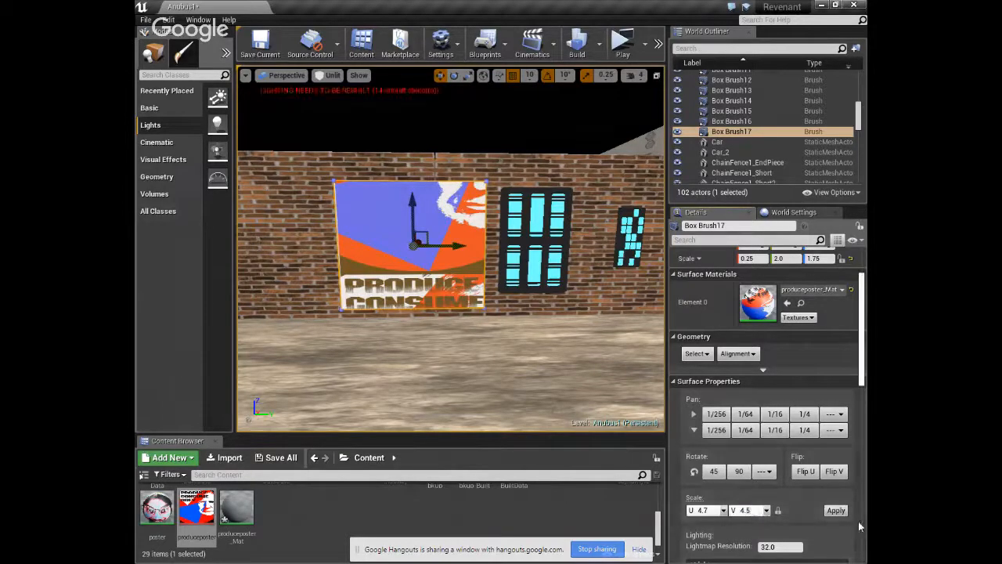
left_click(836, 510)
Try uniform texture scales of 8.0 and 6.0 on the poster surface.
left_click(766, 509)
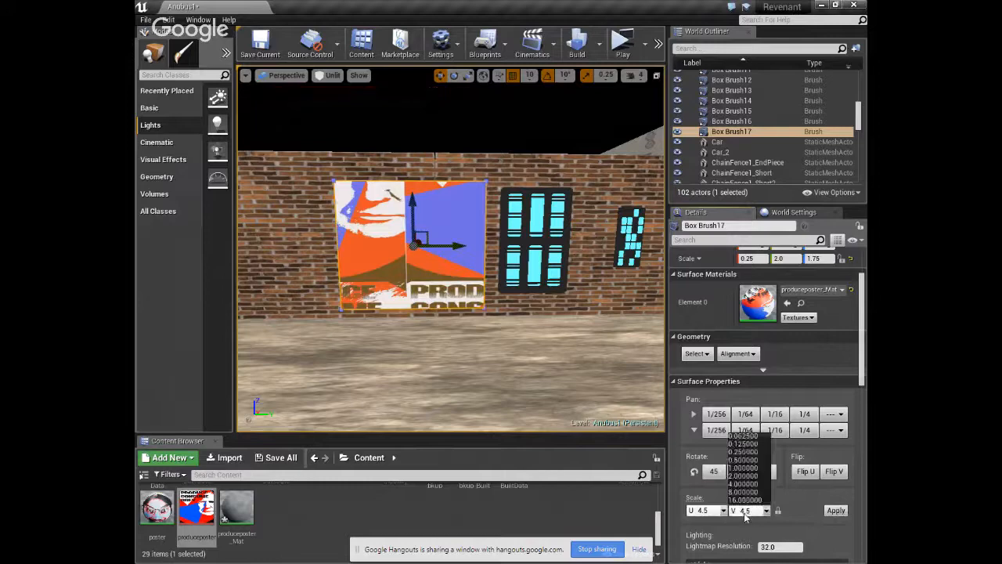
left_click(745, 483)
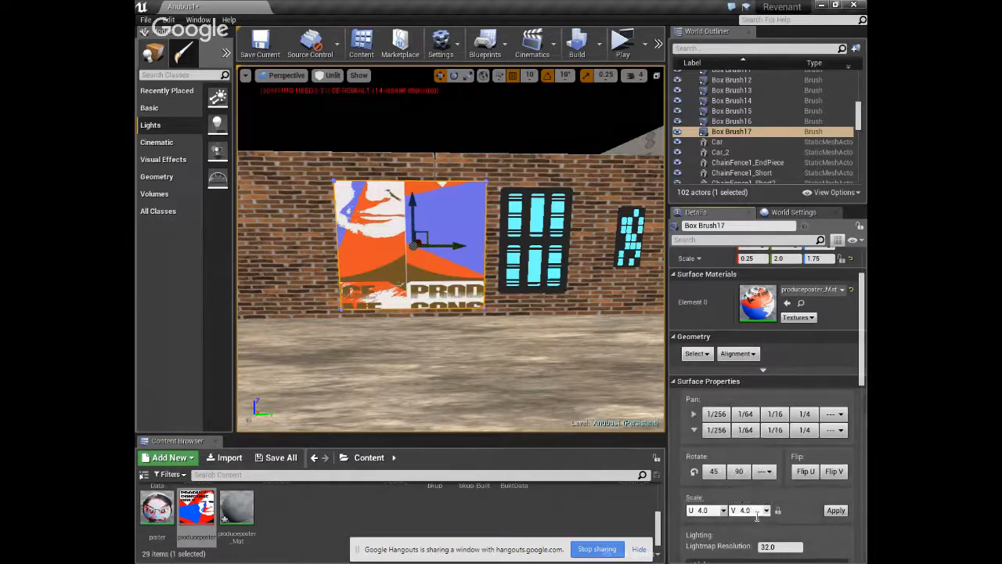
left_click(766, 510)
left_click(745, 492)
left_click(832, 513)
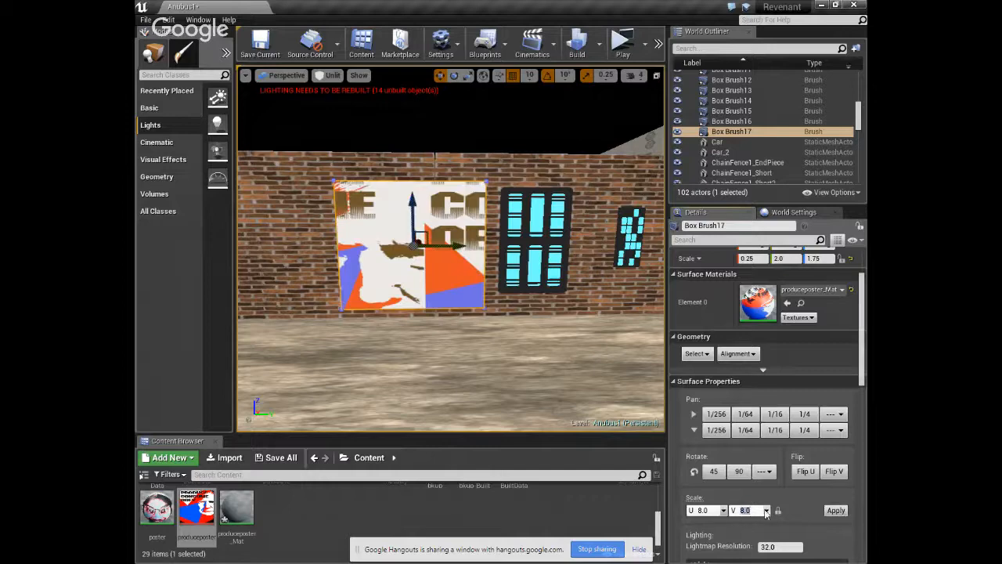
type("6")
left_click(835, 510)
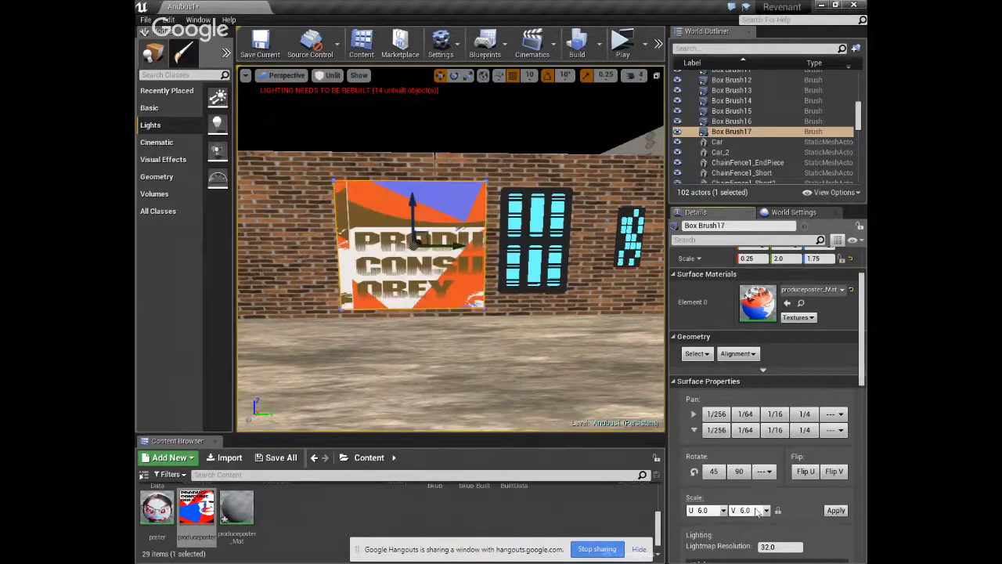
Try uniform texture scales of 4.0, 5.0 and 3.0 on the poster surface.
left_click(721, 514)
left_click(721, 514)
left_click(834, 515)
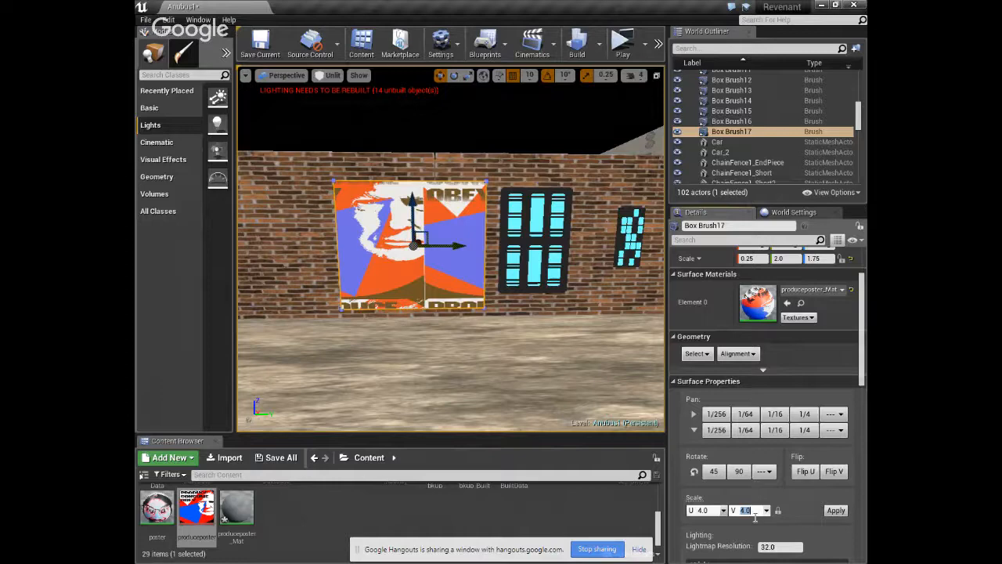
type("5")
key("Return")
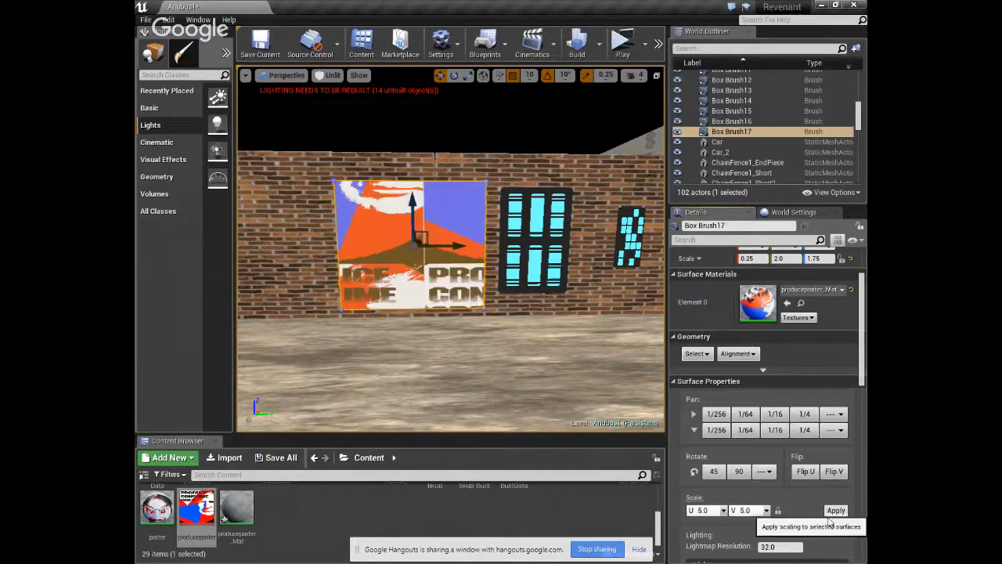
type("3")
left_click(833, 513)
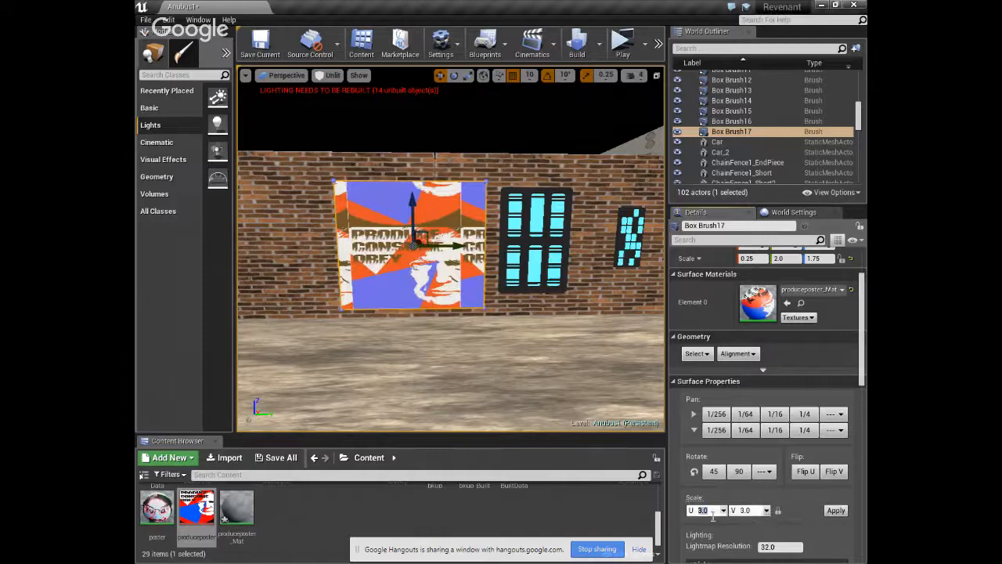
Unlock the poster's U and V texture scales from each other and apply U 4.0 with V 4.4.
left_click(778, 512)
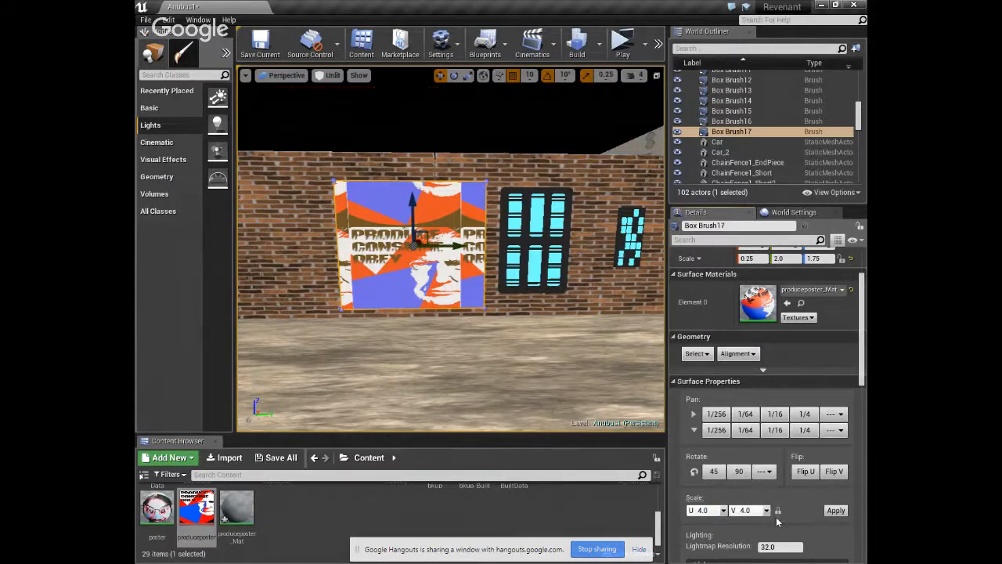
left_click(836, 510)
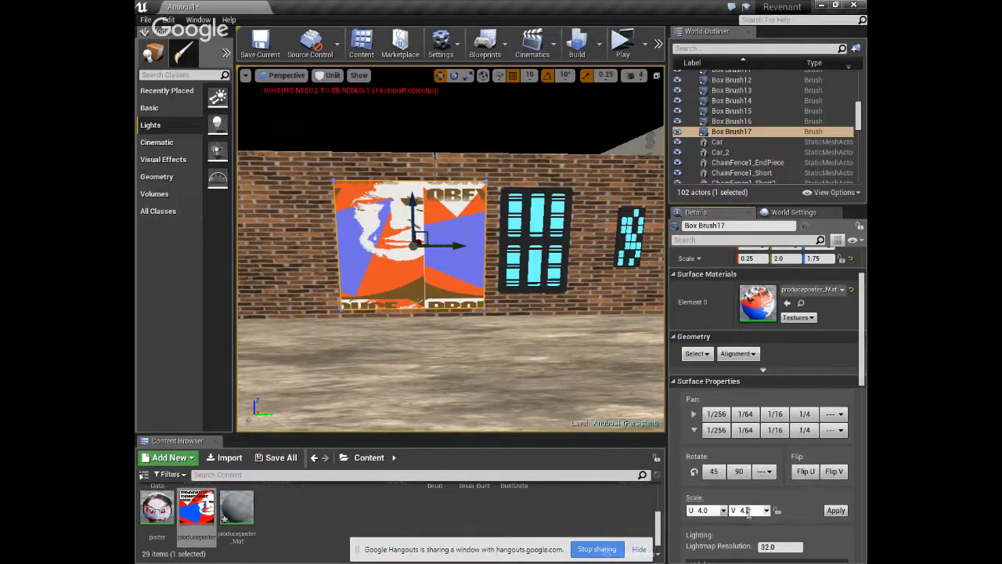
left_click(840, 515)
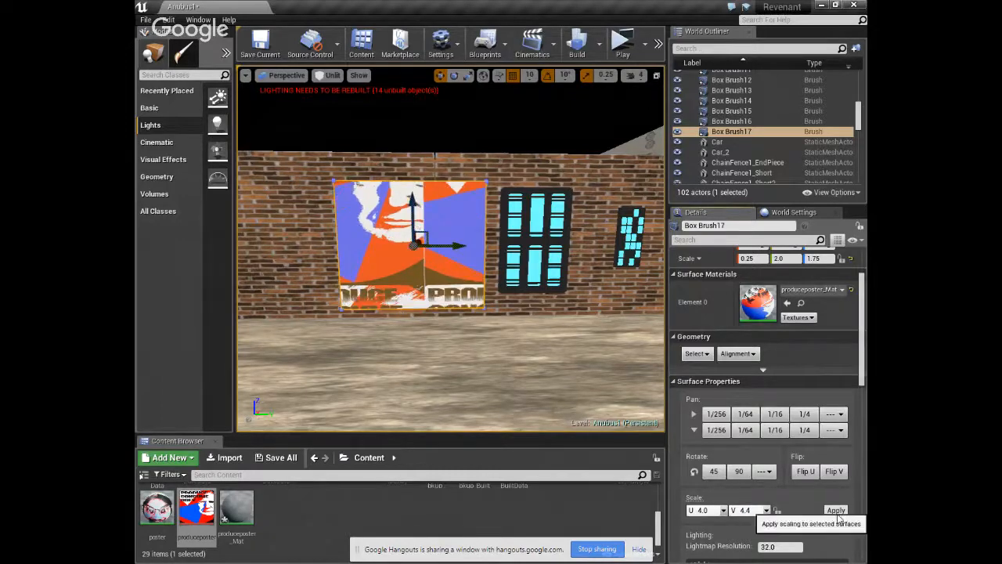
Try a U scale of 4.2 on the poster texture and reduce its V scale to 4.2.
left_click(723, 509)
left_click(708, 511)
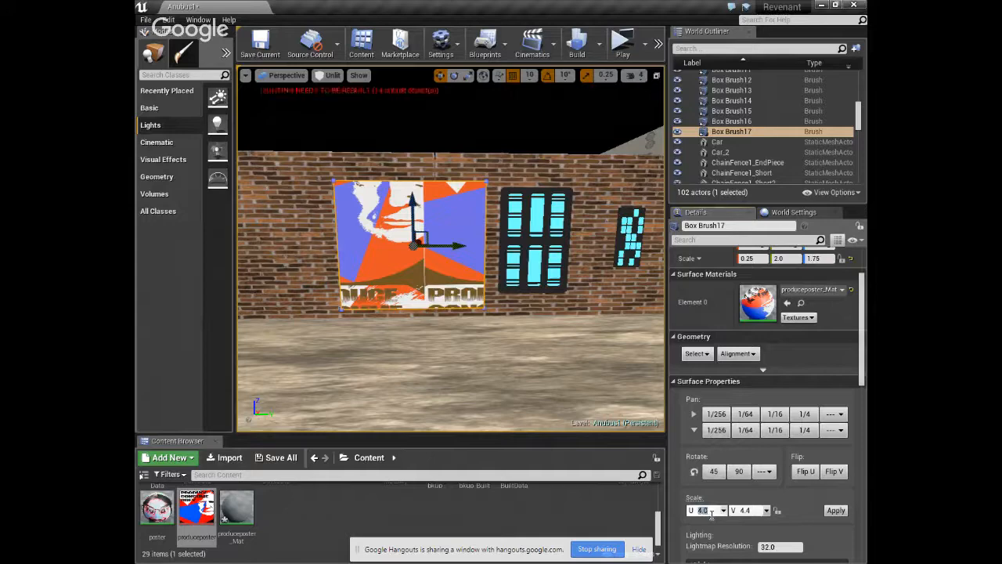
type("4.2")
left_click(836, 509)
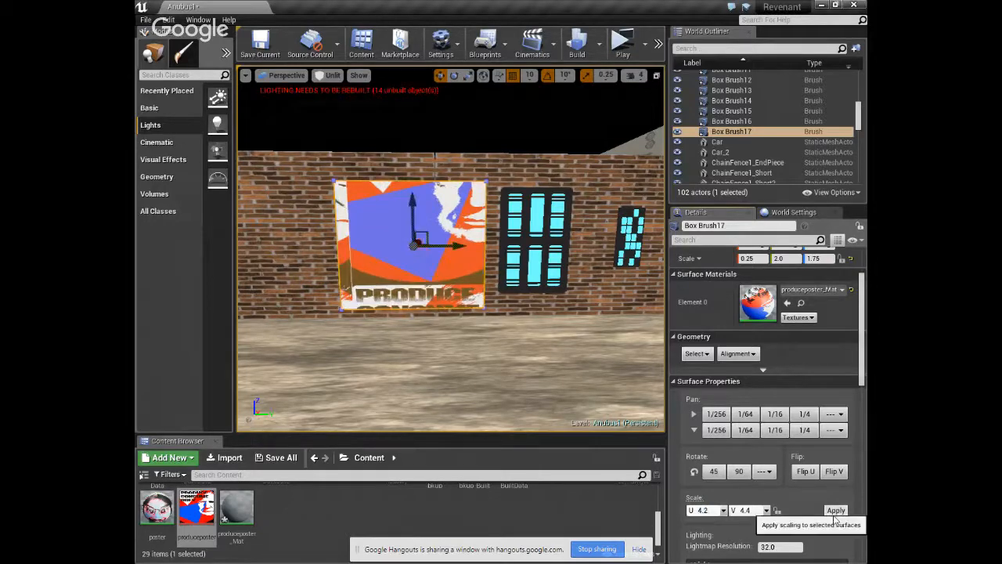
left_click(743, 511)
left_click(747, 512)
left_click(750, 512)
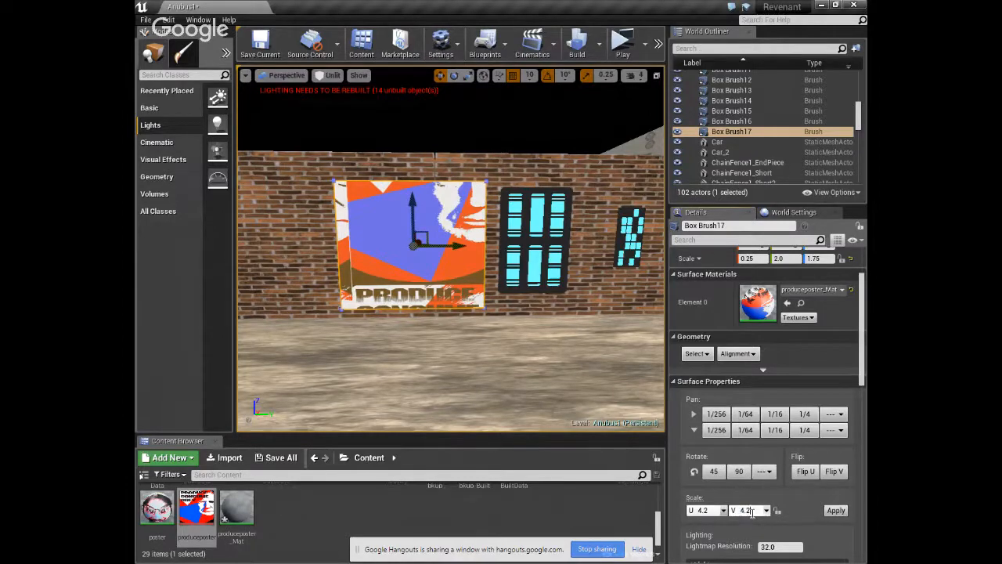
left_click(830, 514)
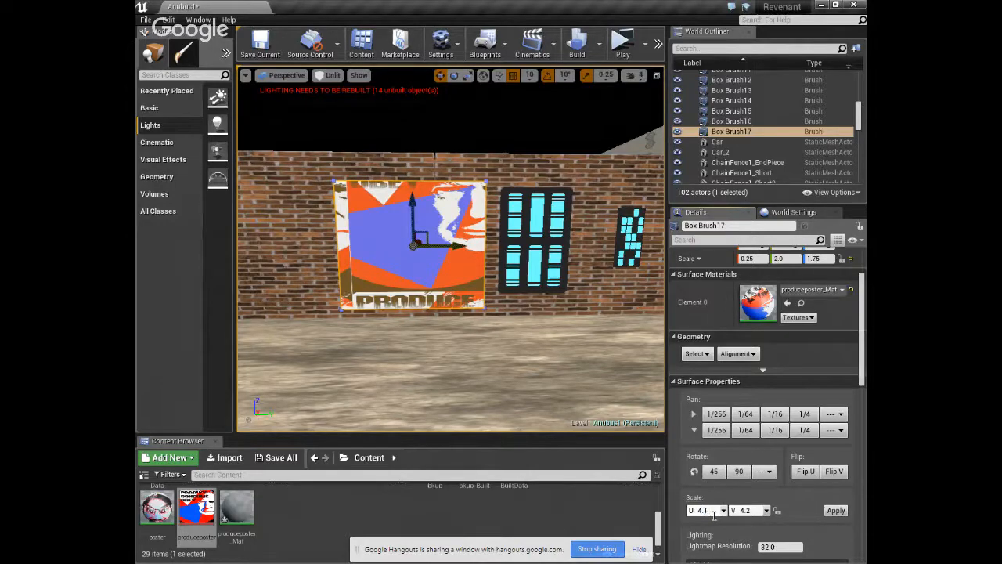
Try a U scale of 3.0 and a V scale of 4.8 on the poster texture.
left_click(713, 511)
left_click(837, 513)
left_click(750, 511)
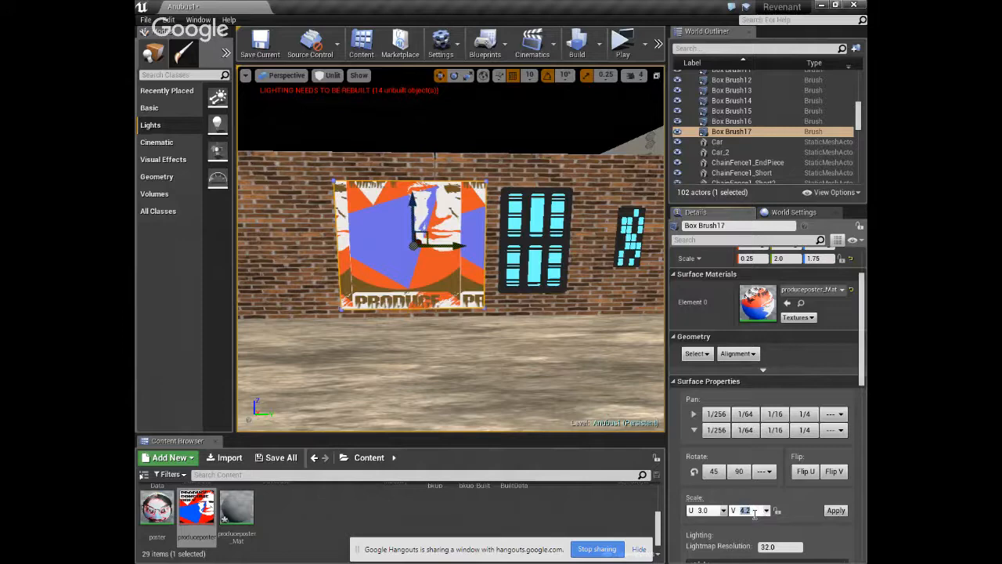
left_click(834, 516)
Apply a V scale of 3.6 to the poster texture and adjust its U scale to 3.6.
left_click(753, 511)
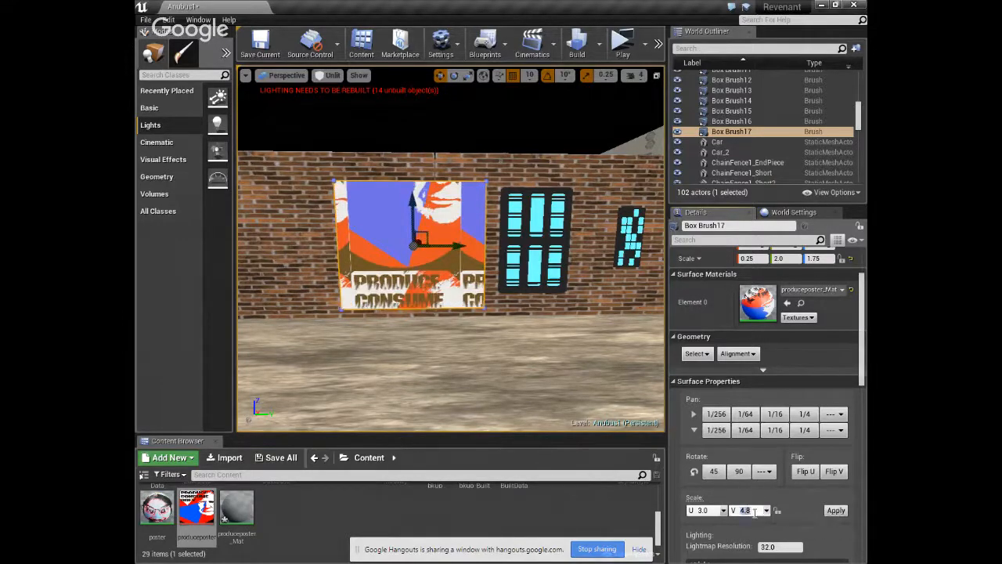
left_click(840, 512)
left_click(709, 510)
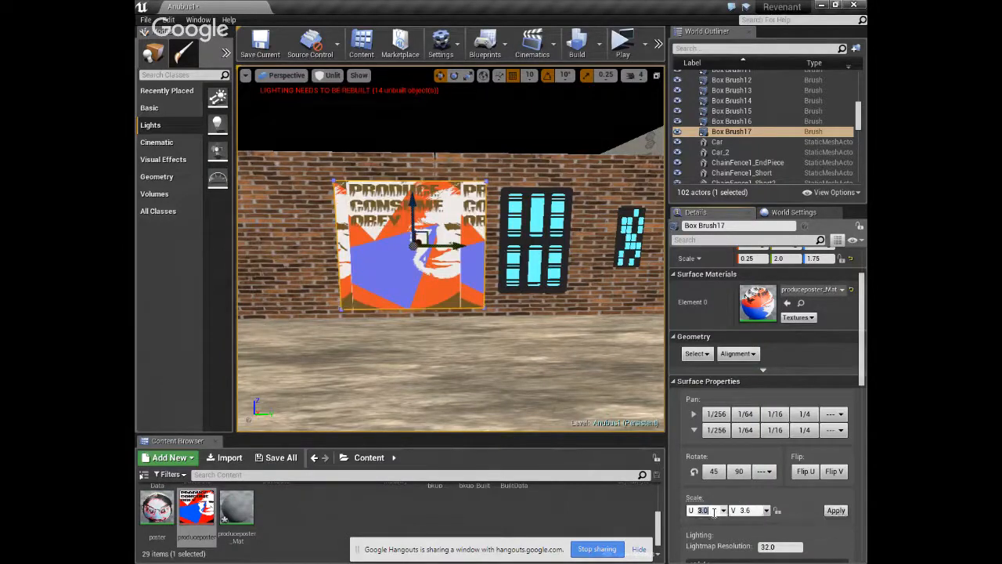
left_click(836, 514)
left_click(712, 512)
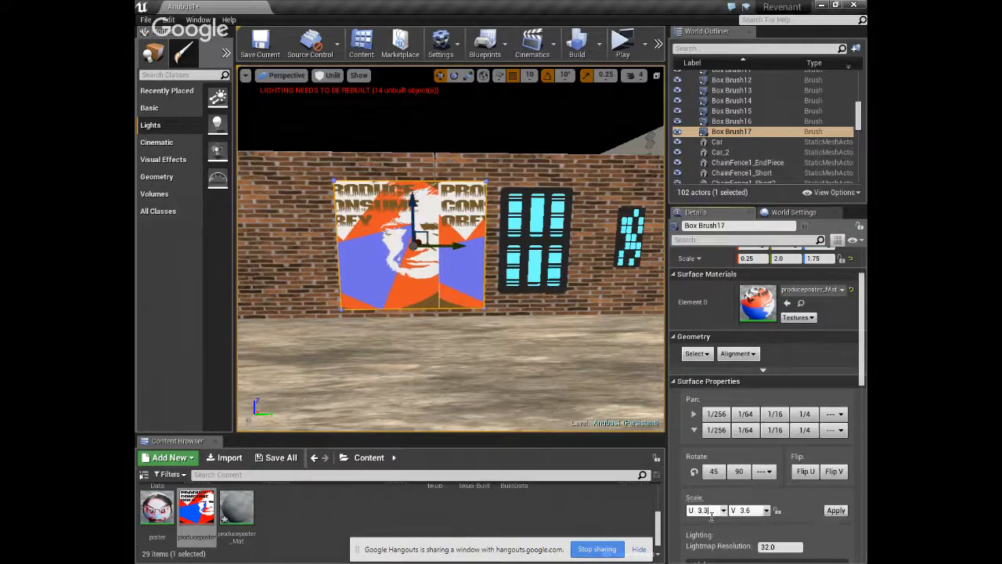
left_click(831, 511)
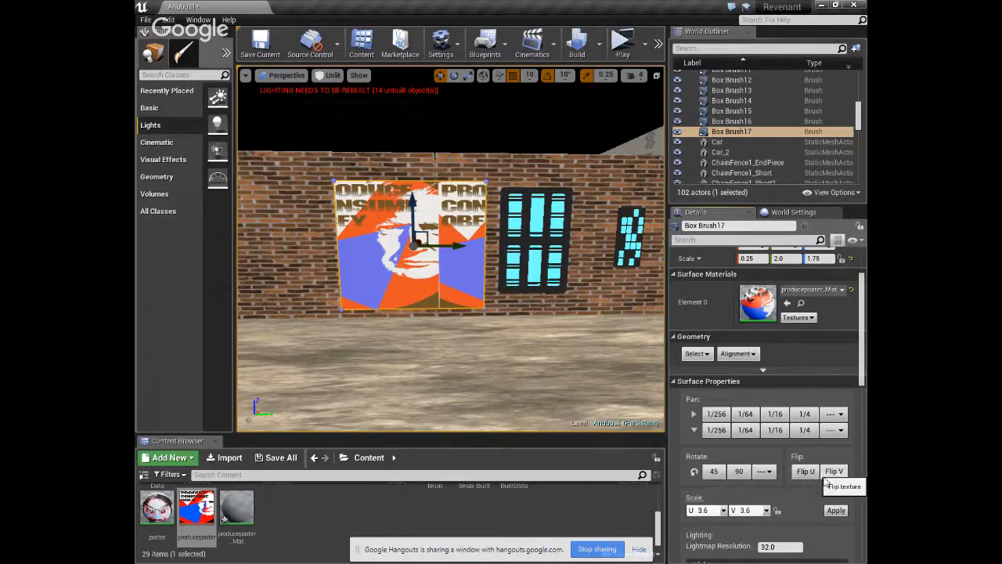
scroll(783, 438, "down", 5)
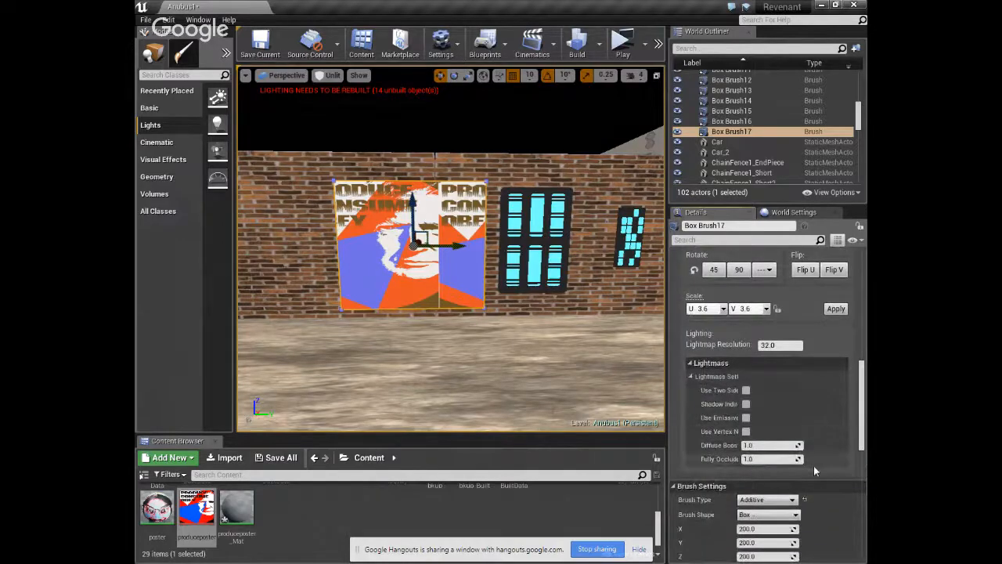
scroll(799, 485, "down", 5)
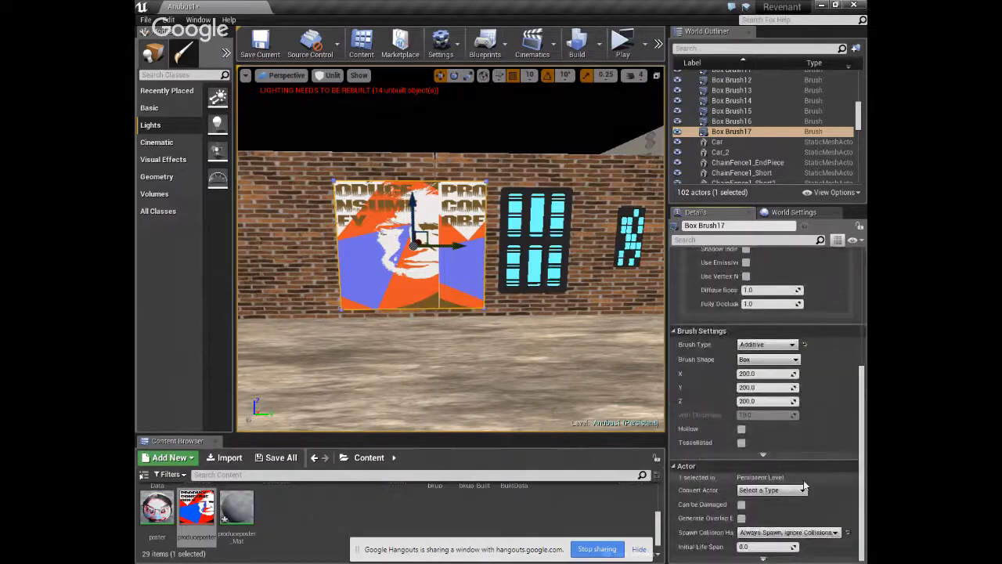
scroll(803, 488, "up", 8)
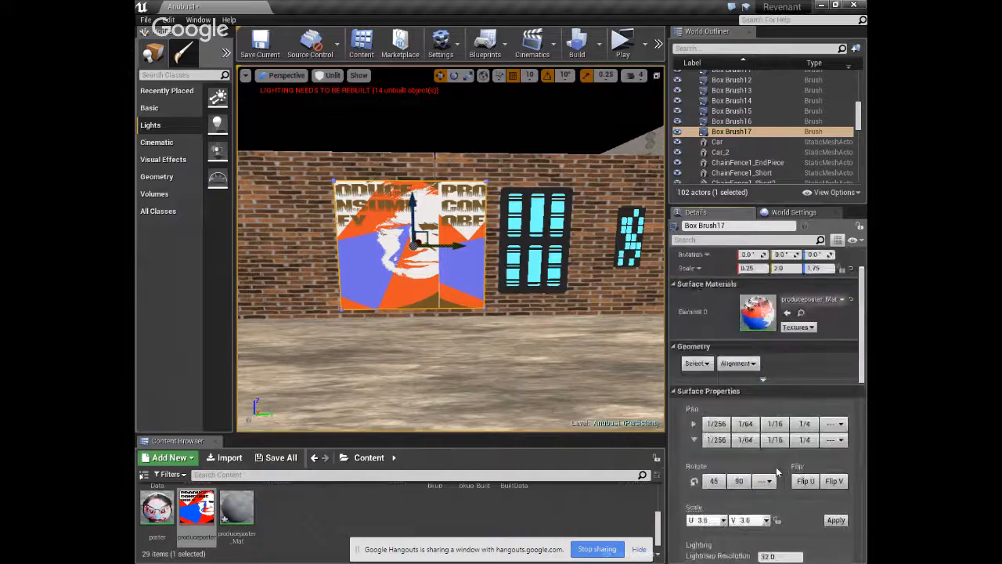
left_click(696, 363)
left_click(697, 362)
left_click(736, 363)
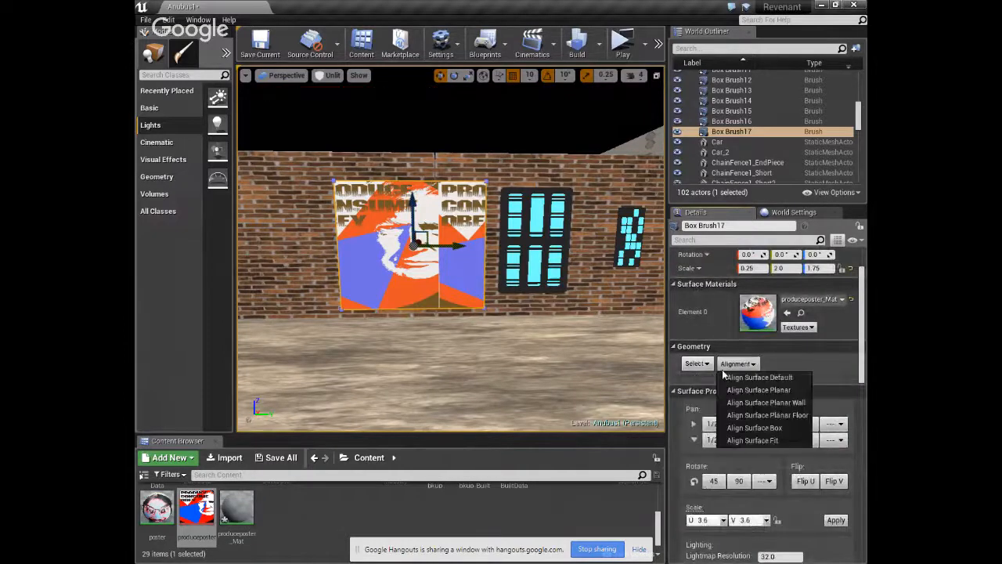
left_click(722, 368)
left_click(702, 368)
left_click(701, 368)
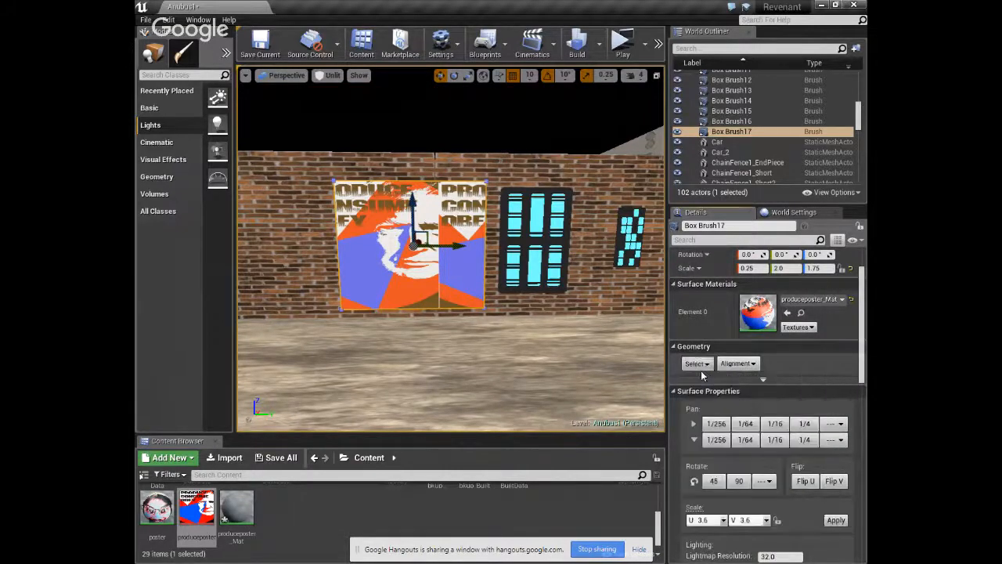
scroll(759, 397, "up", 1)
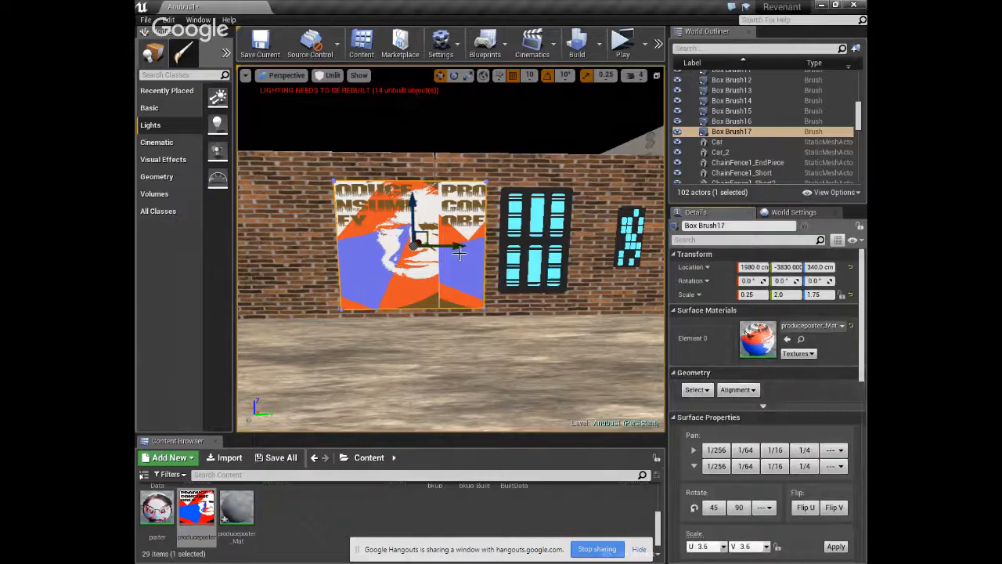
Try shifting the poster brush a little along the wall toward the lit window, and undo the move.
left_click_drag(457, 245, 468, 252)
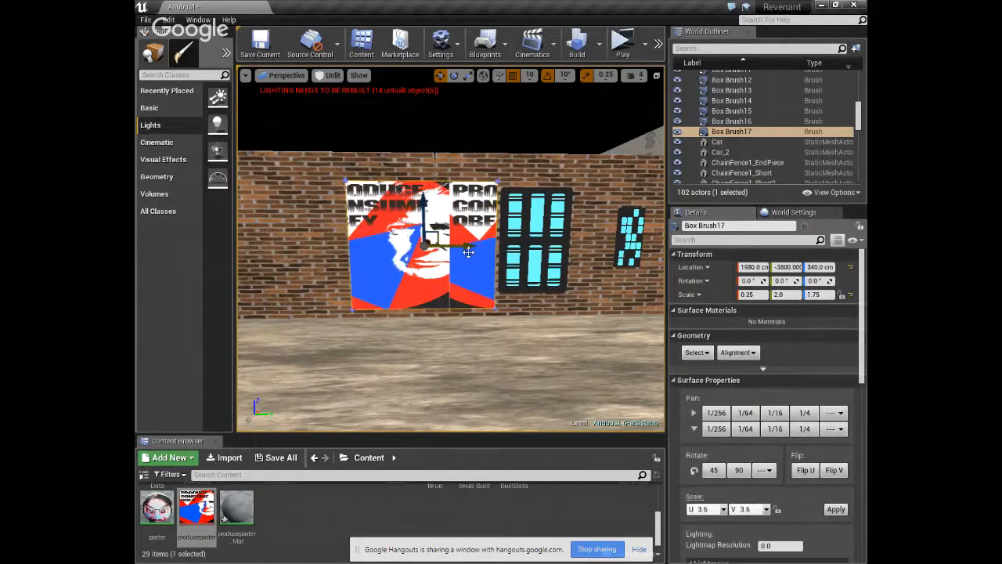
key("ctrl+z")
Try a V scale of 4.0 and a U scale of 5 on the poster texture.
scroll(740, 495, "down", 2)
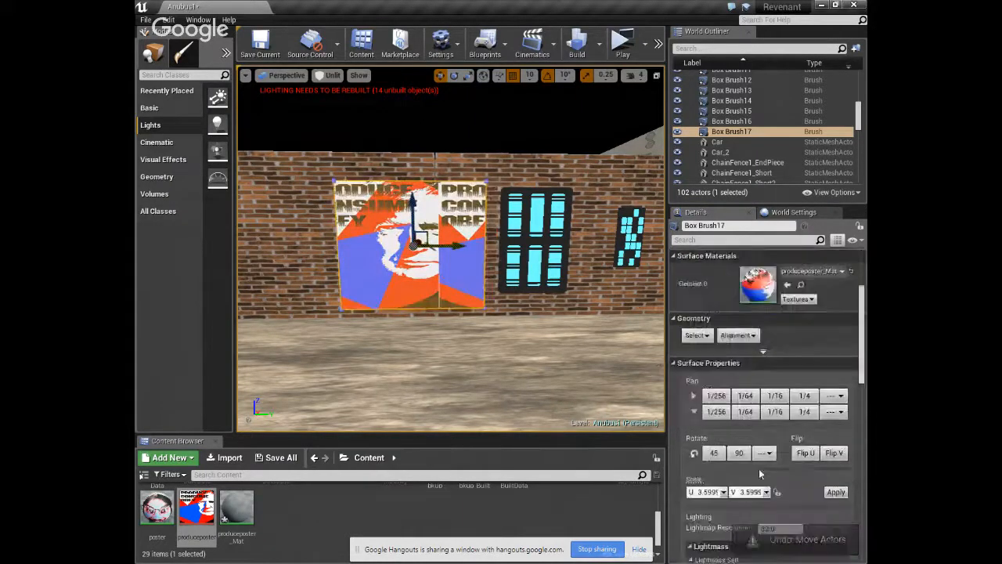
left_click(765, 492)
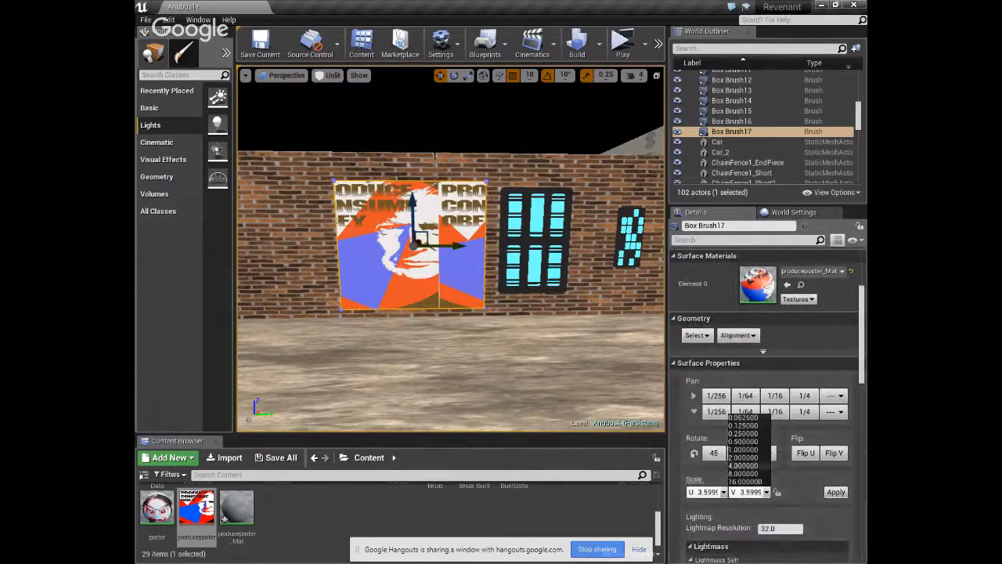
left_click(742, 465)
left_click(832, 492)
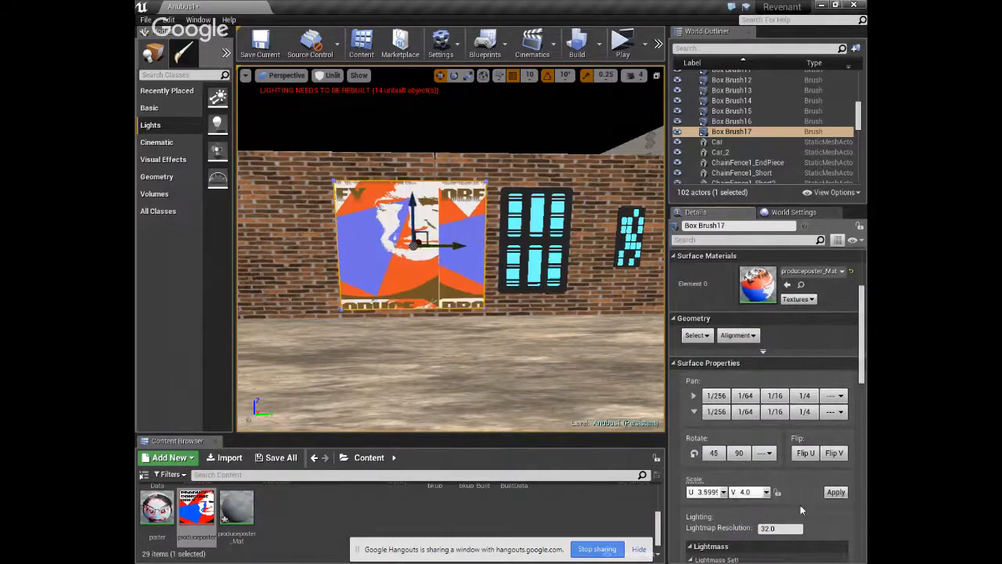
left_click(715, 493)
type("5")
left_click(835, 493)
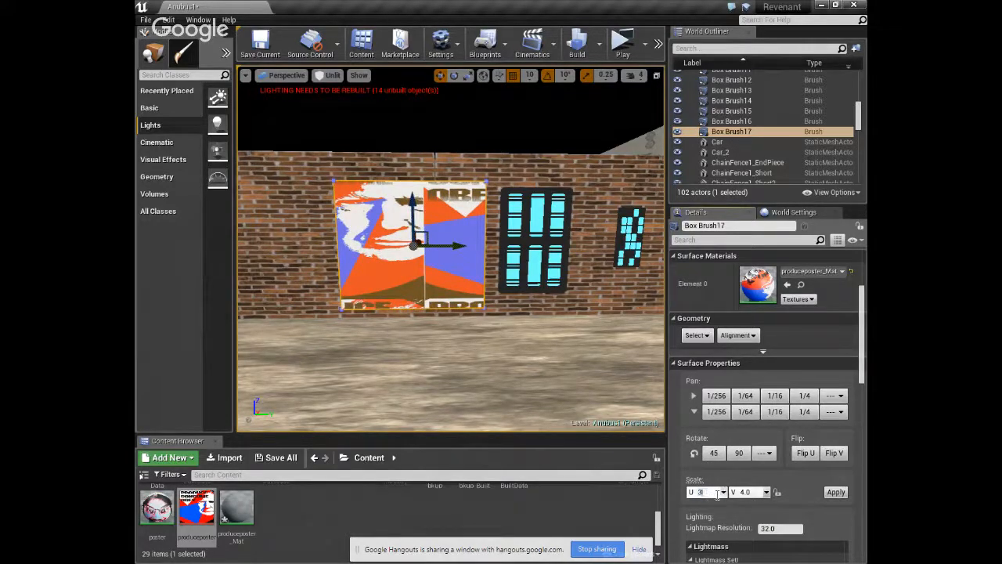
Apply a U scale of 3.2 to the poster texture and try a V scale of 2.3.
left_click(717, 495)
type("3.2")
left_click(836, 492)
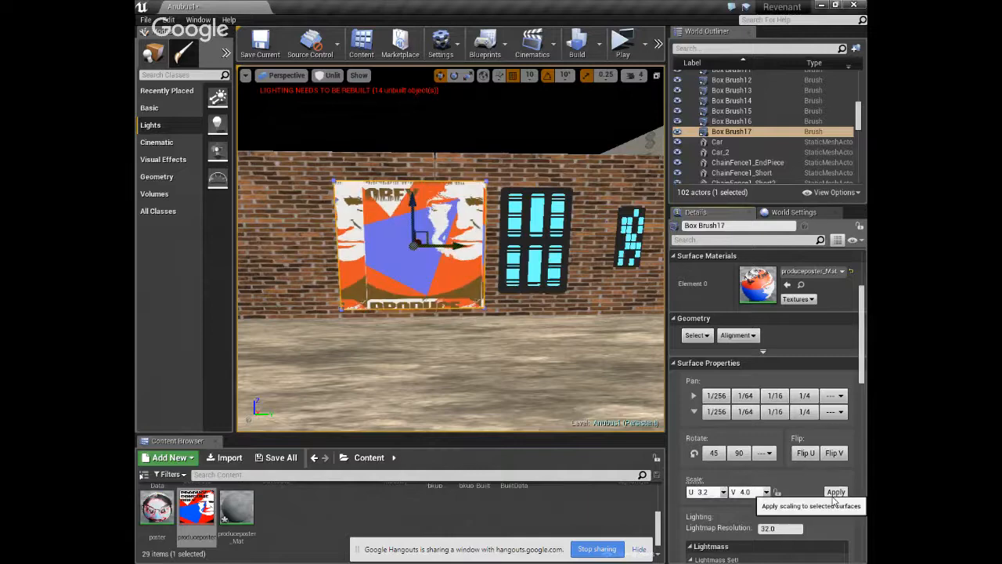
left_click(753, 495)
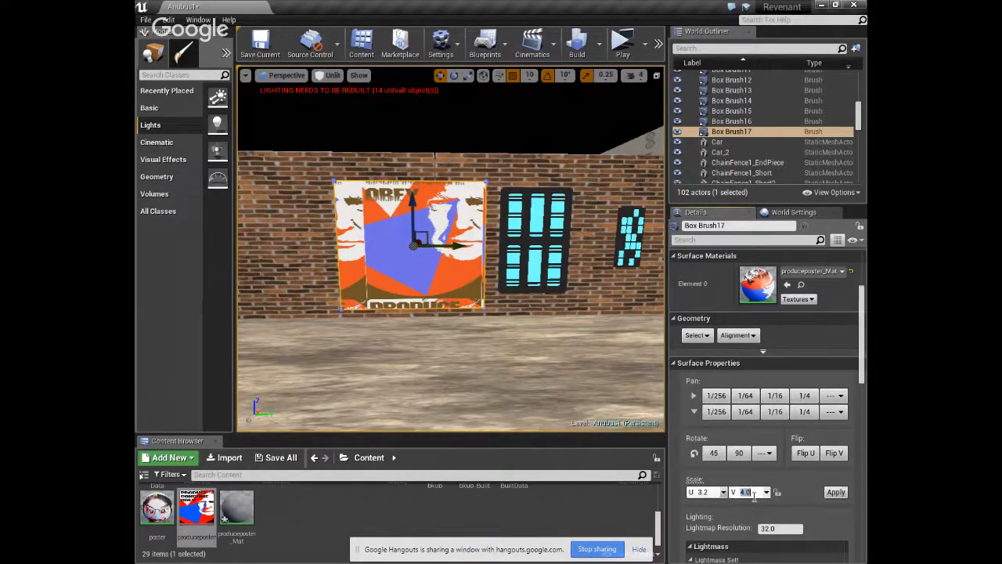
left_click(827, 495)
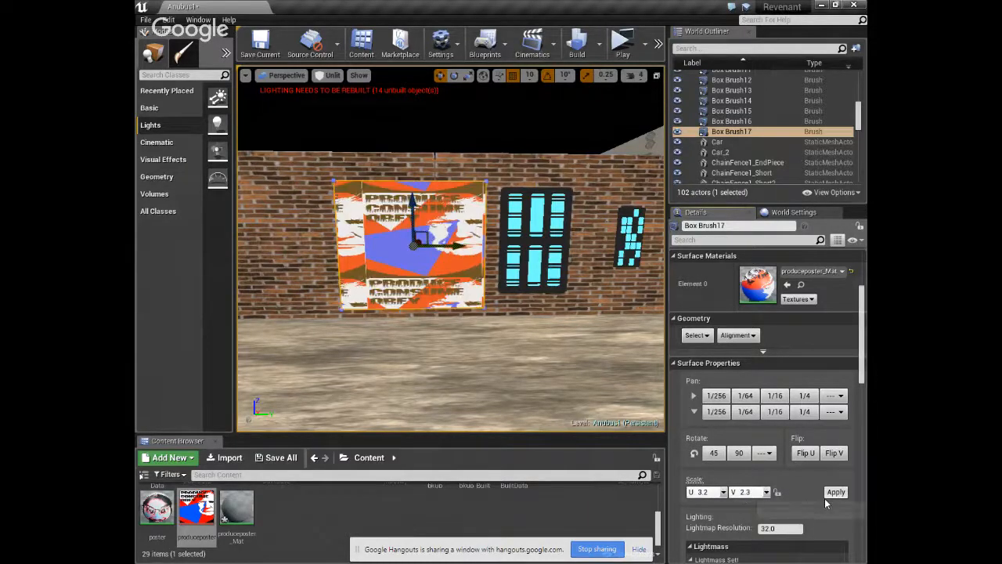
Try a V scale of 5.0 on the poster texture.
left_click(747, 492)
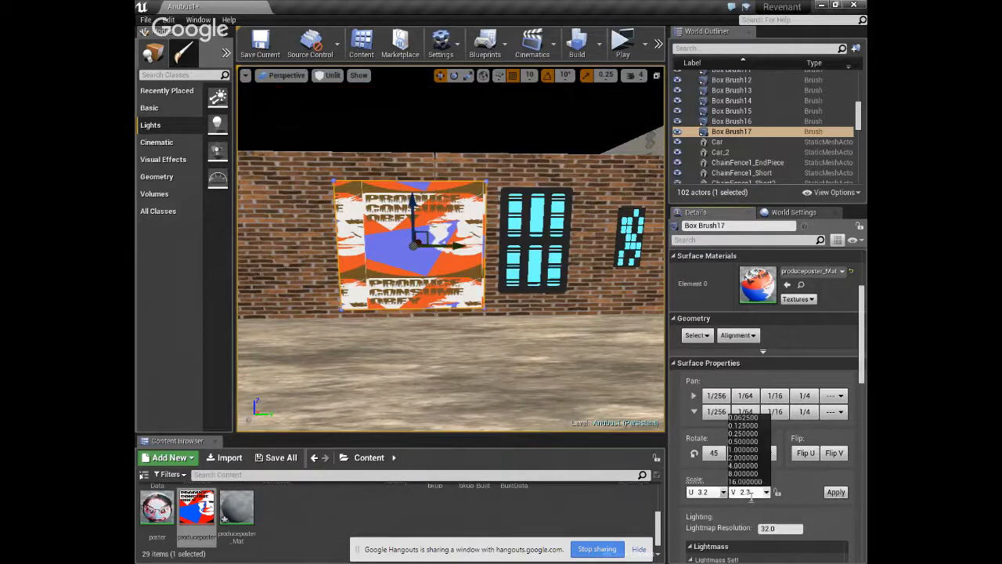
left_click(738, 495)
type("5")
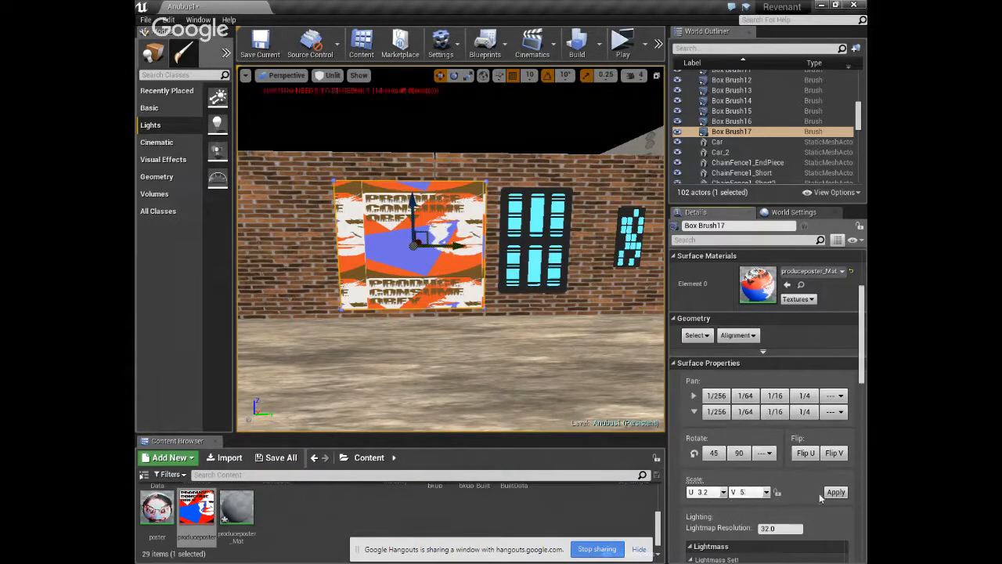
left_click(831, 492)
Apply a V scale of 2.0 to the poster texture.
left_click(756, 494)
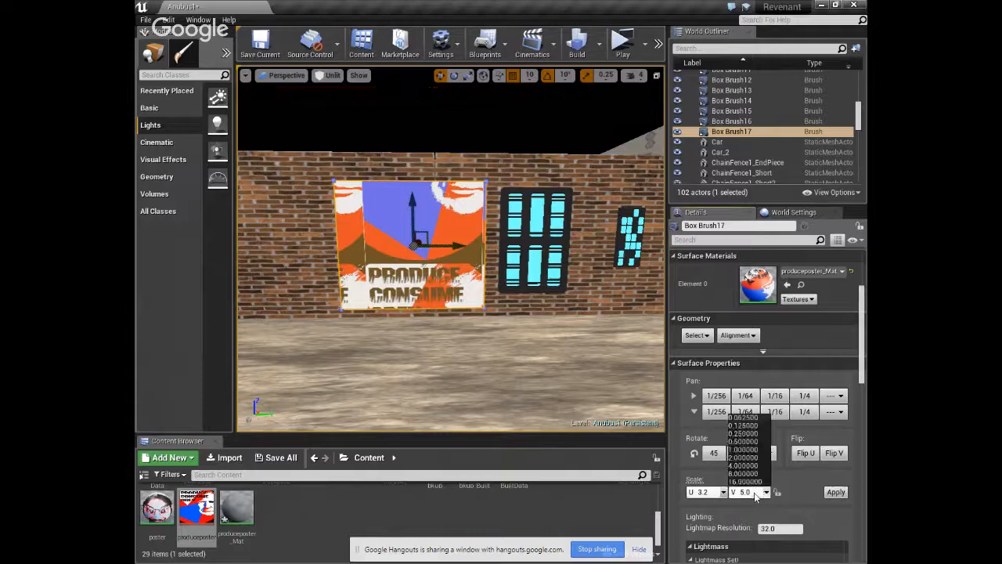
left_click_drag(752, 495, 711, 507)
type("2")
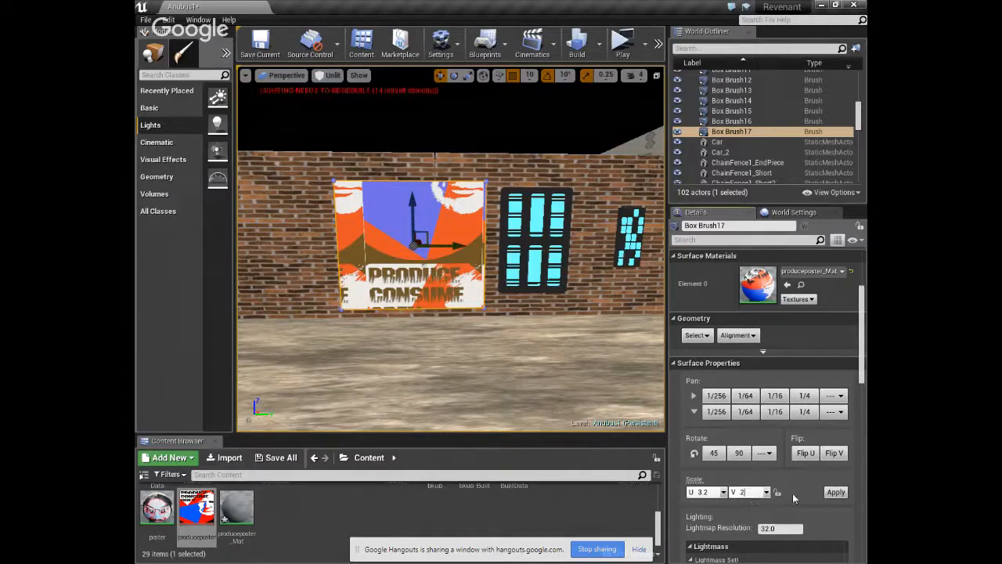
left_click(831, 498)
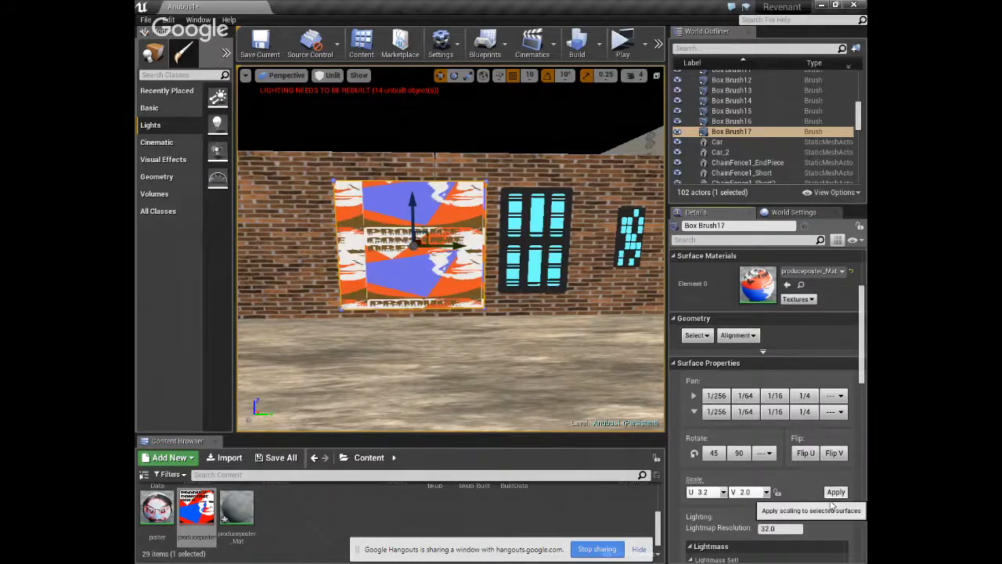
Move the poster brush closer against the brick wall it hangs on.
mouse_move(451, 263)
right_mouse_down()
mouse_move(540, 263)
mouse_move(485, 274)
mouse_move(453, 262)
mouse_move(532, 282)
mouse_move(533, 313)
right_mouse_up()
left_click(449, 264)
left_click(408, 255)
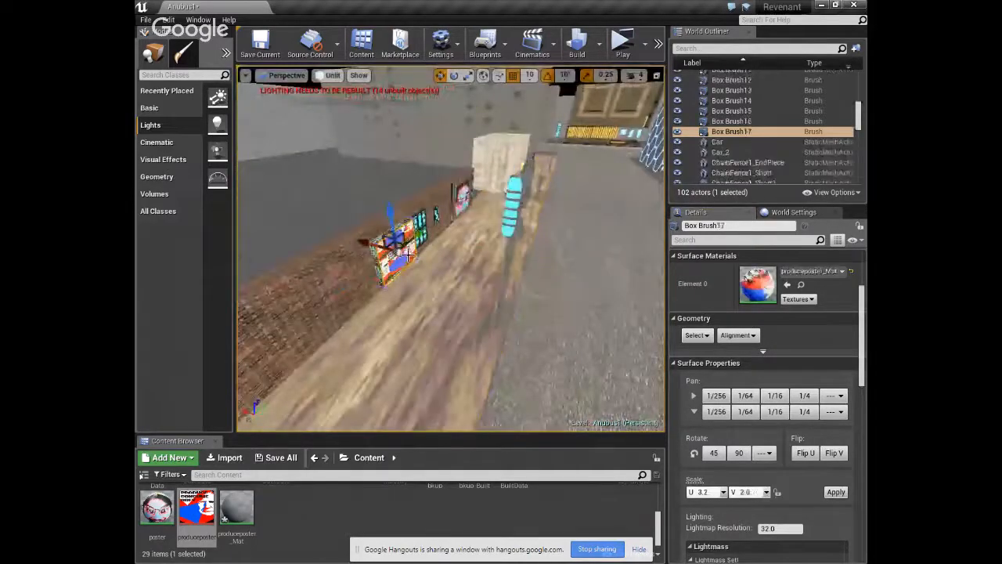
left_click_drag(420, 241, 353, 247)
right_click_drag(354, 247, 274, 242)
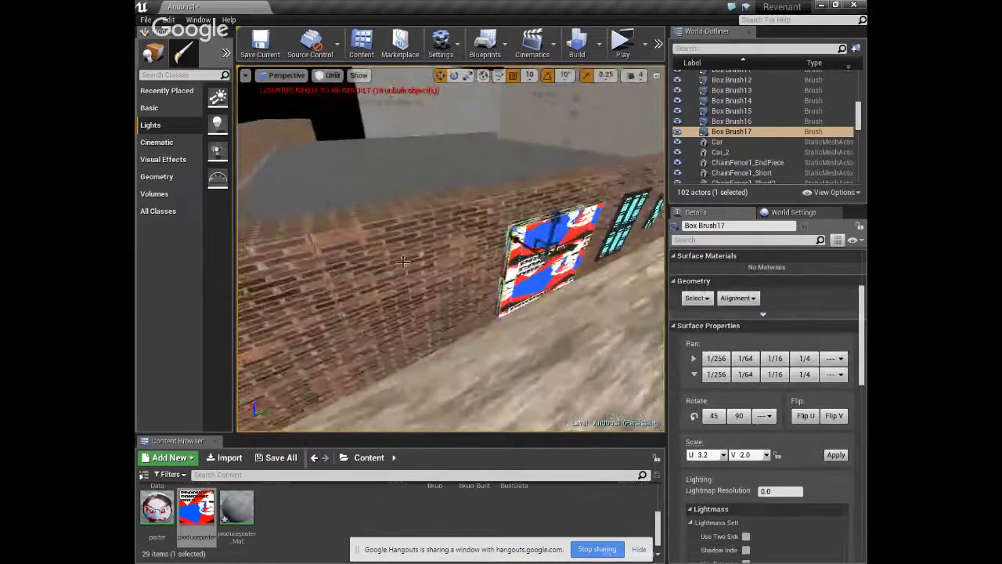
Select the brick wall block beside the poster and look along the street from the sidewalk.
left_click(404, 266)
scroll(470, 304, "down", 5)
right_click_drag(470, 305, 530, 268)
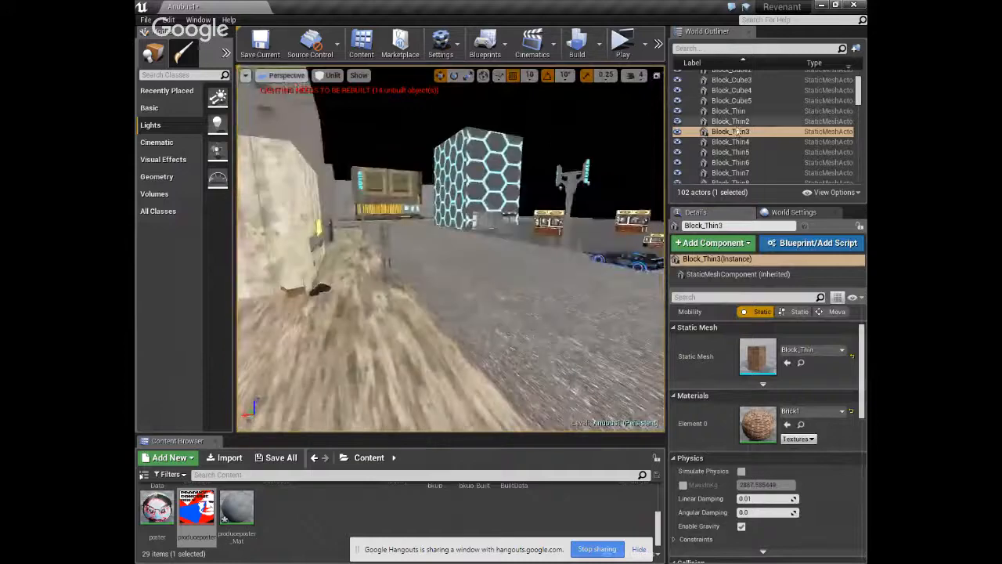
right_click_drag(476, 321, 478, 321)
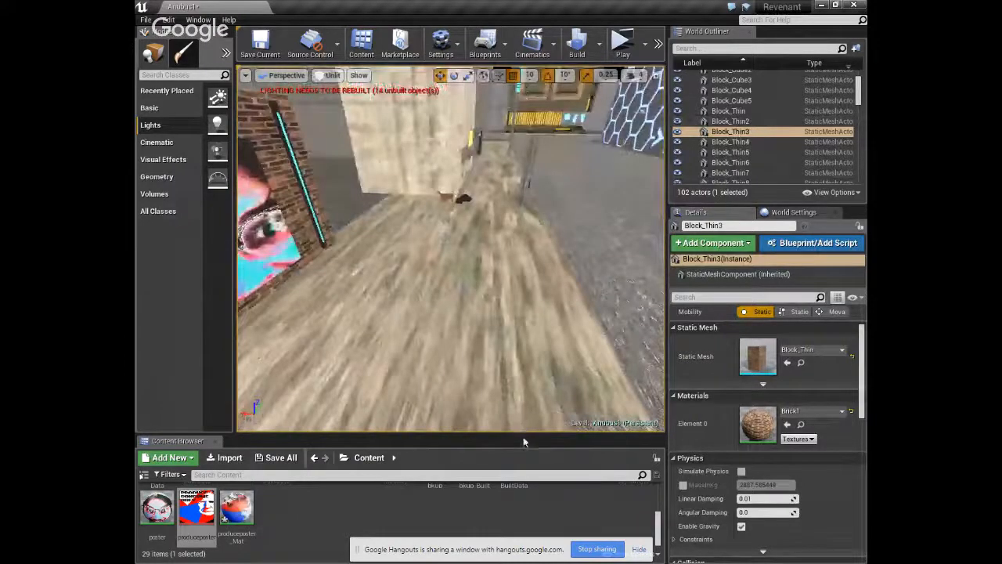
Enlarge the Content Browser and look through the CyberpunkAlleyPack's TestJunk, Meshes and Materials folders.
left_click_drag(524, 436, 577, 200)
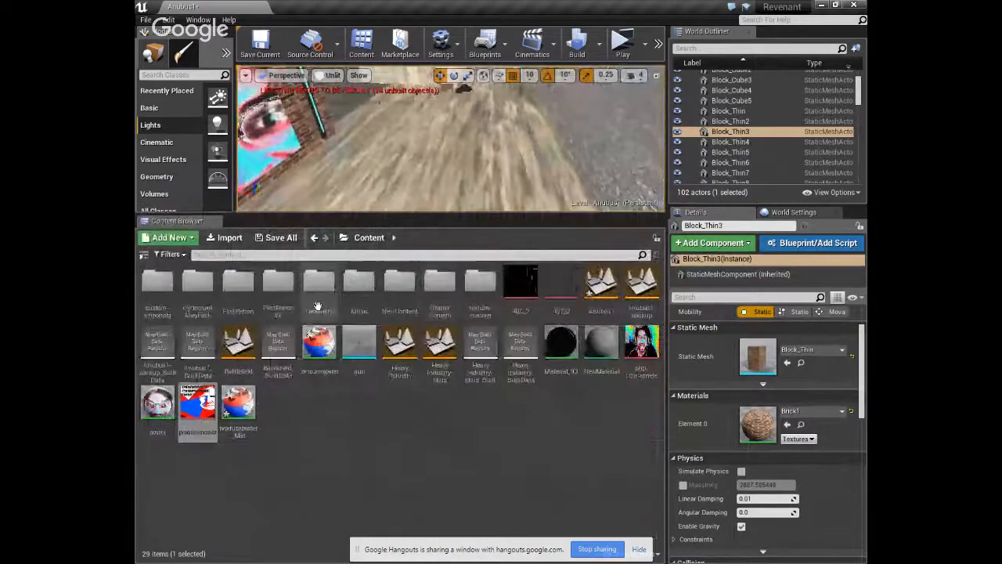
double_click(197, 279)
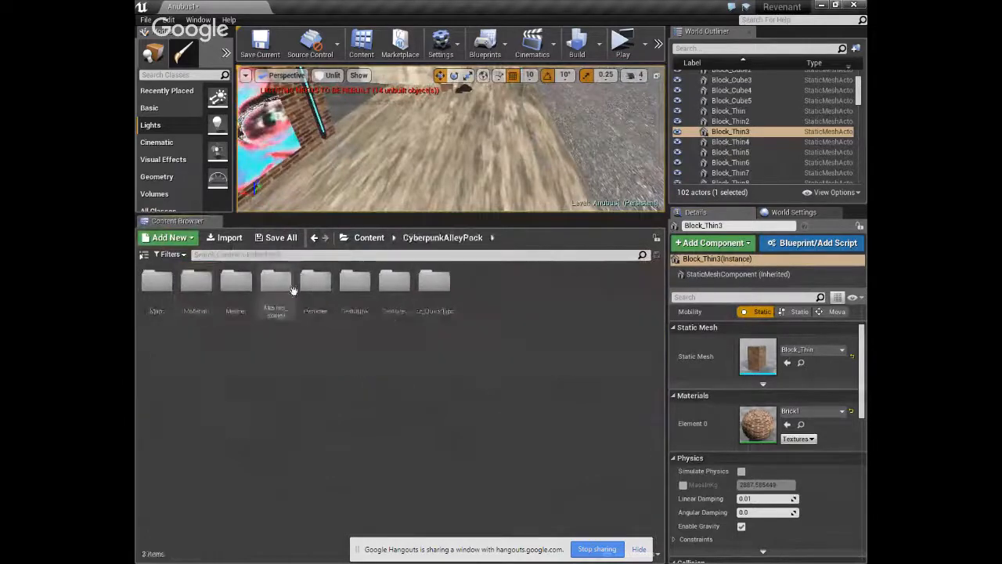
double_click(315, 282)
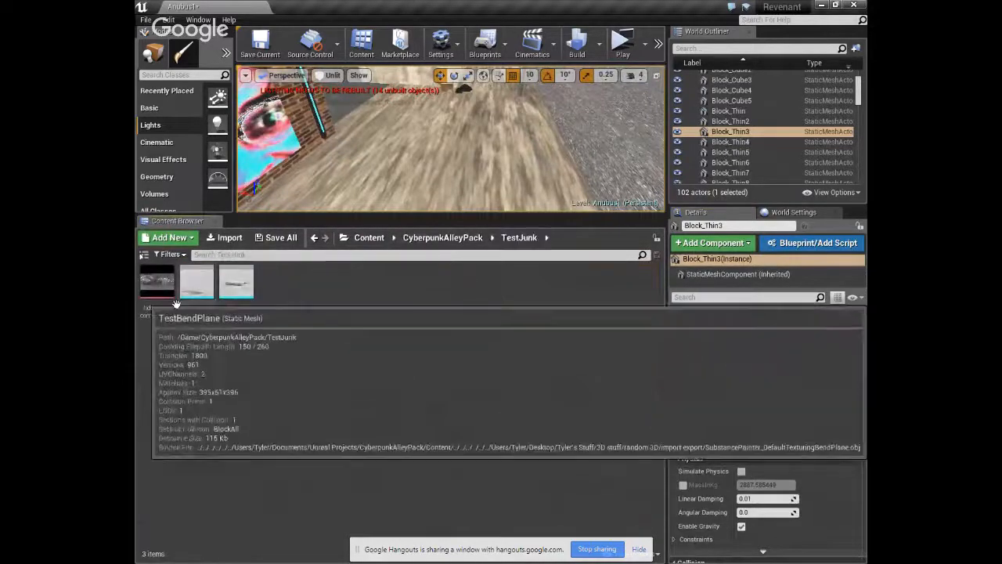
left_click(442, 238)
left_click(241, 306)
double_click(241, 307)
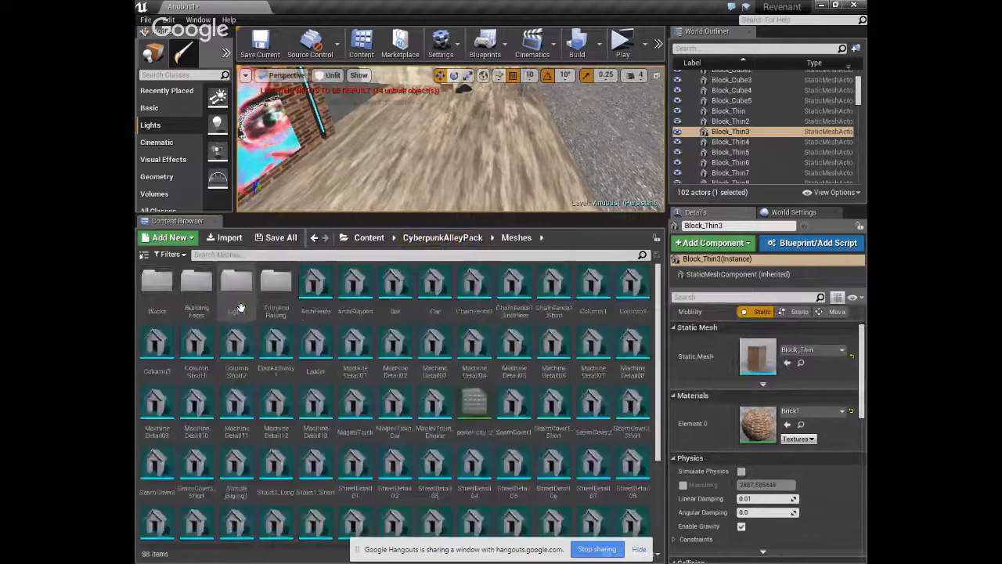
mouse_move(516, 179)
right_mouse_down()
mouse_move(438, 188)
mouse_move(530, 185)
right_mouse_up()
left_click(421, 245)
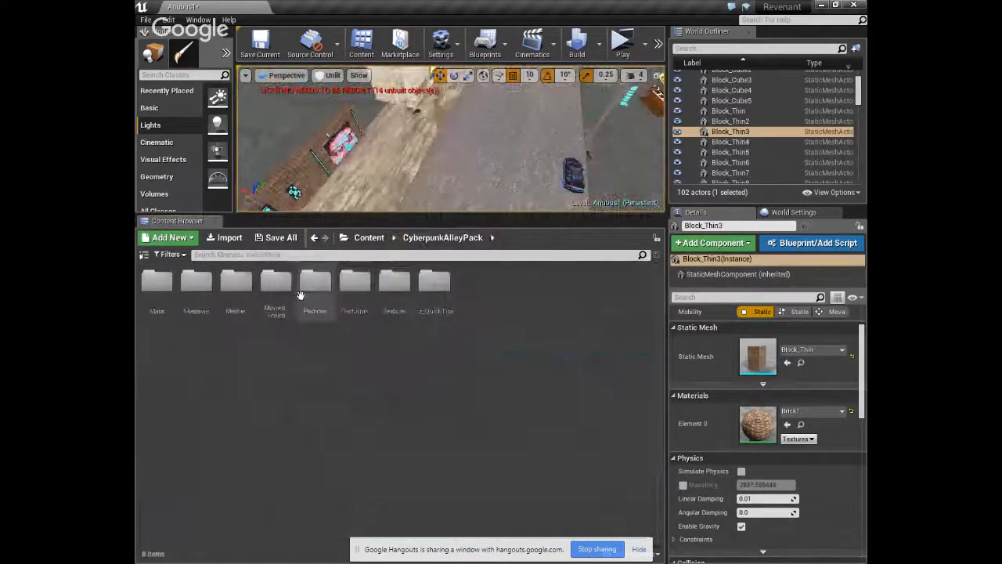
double_click(234, 284)
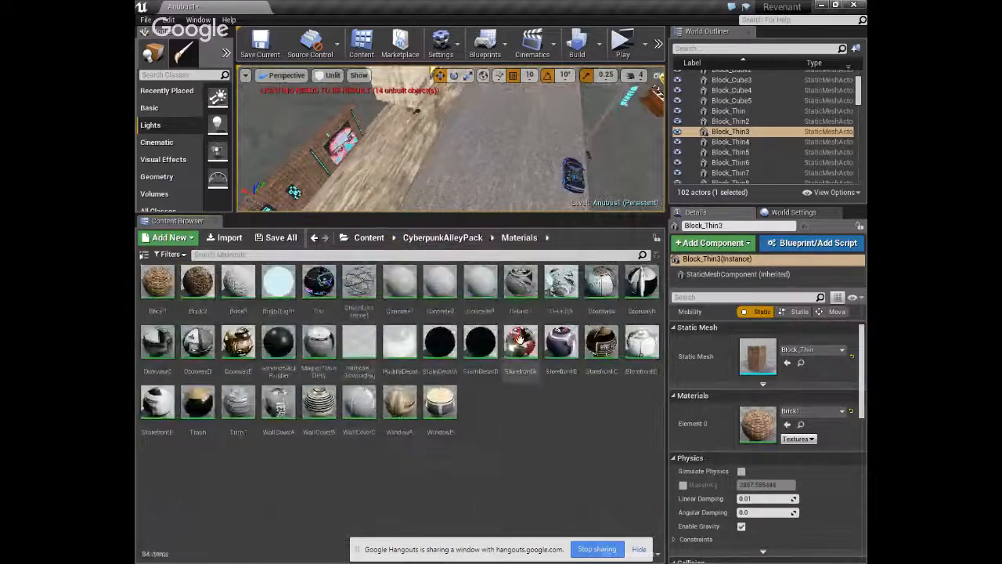
right_click_drag(467, 187, 466, 157)
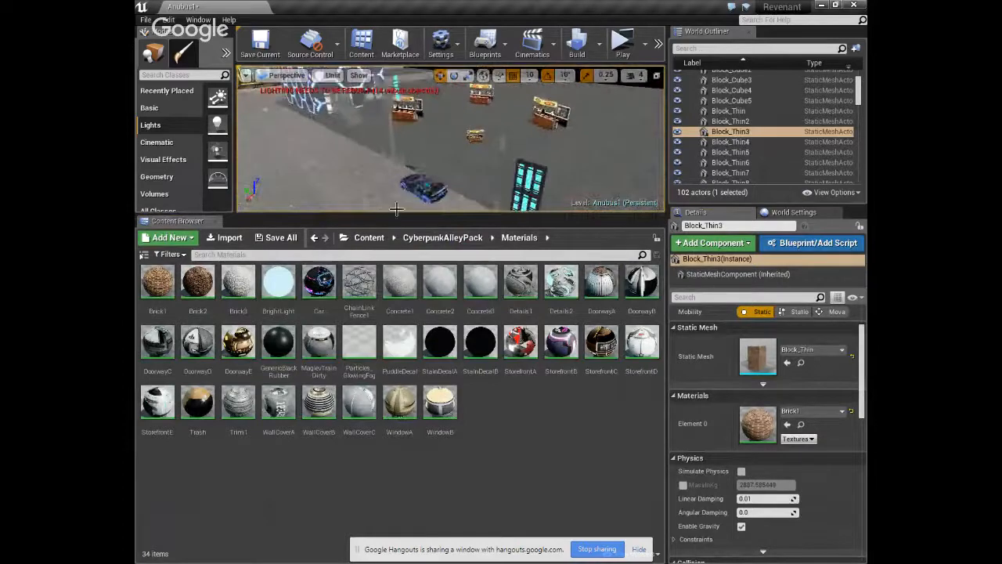
Check the CyberpunkAlleyPack's Materials and Maps folders again and open its Textures folder.
left_click(442, 238)
double_click(200, 304)
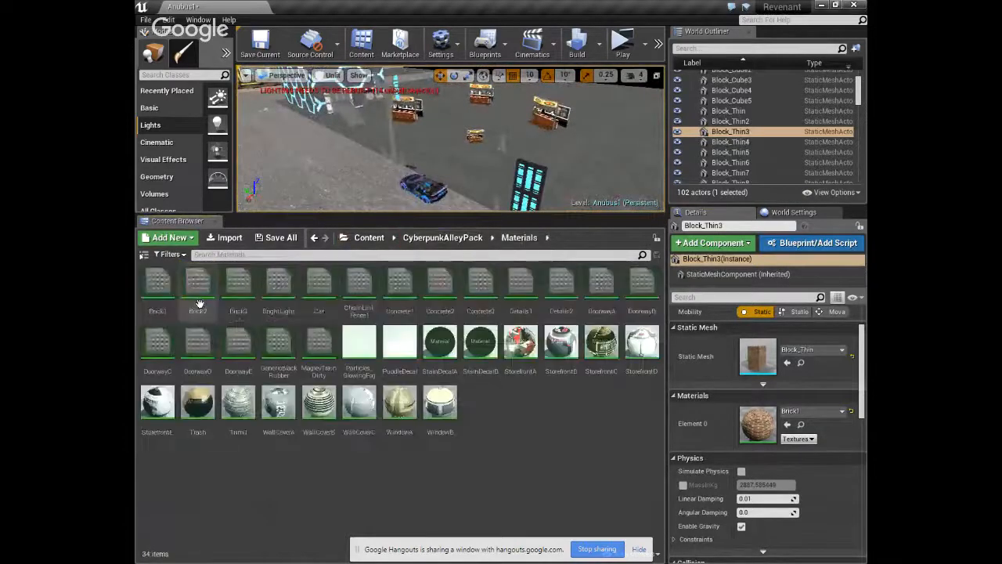
left_click(442, 237)
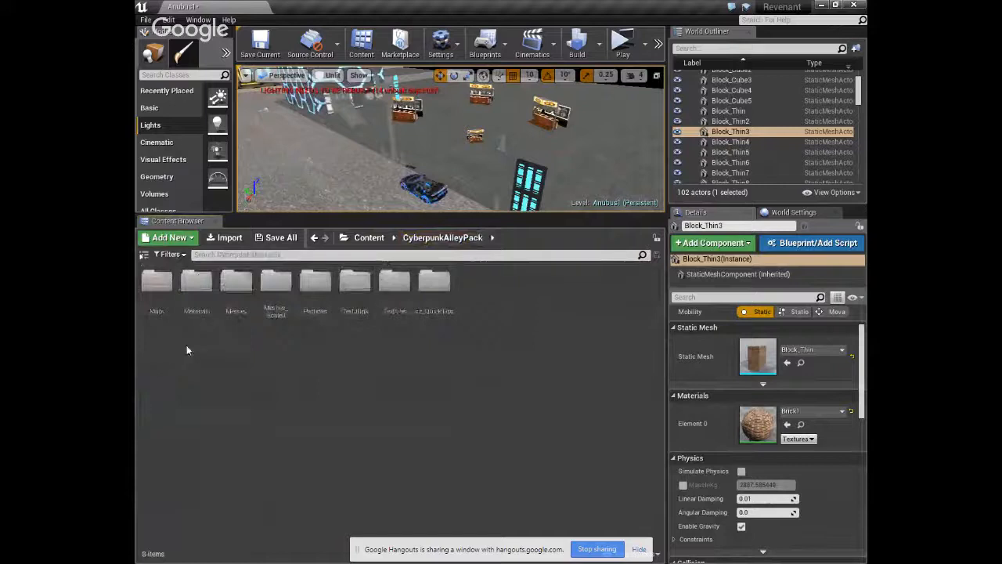
double_click(157, 285)
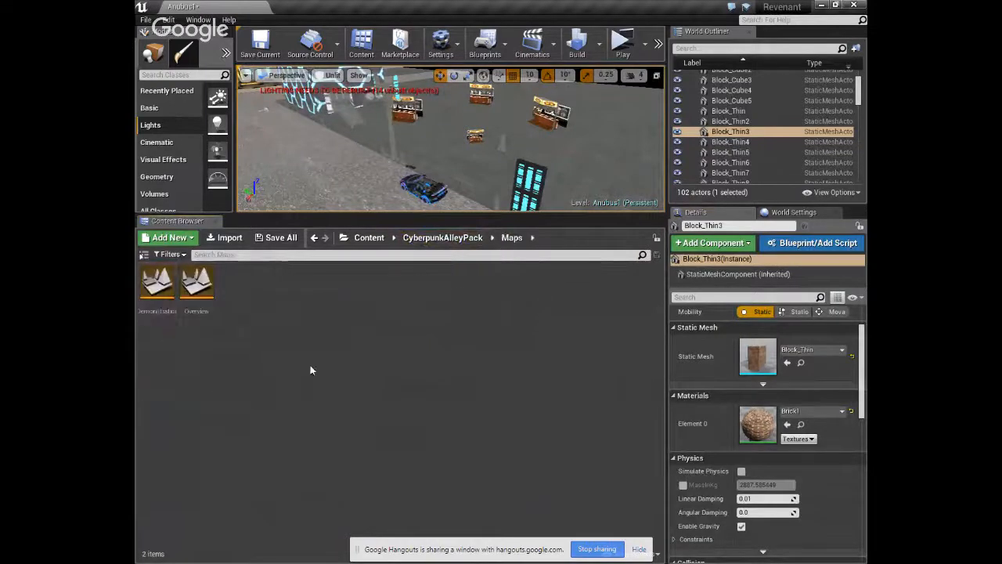
left_click(443, 238)
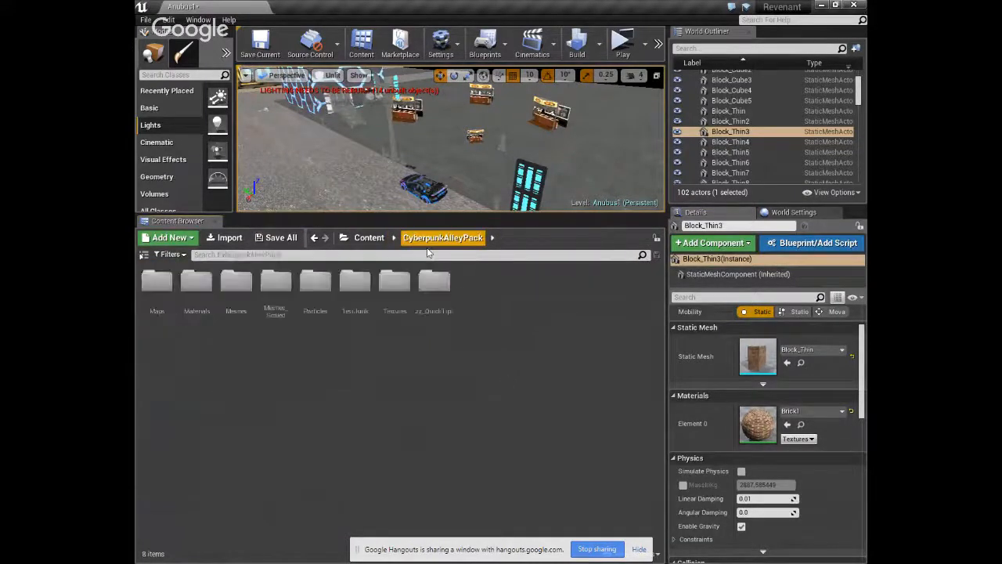
double_click(195, 289)
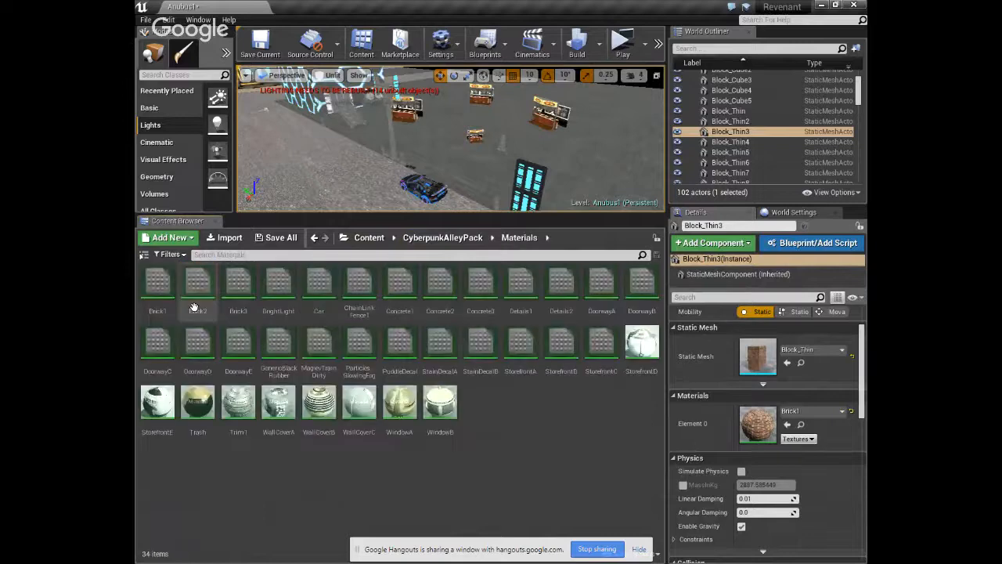
key("alt+Left")
double_click(156, 288)
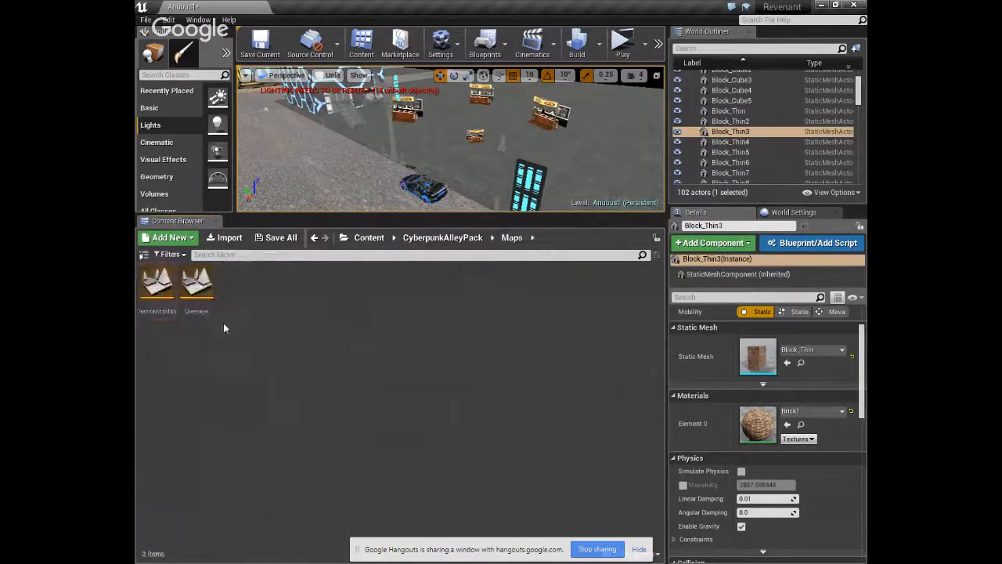
left_click(442, 238)
left_click(395, 290)
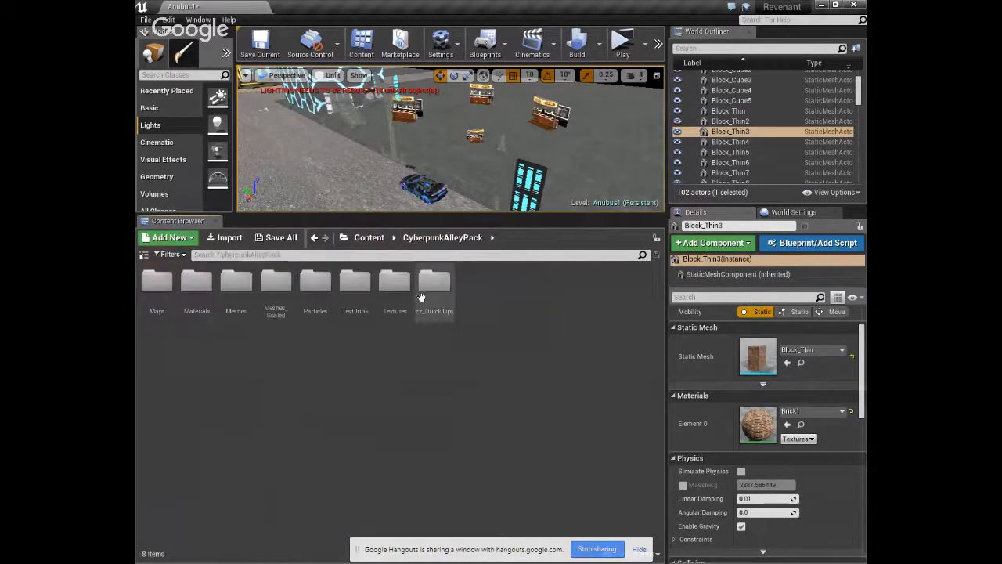
double_click(411, 305)
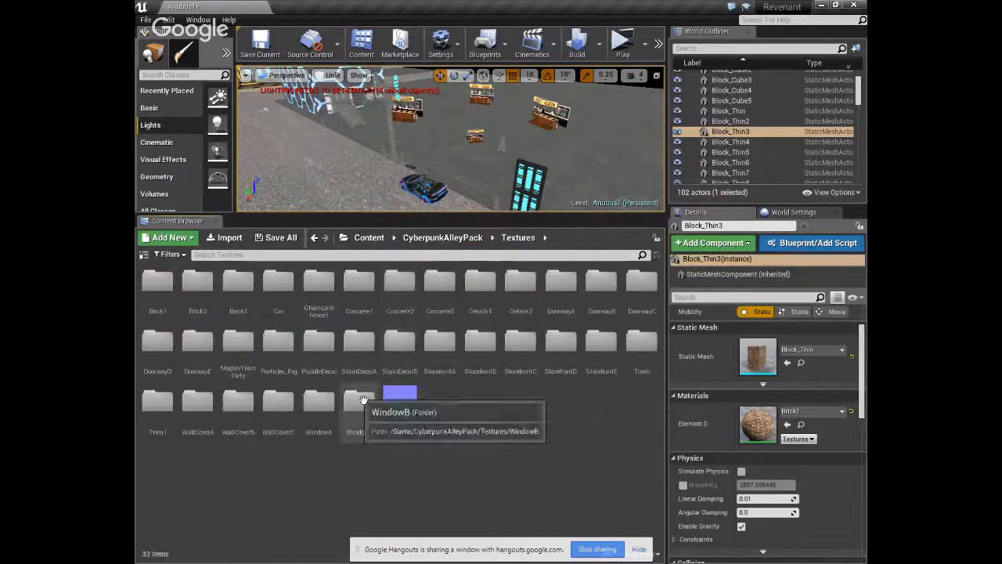
Return to the project's root Content folder and look in its Music folder.
left_click(440, 238)
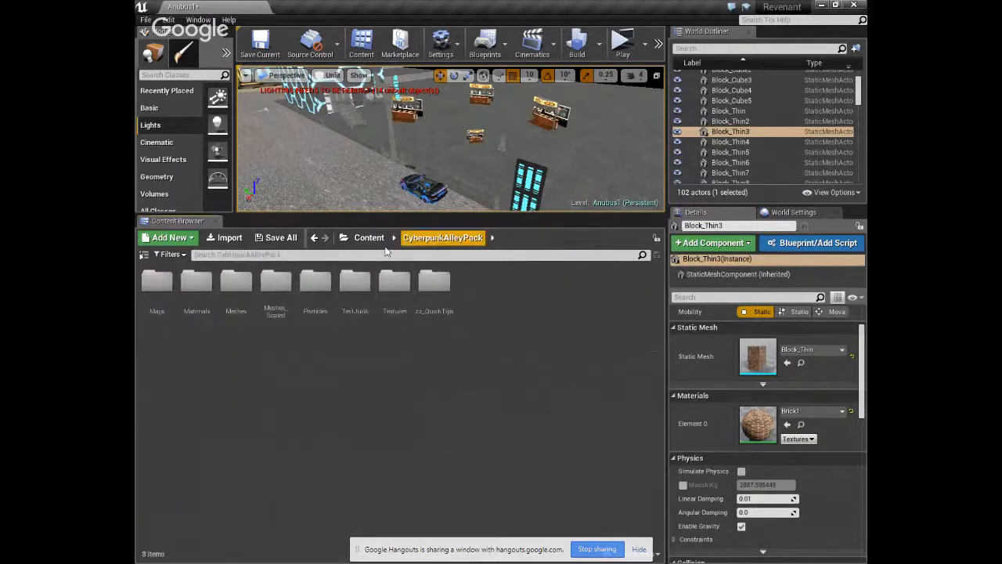
left_click(363, 238)
double_click(360, 301)
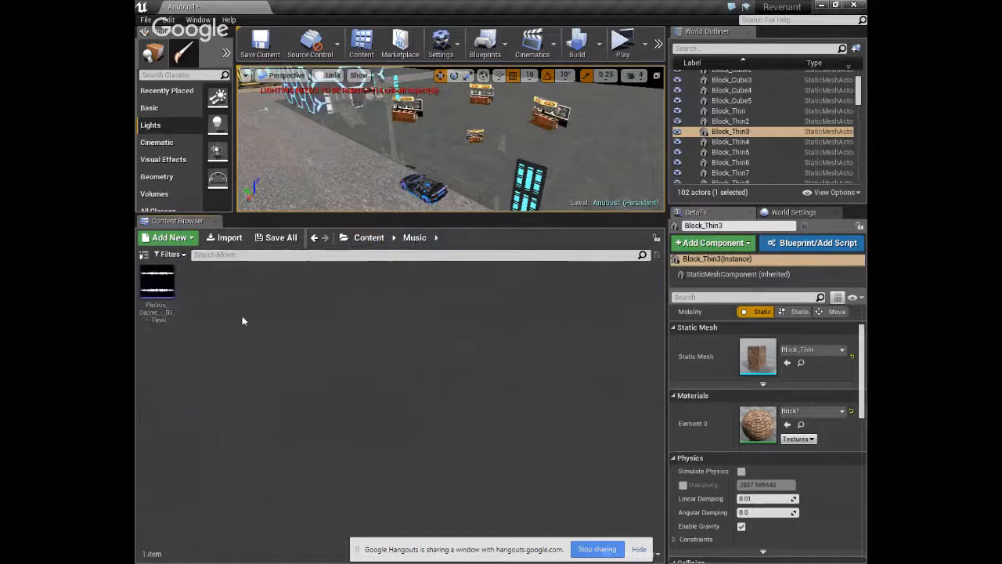
Shrink the Content Browser to enlarge the viewport and look along the street past the car.
right_click_drag(540, 170, 511, 217)
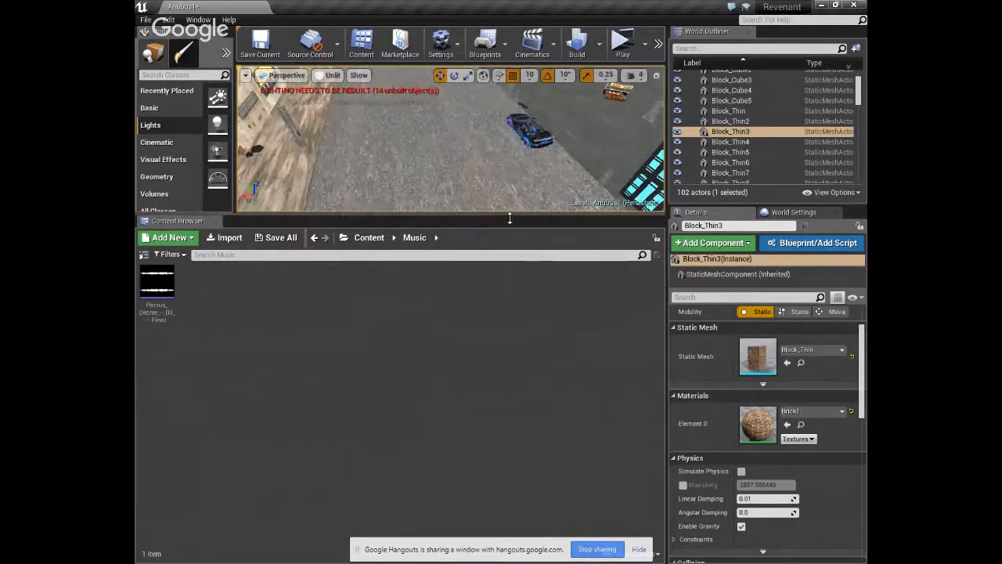
left_click_drag(510, 220, 506, 495)
right_click_drag(465, 358, 548, 321)
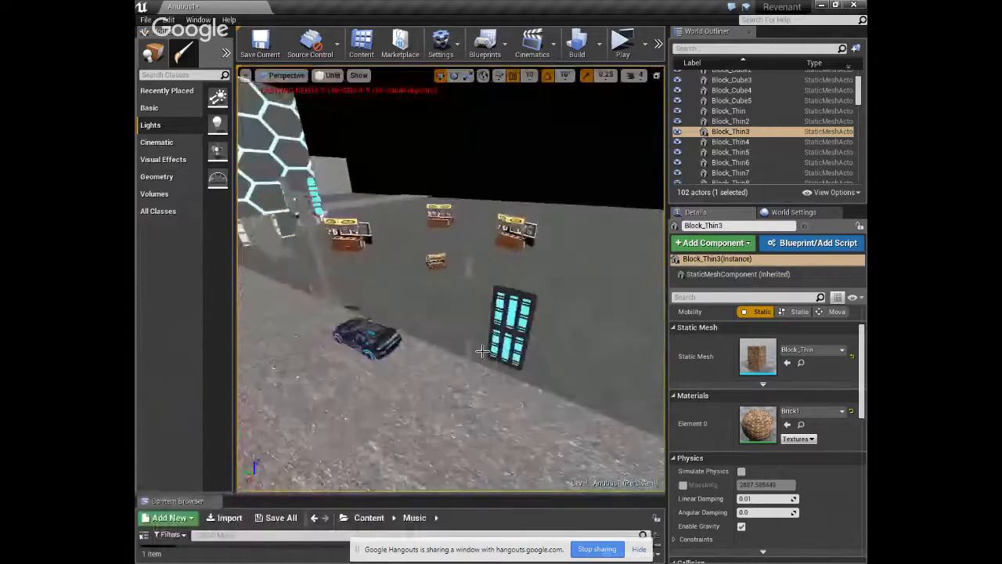
scroll(465, 358, "up", 3)
right_click_drag(465, 358, 376, 328)
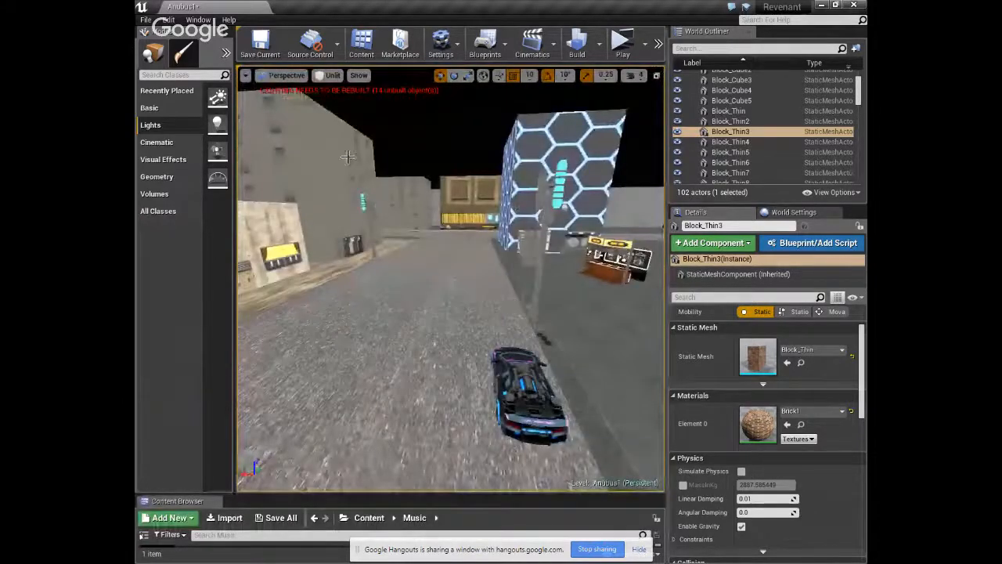
Check the Modes panel's placeable actor categories through Cinematic and widen the panel to show its full list.
left_click(160, 178)
left_click(162, 178)
left_click(161, 199)
left_click(161, 107)
left_click(166, 125)
left_click(157, 142)
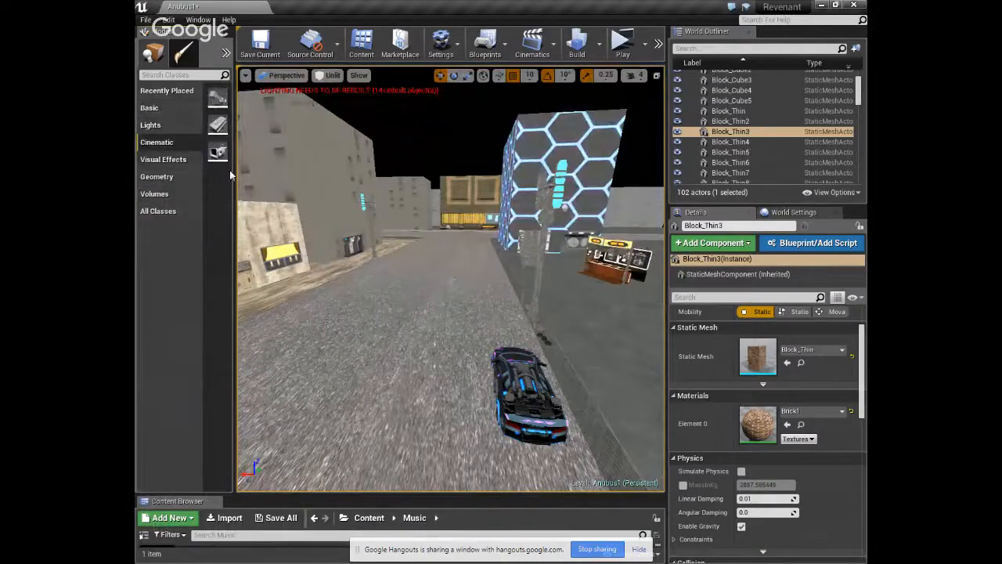
left_click_drag(236, 175, 420, 175)
Look through the Lights, Basic and Recently Placed categories for actors to add to the level.
left_click(166, 125)
left_click(167, 107)
left_click(172, 92)
scroll(300, 278, "down", 2)
scroll(300, 278, "down", 1)
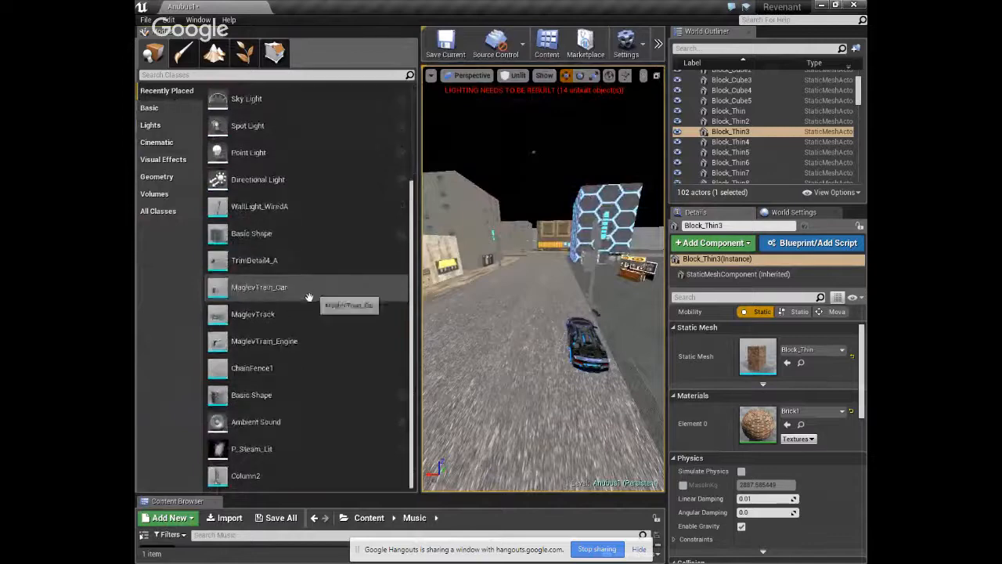
scroll(277, 434, "up", 1)
scroll(282, 423, "down", 1)
scroll(329, 415, "up", 5)
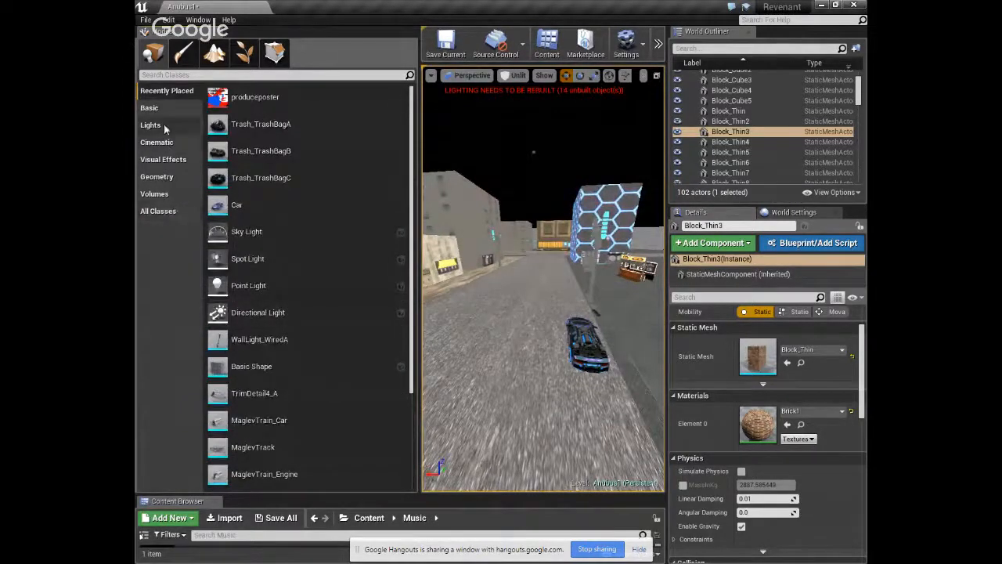
scroll(307, 458, "down", 5)
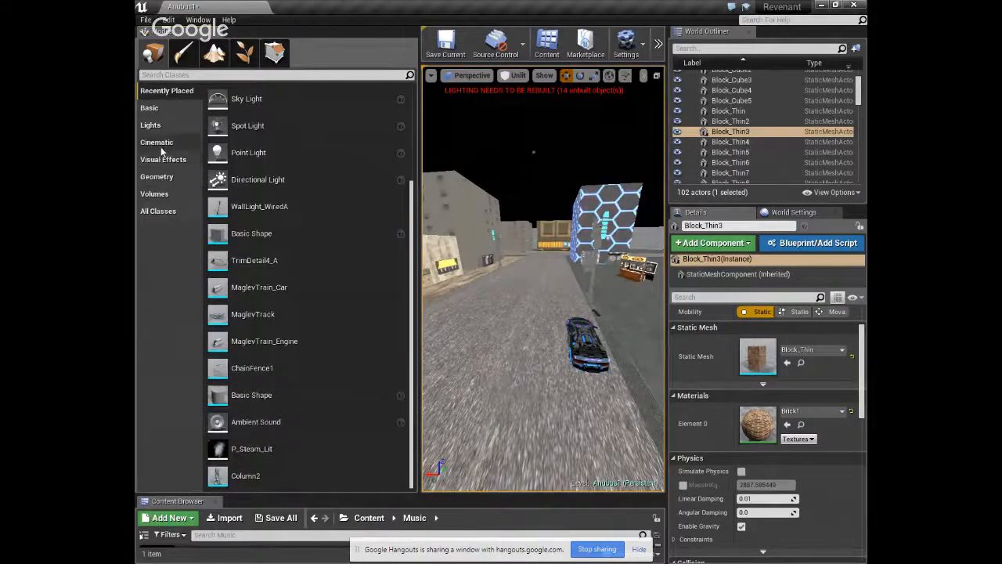
Examine the Volumes category and read through the All Classes list down to its end.
left_click(160, 196)
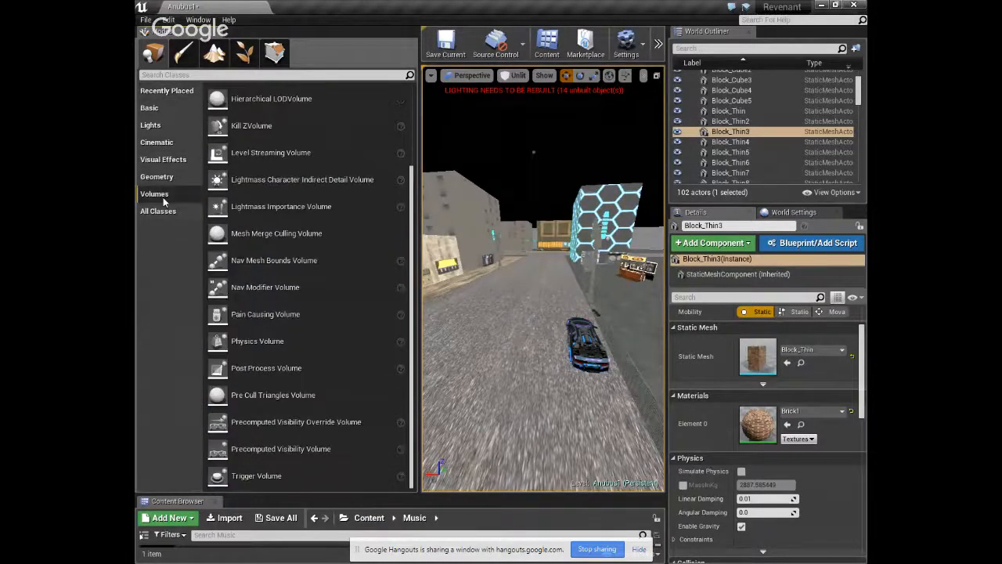
left_click(160, 211)
scroll(287, 403, "down", 5)
scroll(298, 360, "down", 12)
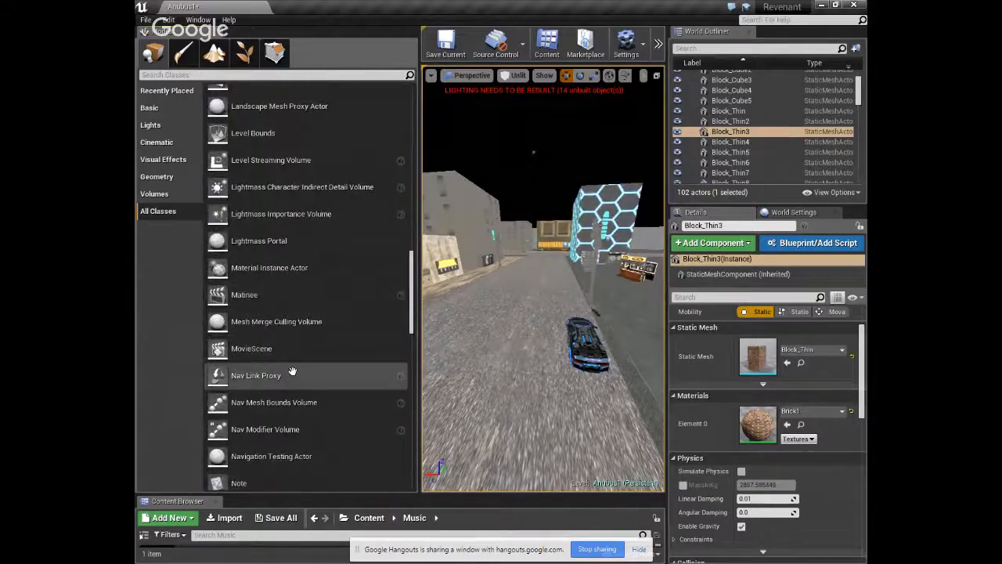
scroll(289, 381, "down", 2)
scroll(289, 381, "down", 4)
scroll(293, 375, "down", 6)
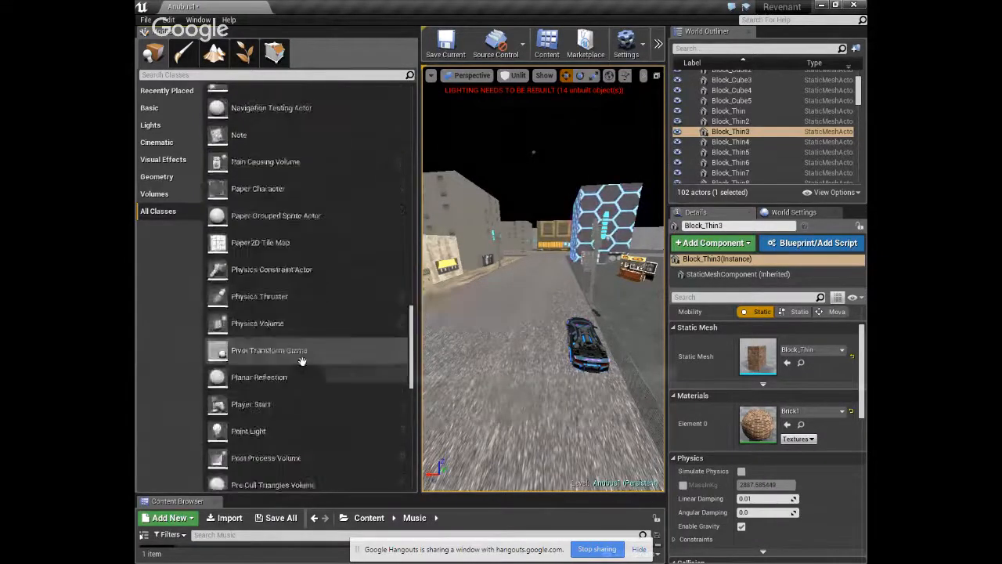
scroll(295, 374, "down", 6)
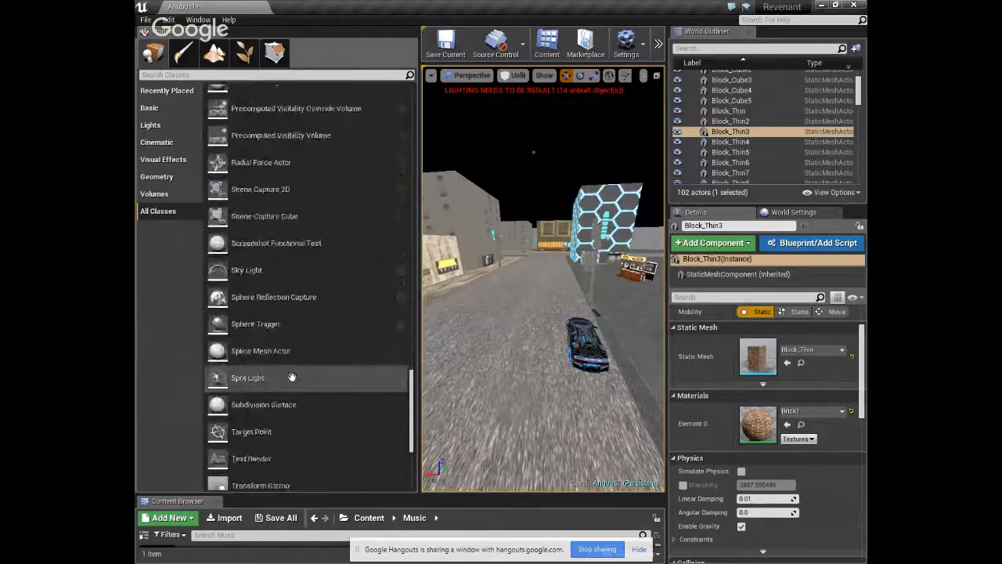
scroll(294, 374, "down", 5)
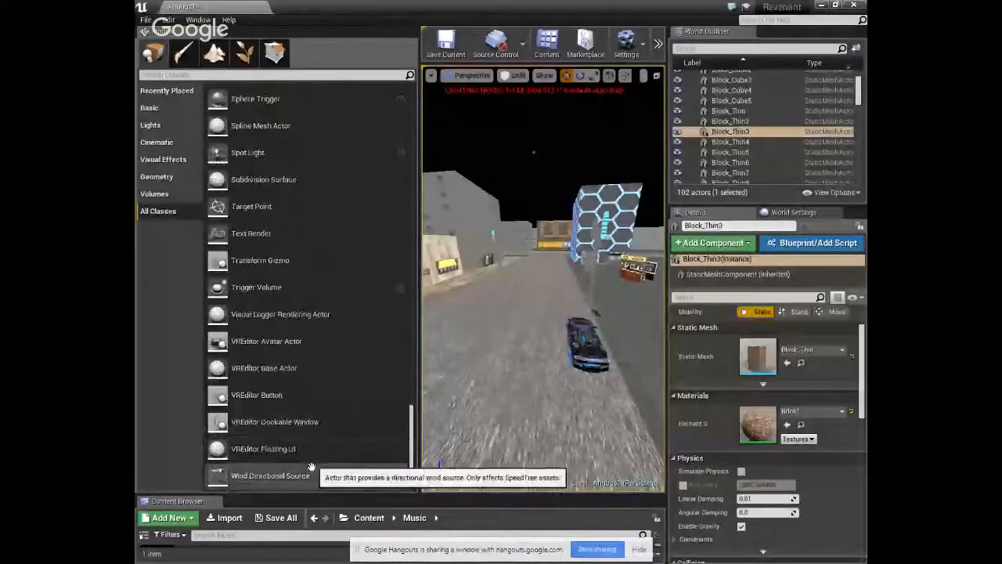
Try out a Paper Character from All Classes on the street, view it from several angles, and delete it.
scroll(286, 403, "up", 2)
scroll(285, 396, "up", 9)
scroll(277, 395, "up", 8)
scroll(270, 393, "up", 1)
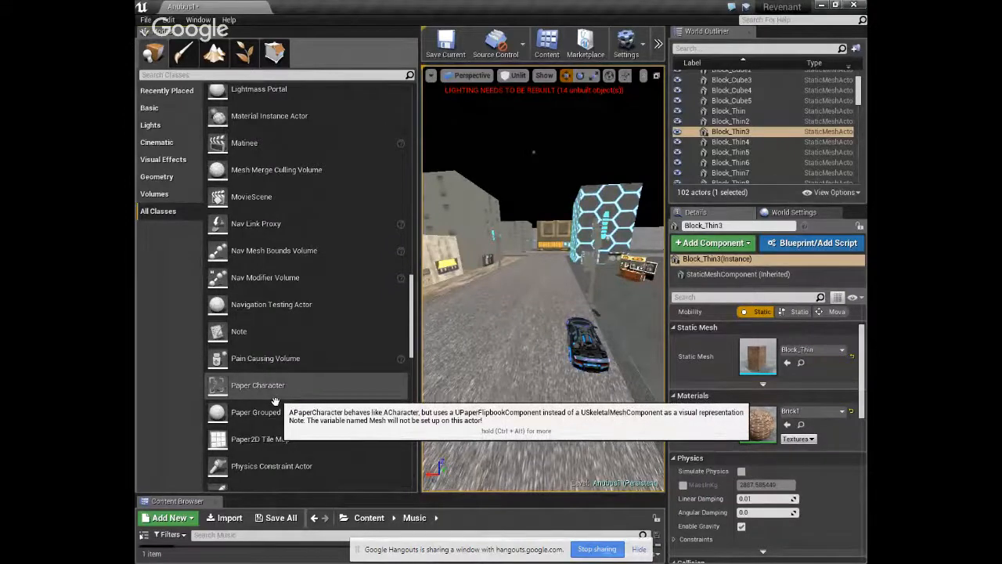
left_click(505, 423)
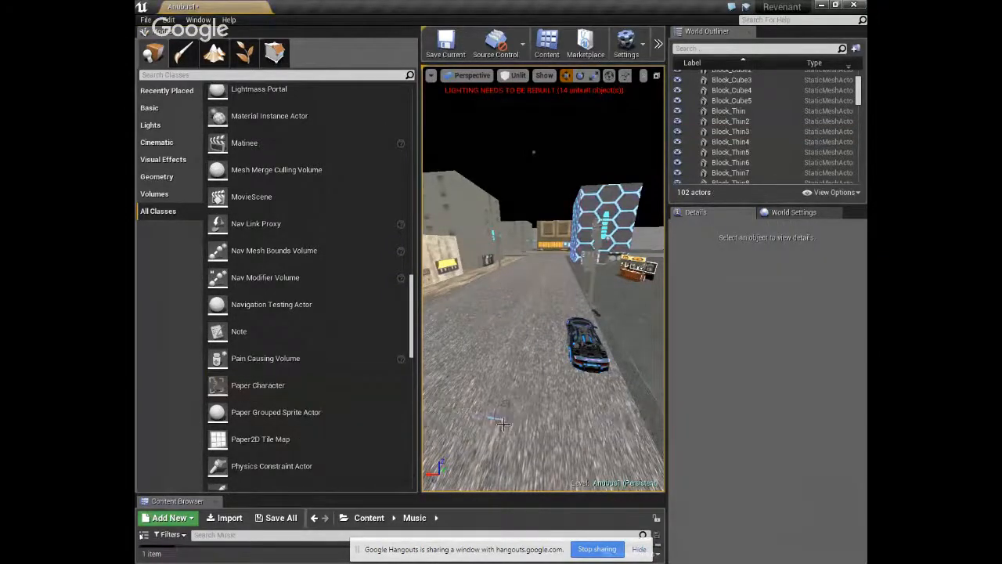
left_click_drag(504, 424, 485, 94)
right_click_drag(485, 94, 533, 75)
right_click_drag(512, 298, 594, 284)
scroll(503, 298, "up", 3)
left_click_drag(558, 233, 551, 336)
right_click_drag(548, 341, 605, 411)
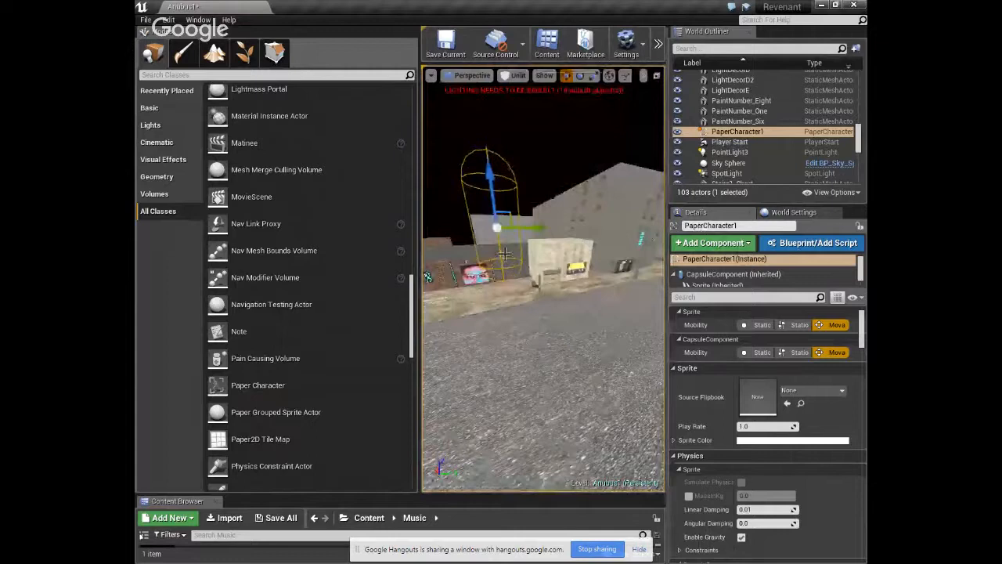
key("Delete")
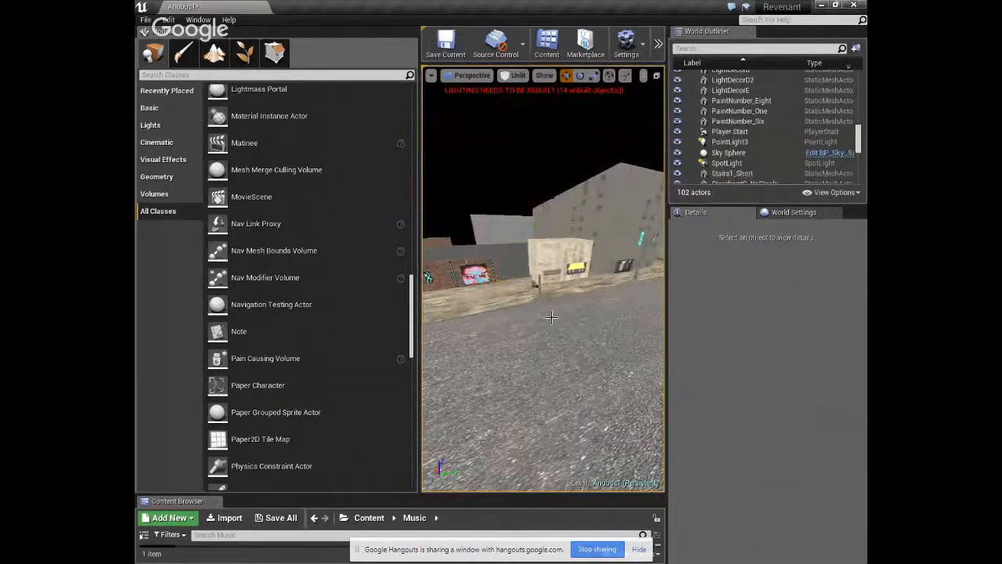
Look back through the All Classes list from the navigation actors up to the camera actors.
scroll(258, 364, "up", 2)
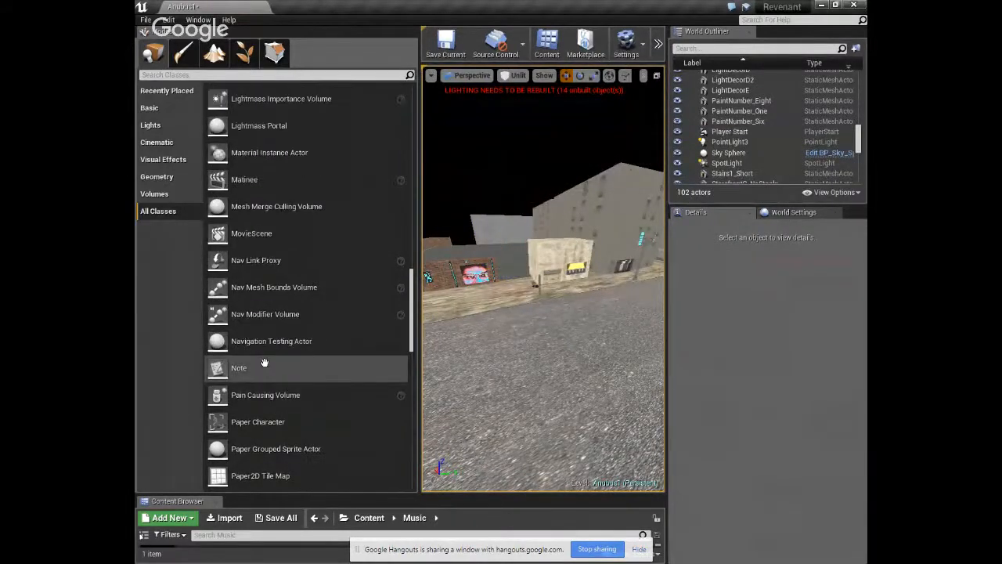
scroll(281, 306, "up", 8)
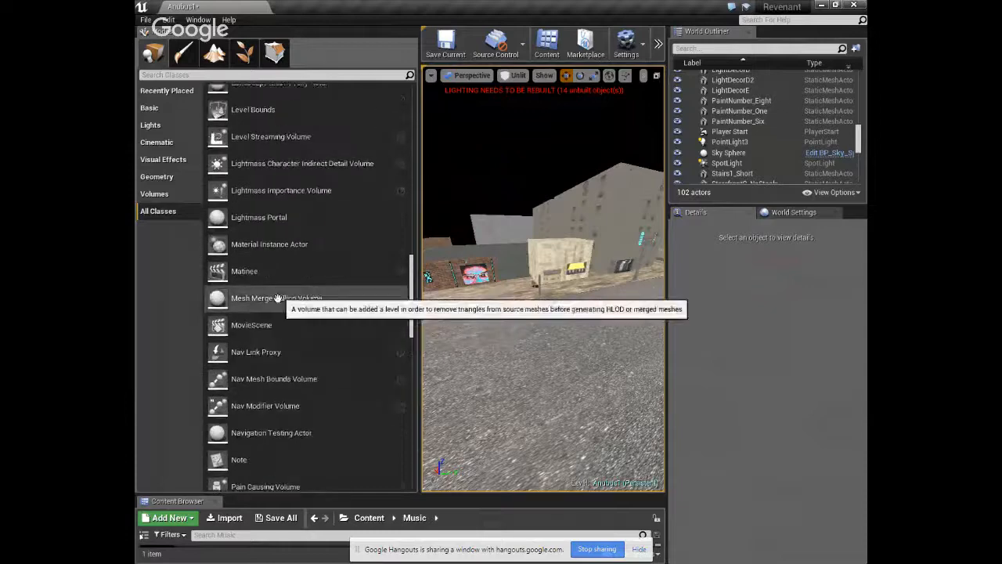
scroll(278, 299, "up", 2)
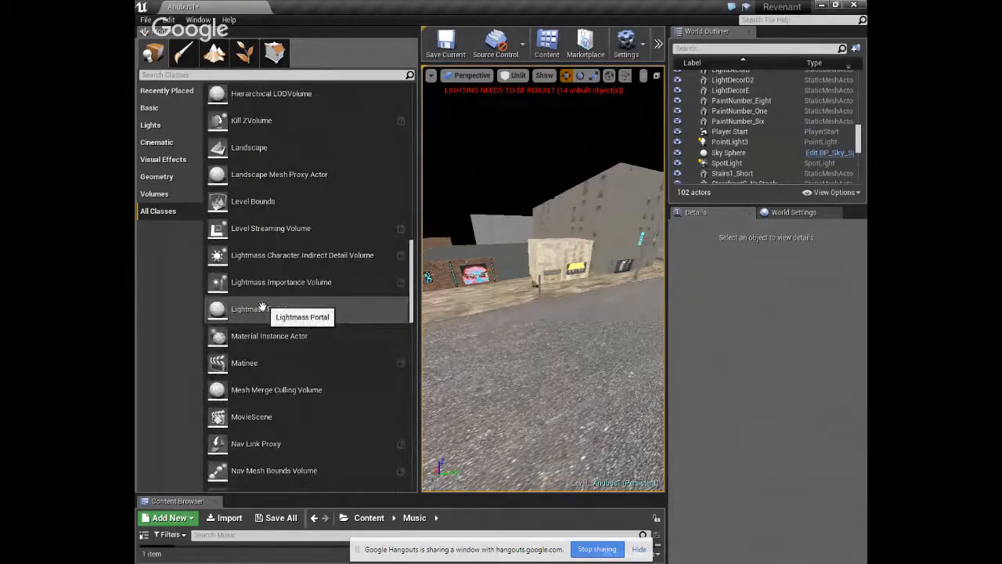
scroll(276, 275, "up", 4)
scroll(289, 317, "up", 12)
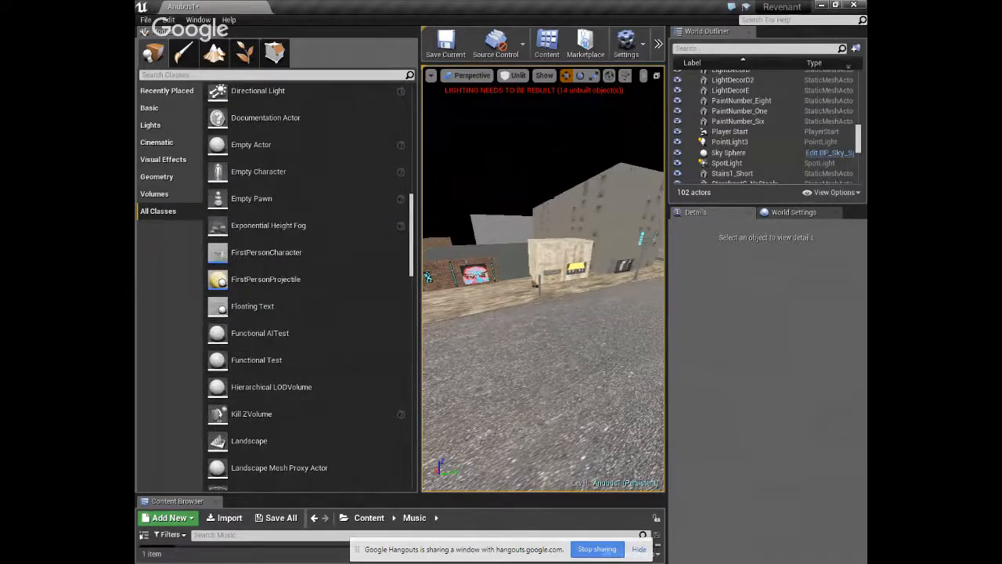
scroll(325, 328, "up", 8)
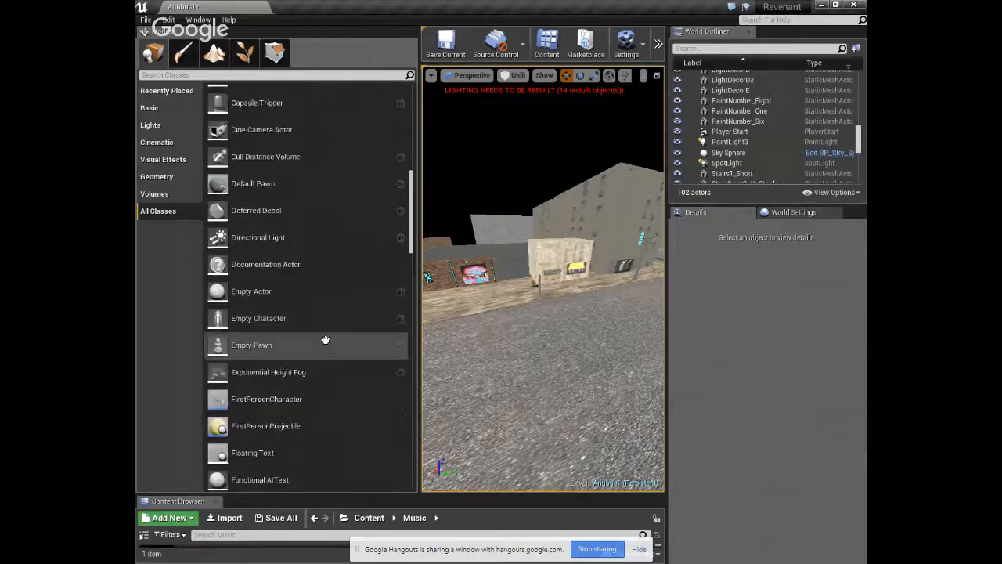
scroll(290, 306, "up", 12)
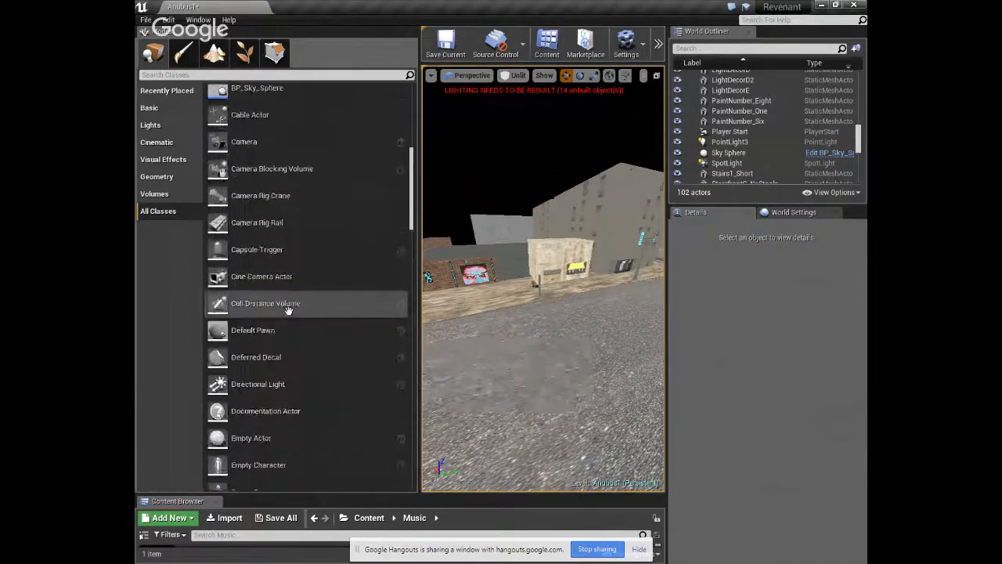
Switch to Spotify through the system search and minimize its window to return to the level editor.
key("super")
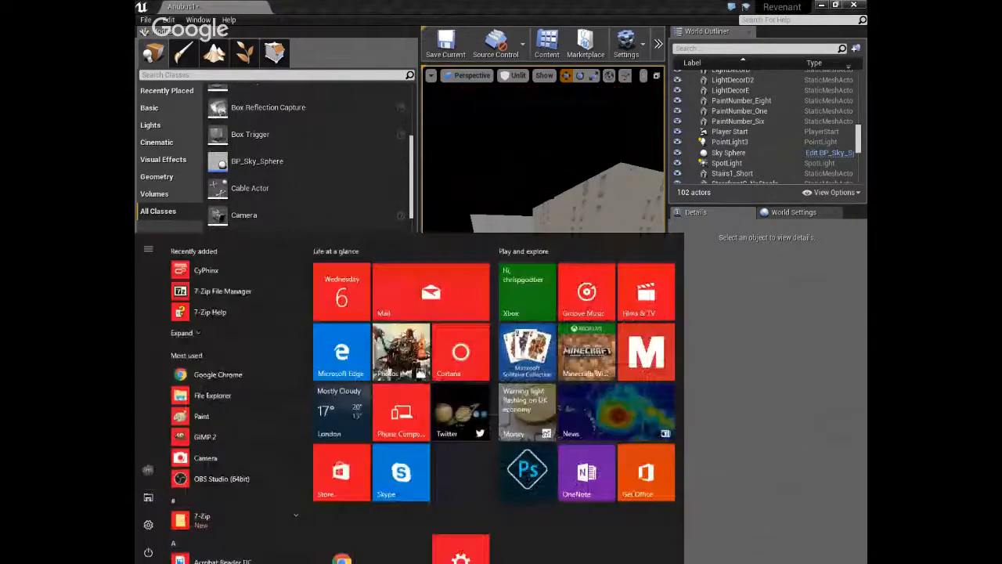
type("spo")
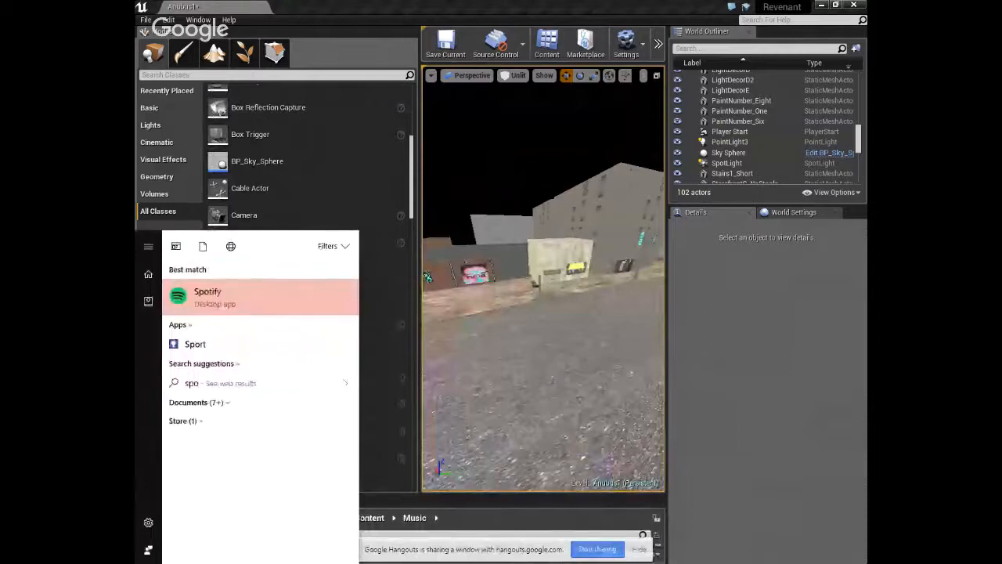
key("Escape")
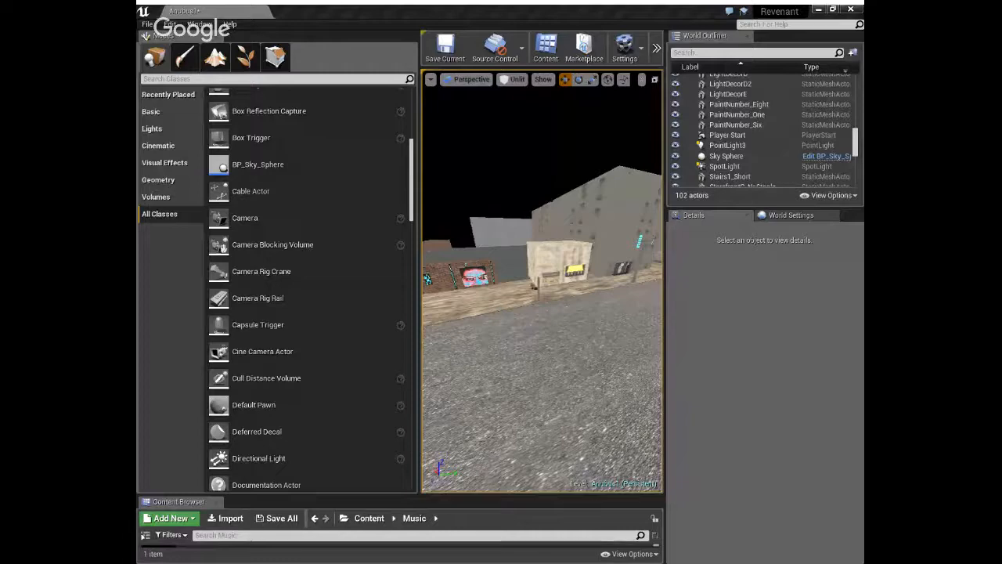
left_click(626, 202)
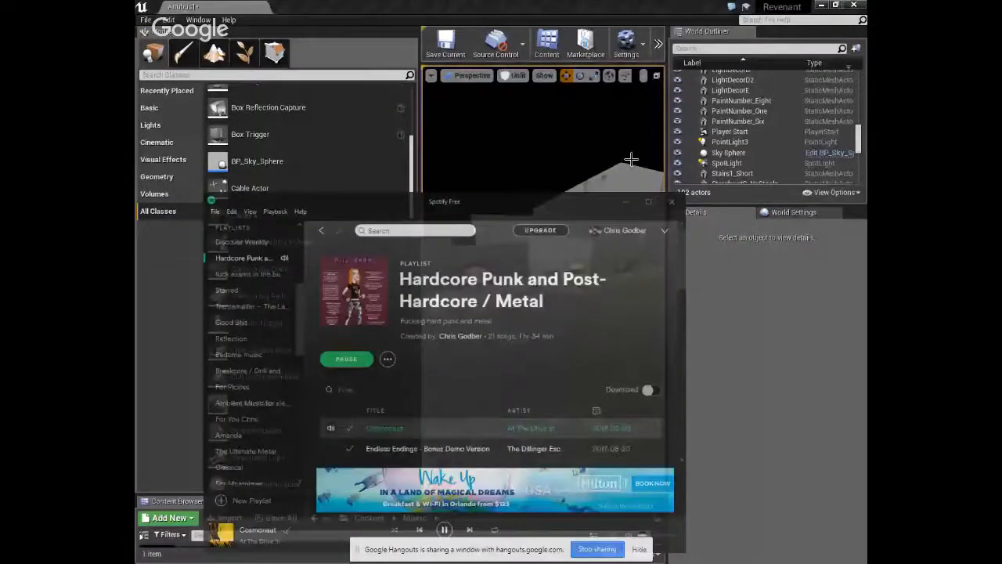
Review the All Classes entries from the camera actors down to the landscape actors.
scroll(317, 407, "down", 2)
scroll(317, 407, "down", 2)
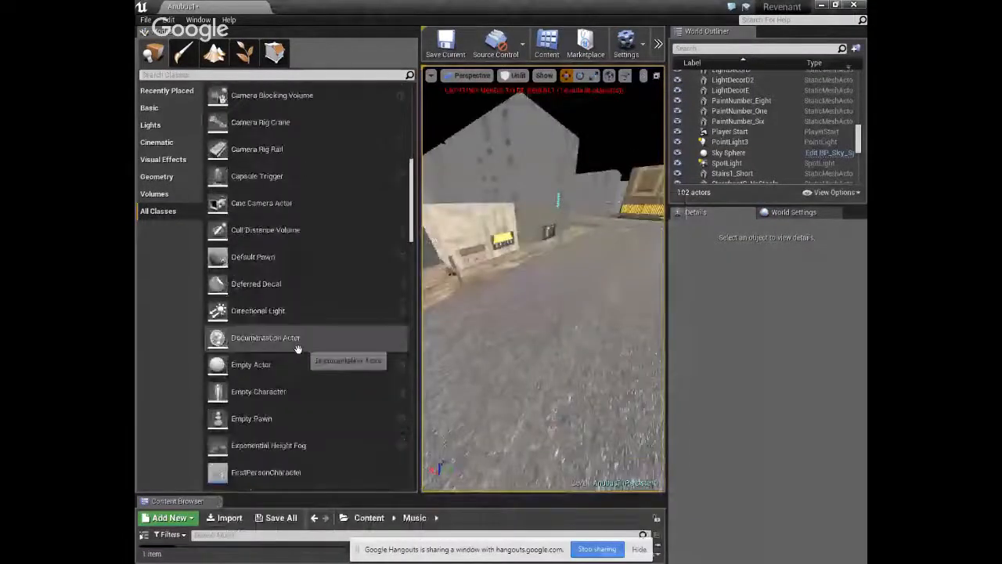
scroll(300, 376, "down", 2)
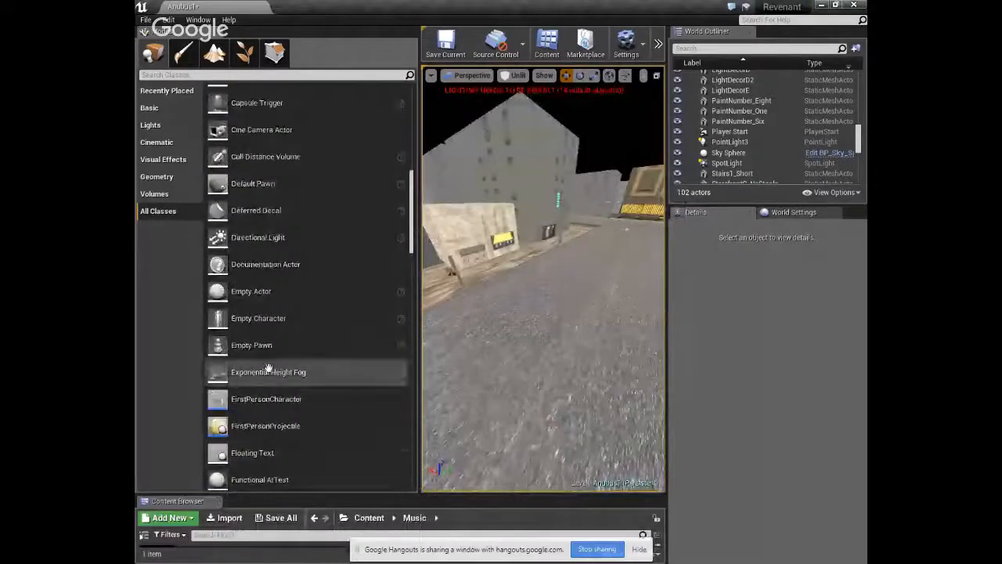
scroll(291, 395, "down", 3)
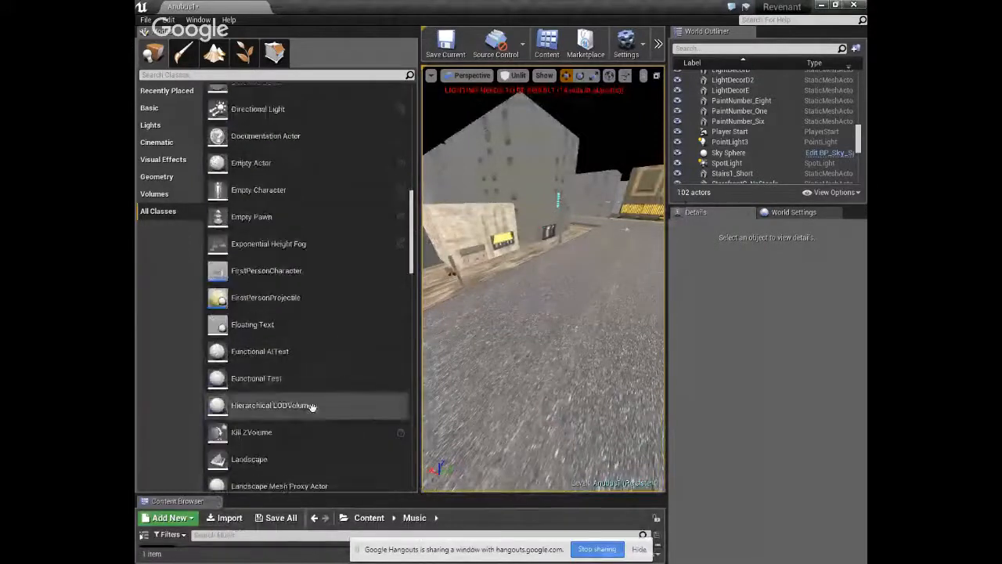
Look through the placeable actor categories, from recently placed and basic to lights, visual effects, geometry and volumes, for a sound actor.
scroll(303, 384, "up", 8)
scroll(251, 306, "up", 8)
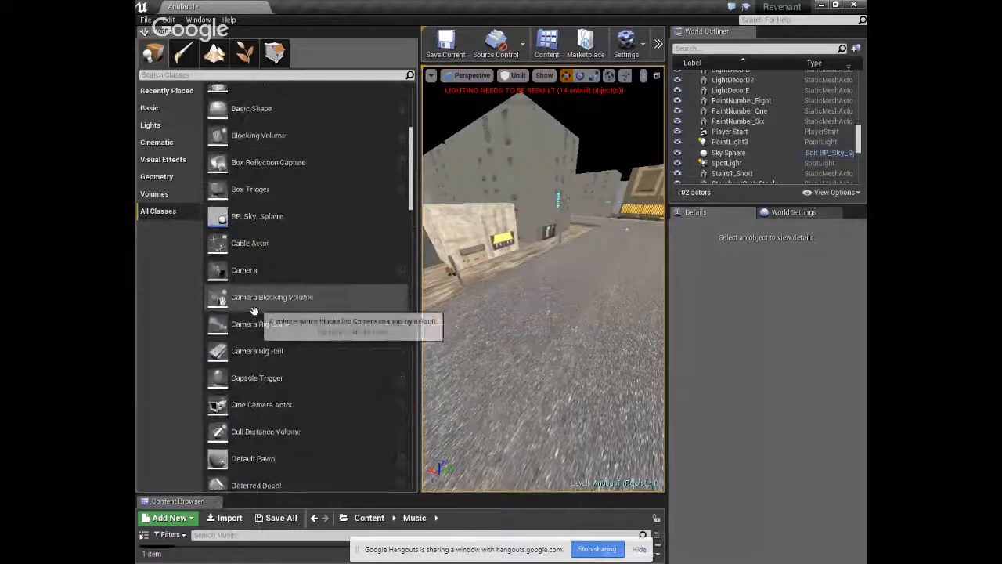
left_click(167, 91)
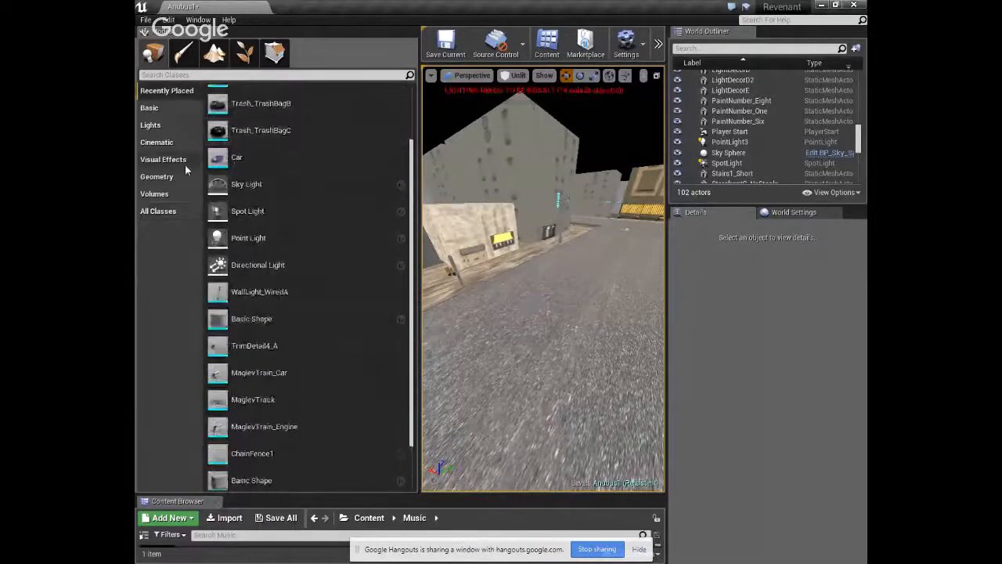
left_click(154, 108)
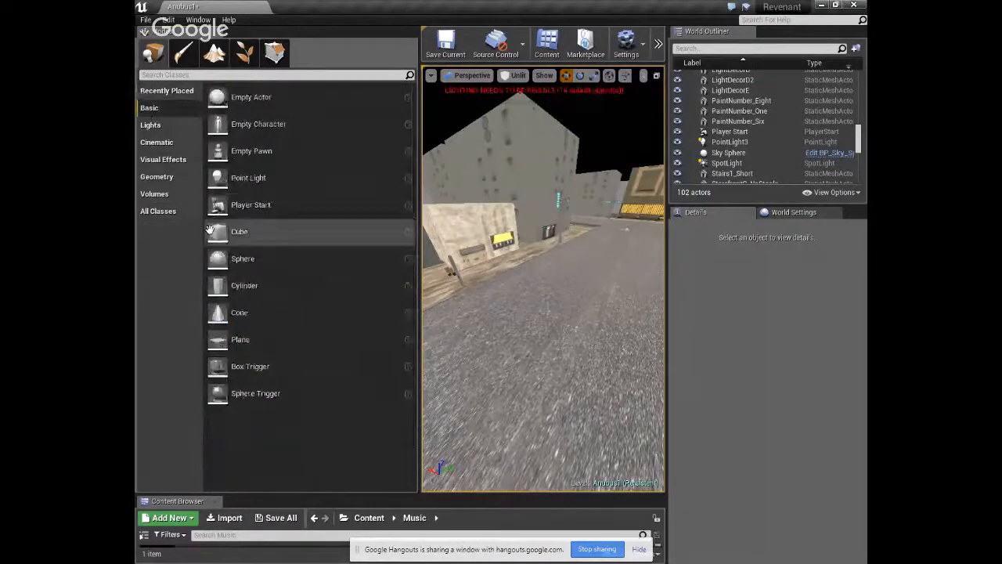
left_click(169, 143)
left_click(159, 128)
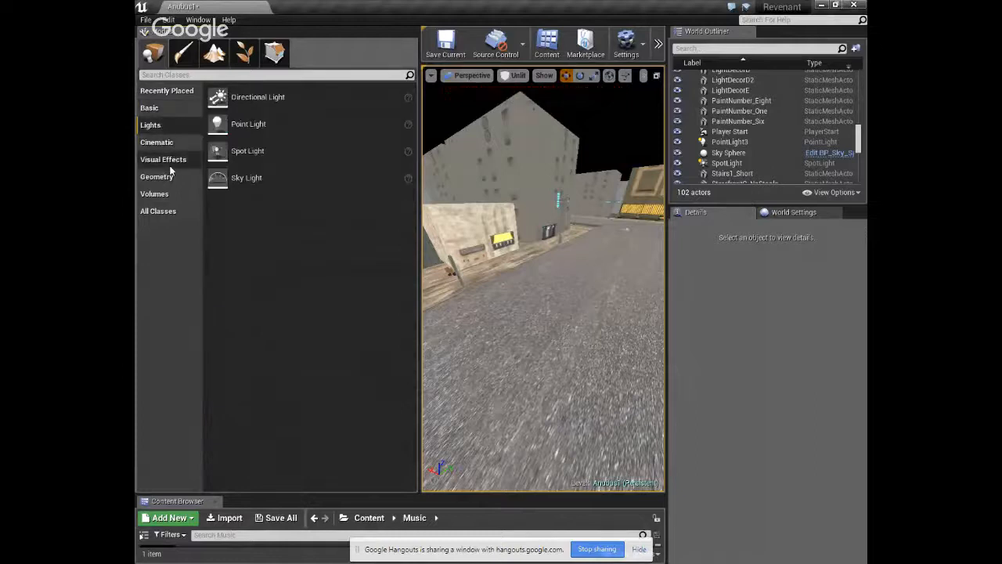
left_click(163, 159)
left_click(156, 176)
left_click(173, 199)
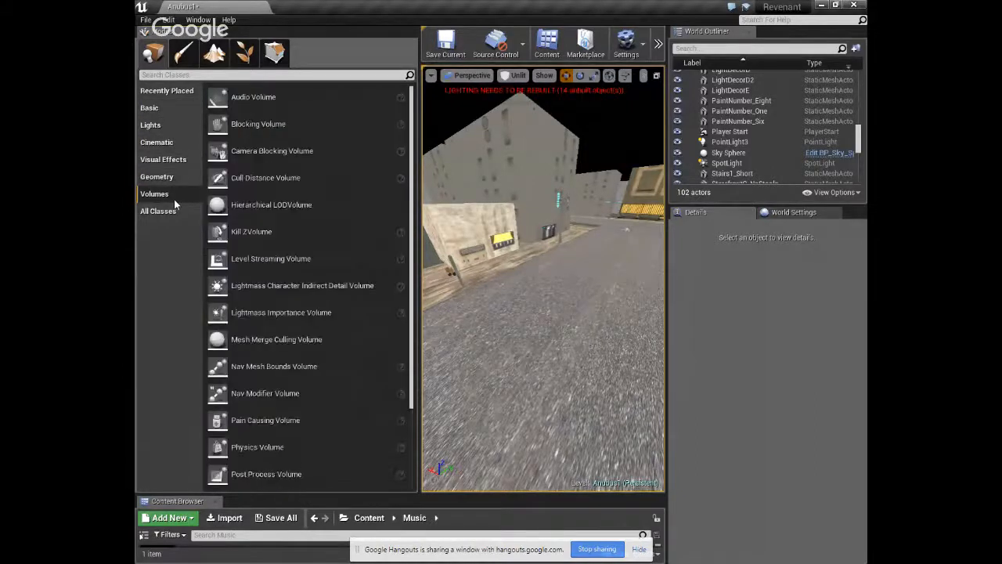
scroll(274, 258, "down", 3)
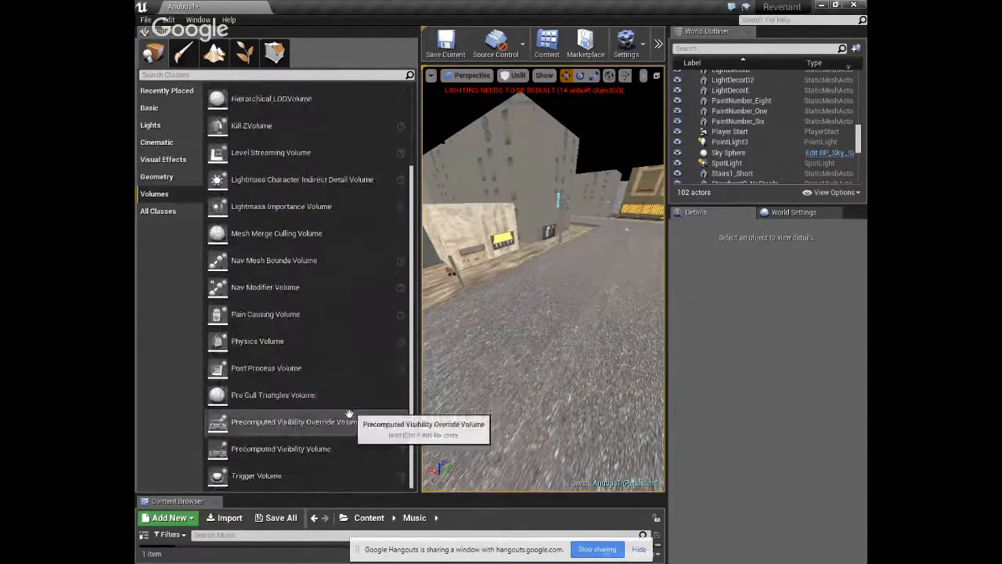
scroll(308, 459, "up", 3)
Place an Ambient Sound actor from the full class list on the street in the level.
left_click(158, 213)
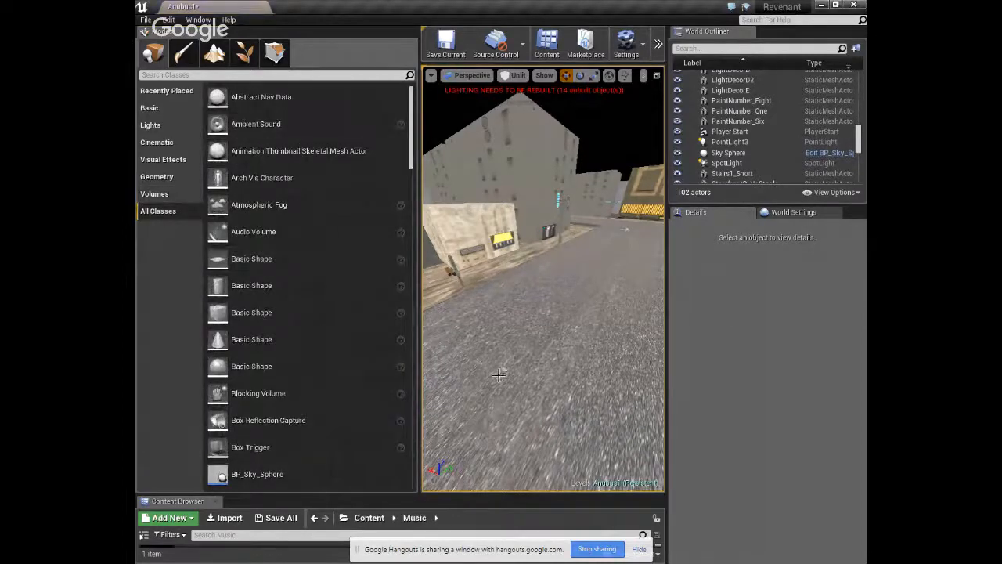
left_click_drag(498, 375, 503, 369)
right_click_drag(479, 389, 506, 370)
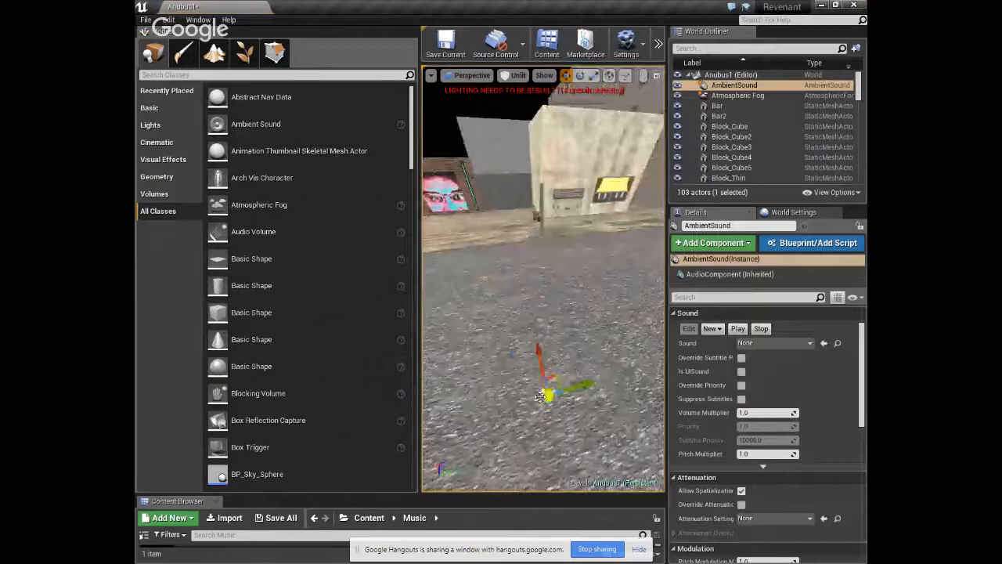
Raise the ambient sound actor high above the street, to a Z location of about 1340 cm.
left_click_drag(544, 393, 537, 361)
right_click_drag(541, 366, 445, 364)
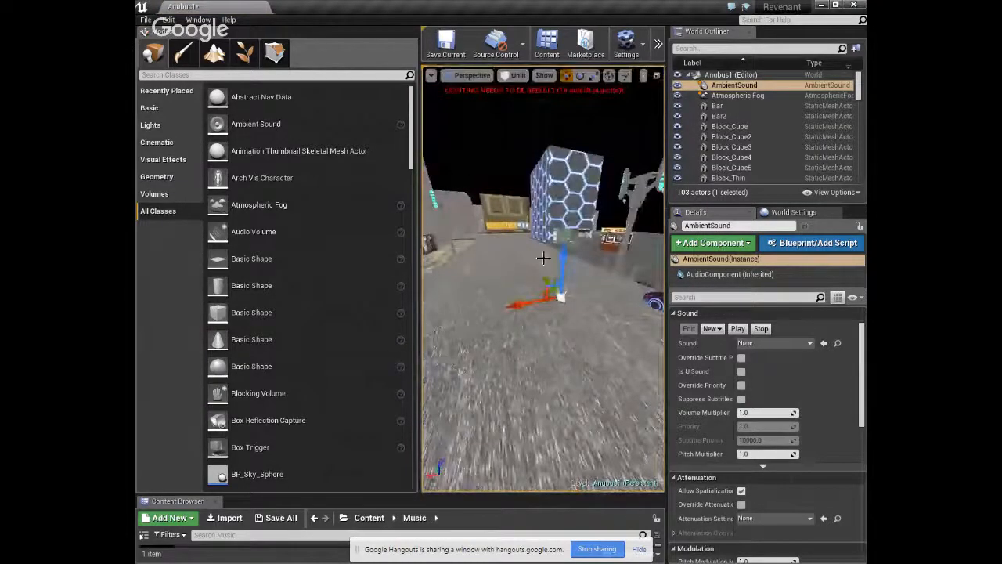
left_click_drag(563, 258, 557, 168)
right_click_drag(558, 202, 557, 276)
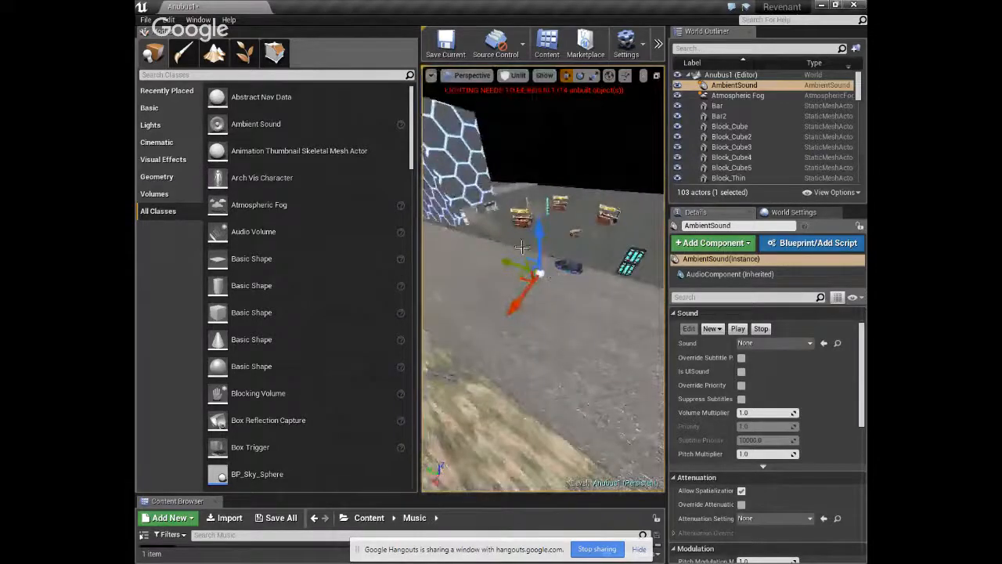
left_click_drag(539, 243, 535, 137)
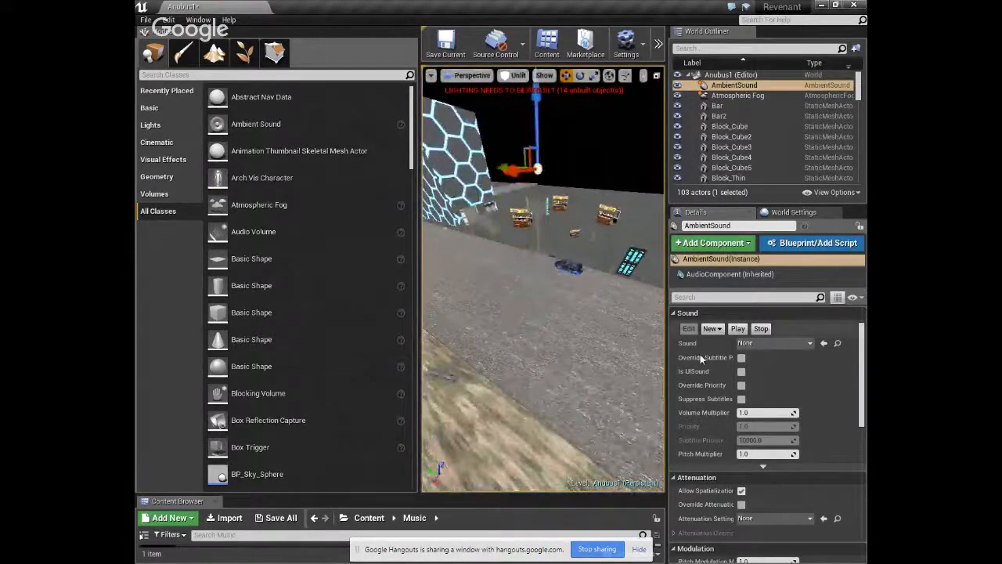
Assign the Parvus_Decree_-_03_-_Final_Enlightenment sound wave to the ambient sound actor.
left_click(775, 342)
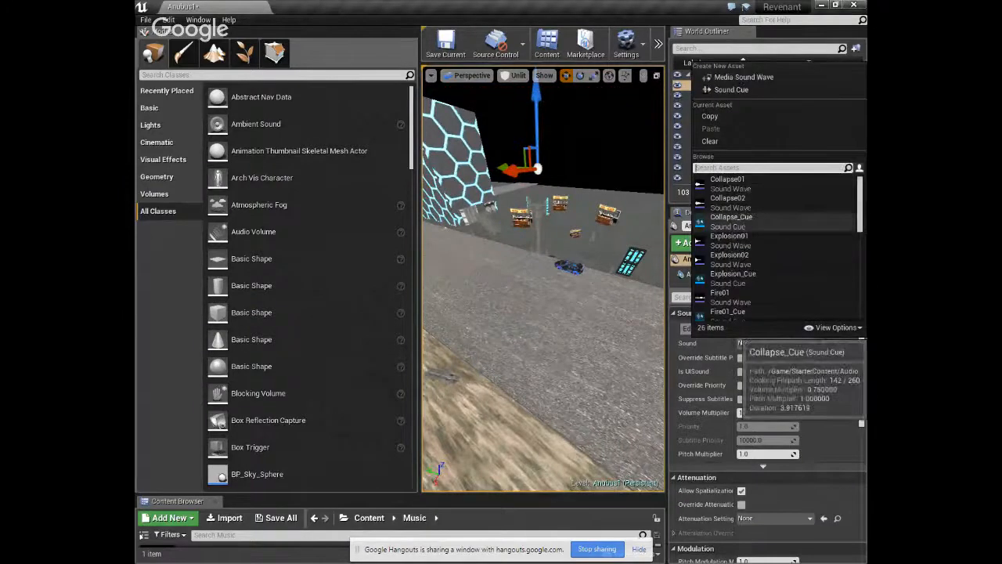
scroll(775, 280, "down", 2)
scroll(775, 283, "down", 5)
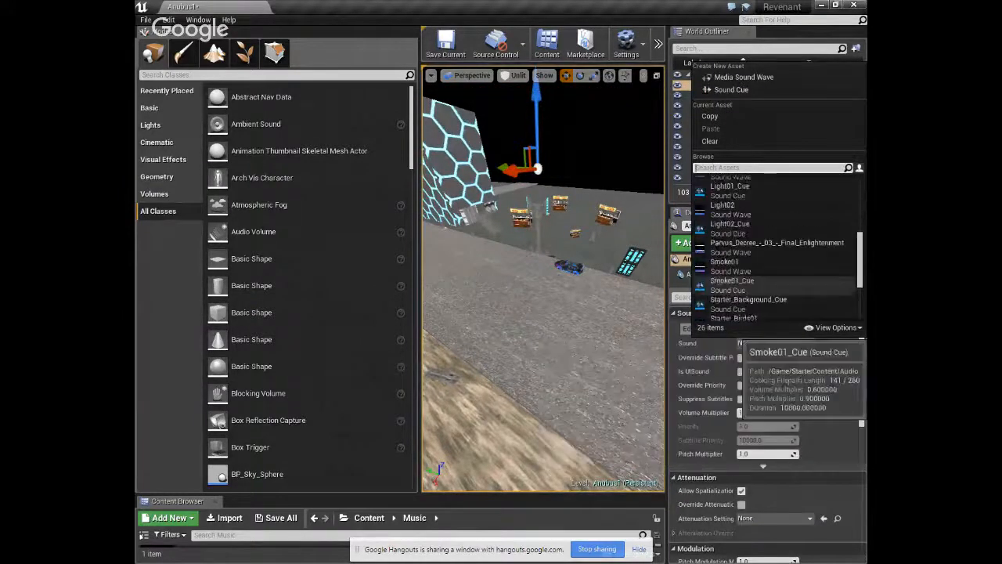
scroll(753, 297, "down", 1)
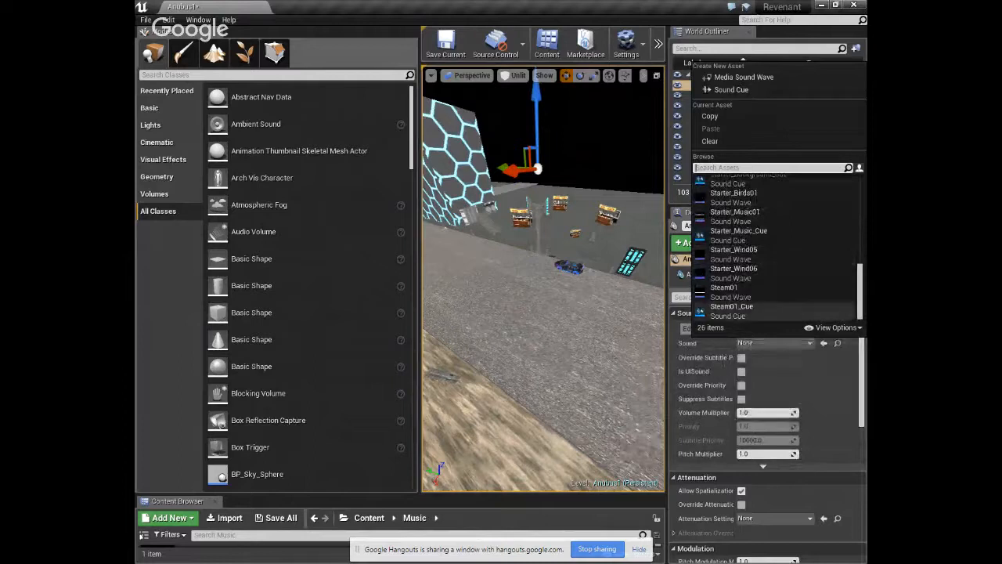
scroll(754, 305, "up", 3)
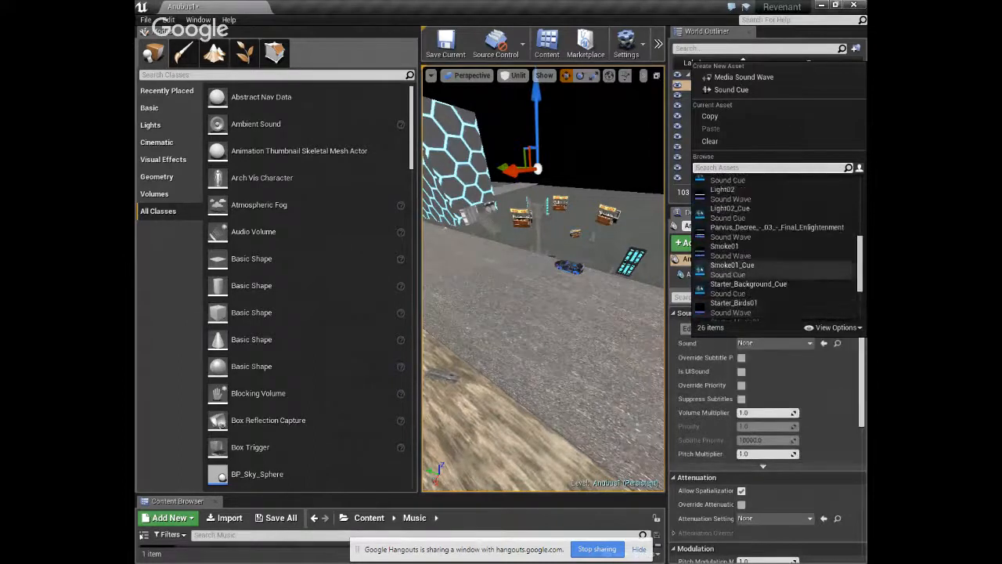
left_click(748, 232)
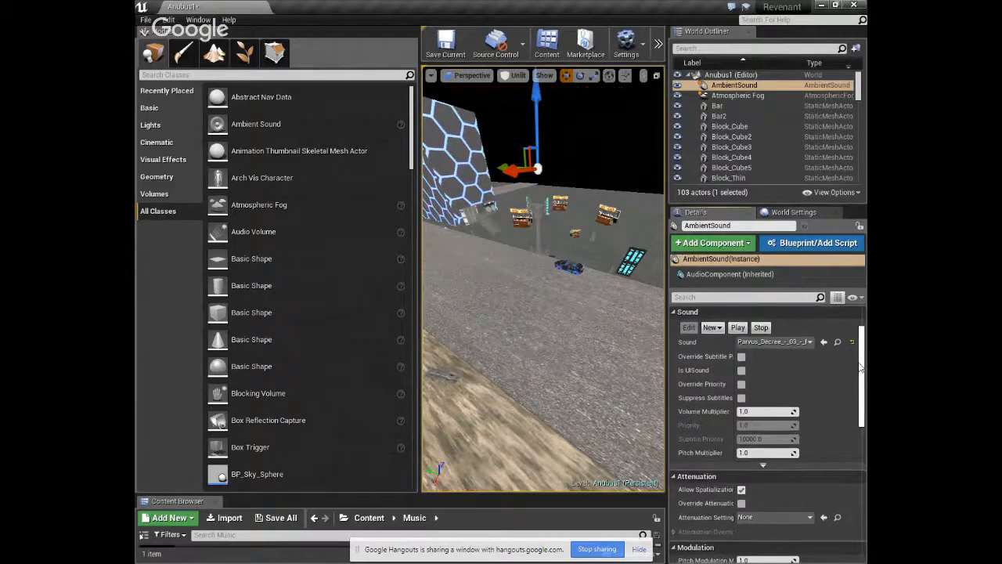
Review the ambient sound's transform, attenuation, modulation, activation and actor properties, including the available attenuation assets.
scroll(859, 374, "down", 1)
scroll(860, 374, "up", 3)
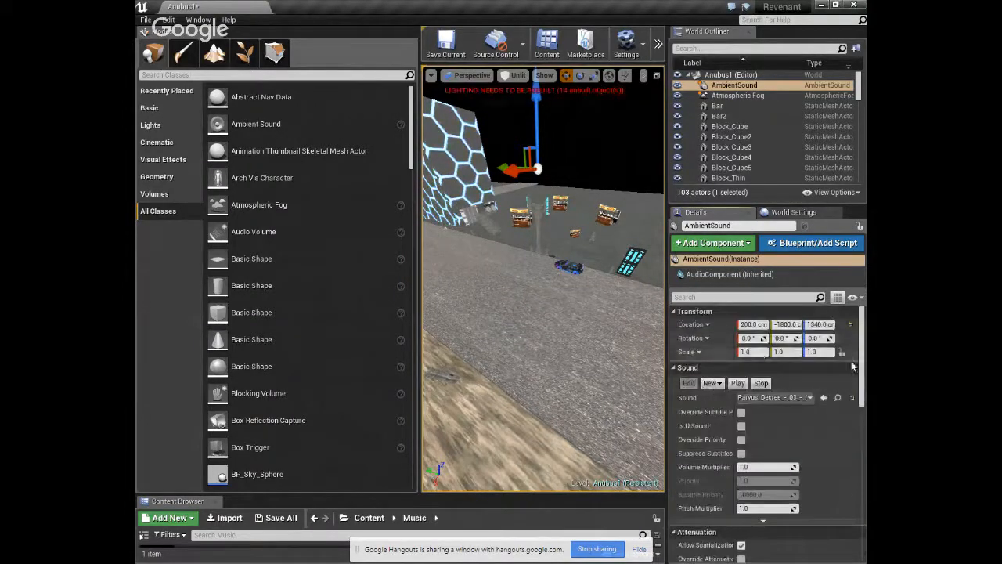
scroll(862, 362, "down", 5)
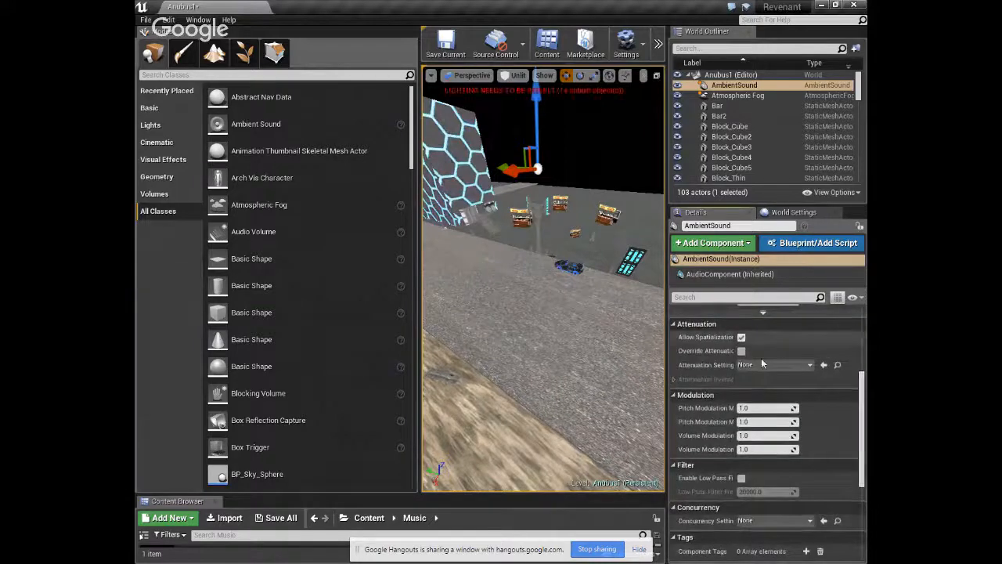
left_click(770, 365)
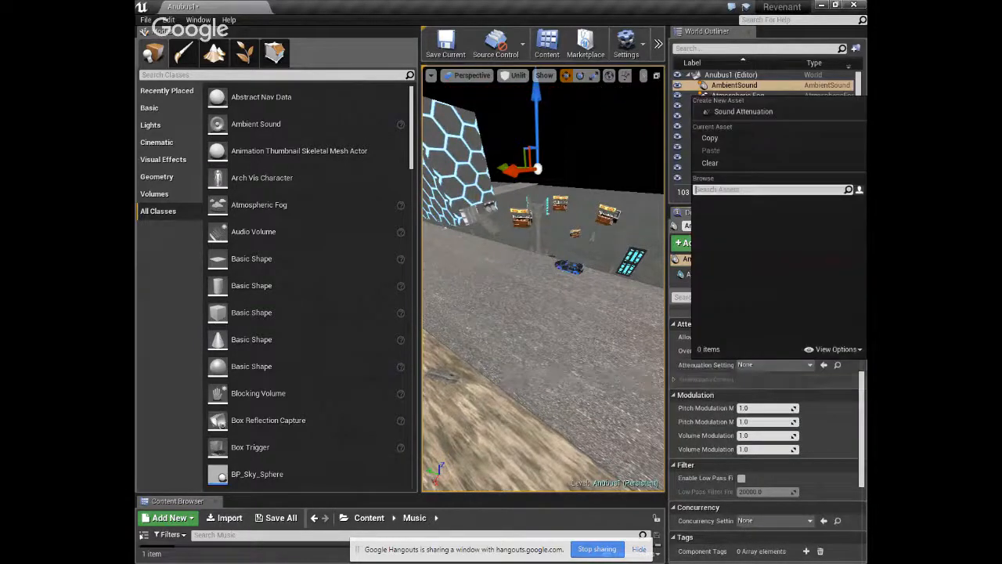
left_click(747, 407)
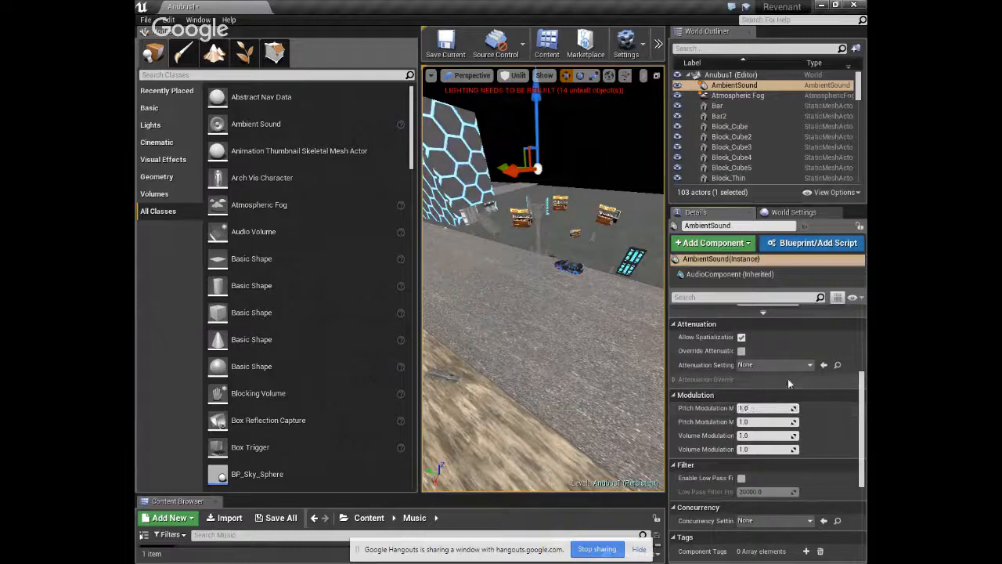
left_click_drag(863, 430, 865, 502)
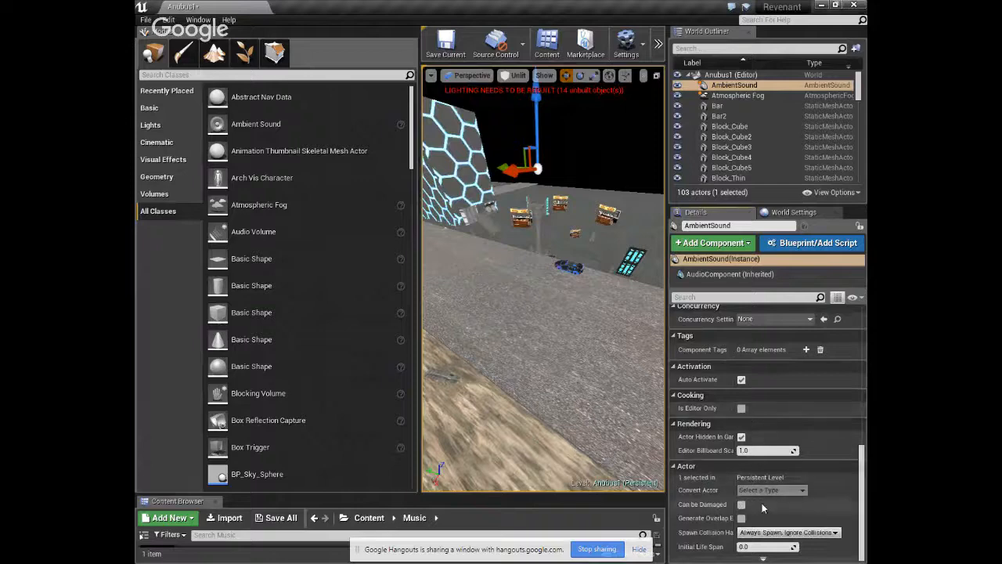
left_click_drag(862, 511, 818, 372)
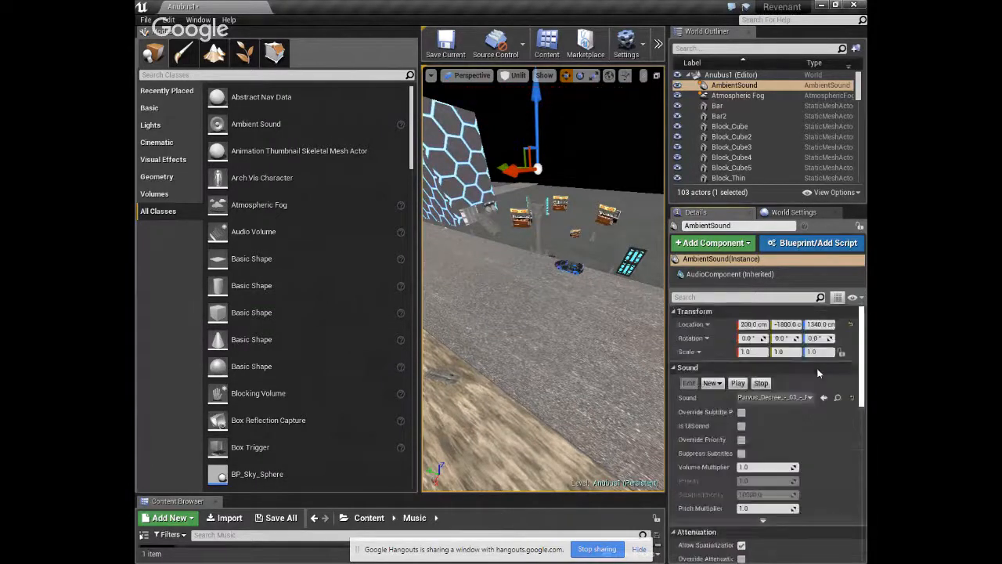
Change the ambient sound actor's sound to the Starter_Music01 sound wave.
left_click(763, 400)
scroll(775, 329, "down", 3)
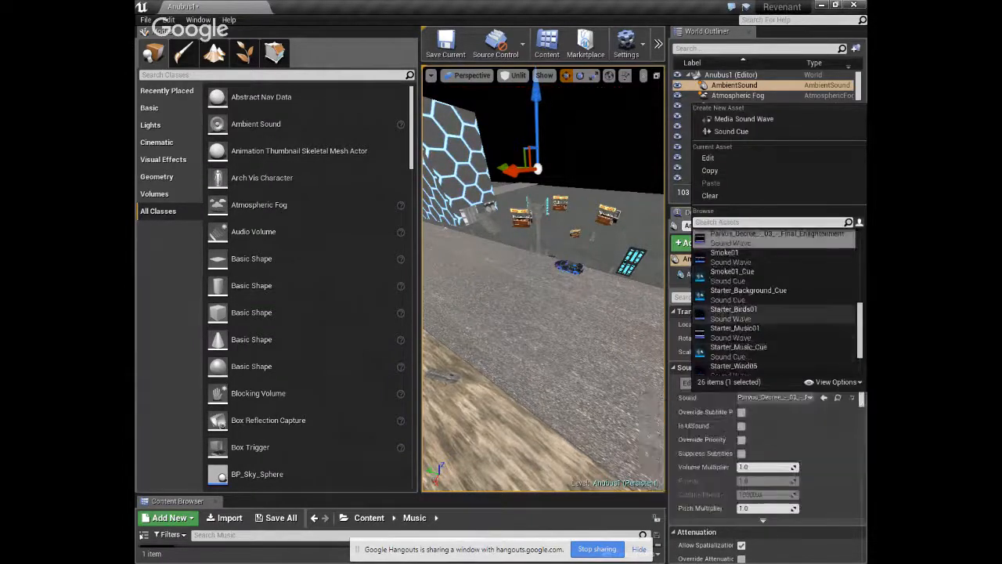
left_click(769, 333)
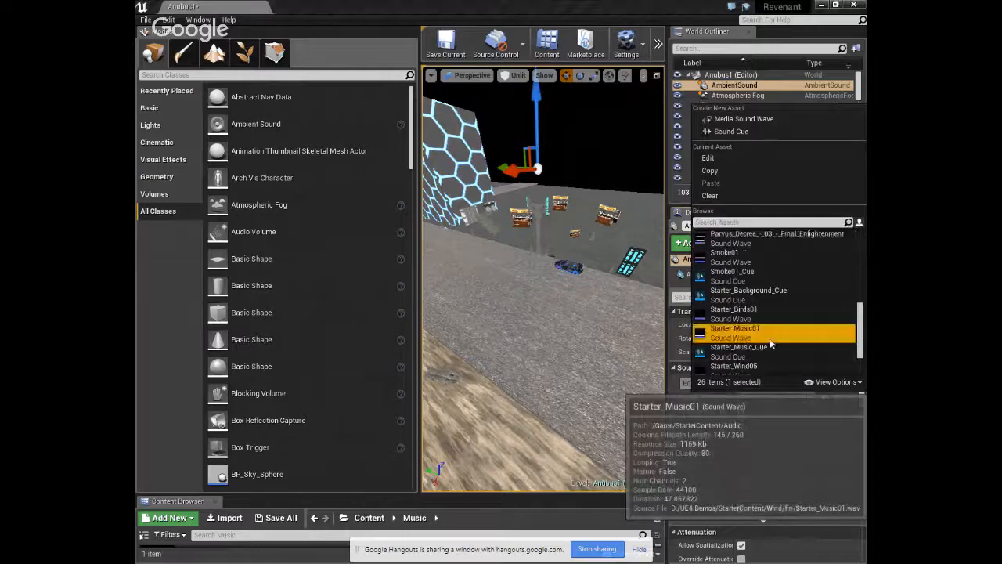
Switch the ambient sound actor's sound to Steam01_Cue.
left_click(776, 399)
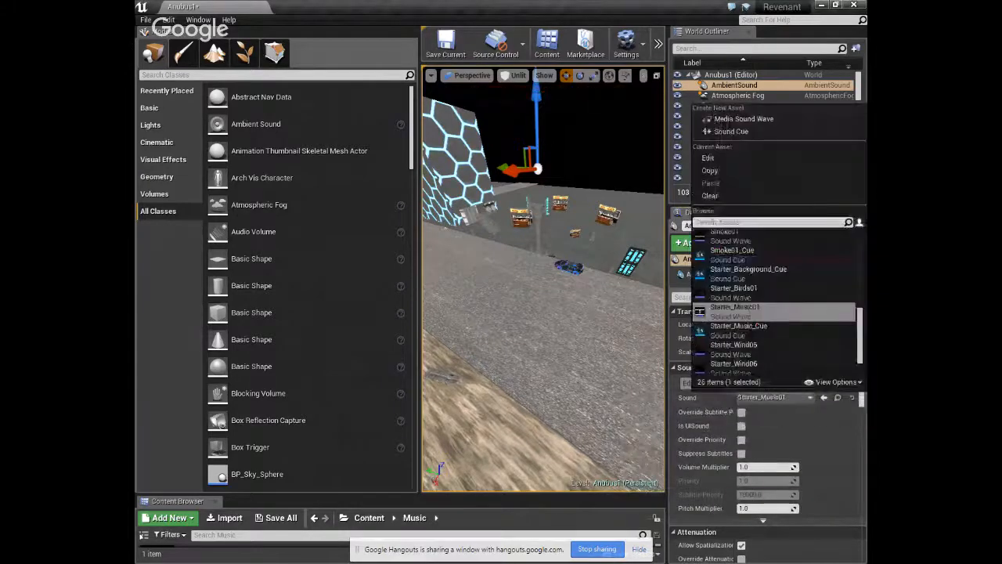
scroll(775, 351, "down", 1)
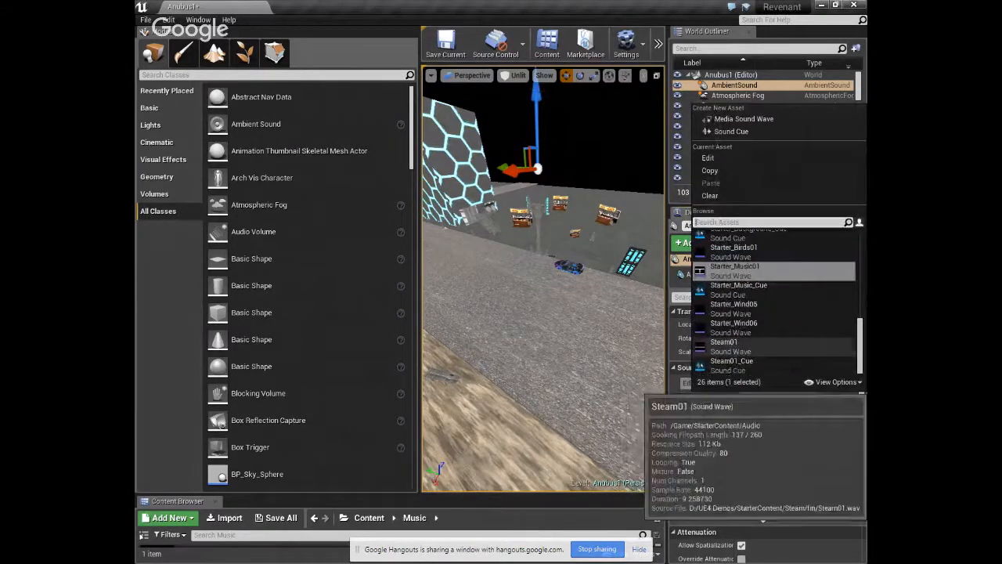
left_click(736, 365)
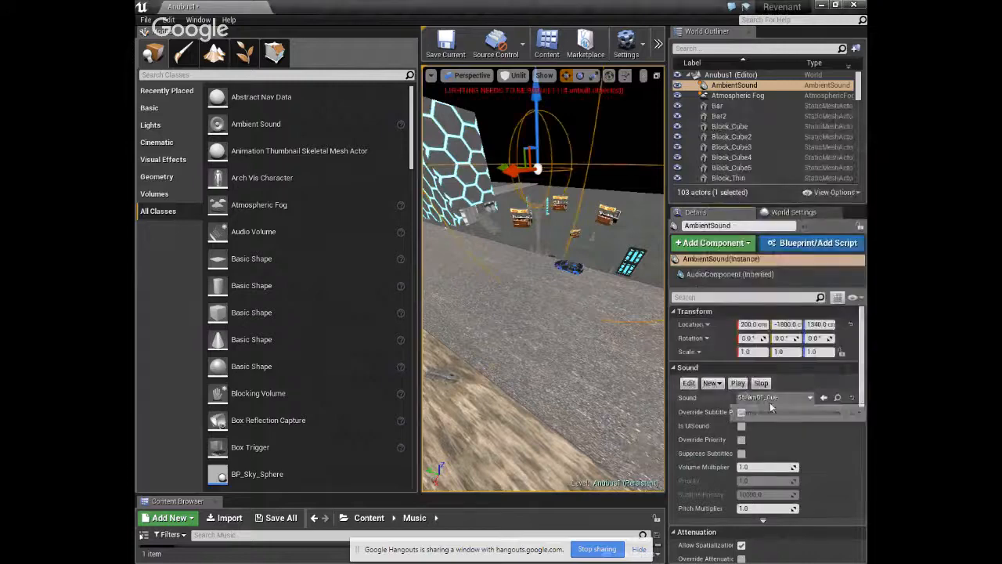
Browse the available sound assets and set the ambient sound actor's sound to Starter_Background_Cue.
left_click(769, 398)
scroll(763, 304, "up", 2)
scroll(775, 303, "up", 4)
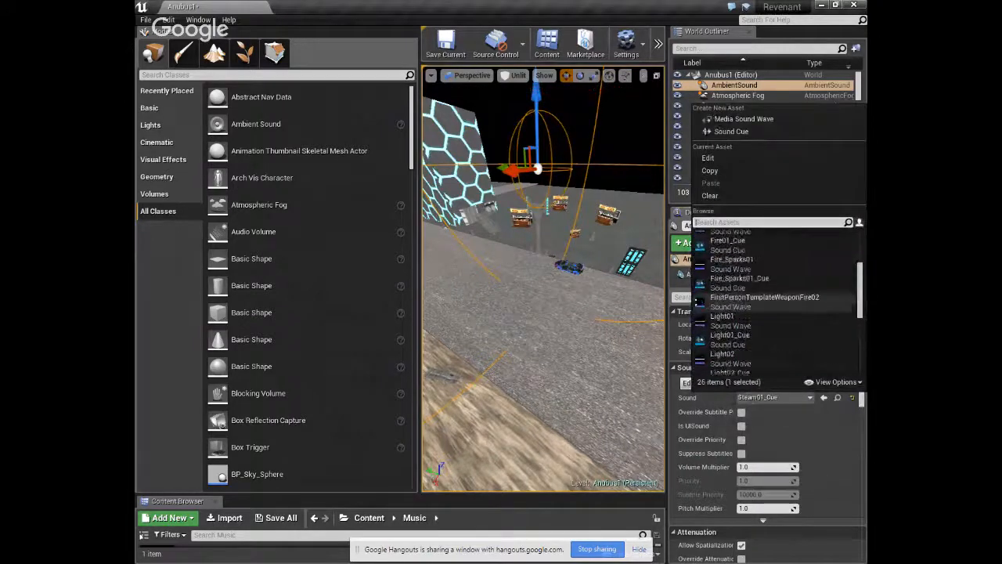
scroll(700, 316, "up", 3)
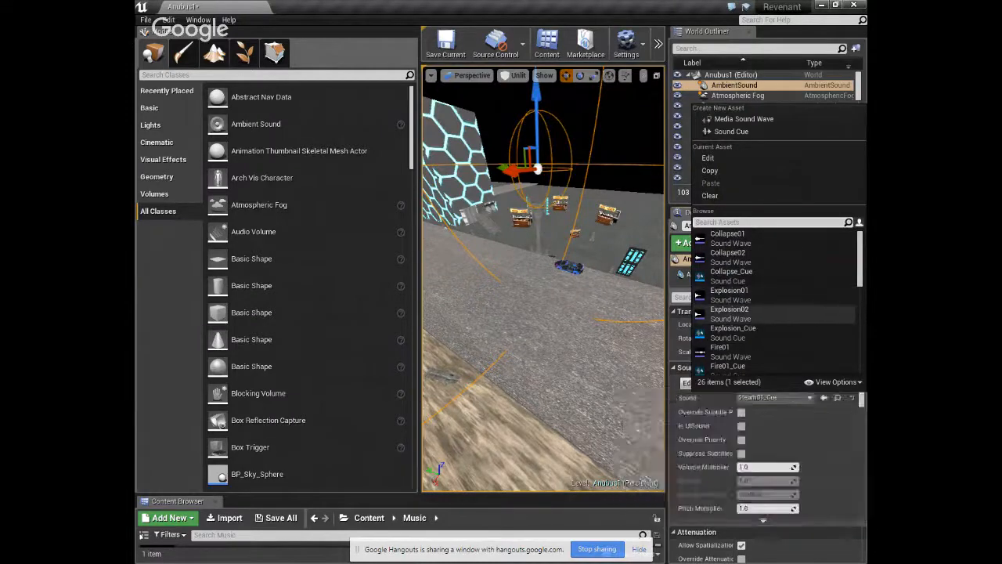
left_click(794, 403)
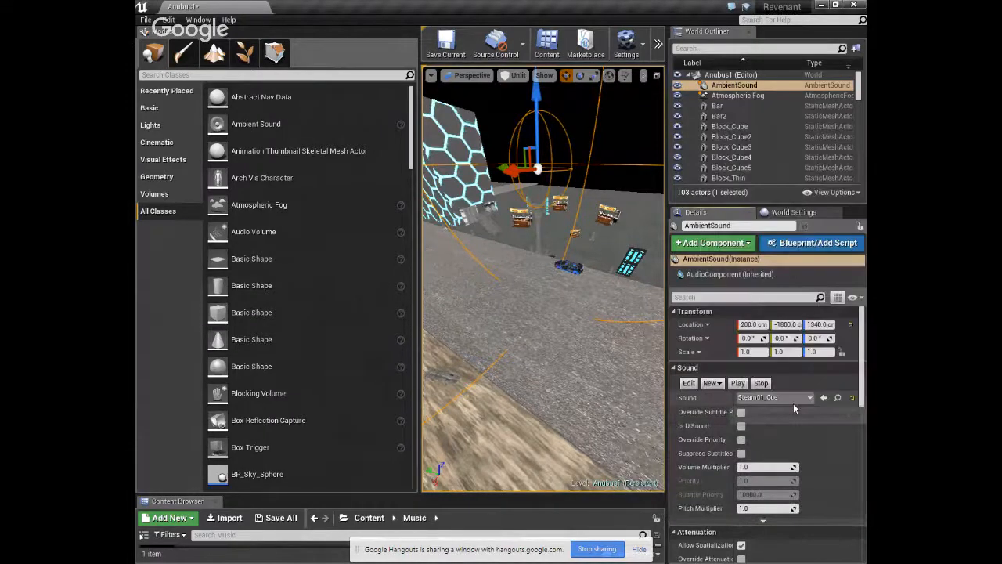
left_click(793, 404)
scroll(775, 343, "up", 3)
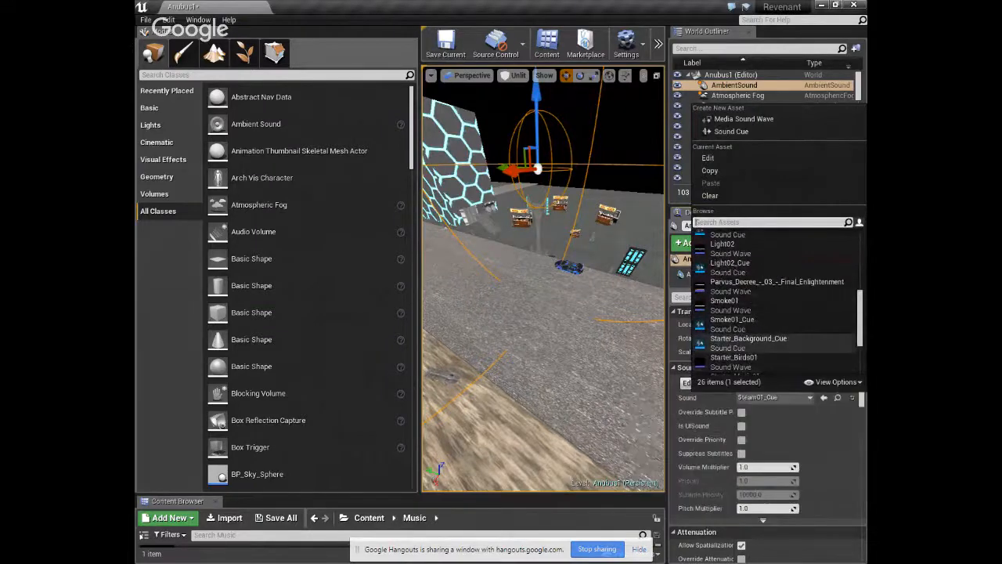
left_click(749, 341)
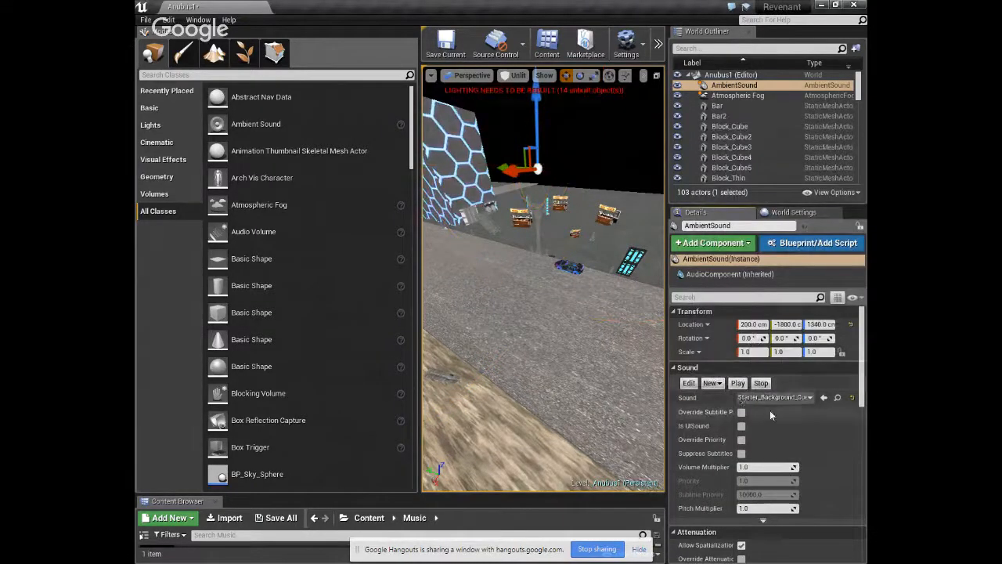
Lower the ambient sound's volume multiplier to about 0.64.
scroll(787, 433, "down", 2)
left_click_drag(783, 413, 756, 413)
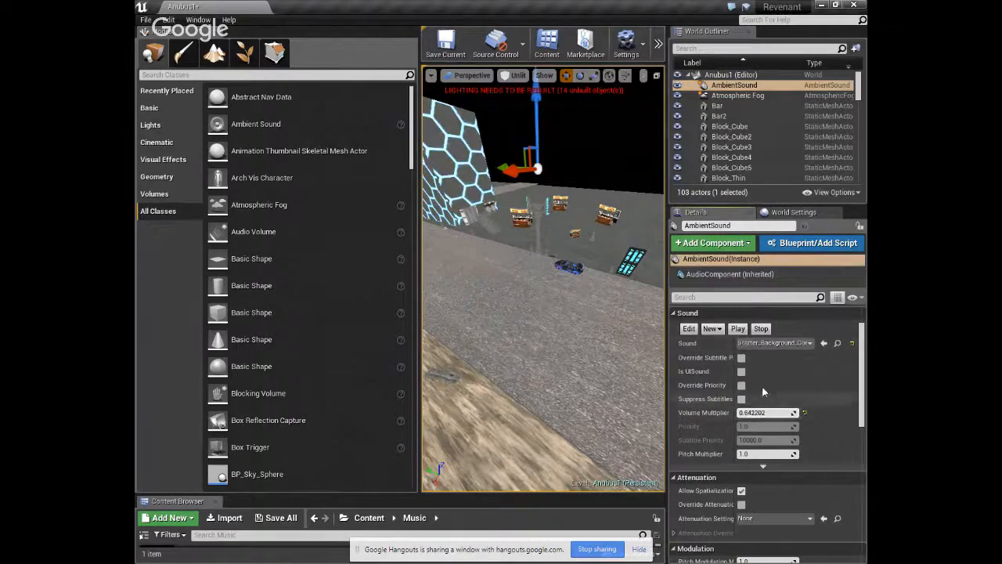
scroll(802, 407, "down", 1)
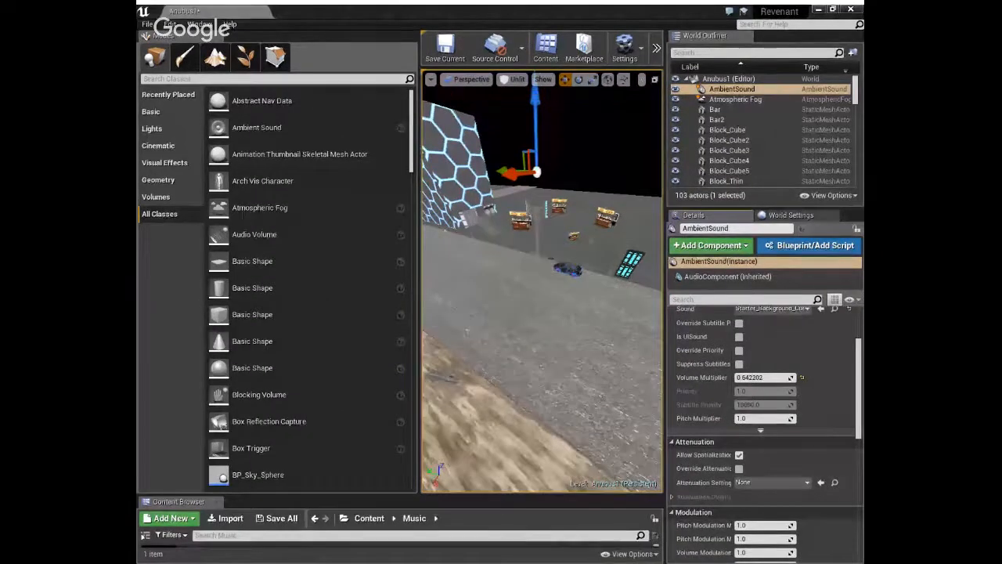
left_click(630, 217)
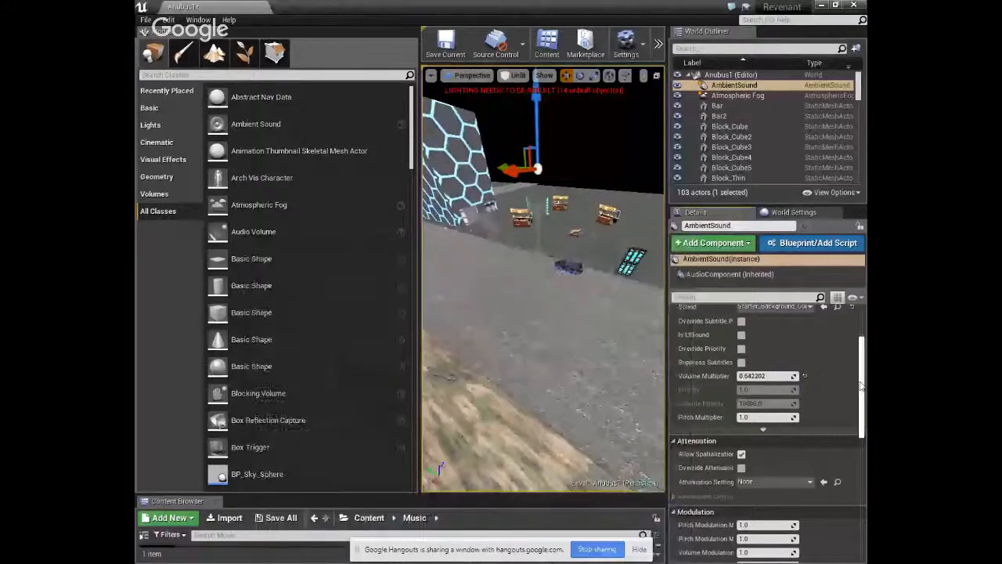
Play-test the level to hear the current background sound, and stop the preview.
left_click(658, 44)
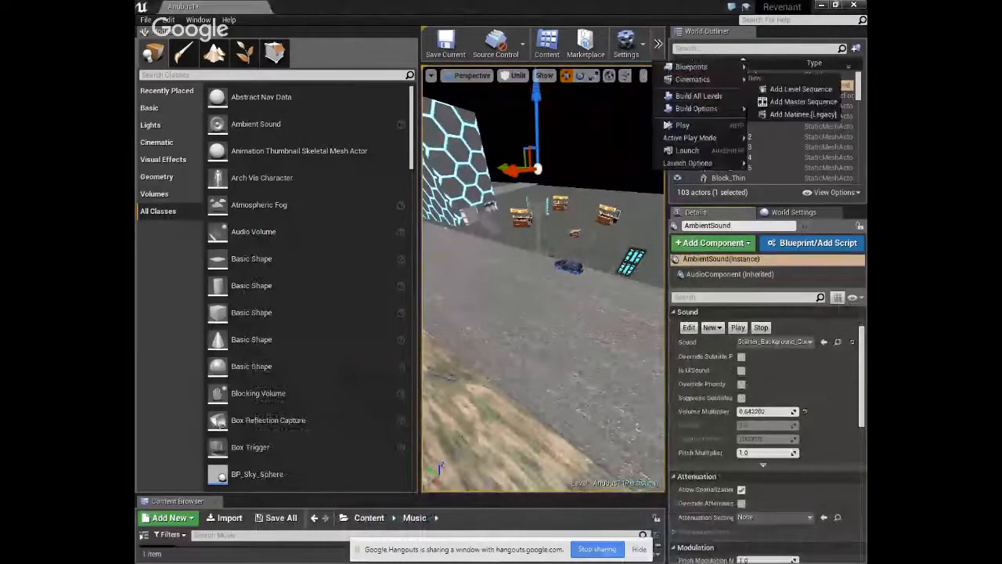
left_click(695, 124)
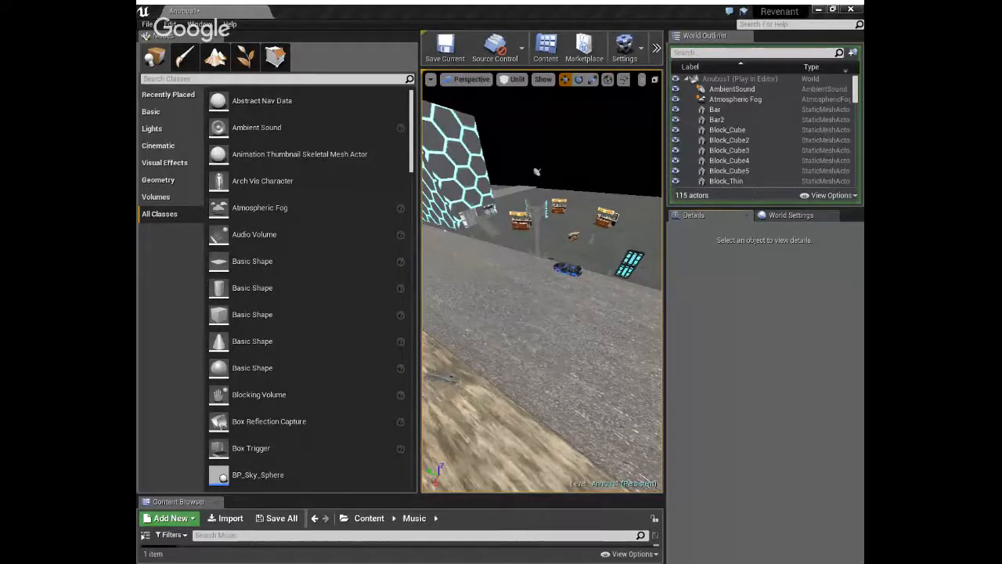
key("Escape")
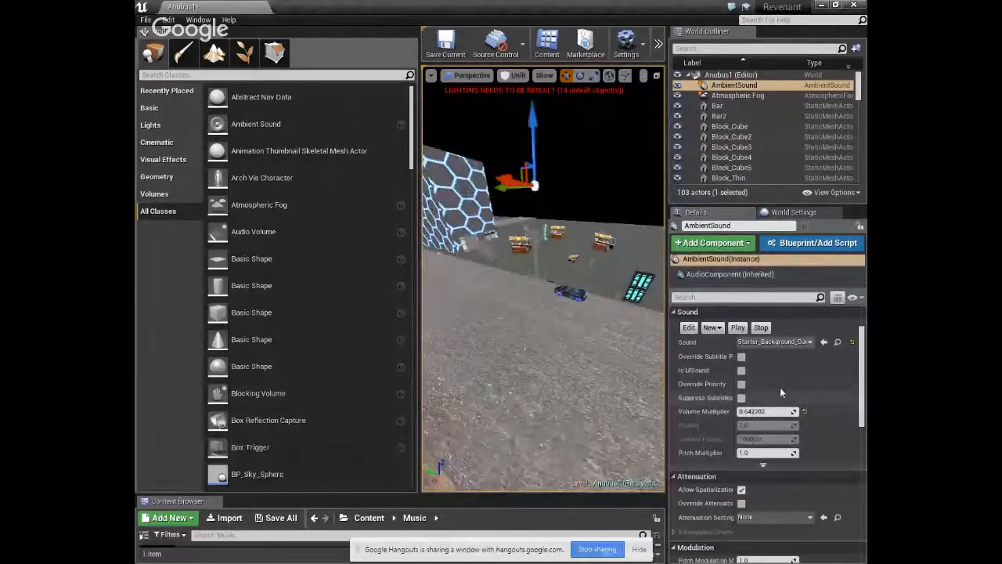
Set the ambient sound actor's sound to Parvus_Decree_-_03_-_Final_Enlightenment and play-test the level with it.
left_click(775, 342)
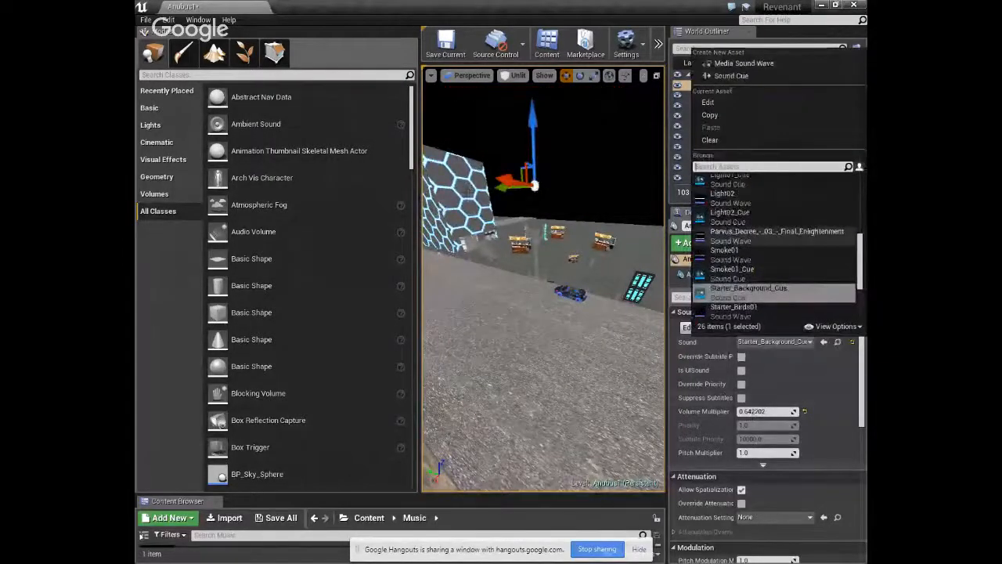
left_click(767, 232)
left_click(659, 43)
left_click(692, 125)
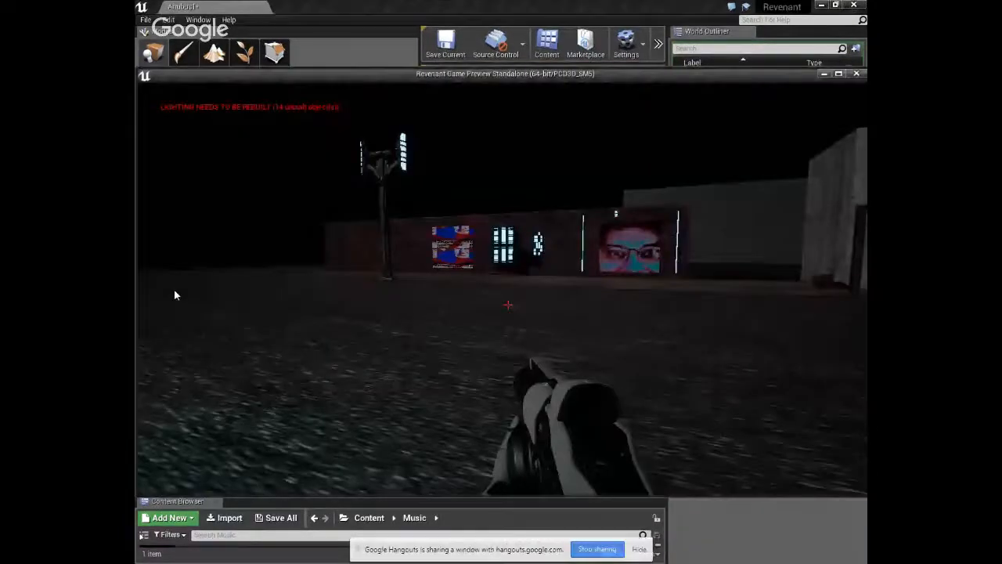
key("Escape")
Save the current level and build all levels.
left_click(146, 19)
left_click(179, 65)
left_click(658, 44)
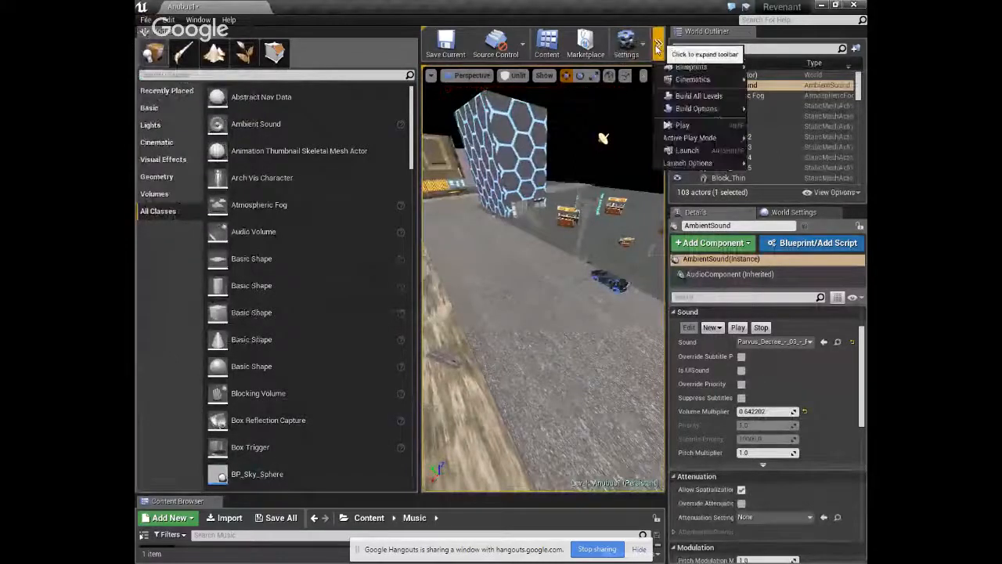
left_click(699, 96)
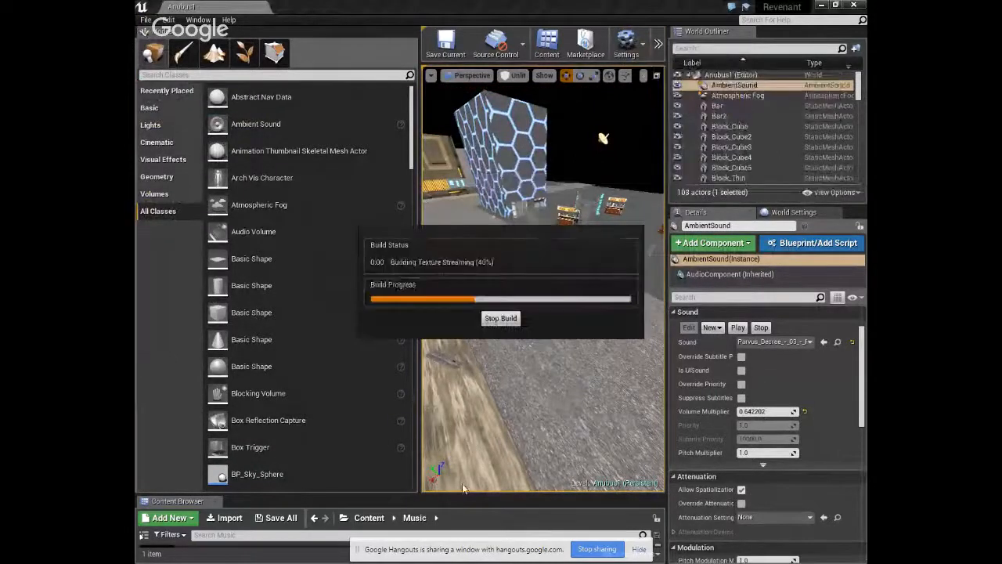
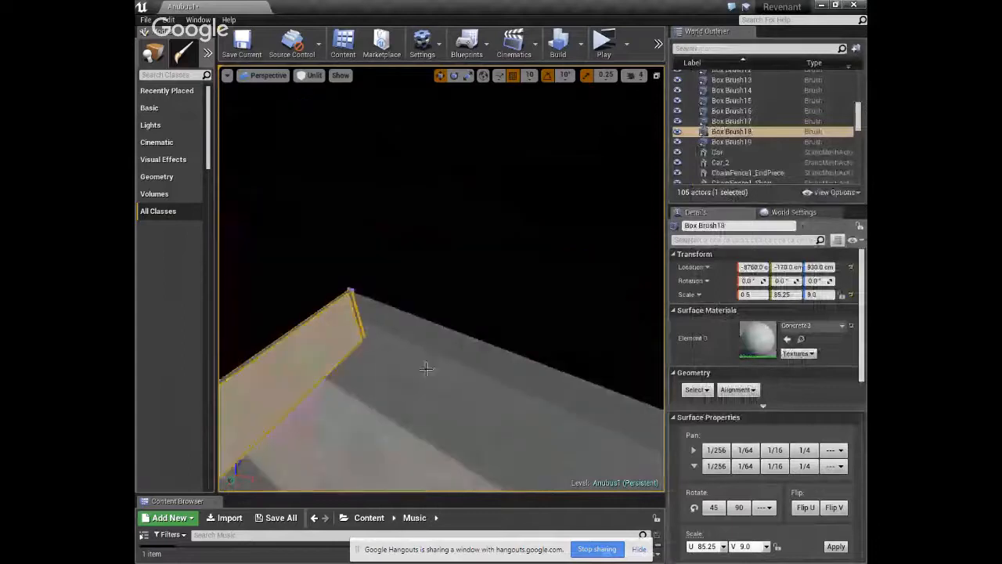
Apply the Concrete3 material to the untextured boundary wall Box Brush19.
left_click(427, 367)
left_click(807, 325)
type("c")
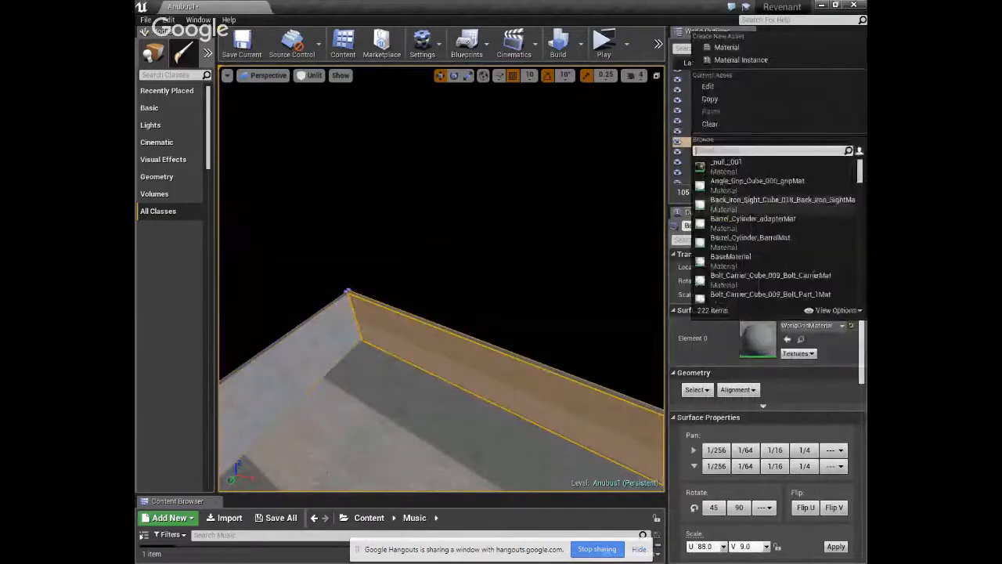
type("oncr")
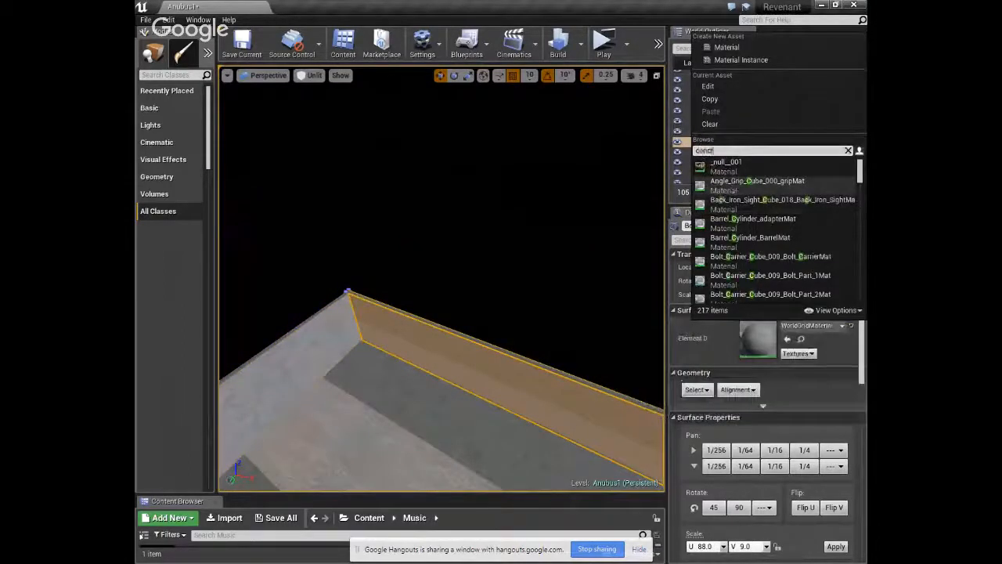
type("ete")
left_click(735, 203)
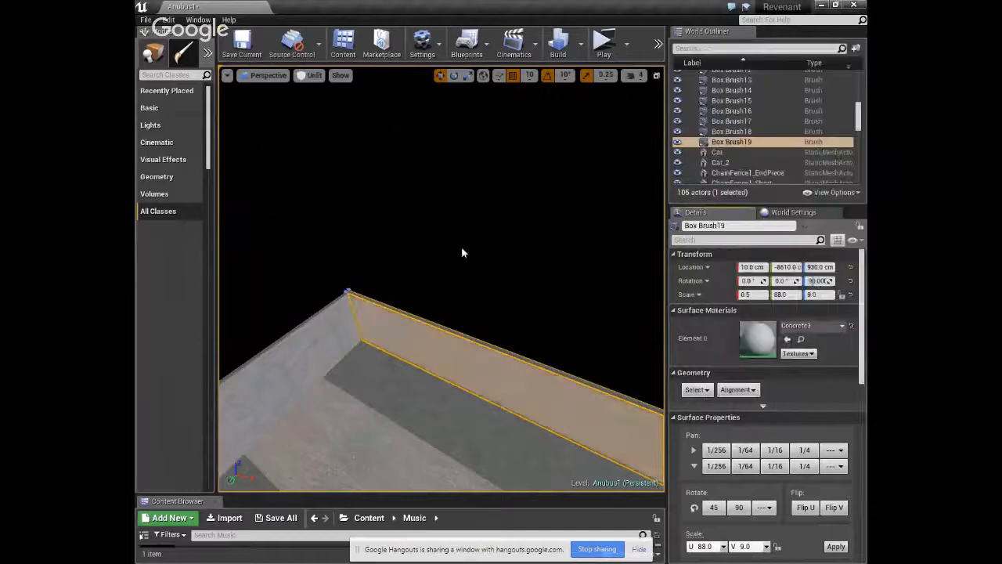
Replace the material of the boundary wall Box Brush14 with Concrete3.
right_click_drag(462, 252, 595, 252)
left_click(450, 215)
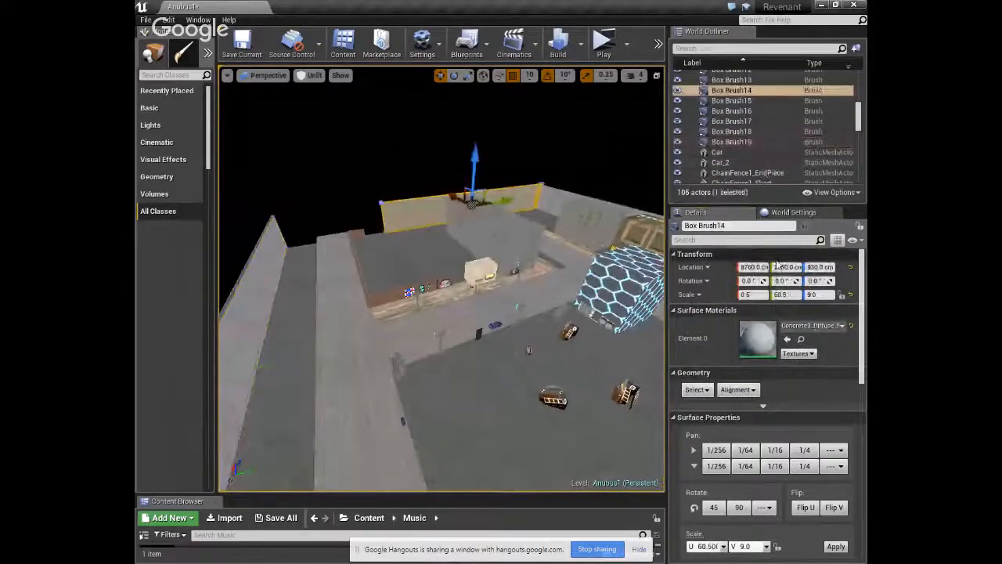
right_click(411, 214)
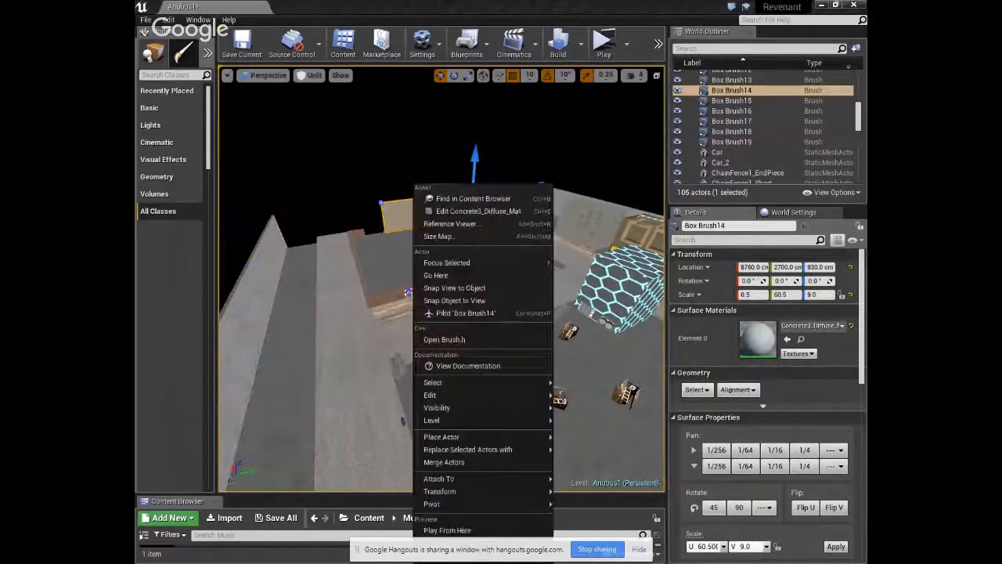
left_click(812, 325)
type("c")
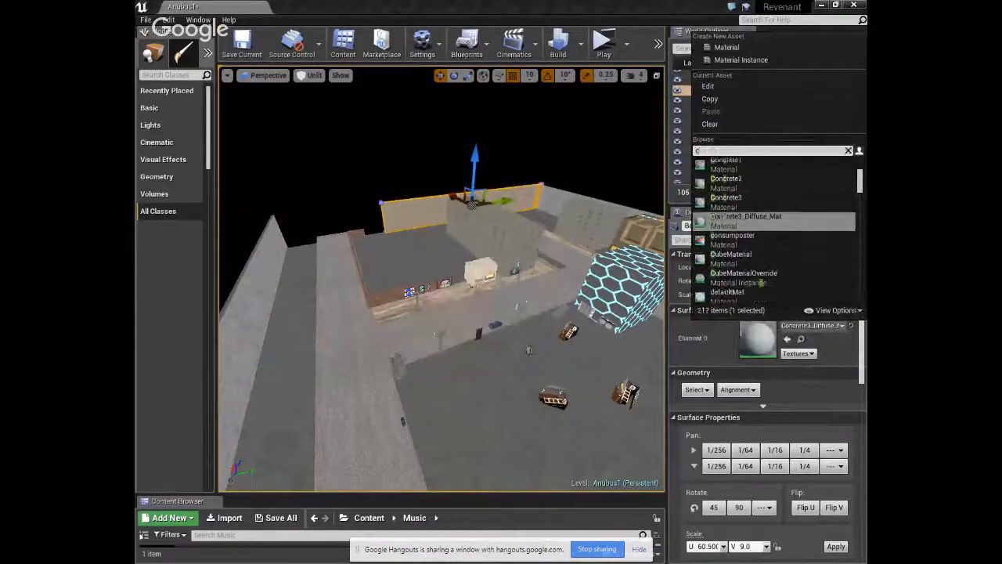
type("oncre")
type("c")
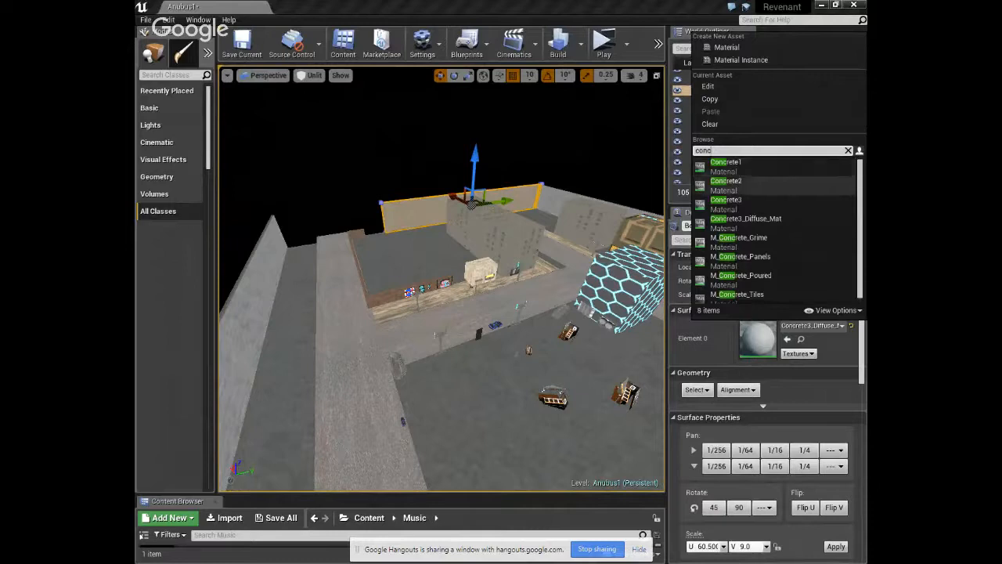
left_click(750, 207)
Replace the material of the boundary wall Box Brush15 with Concrete3.
left_click(595, 205)
right_click_drag(595, 205, 670, 205)
left_click(792, 327)
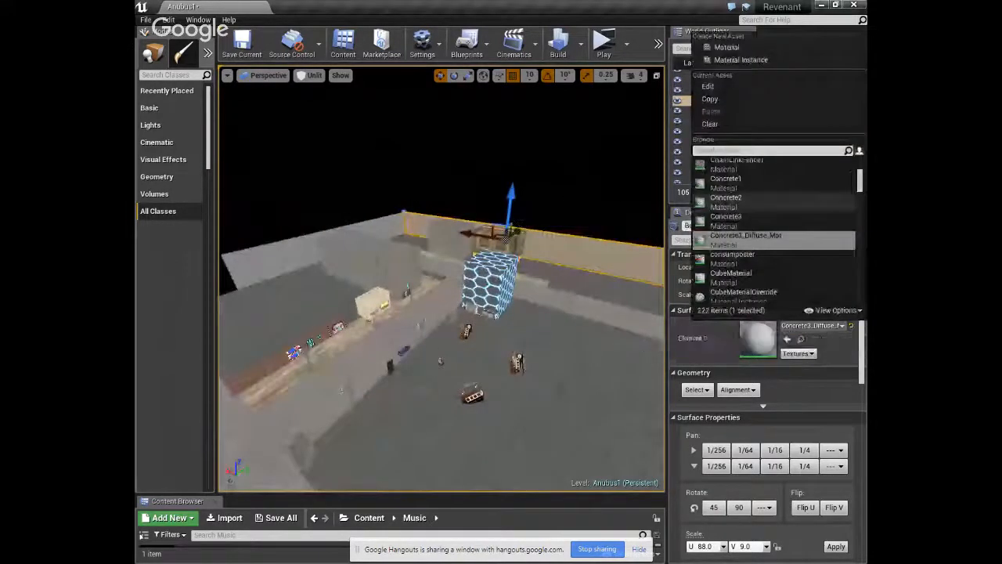
type("c")
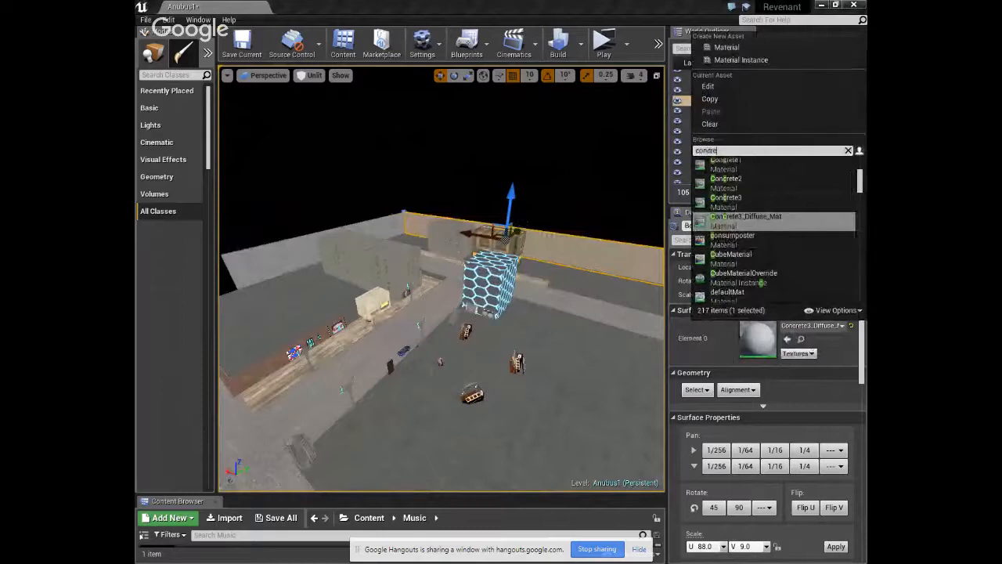
type("oncre")
left_click(726, 197)
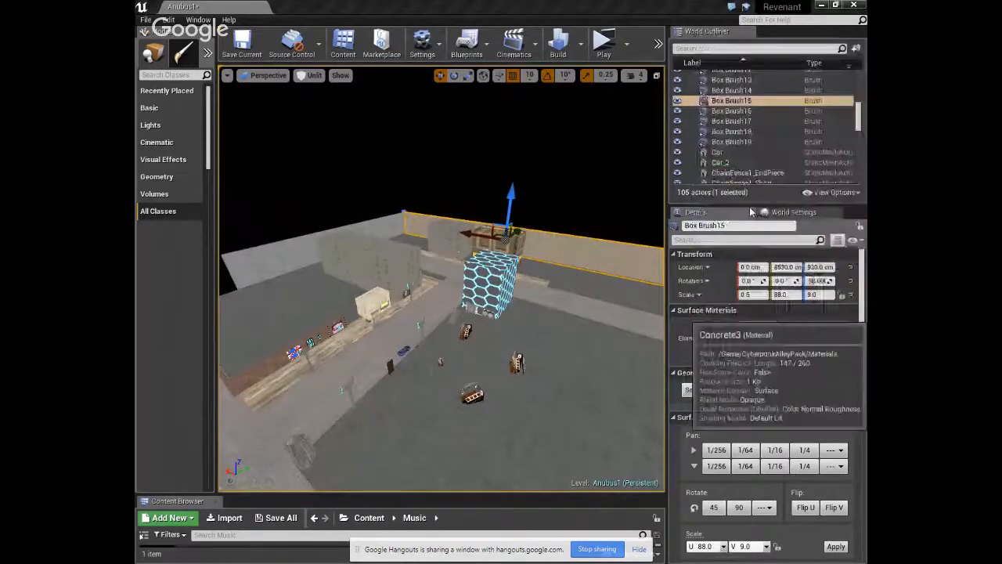
Duplicate the Block_Cube building and move the copy across the street to about X -900 cm, Y -4900 cm.
left_click(501, 203)
right_click_drag(501, 202, 447, 305)
scroll(501, 203, "up", 4)
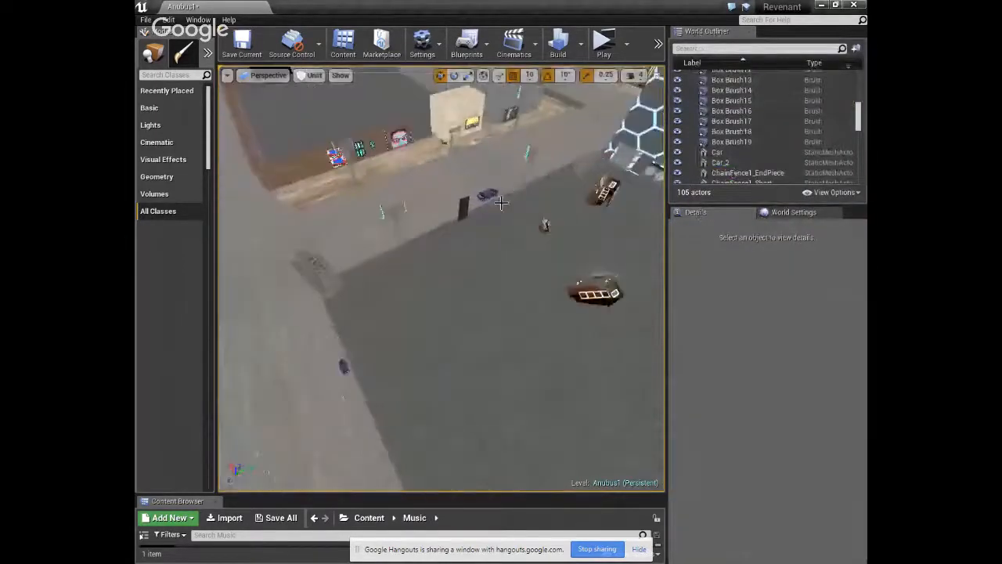
scroll(479, 133, "up", 2)
left_click(479, 133)
scroll(368, 205, "down", 3)
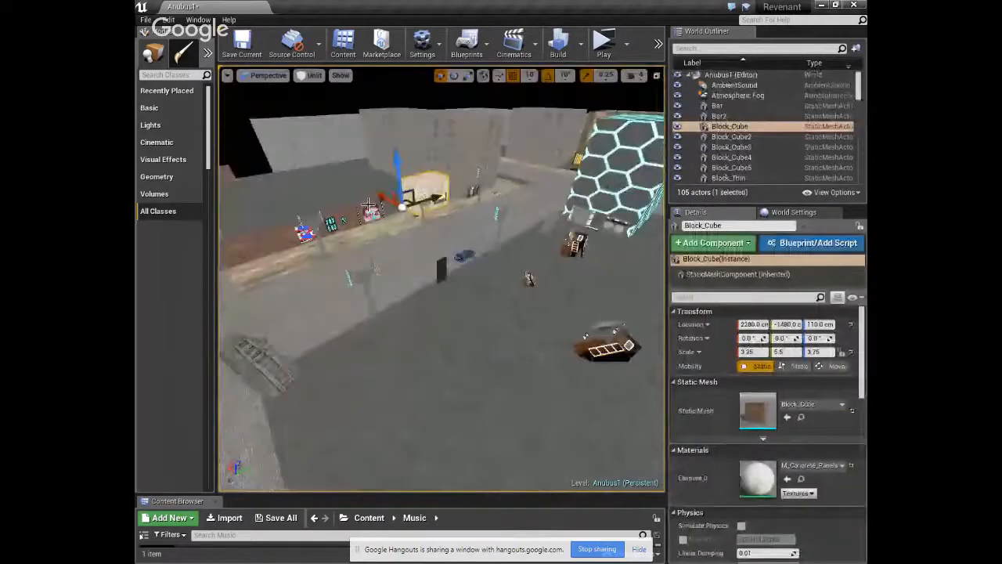
right_click(428, 195)
mouse_move(501, 394)
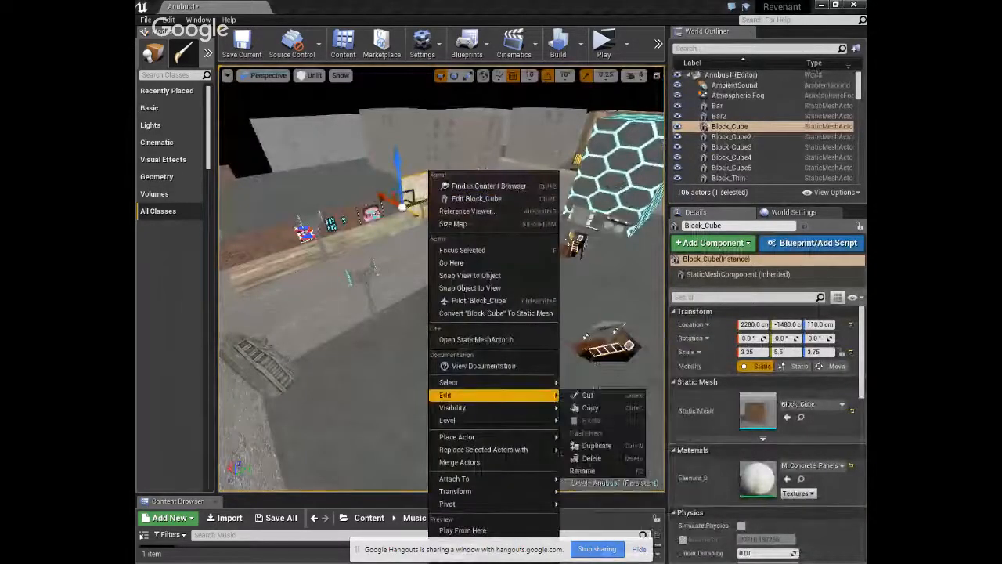
left_click(597, 445)
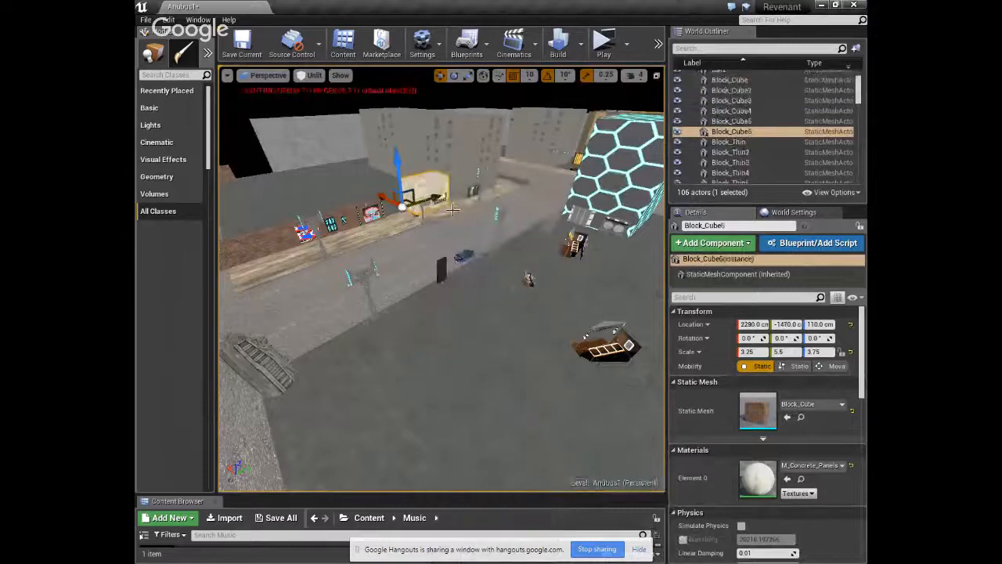
left_click_drag(386, 199, 321, 345)
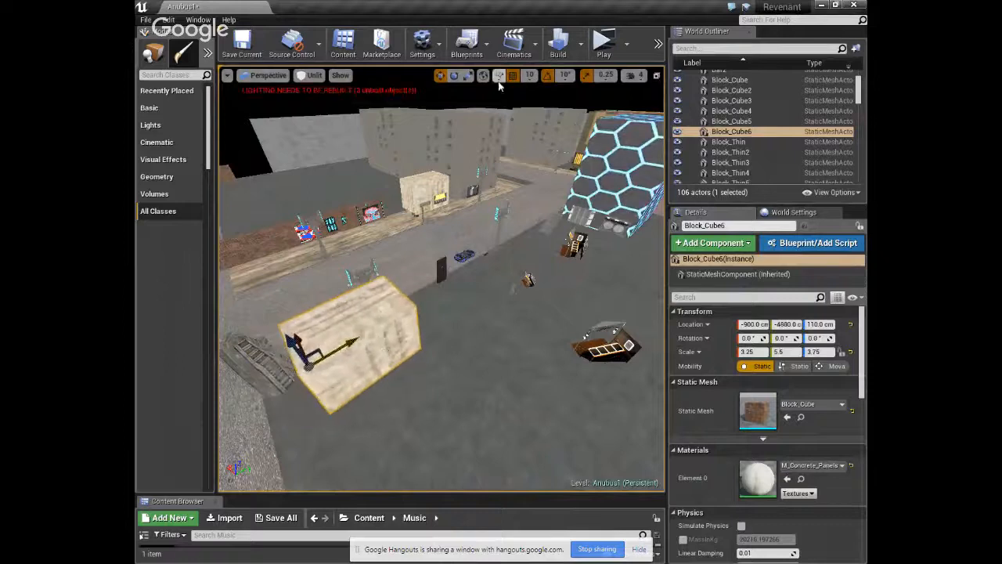
Rotate the duplicated block 90° about the vertical axis and move it to about X -1440 cm, Y -4210 cm.
left_click(454, 75)
left_click_drag(357, 376, 380, 331)
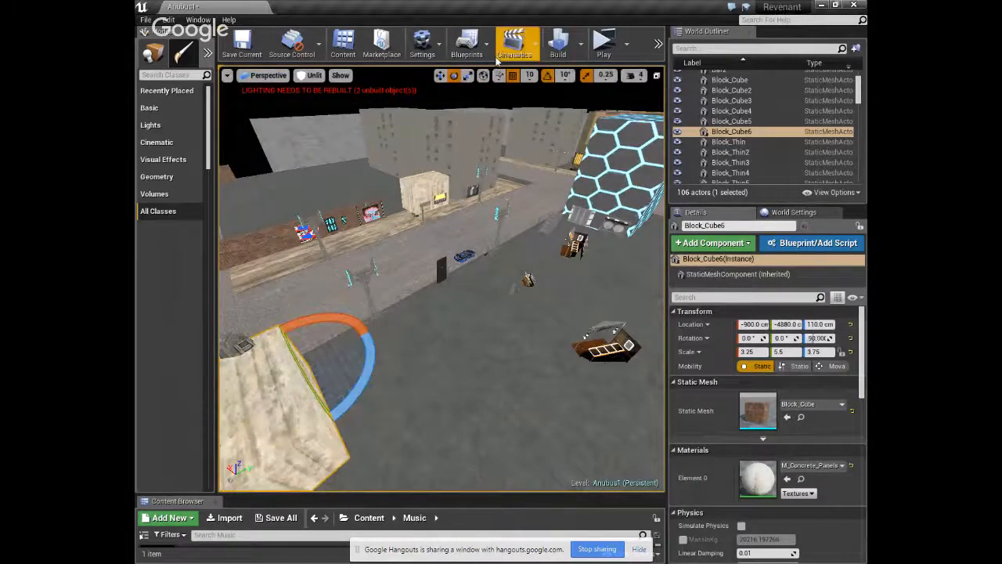
left_click(440, 75)
right_click_drag(474, 299, 333, 299)
left_click_drag(454, 291, 489, 294)
right_click_drag(492, 255, 564, 261)
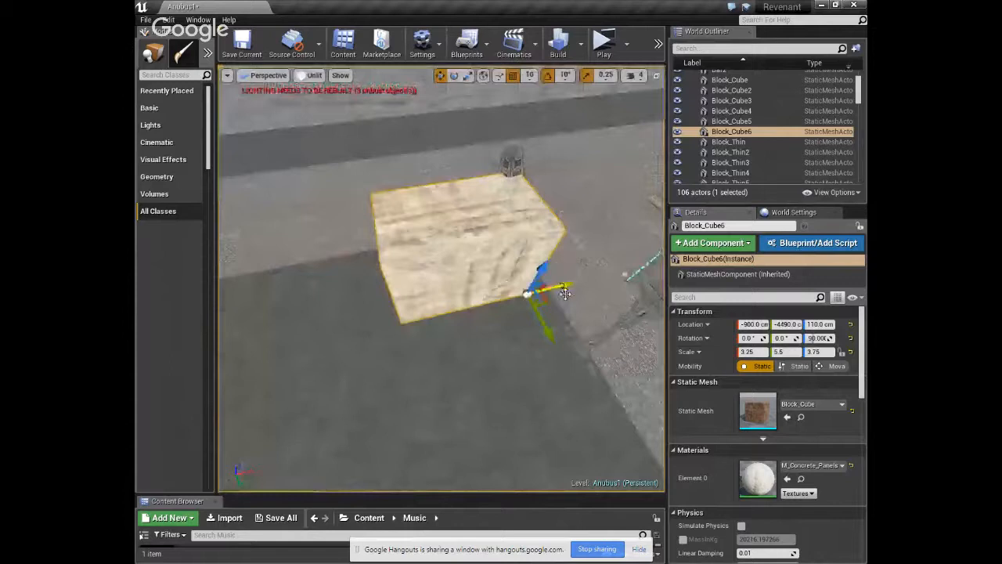
left_click_drag(565, 293, 501, 378)
left_click(532, 369)
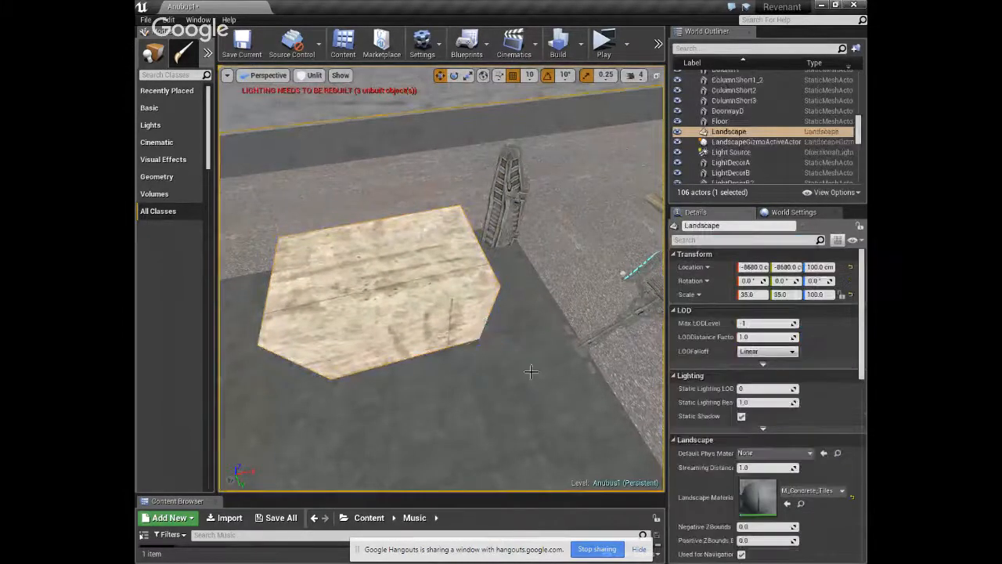
Turn the duplicated block to about -180° about the vertical axis and move it to about X -1600 cm, Y -3870 cm.
right_click_drag(532, 369, 610, 427)
left_click(529, 409)
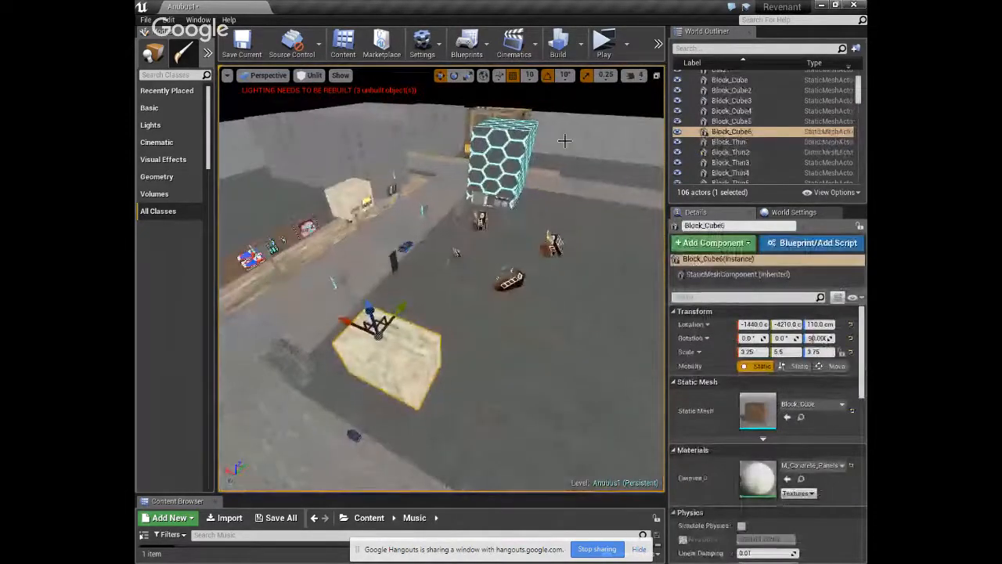
left_click(454, 76)
left_click_drag(386, 399, 329, 396)
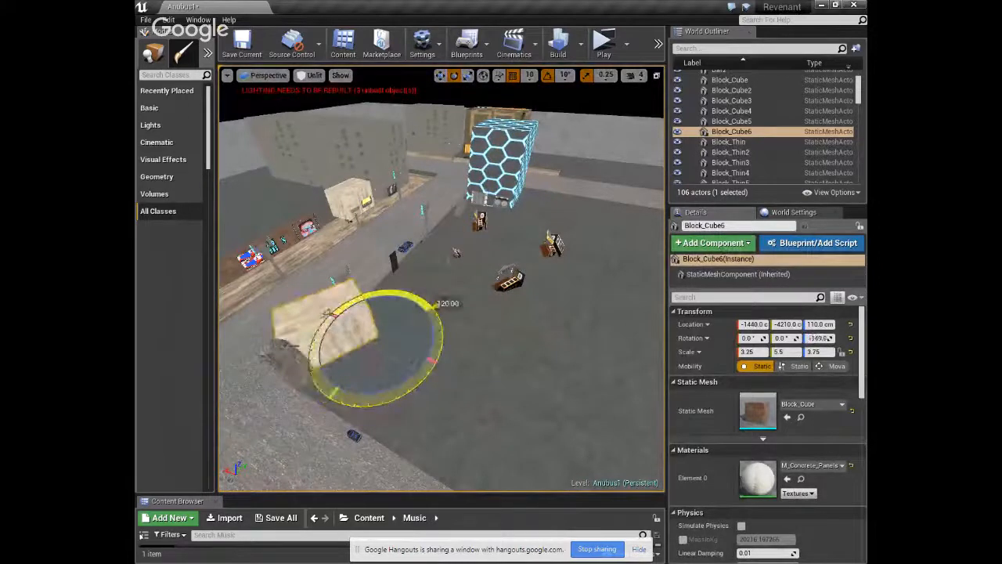
left_click_drag(328, 312, 349, 349)
left_click(440, 75)
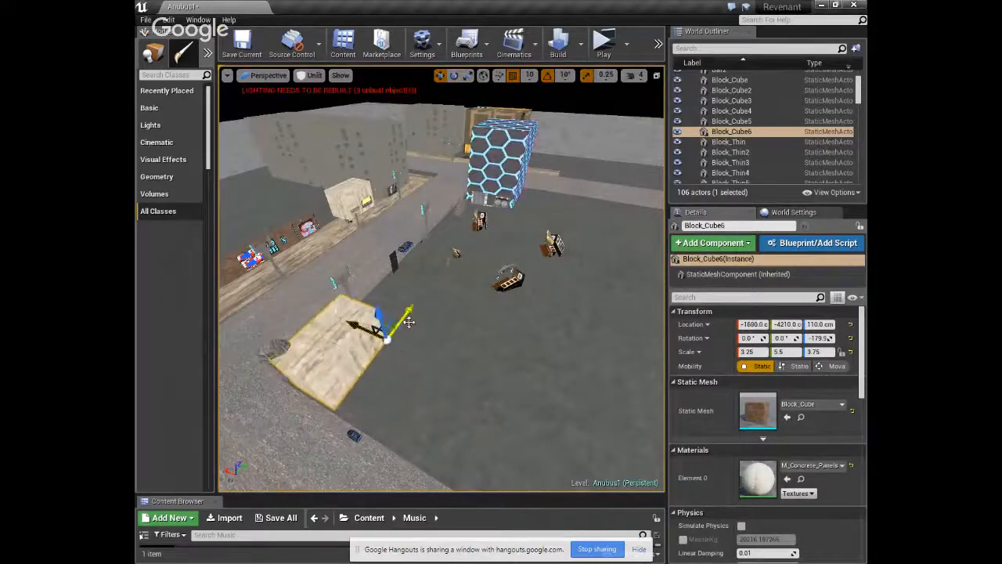
left_click_drag(409, 321, 422, 282)
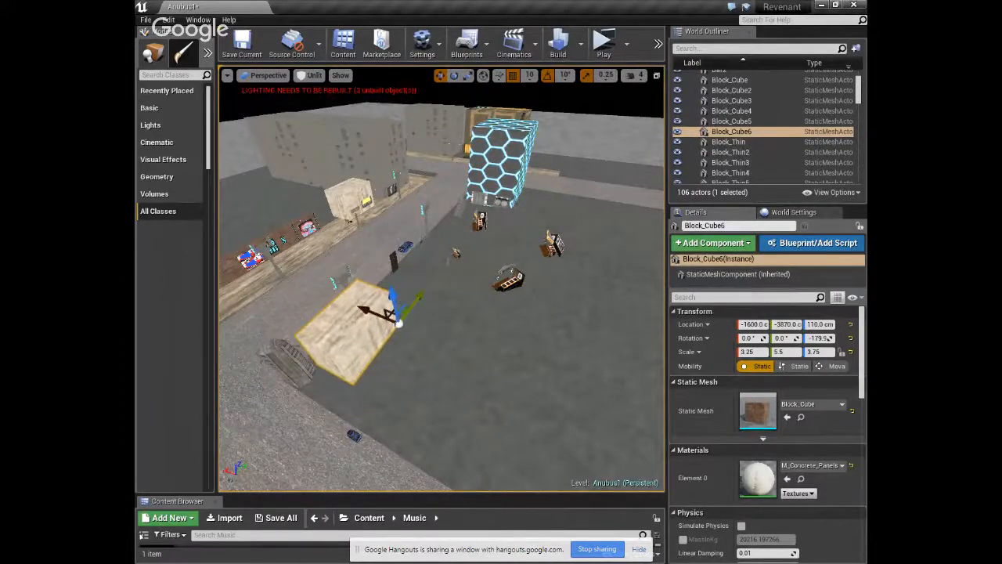
Slide the duplicated block along the Y axis, farther from the ladder structure at the street corner.
left_click(490, 300)
right_click_drag(491, 300, 483, 386)
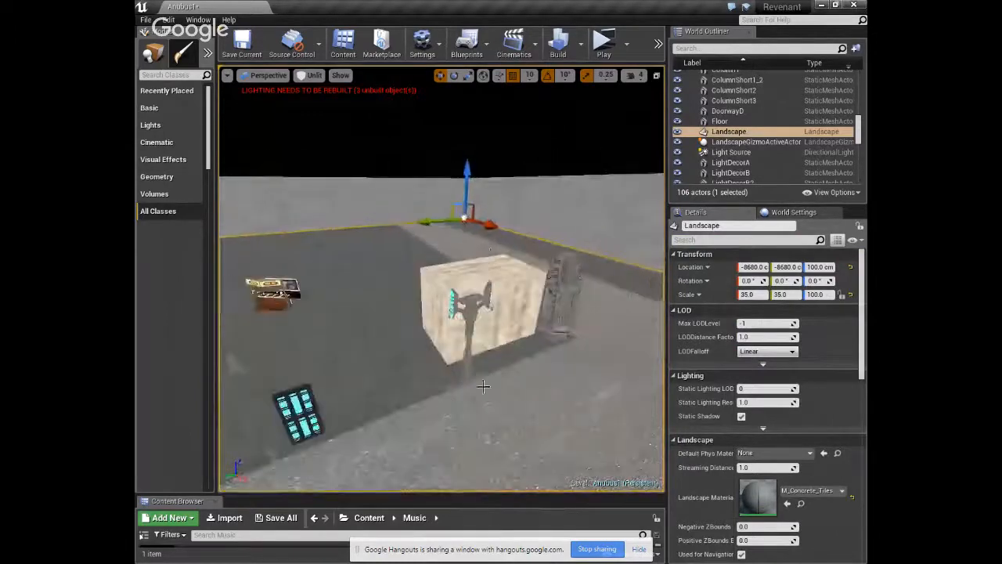
left_click(498, 281)
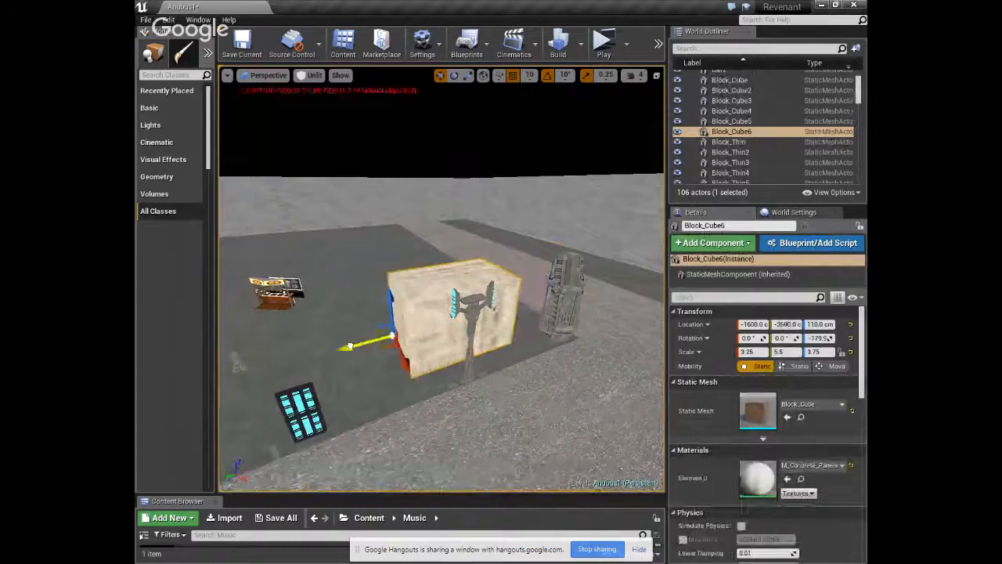
Switch the viewport to Lit shading and inspect the street between the duplicated block and the hexagon-patterned building.
right_click_drag(500, 213, 460, 334)
left_click(314, 76)
left_click(321, 99)
left_click_drag(519, 339, 527, 339)
right_click(452, 392)
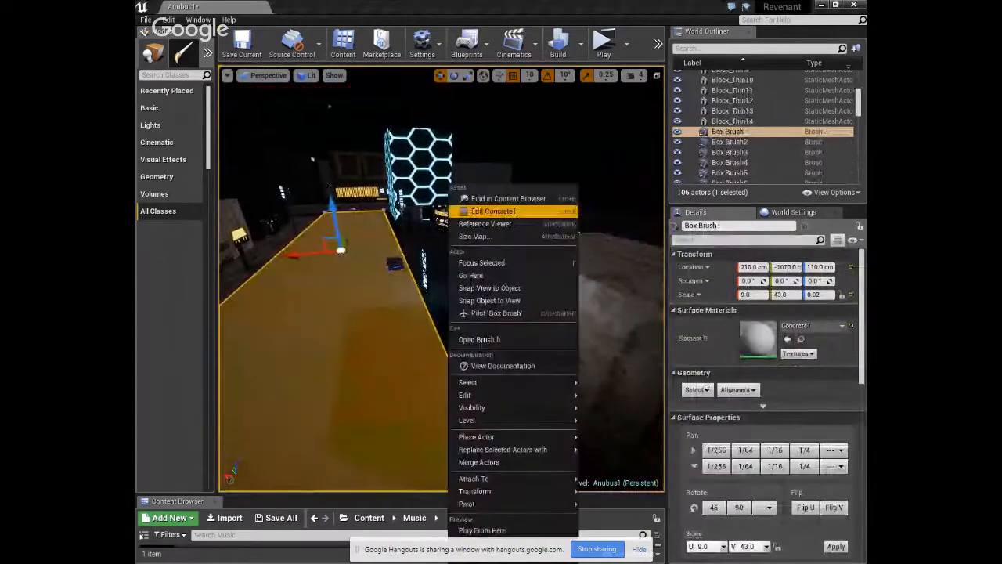
key("Escape")
scroll(462, 215, "down", 3)
right_click_drag(452, 238, 385, 180)
right_click_drag(381, 260, 416, 286)
scroll(414, 295, "up", 3)
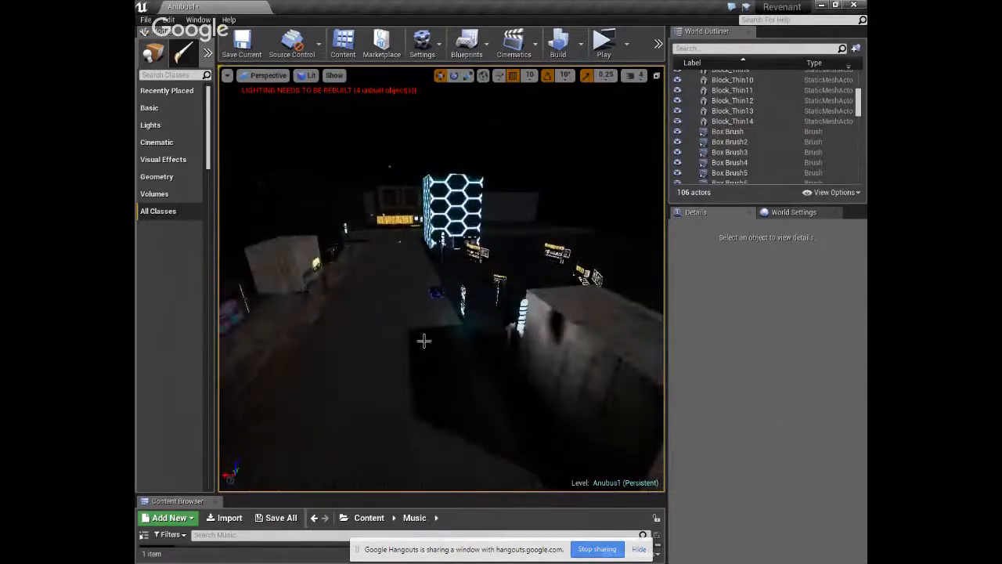
right_click_drag(423, 340, 552, 378)
scroll(506, 320, "up", 6)
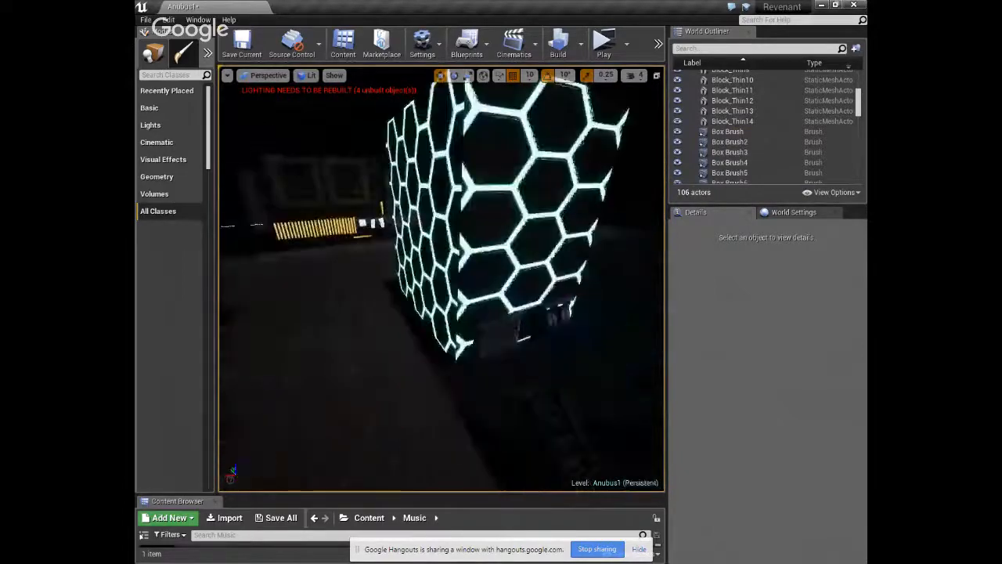
Show the available light classes and widen the class list so their names are readable.
scroll(273, 260, "down", 2)
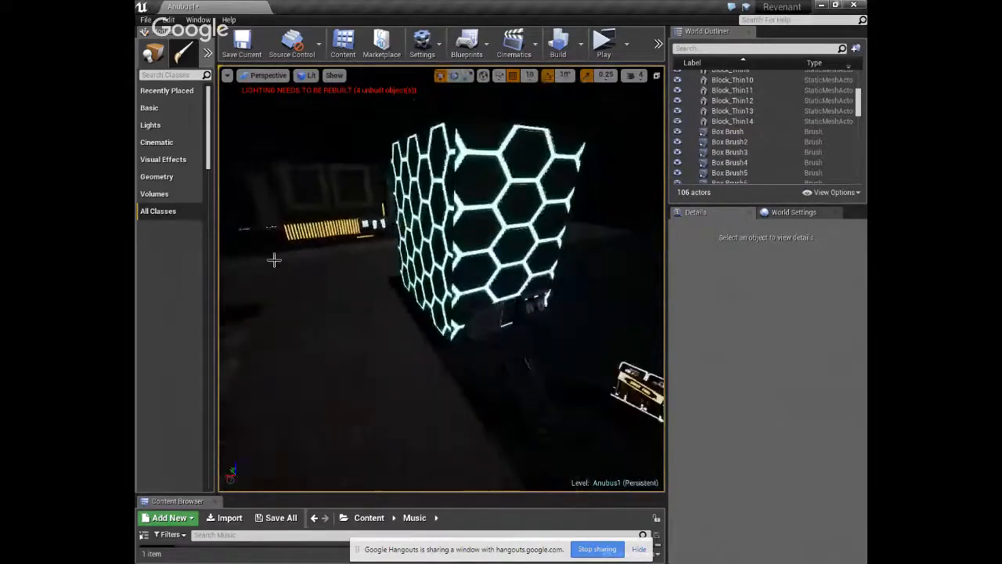
left_click(150, 126)
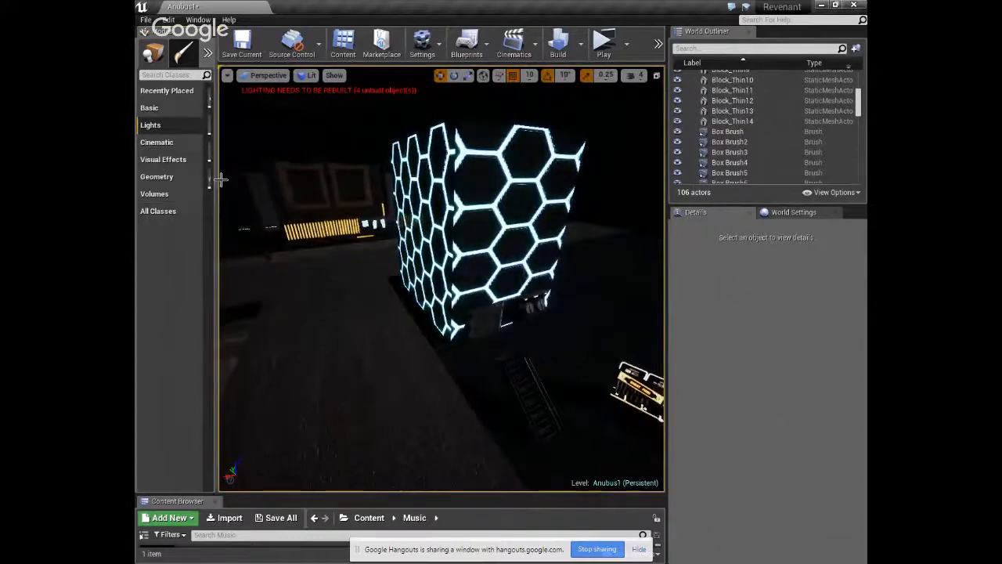
left_click_drag(213, 180, 339, 212)
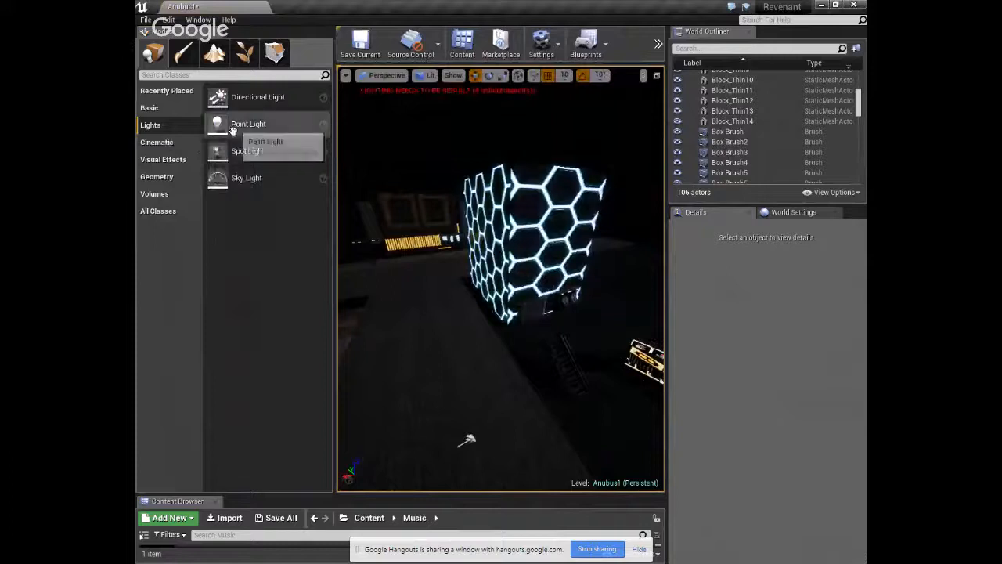
Place a directional light on the street beside the hexagon-patterned building and set its light color to R 140, G 147, B 255.
left_click_drag(238, 107, 438, 287)
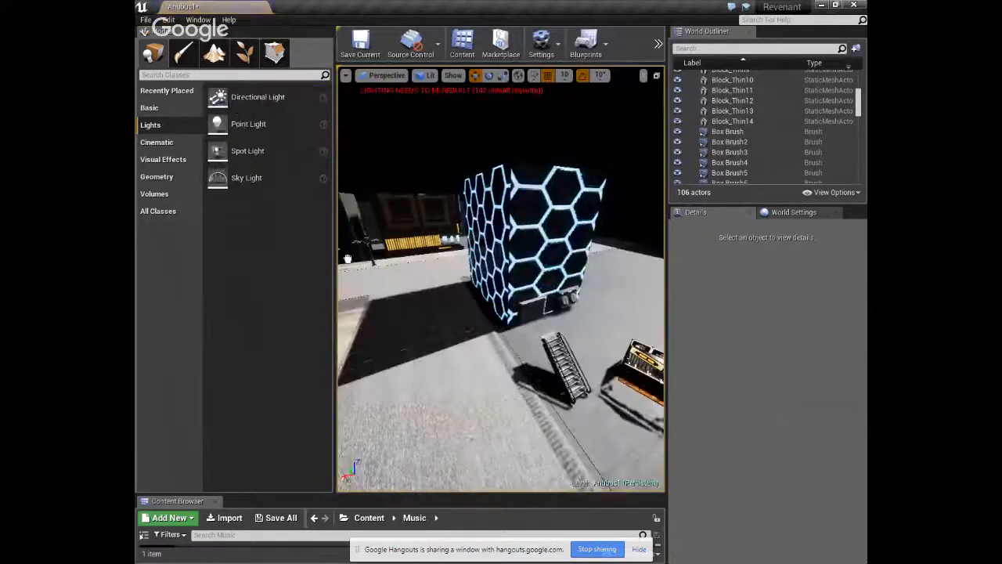
left_click_drag(484, 312, 486, 316)
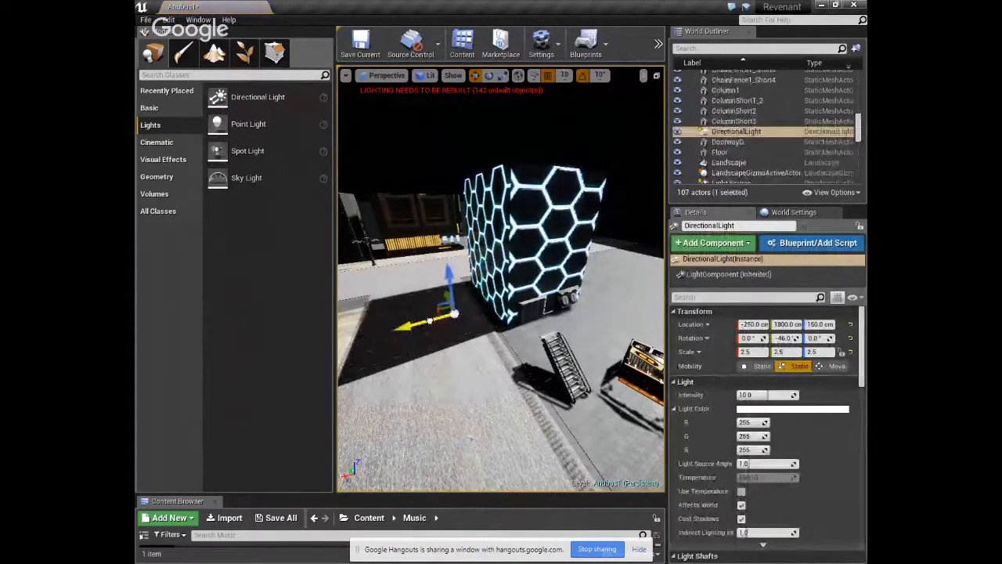
left_click(797, 408)
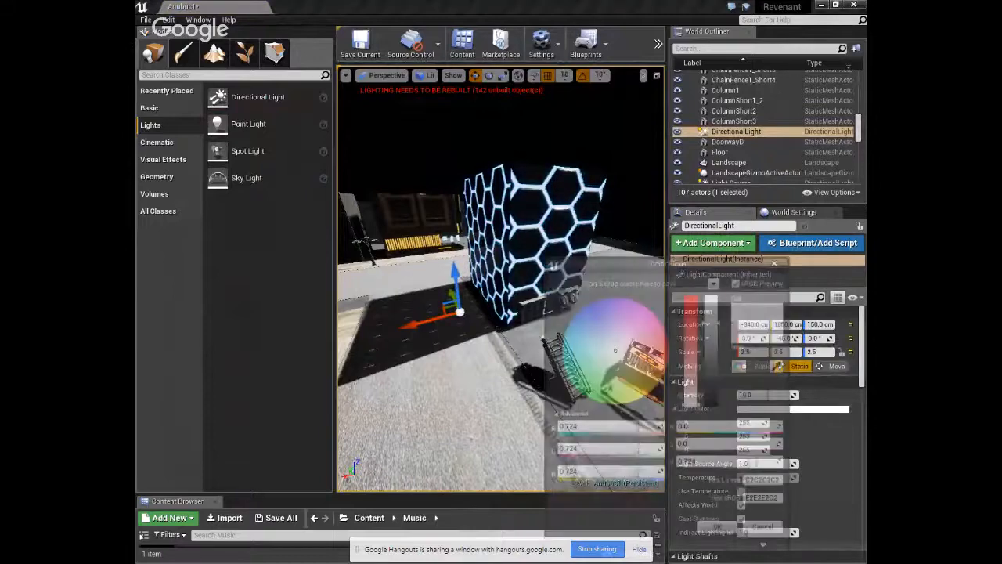
left_click(598, 326)
mouse_move(597, 325)
left_mouse_down()
mouse_move(611, 342)
mouse_move(603, 332)
left_mouse_up()
left_click(722, 533)
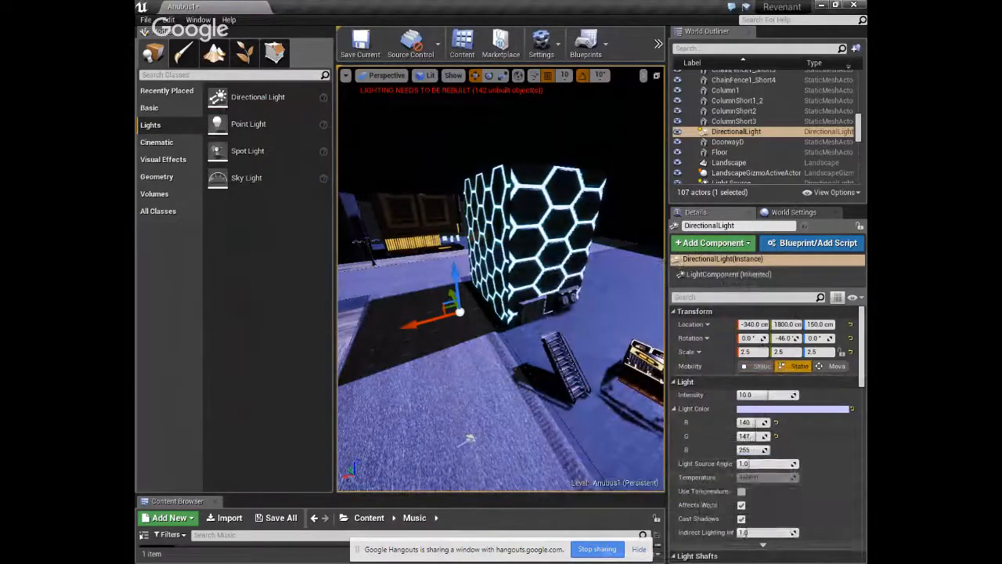
Set the directional light's source angle to about 0.77 and its intensity to 20.
left_click_drag(769, 464, 772, 464)
scroll(799, 444, "down", 4)
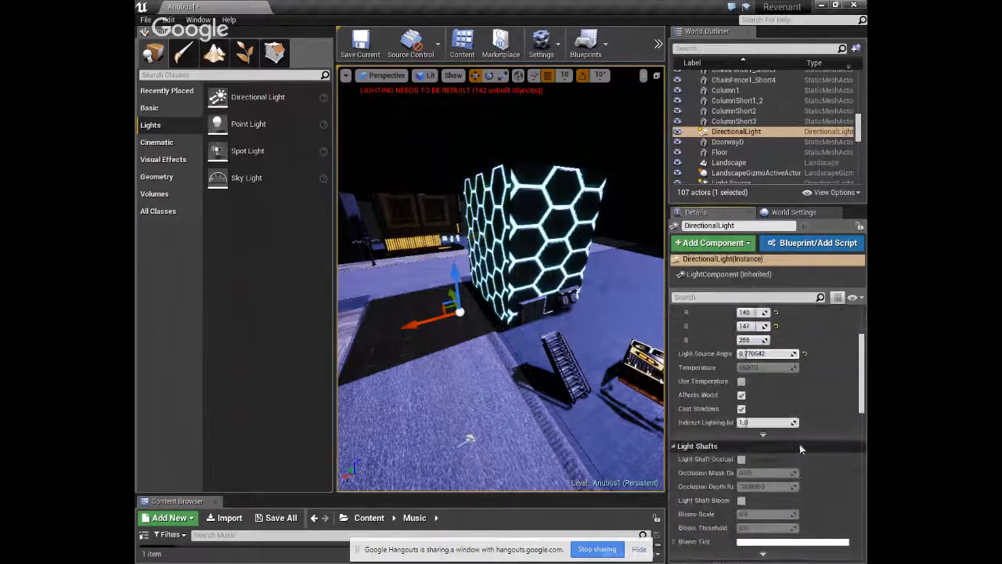
scroll(790, 447, "down", 6)
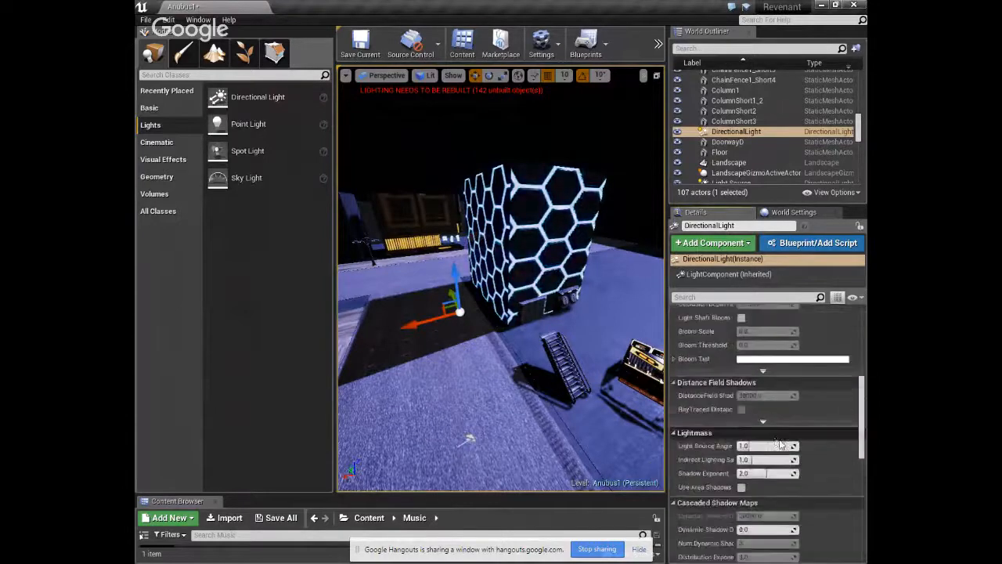
scroll(779, 446, "down", 10)
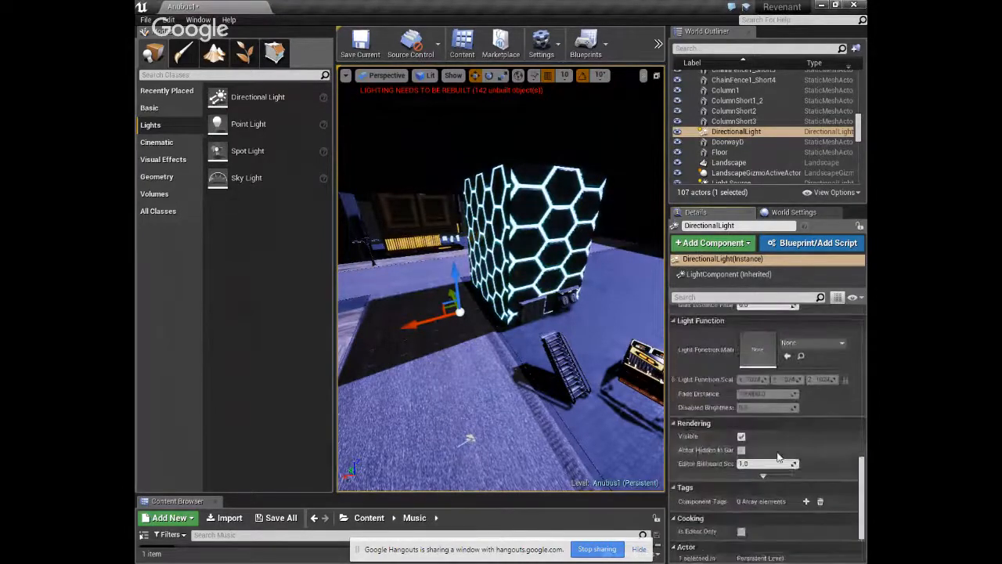
scroll(777, 458, "down", 5)
scroll(783, 477, "up", 10)
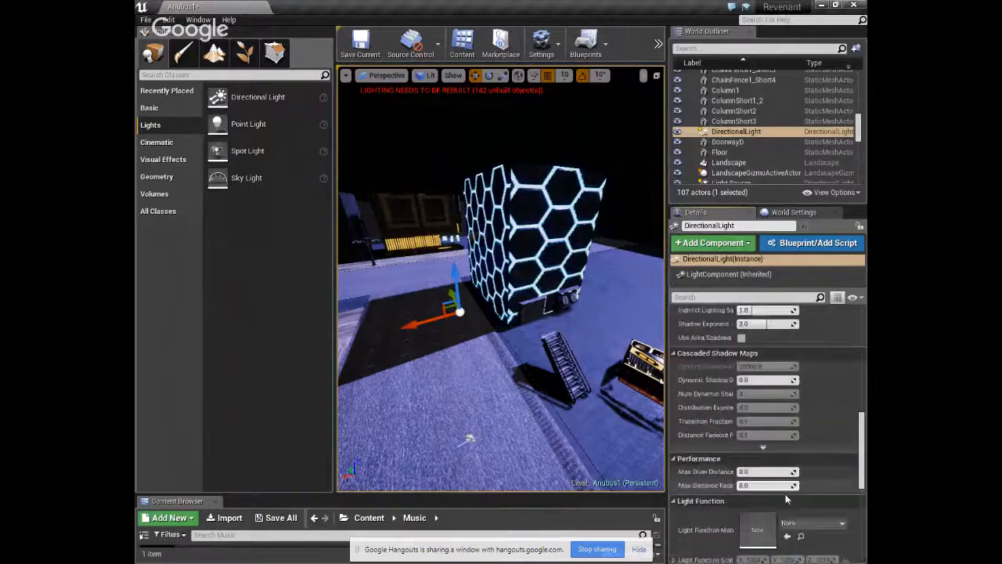
scroll(786, 470, "up", 12)
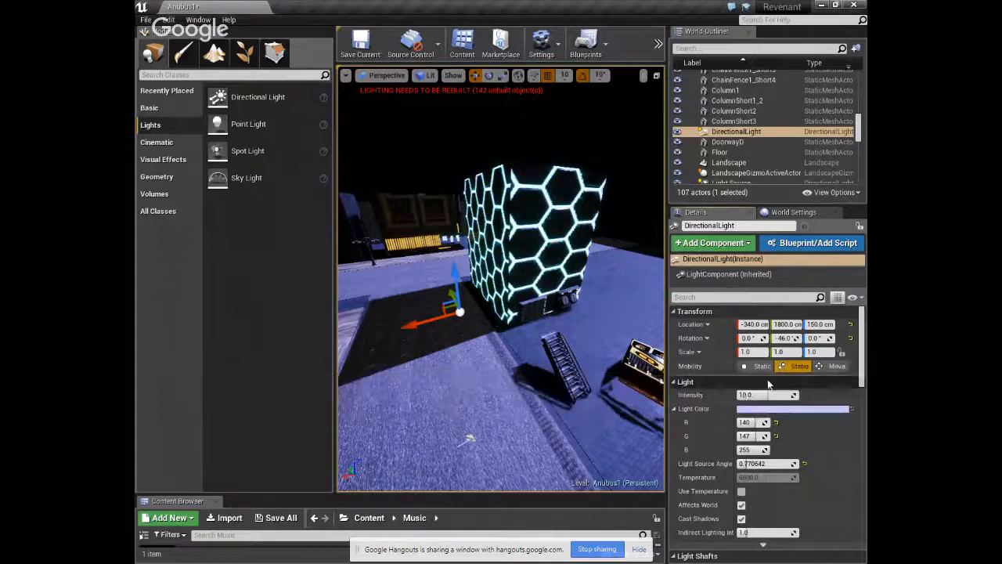
left_click_drag(762, 401, 783, 401)
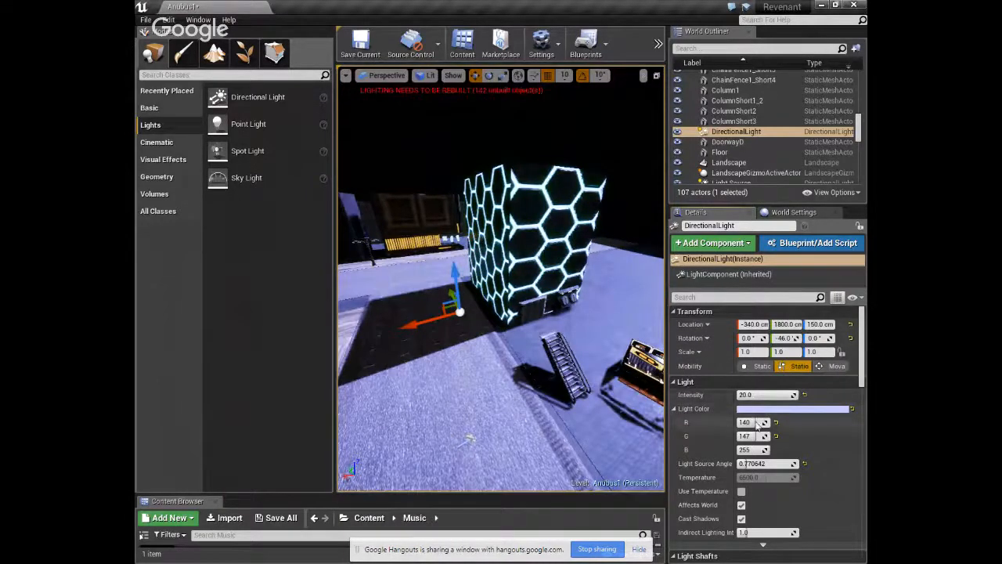
Slide the directional light along the X axis to about -540 cm and delete it from the level.
key("w")
right_click_drag(567, 398, 566, 327)
left_click_drag(494, 297, 522, 300)
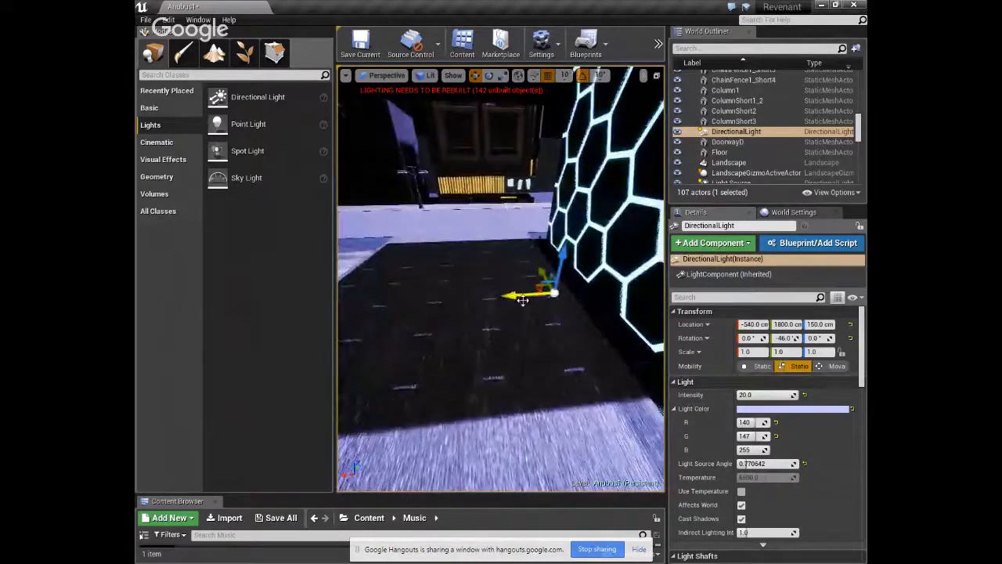
key("Delete")
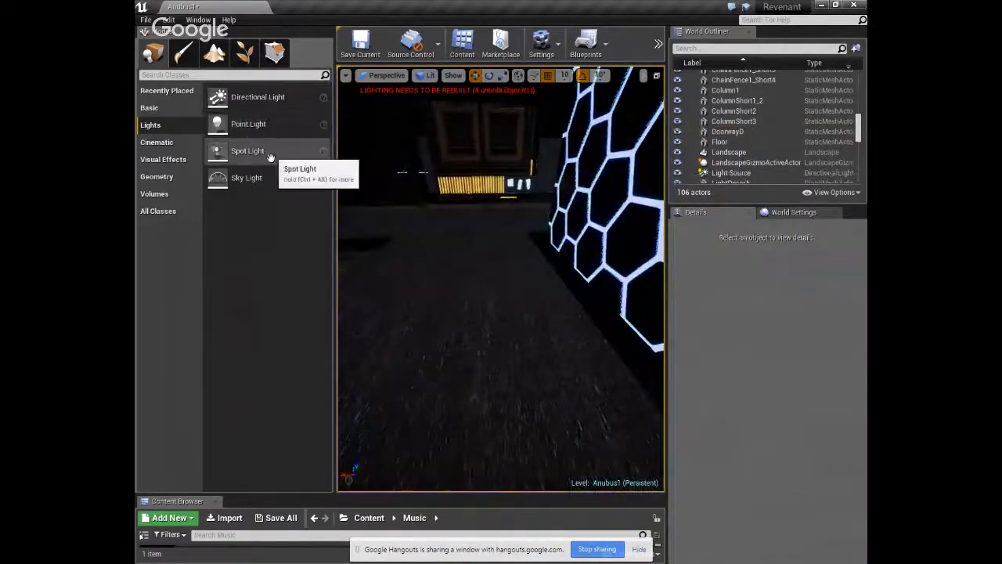
Place a spot light on the street beside the hexagon-patterned building and raise it to about Z 460 cm.
left_click_drag(267, 153, 483, 244)
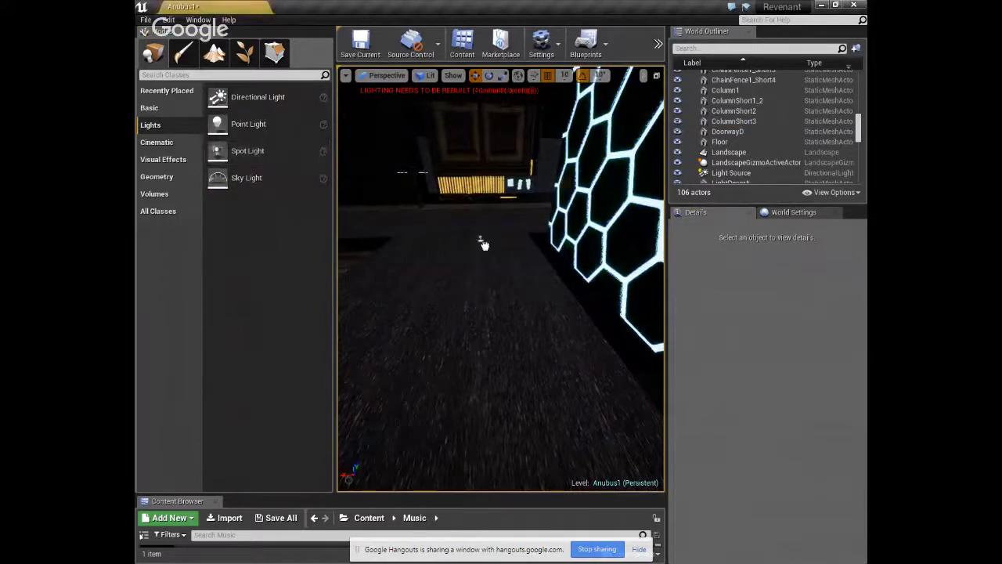
left_click_drag(542, 317, 542, 320)
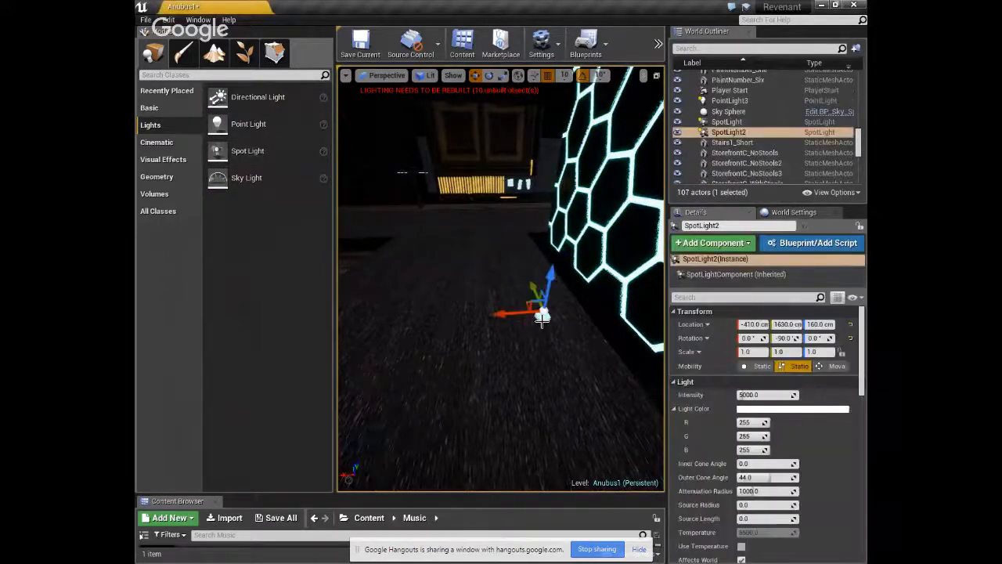
left_click_drag(550, 278, 546, 239)
Move the spot light to about X -1130 cm and raise it above the hexagon-patterned building to about Z 3240 cm.
right_click_drag(526, 256, 537, 255)
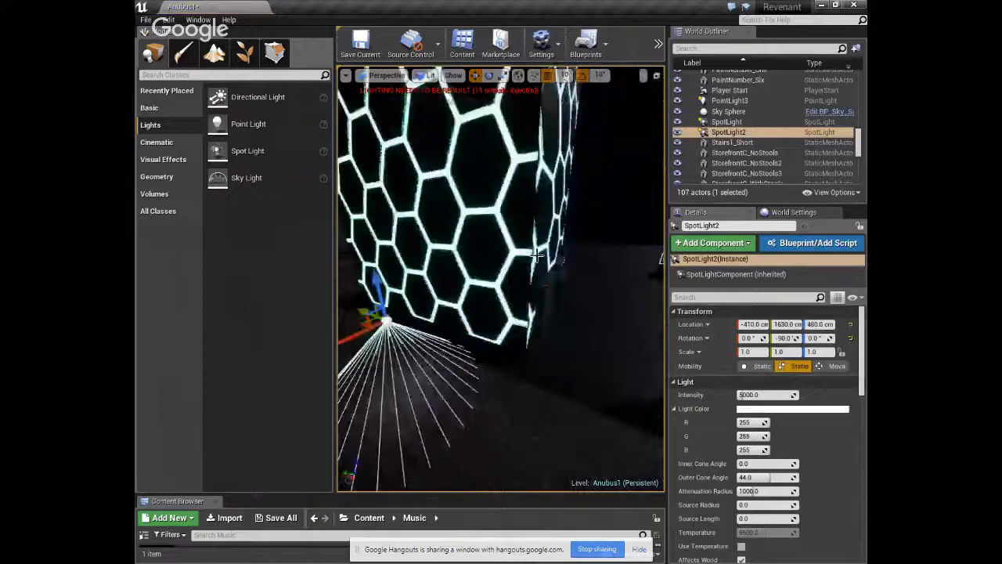
scroll(537, 255, "down", 3)
left_click_drag(409, 316, 462, 287)
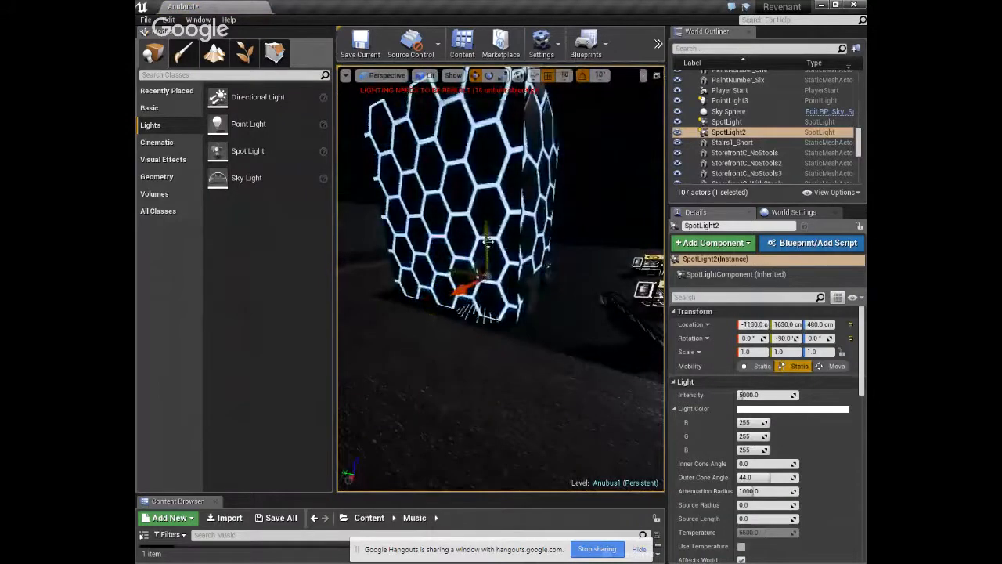
left_click_drag(487, 242, 490, 297)
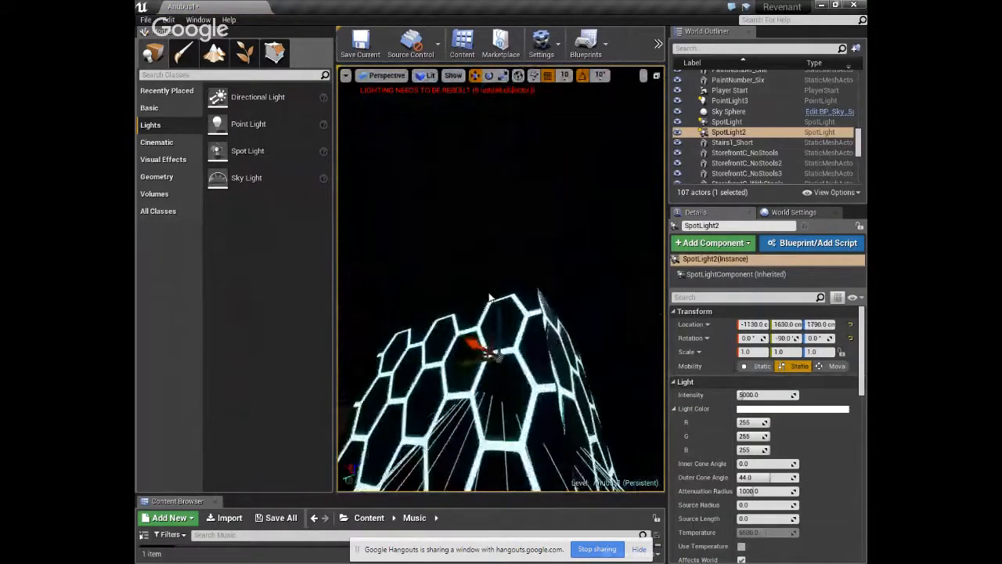
key("f")
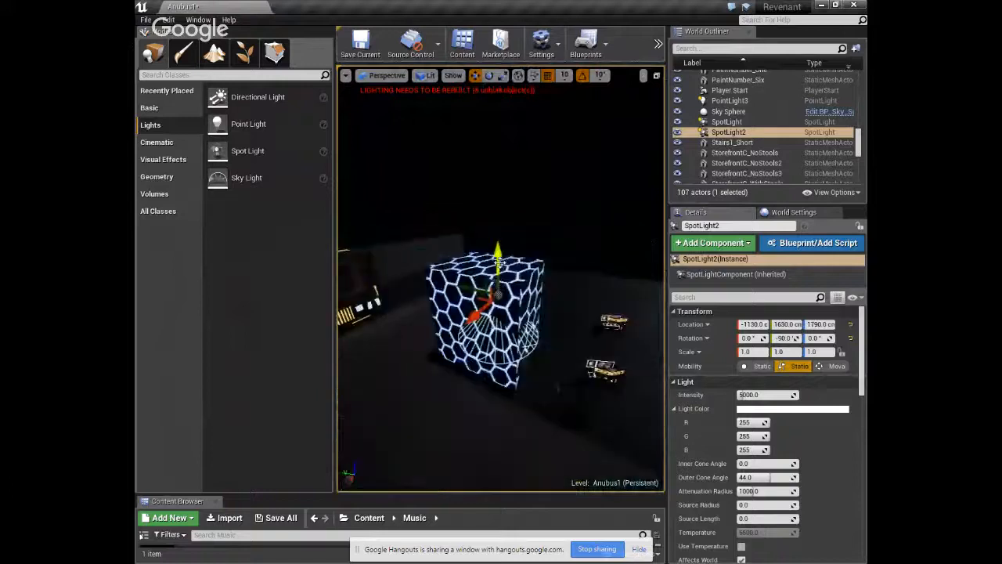
left_click_drag(485, 153, 485, 135)
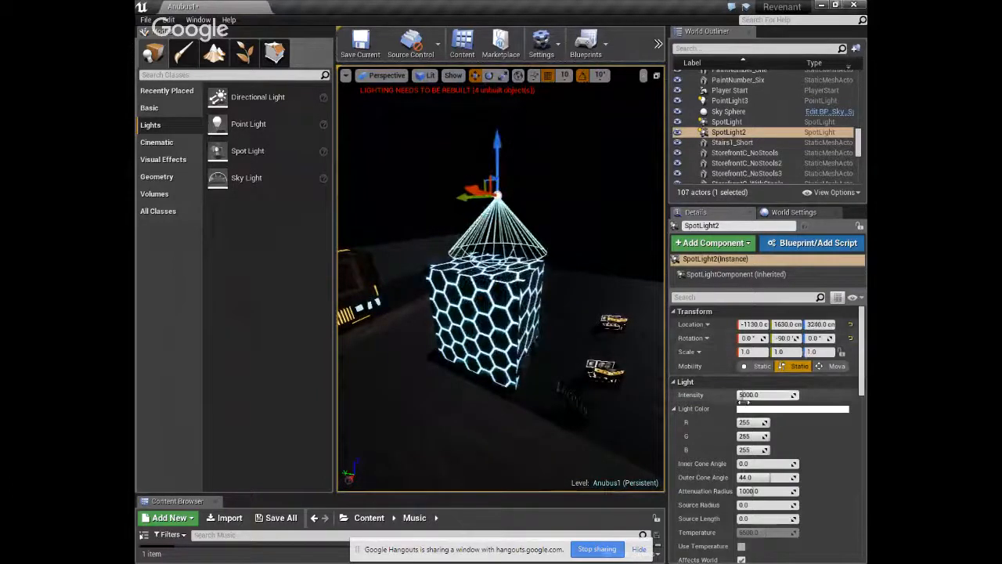
Set the spot light's color to pale cyan, R 132, G 255, B 243, and its intensity to about 21600.
left_click(759, 409)
left_click_drag(580, 354, 553, 355)
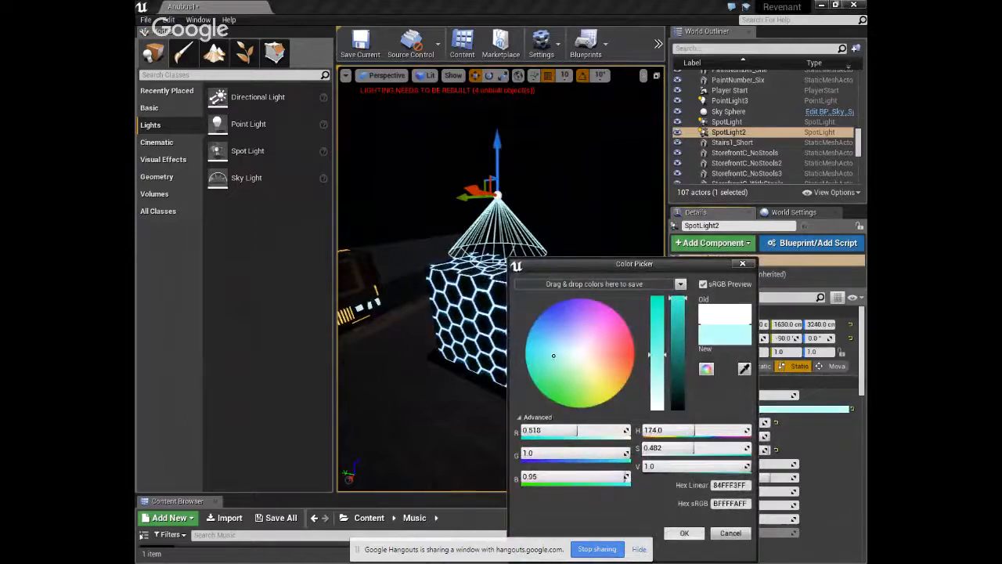
left_click(684, 532)
mouse_move(764, 395)
left_mouse_down()
mouse_move(814, 395)
mouse_move(763, 395)
left_mouse_up()
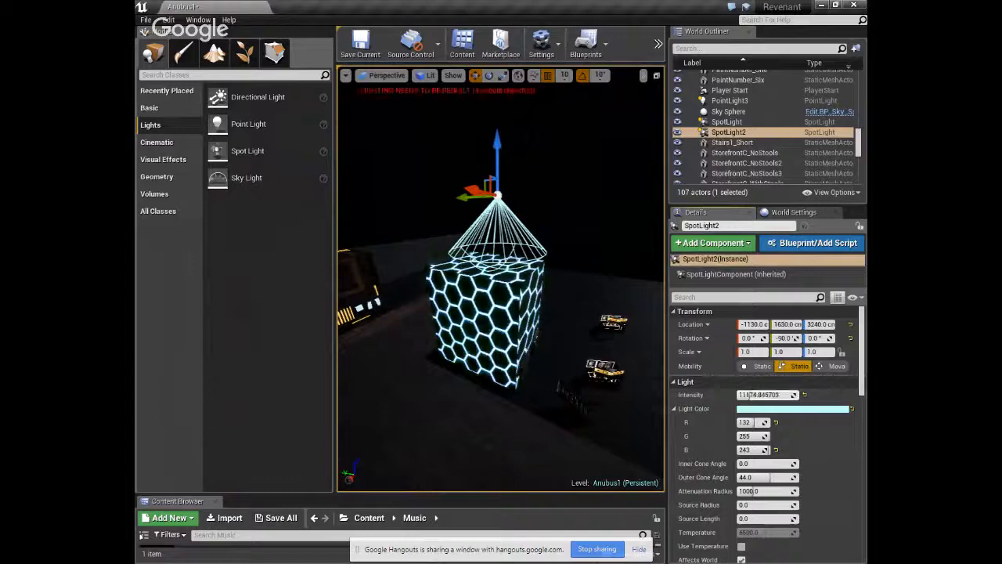
Move the spot light to about X -370 cm, Z 1280 cm and set its inner cone angle to about 27.1 and outer to about 47.4.
left_click_drag(498, 146, 501, 341)
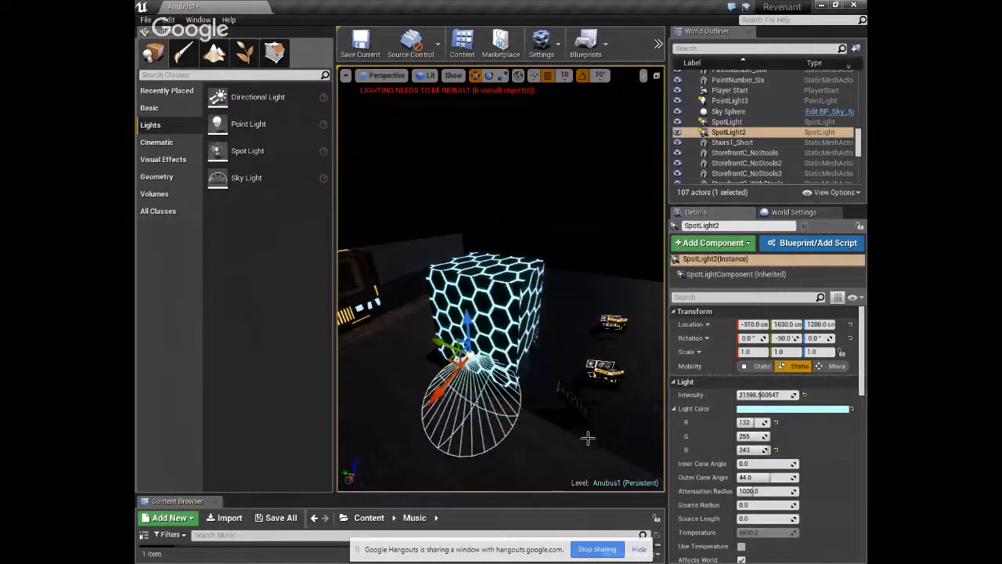
scroll(730, 380, "down", 3)
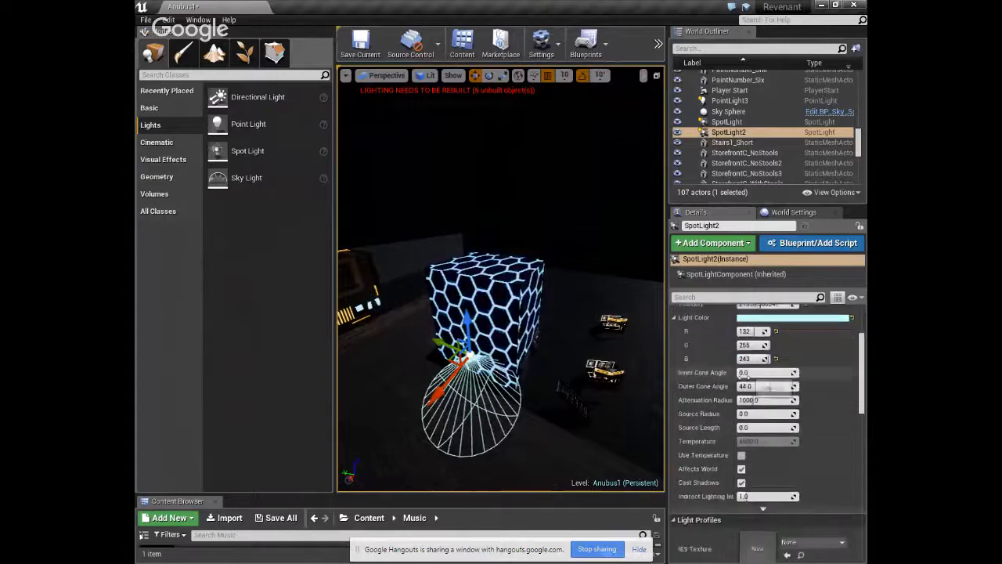
left_click_drag(742, 372, 755, 416)
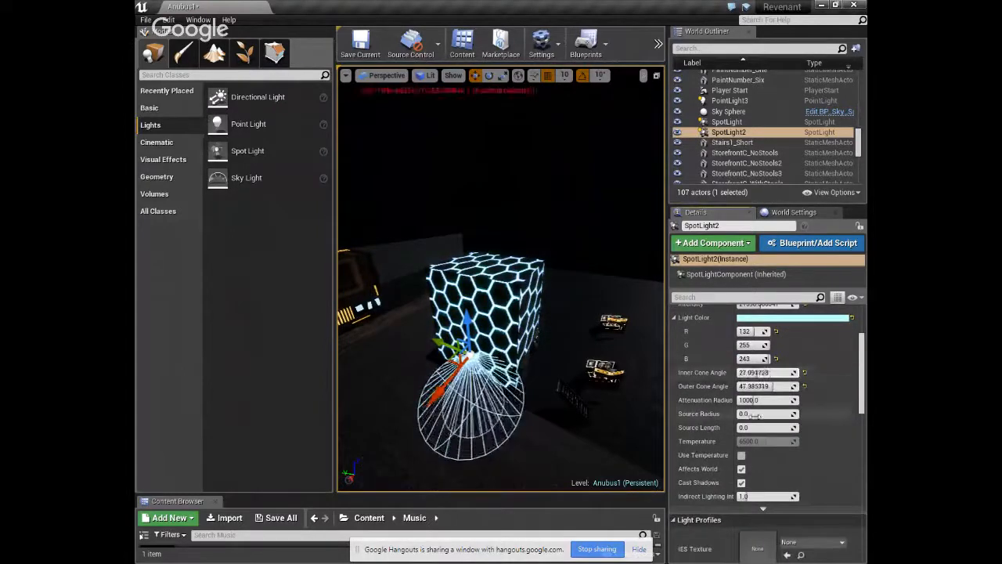
Set the spot light's outer cone angle to about 48.1 and its source radius to about 0.18.
scroll(769, 467, "down", 6)
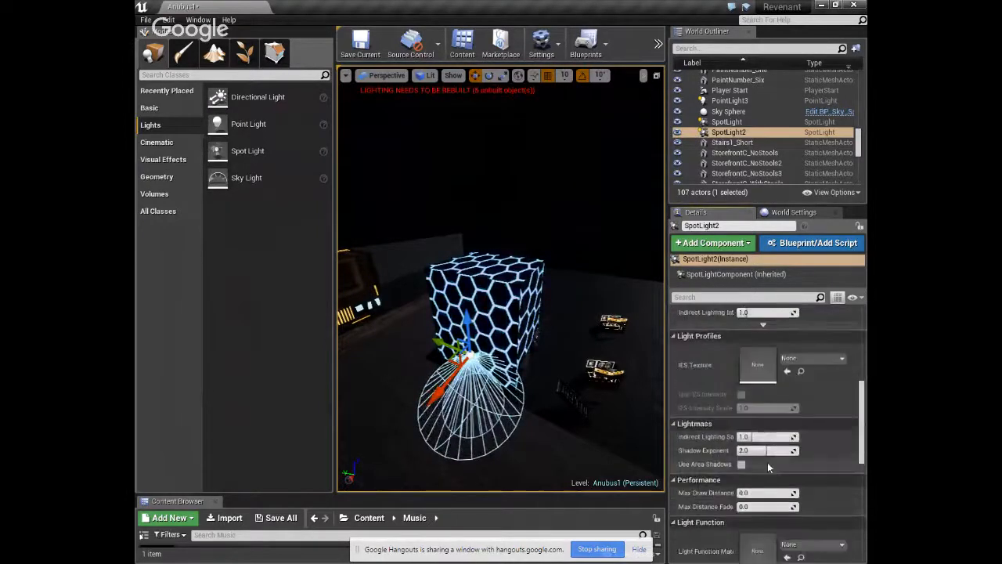
scroll(764, 462, "up", 9)
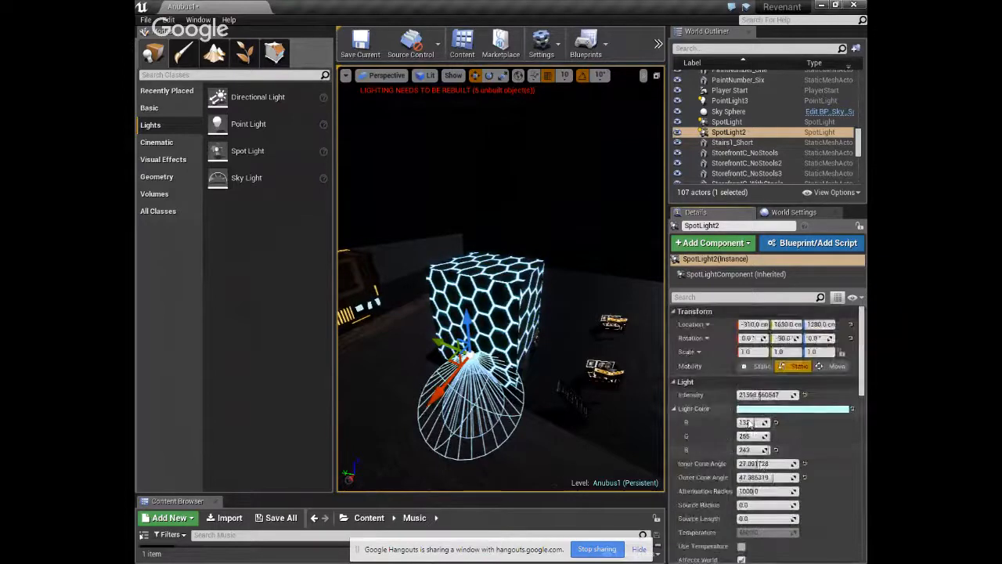
scroll(761, 403, "down", 2)
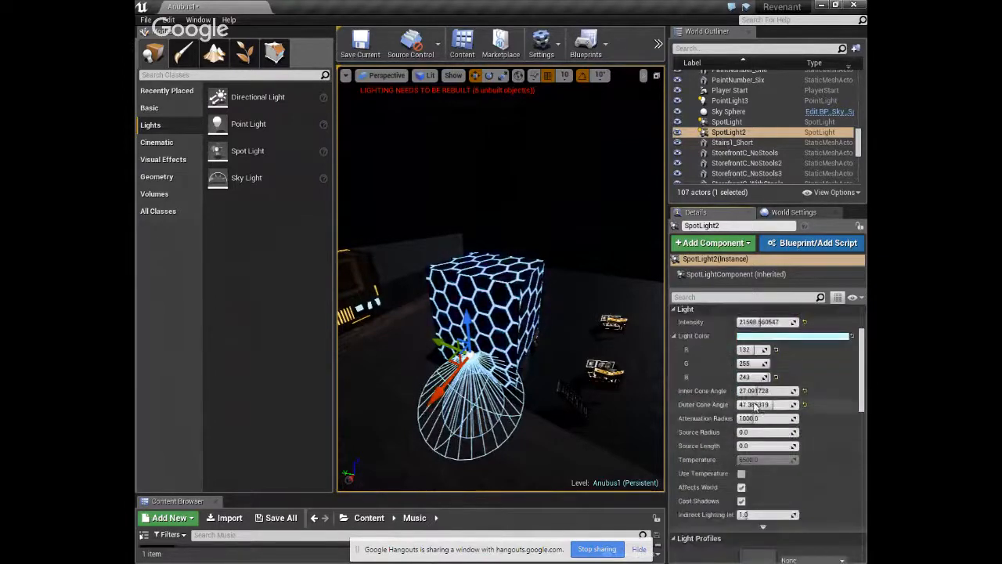
left_click_drag(749, 403, 746, 432)
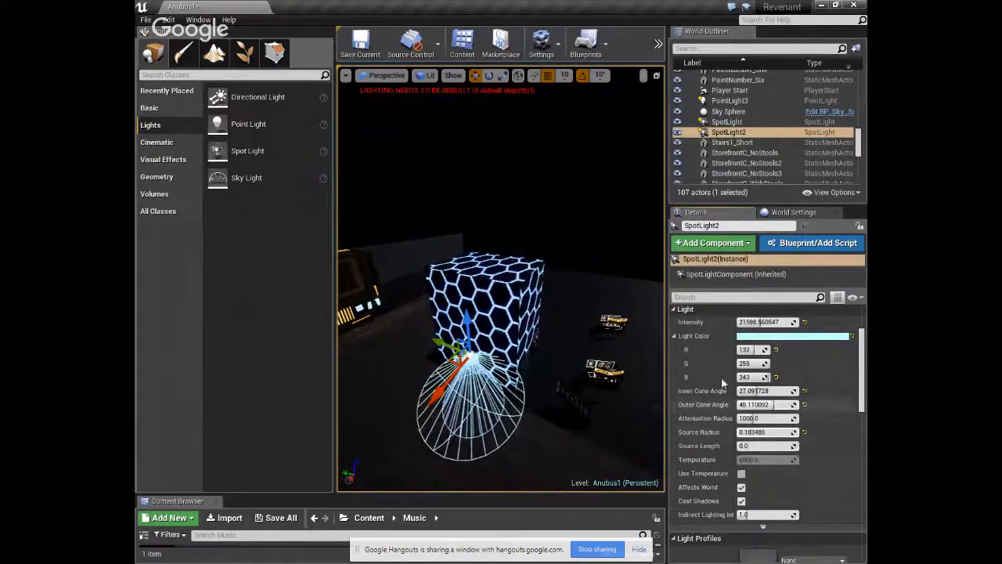
Save the current level and raise the spot light to just above the roof of the hexagon-patterned building.
left_click(146, 19)
left_click(198, 126)
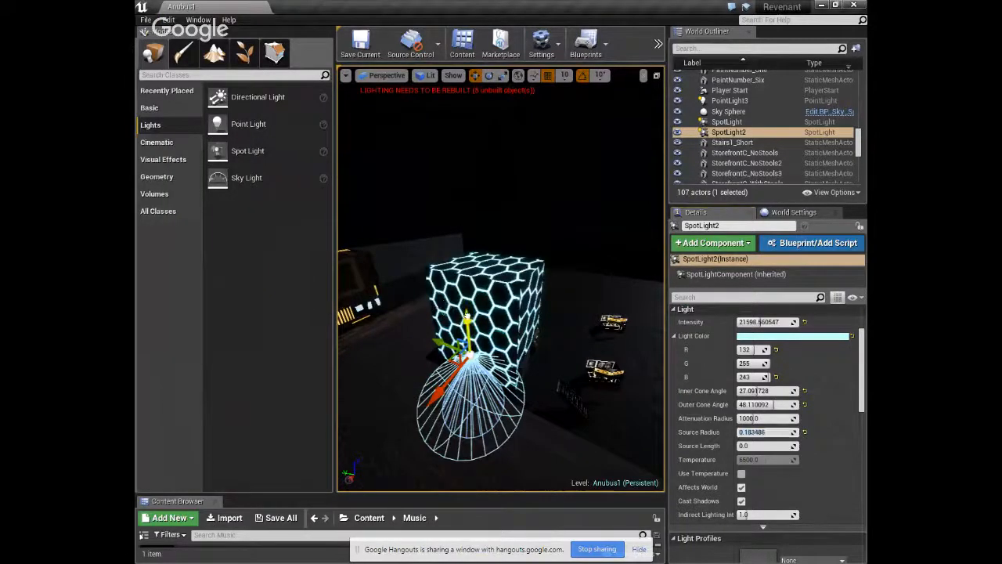
left_click_drag(494, 259, 501, 176)
right_click_drag(552, 312, 427, 304)
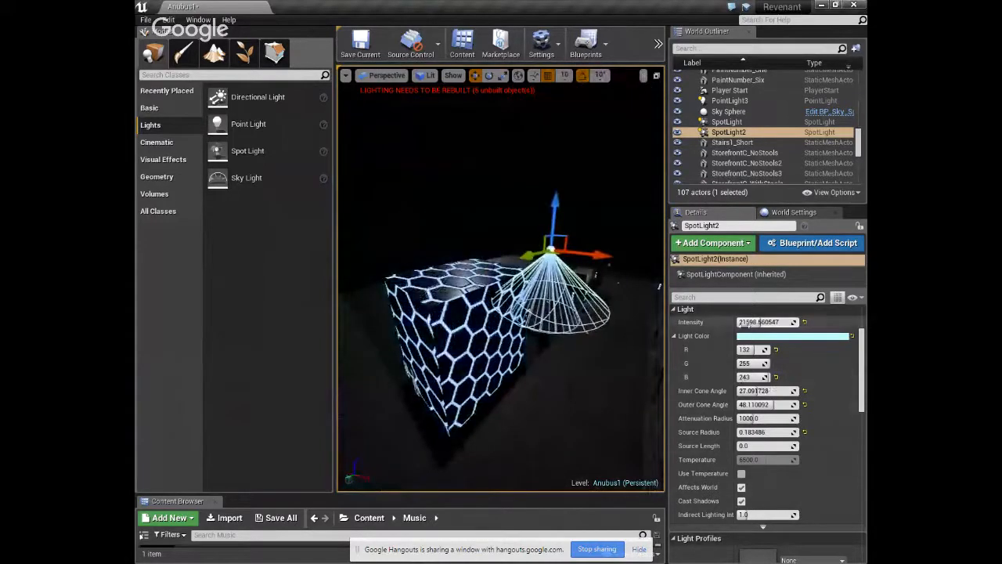
Change the spot light's color to a saturated violet, R 46, G 0, B 255.
left_click(750, 337)
left_click(556, 300)
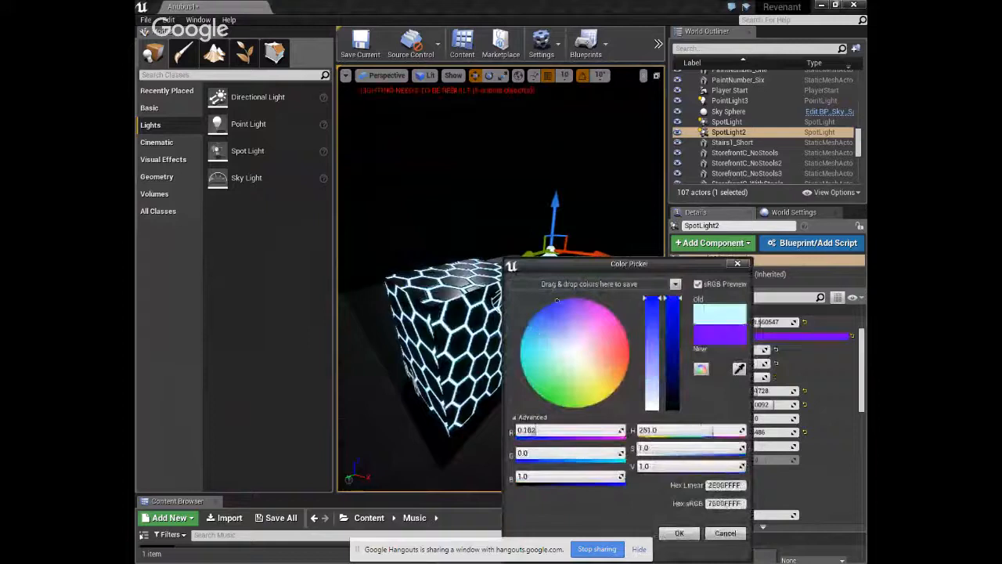
left_click(680, 533)
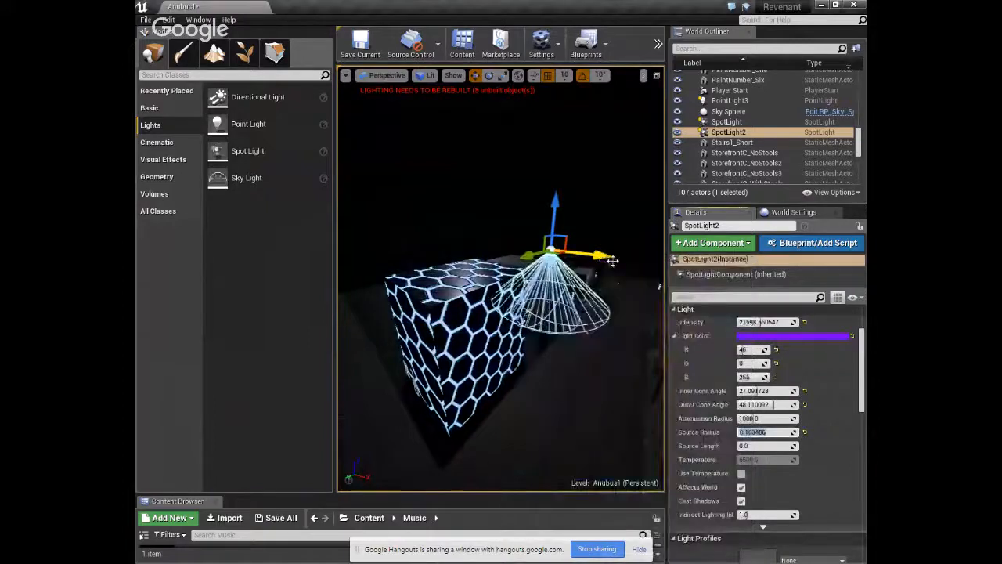
Center the spot light above the hexagon-patterned building's roof, and set its source radius to about 1.73 and source length to about 0.20.
left_click_drag(587, 253, 514, 239)
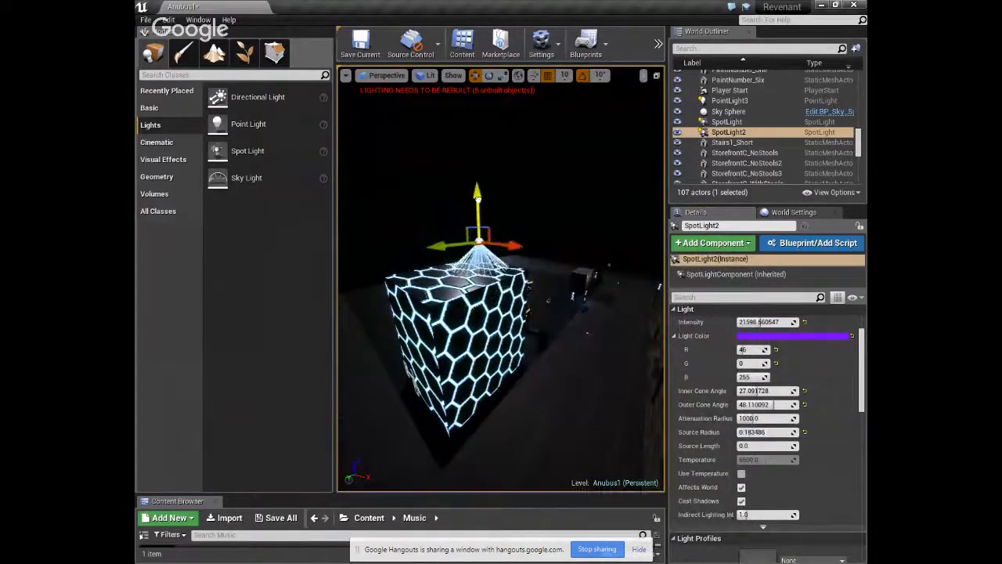
left_click_drag(478, 203, 477, 178)
left_click_drag(446, 214, 420, 213)
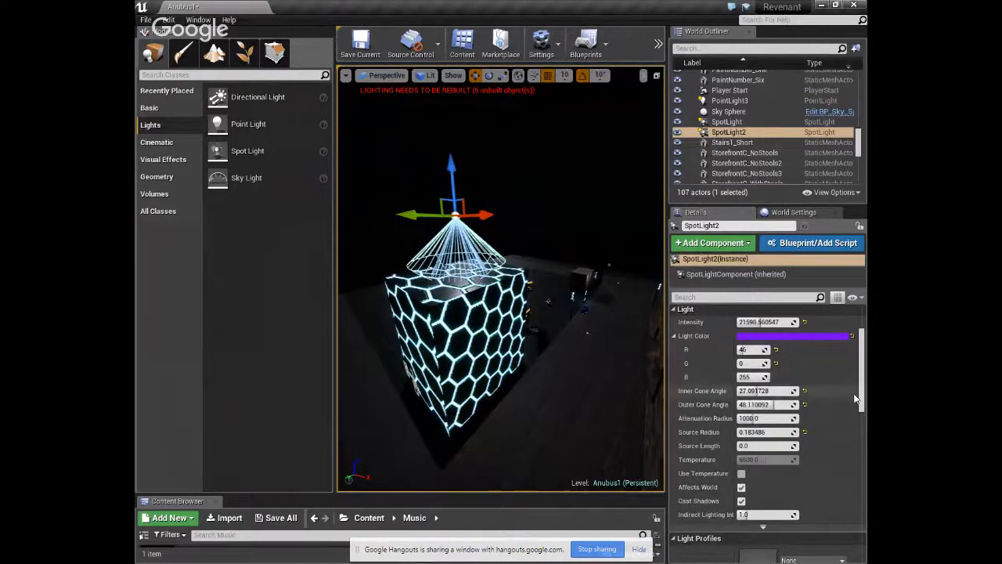
left_click_drag(749, 432, 746, 445)
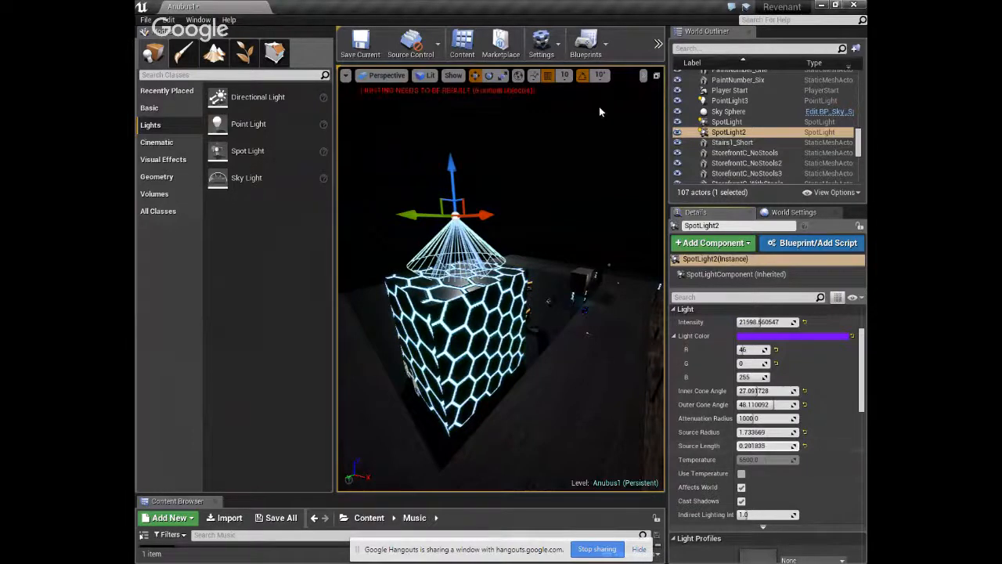
Run a brief play preview of the level to check the spot light on the hexagon-patterned building.
left_click(657, 45)
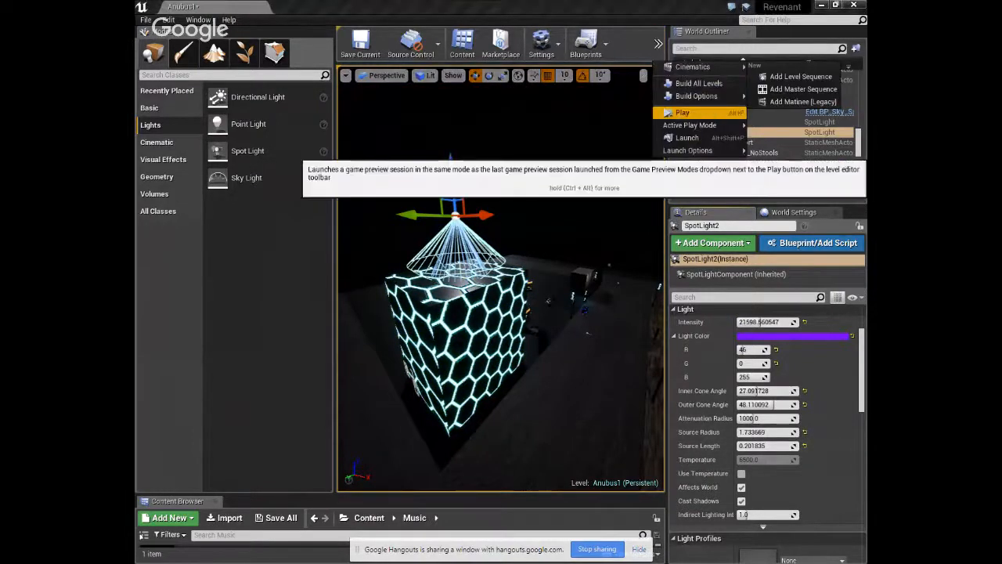
left_click(698, 114)
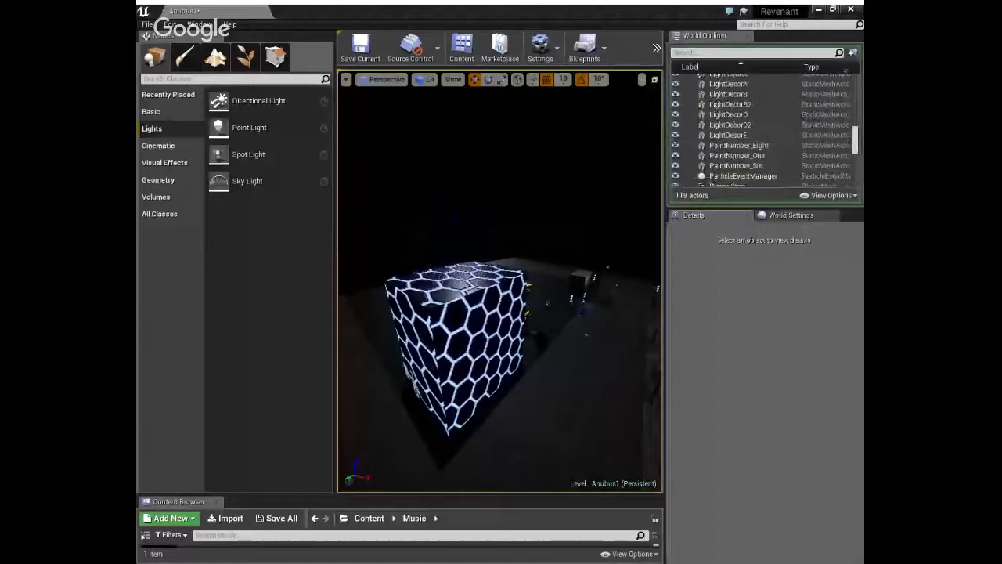
key("Escape")
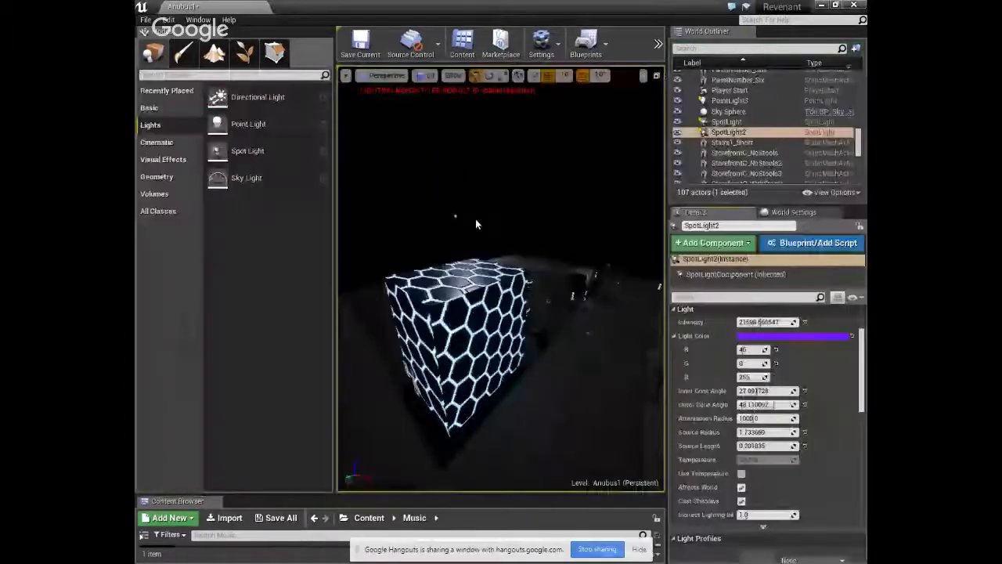
Replace the spot light with a point light on the hexagon-patterned building and set its attenuation radius to about 1406.75.
key("Delete")
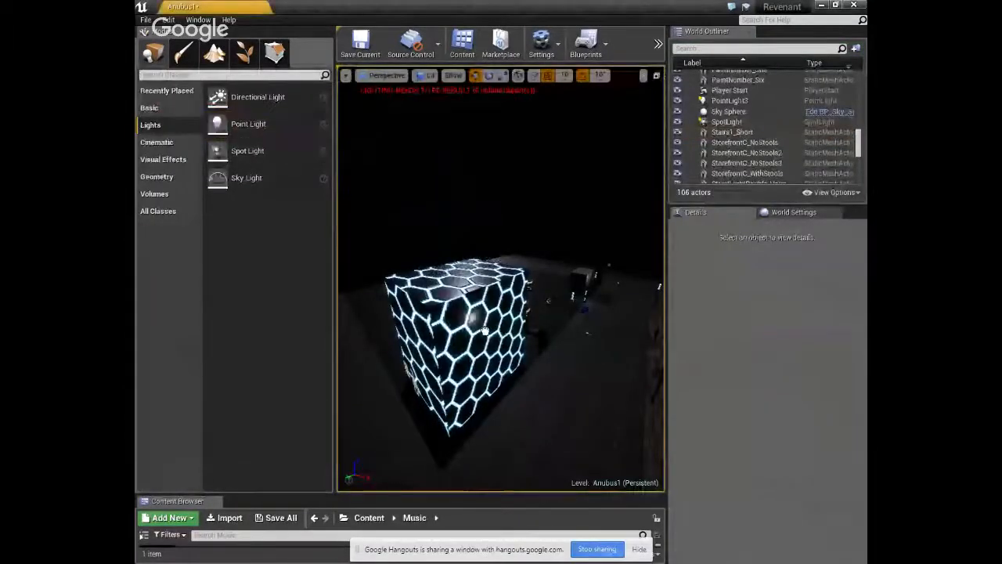
left_click_drag(536, 396, 534, 309)
left_click_drag(585, 379, 438, 296)
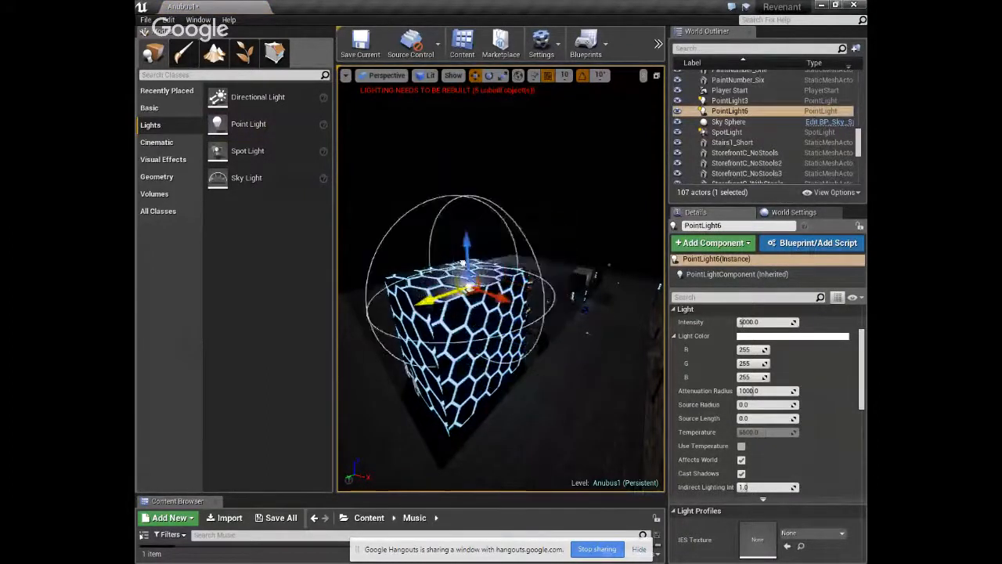
left_click_drag(750, 398, 785, 397)
Change the point light's color to light blue, R 52, G 163, B 255.
left_click(757, 337)
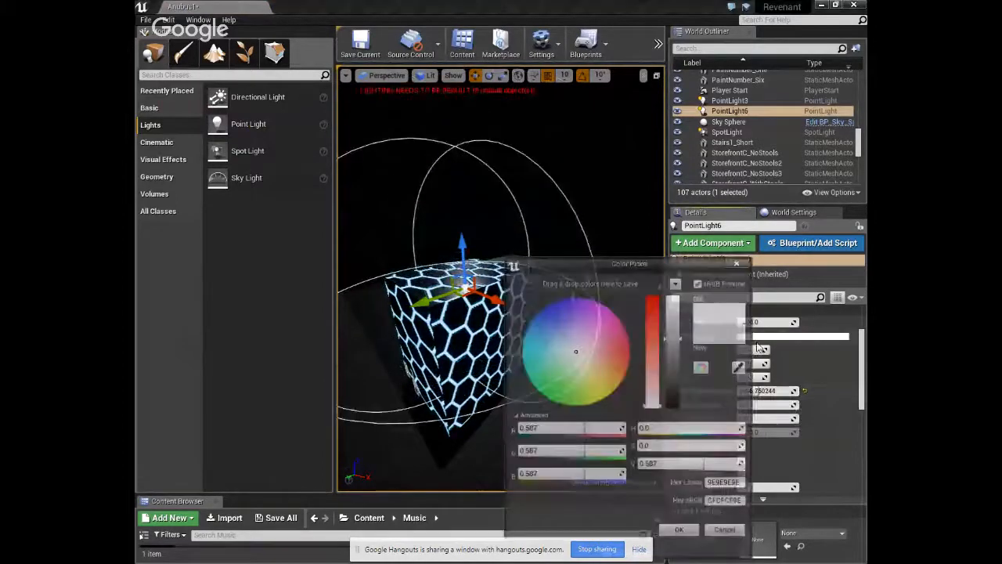
left_click_drag(574, 349, 538, 332)
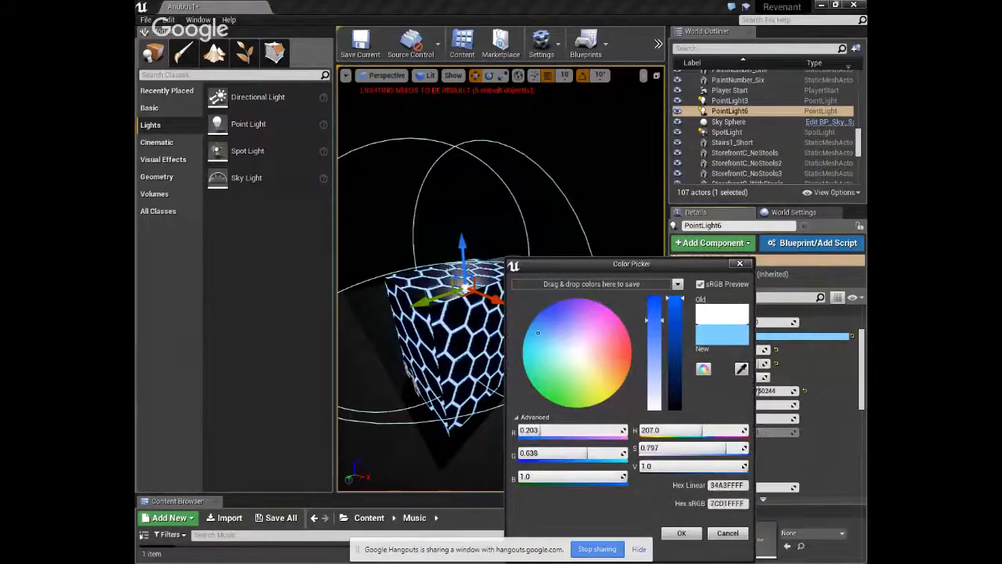
mouse_move(655, 320)
left_mouse_down()
mouse_move(654, 304)
mouse_move(655, 320)
left_mouse_up()
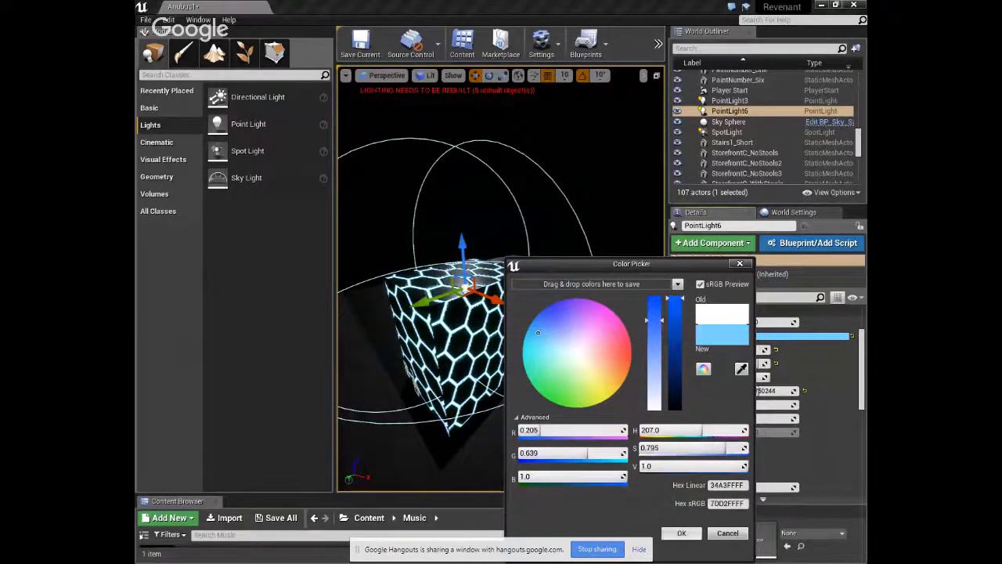
left_click(681, 533)
Raise the point light to just above the hexagon-patterned building's roof and set its source radius to about 0.30.
left_click_drag(468, 247, 467, 216)
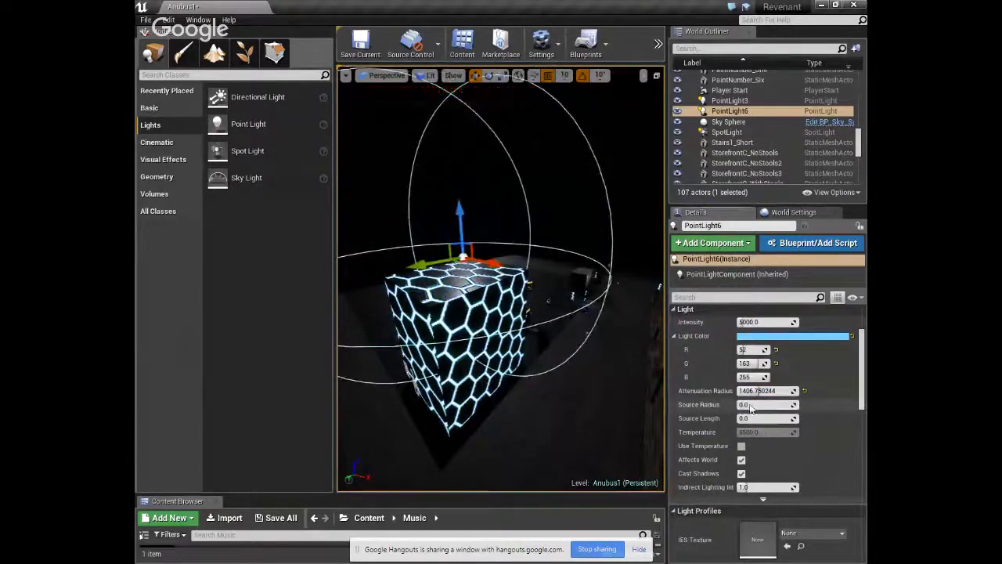
left_click_drag(750, 406, 765, 406)
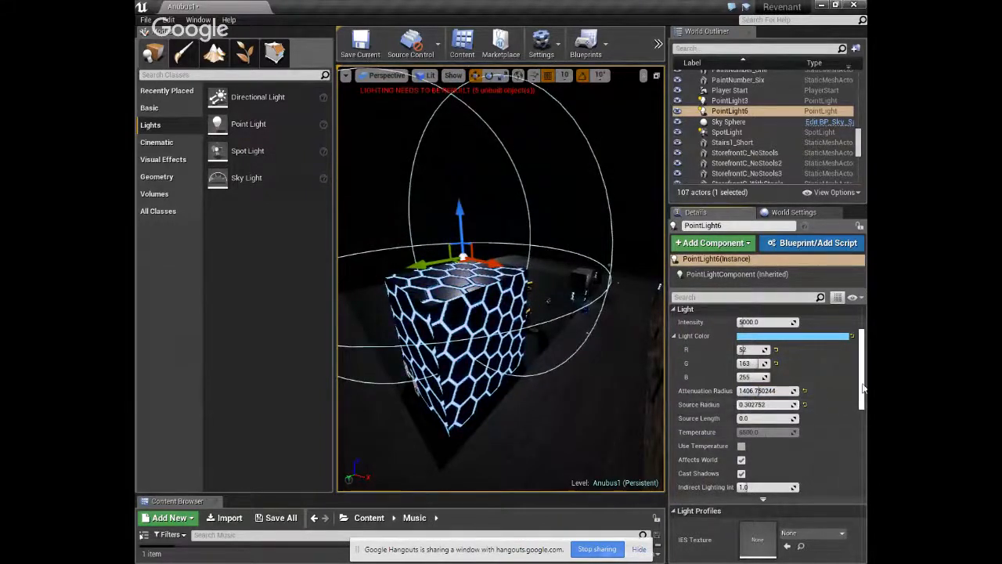
mouse_move(864, 388)
left_mouse_down()
mouse_move(864, 397)
mouse_move(863, 387)
left_mouse_up()
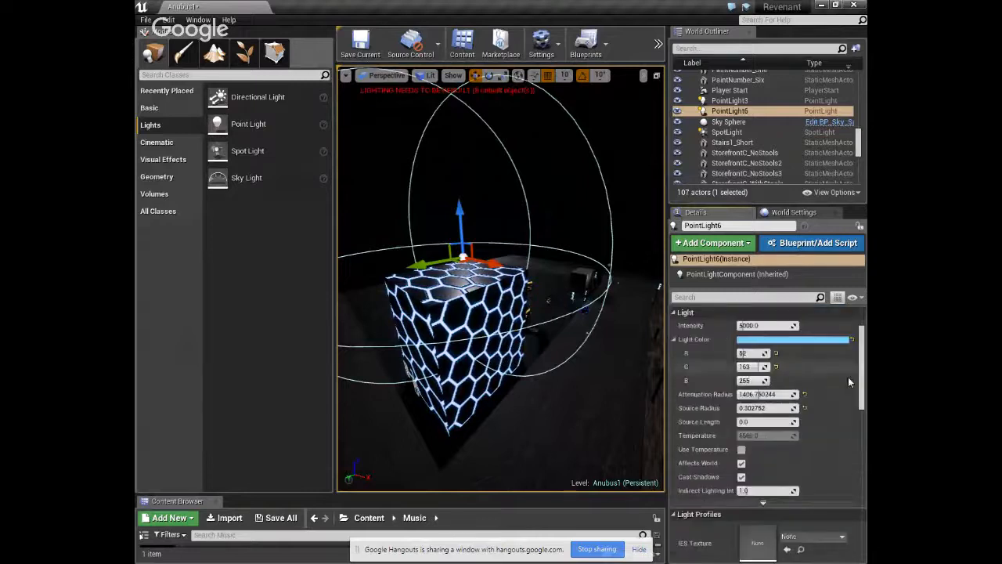
Build the level's lighting and minimize the music player window that covers the editor.
left_click(658, 43)
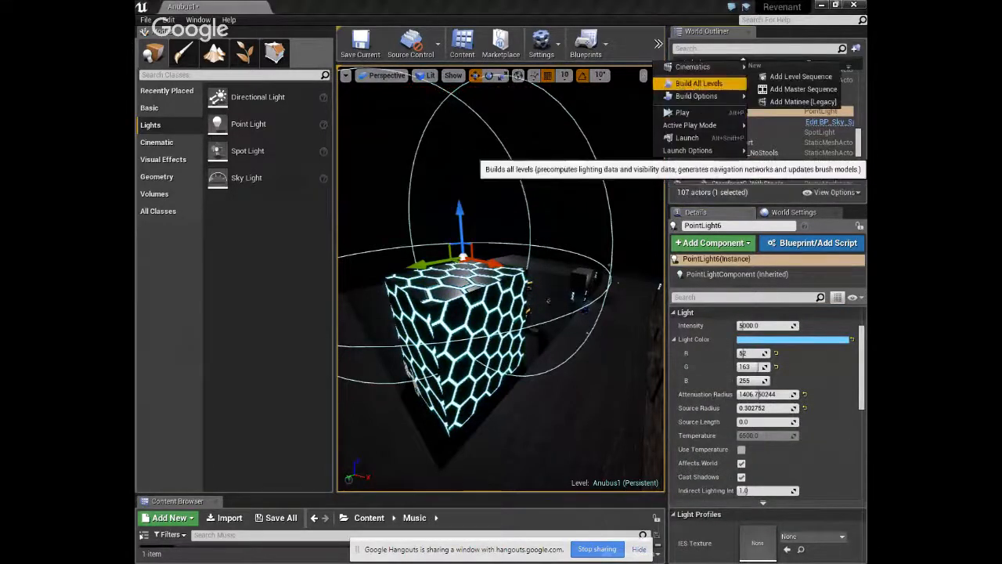
mouse_move(696, 95)
left_click(612, 112)
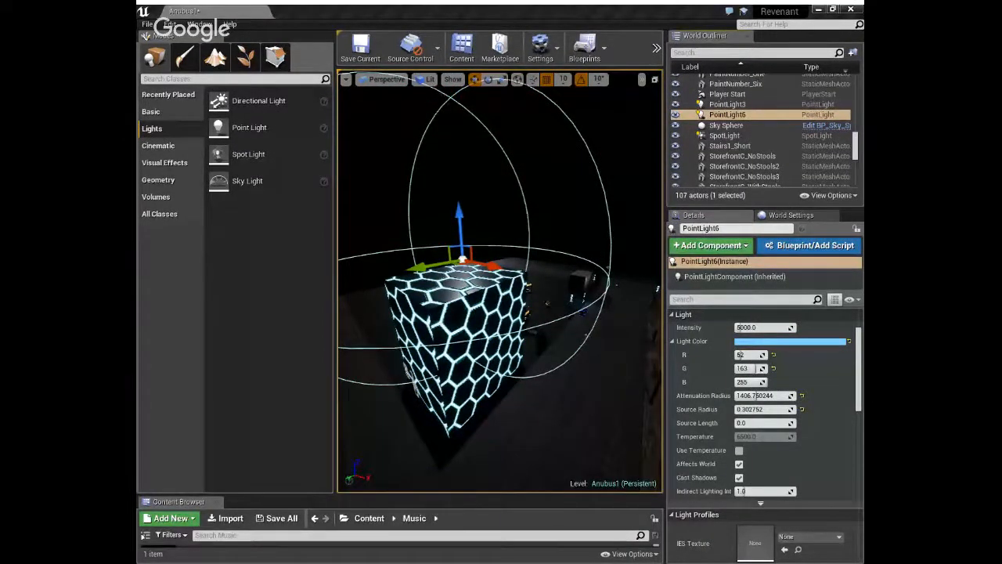
key("alt+Tab")
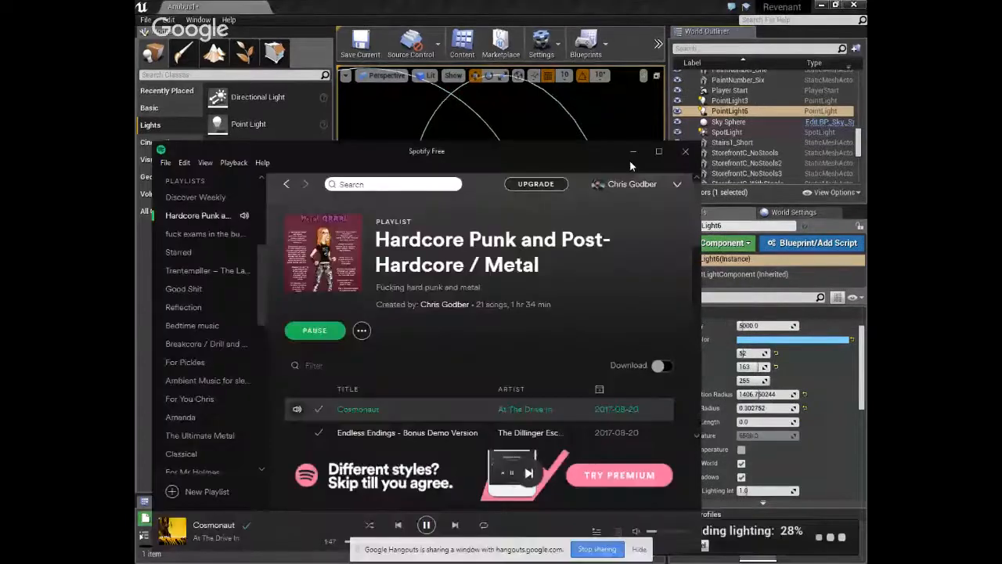
left_click(633, 151)
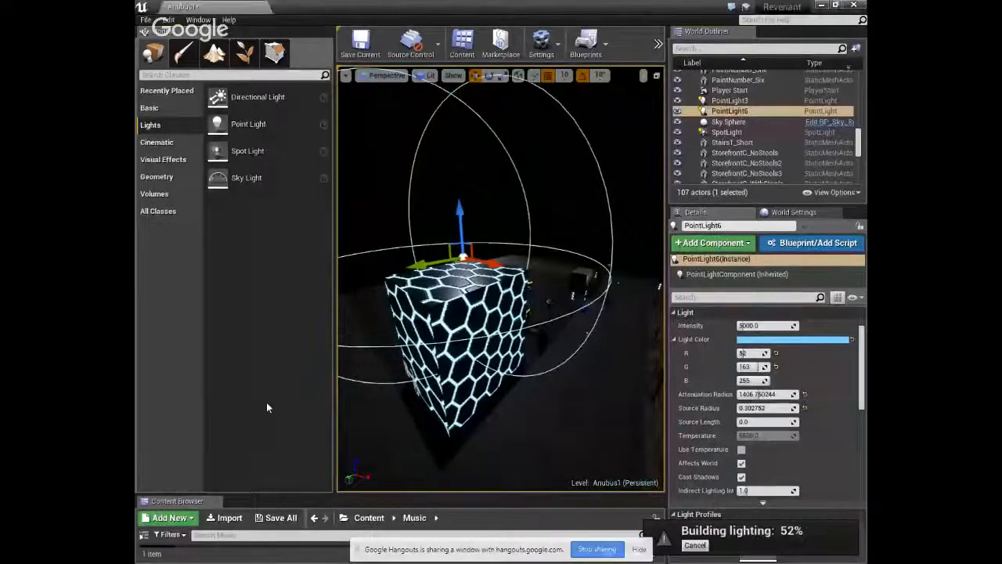
Lower the point light slightly toward the roof of the hexagon-patterned building.
right_click_drag(514, 381, 422, 439)
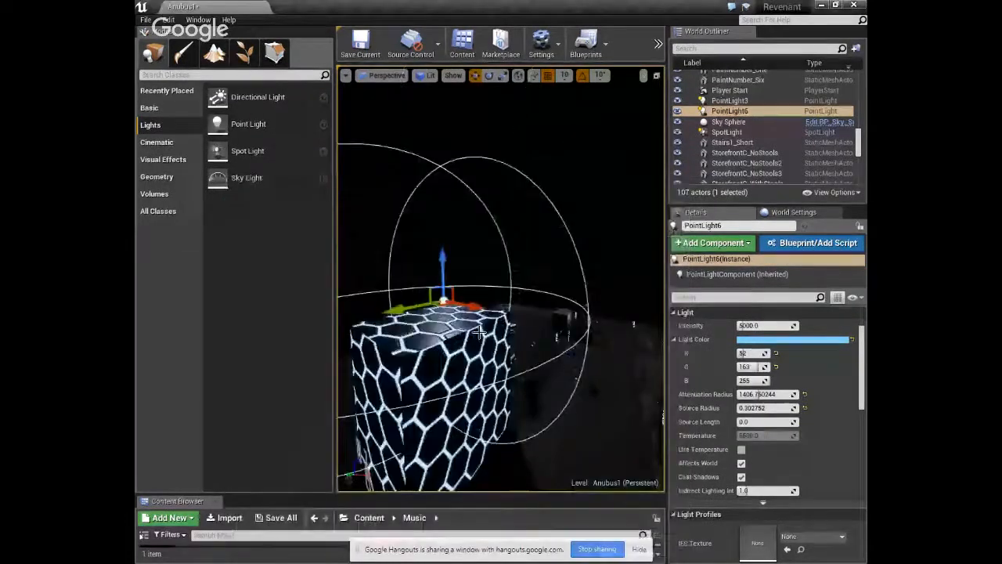
left_click_drag(479, 333, 496, 241)
left_click_drag(519, 147, 520, 183)
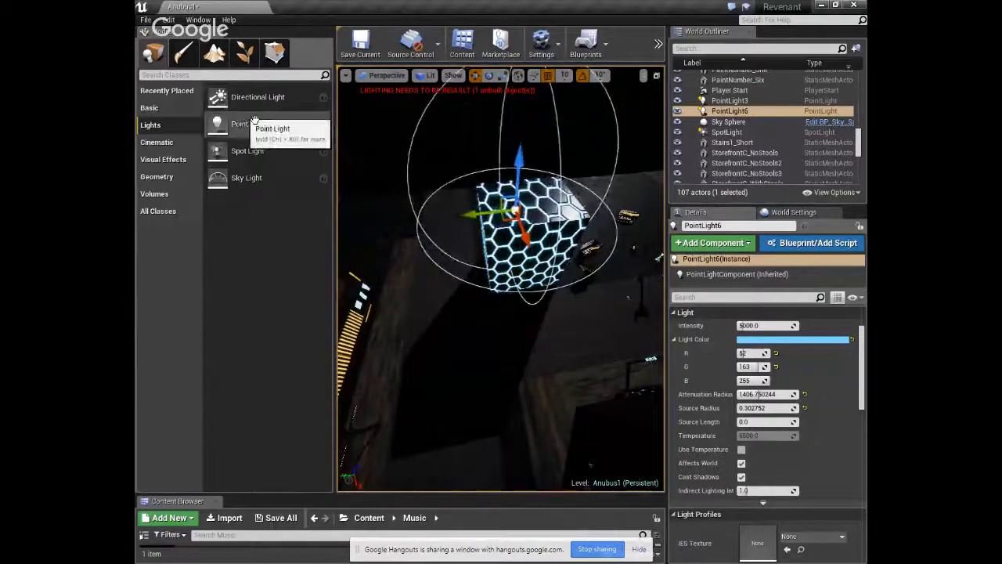
left_click(157, 143)
left_click(522, 324)
right_click(509, 324)
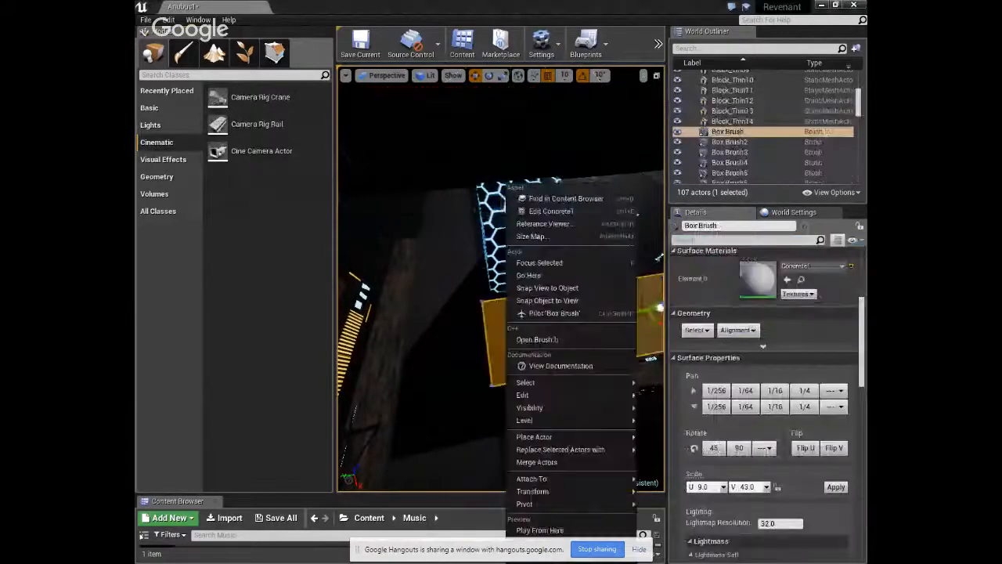
left_click(474, 166)
left_click(473, 163)
Switch the perspective viewport to Unlit shading with the street around the hexagon-patterned building in view.
right_click_drag(472, 164, 468, 261)
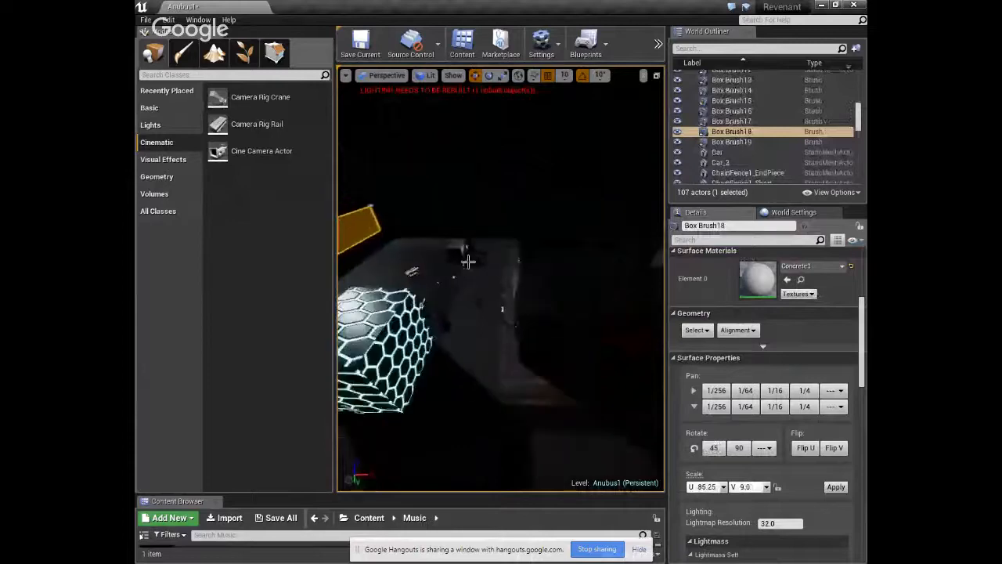
left_click(425, 75)
left_click(436, 114)
right_click_drag(437, 120, 532, 342)
right_click(533, 342)
left_click(546, 300)
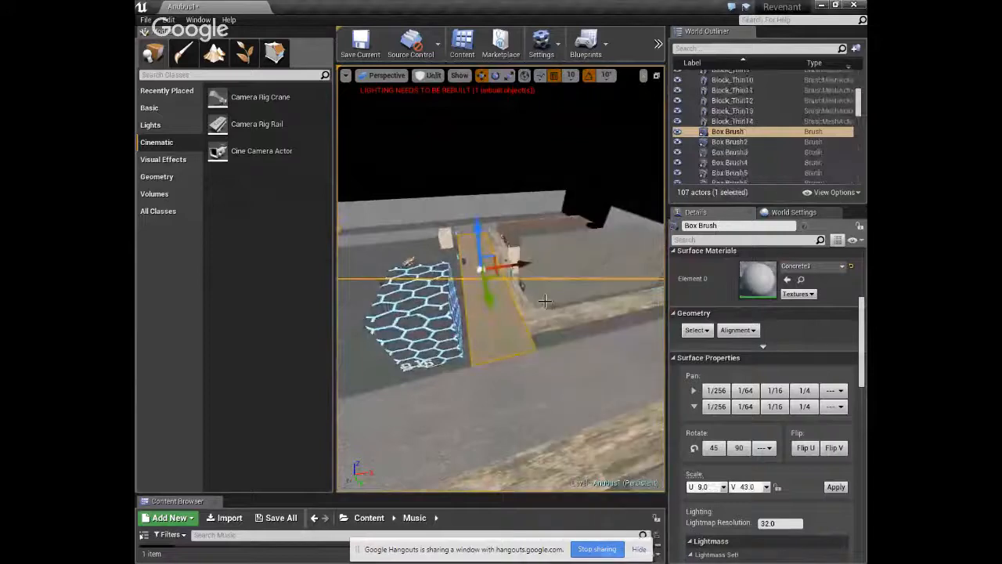
key("ctrl+z")
Duplicate the large block building beside the street and place the copy on the opposite side of the hexagon-patterned building.
left_click(551, 264)
right_click(552, 264)
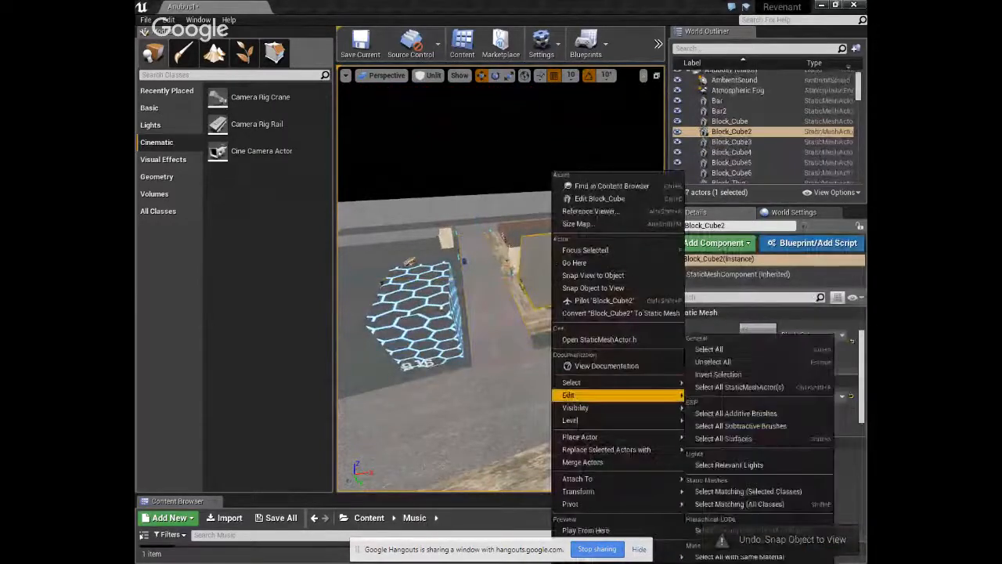
left_click(722, 445)
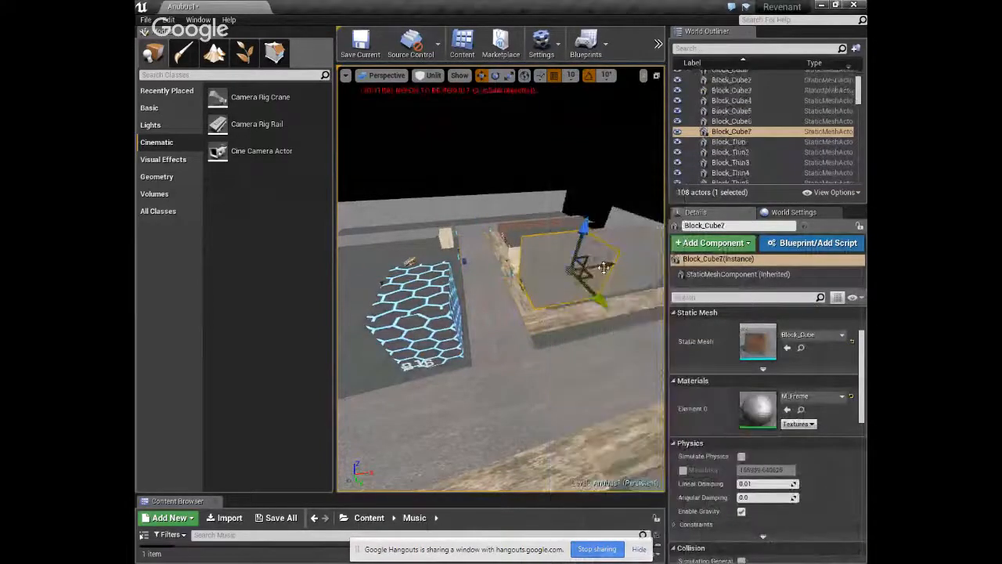
left_click_drag(587, 262, 427, 291)
key("f")
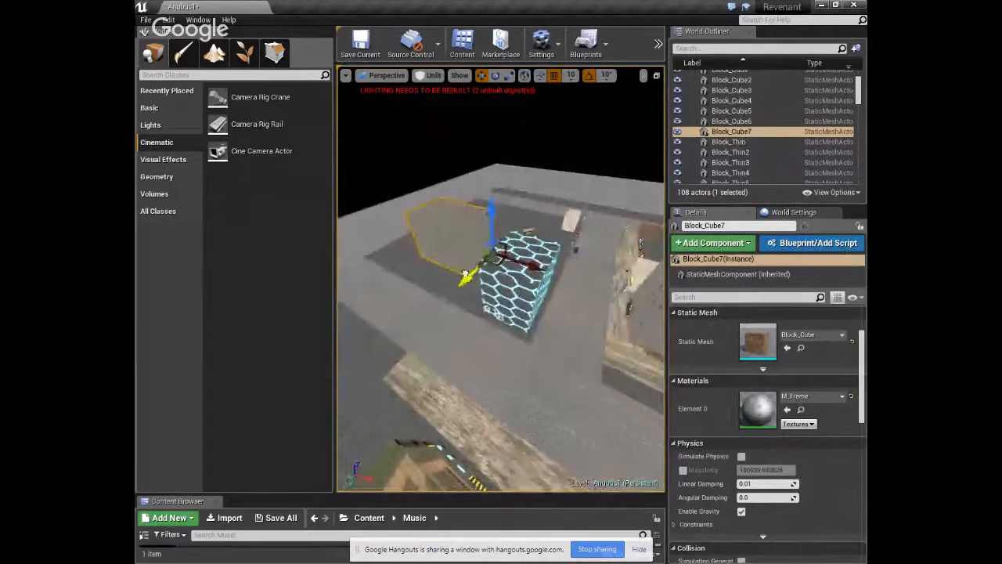
key("Escape")
Duplicate the double street light and place the copy at the near street corner of the hexagon-patterned building.
right_click_drag(462, 305, 592, 259)
key("s")
left_click(595, 261)
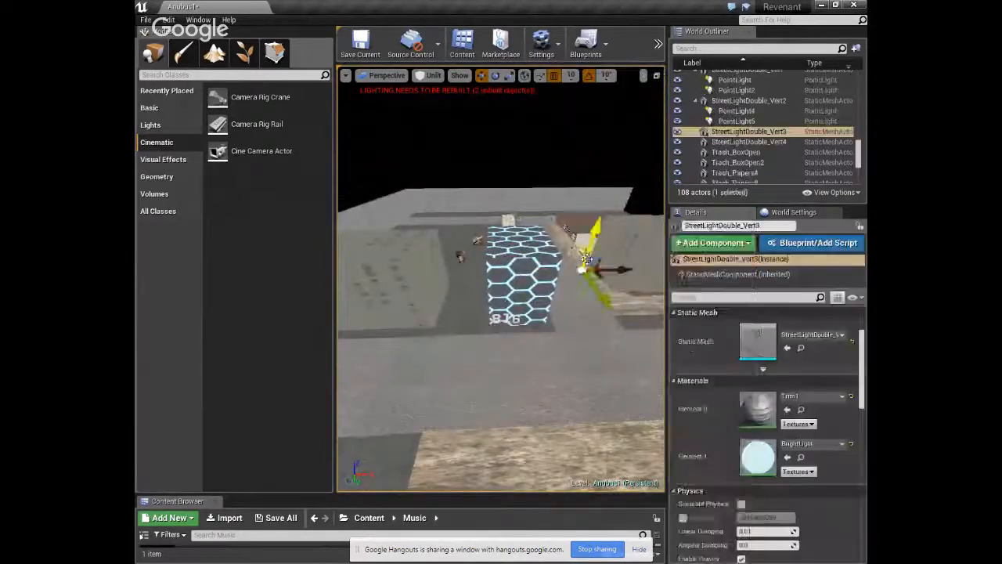
right_click(589, 260)
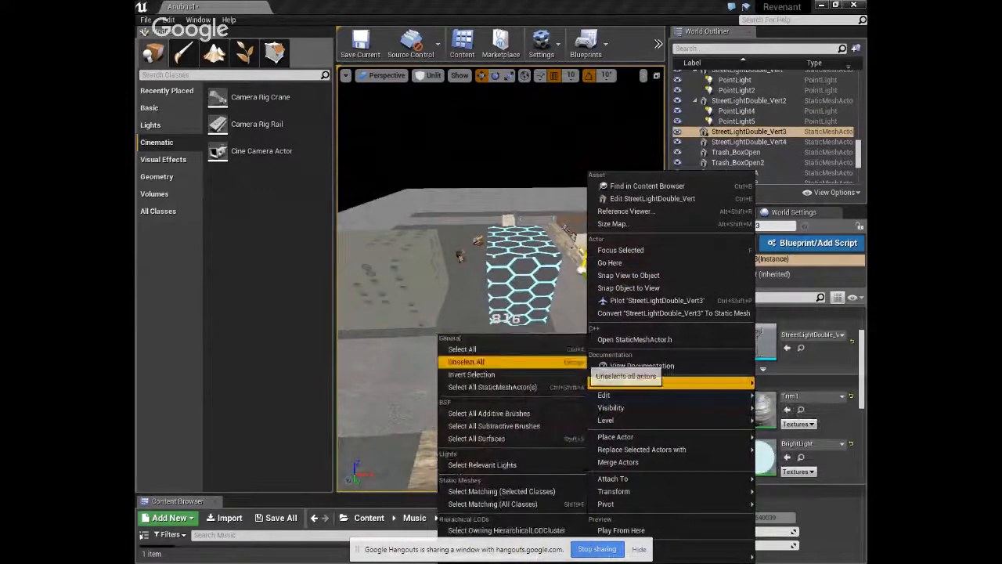
mouse_move(618, 394)
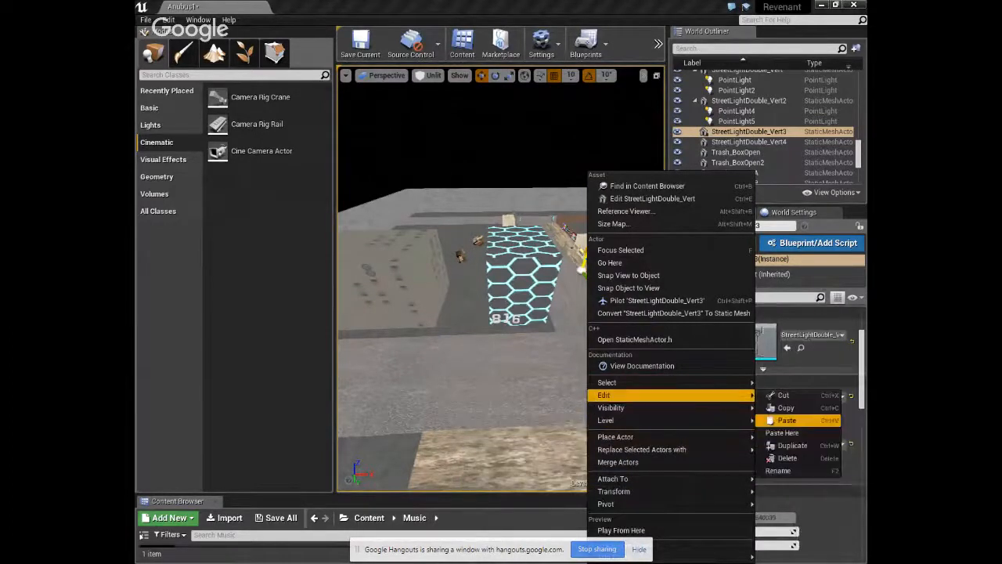
left_click(787, 452)
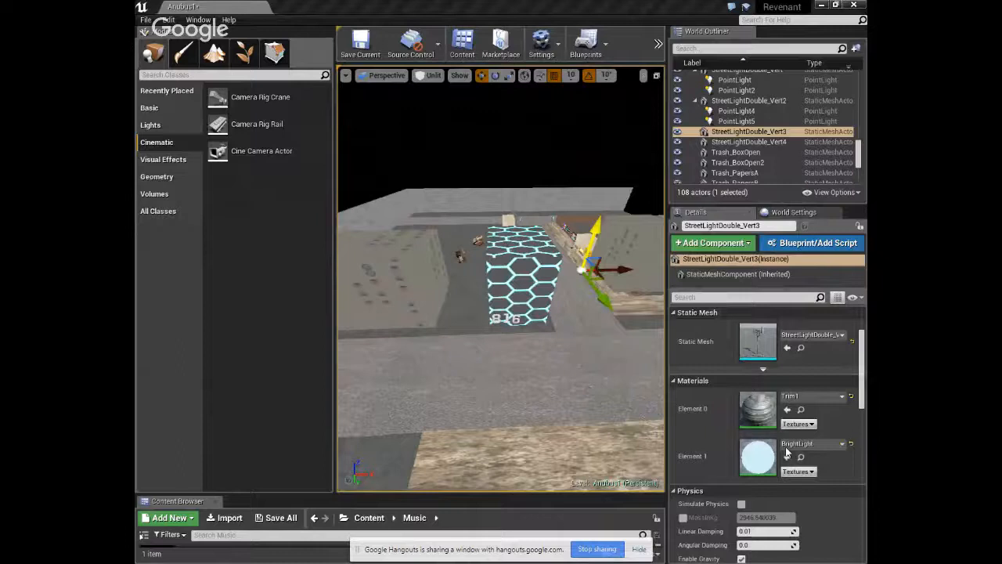
left_click_drag(512, 305, 532, 404)
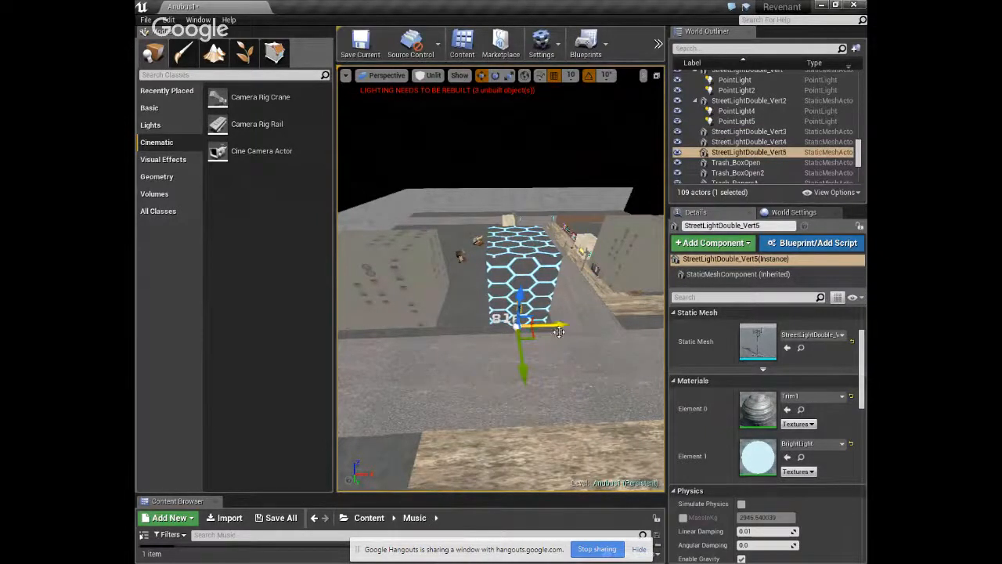
left_click_drag(559, 332, 585, 330)
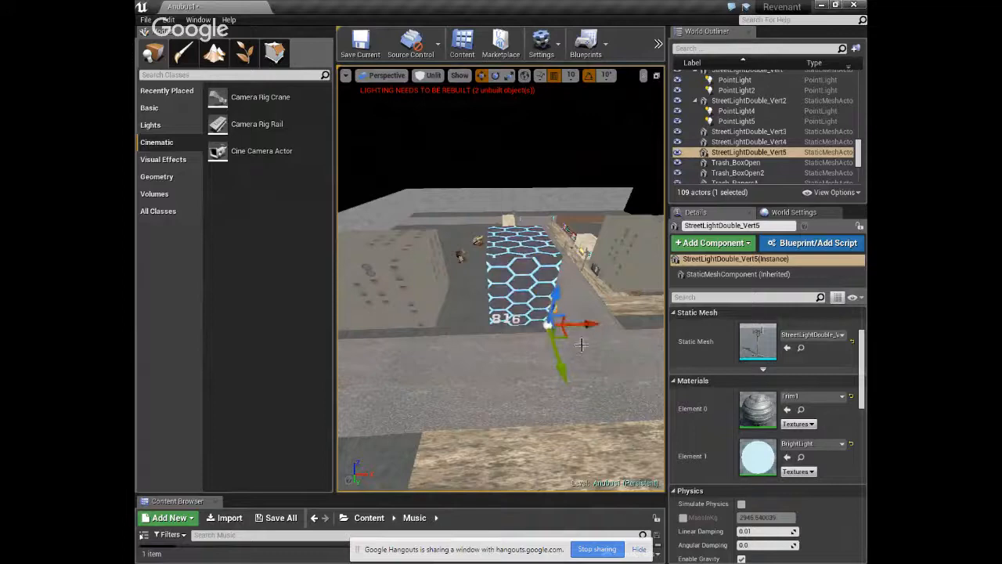
Shift the duplicated street light slightly outward along its Y axis at the hexagon-patterned building's corner.
left_click(581, 345)
scroll(575, 365, "up", 2)
mouse_move(571, 369)
right_mouse_down()
mouse_move(658, 368)
mouse_move(577, 384)
right_mouse_up()
scroll(563, 383, "up", 4)
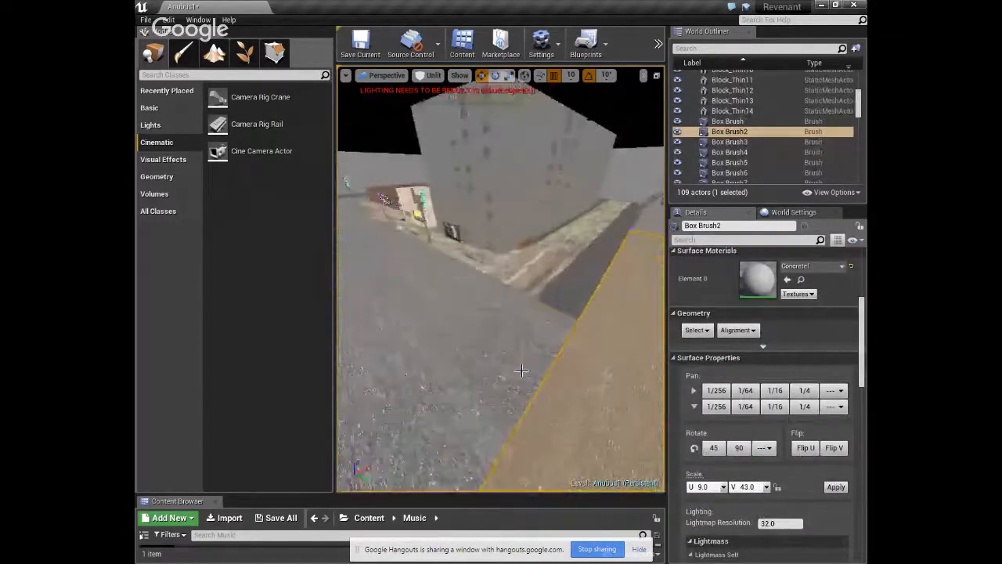
right_click_drag(522, 370, 650, 364)
left_click(512, 295)
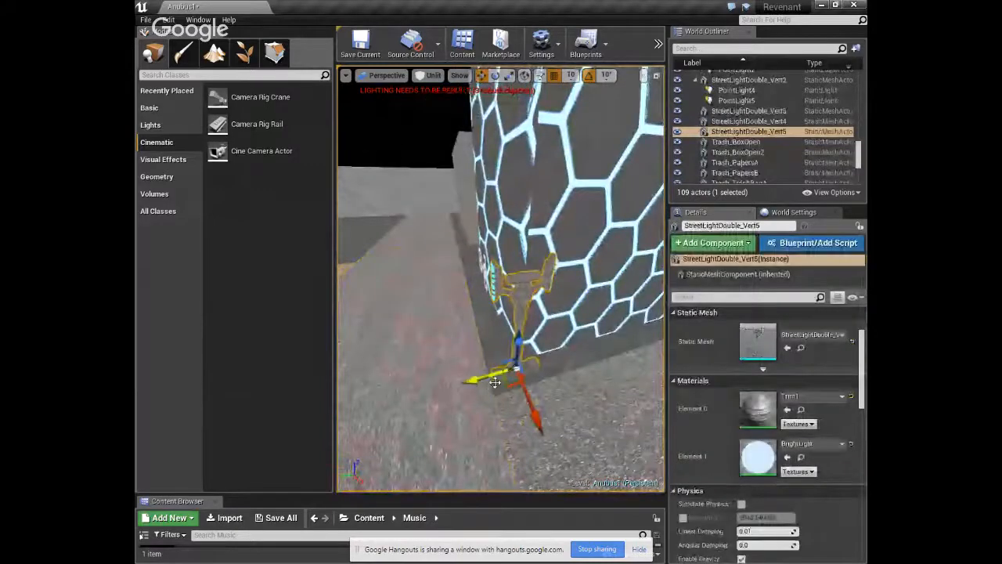
left_click_drag(495, 382, 480, 379)
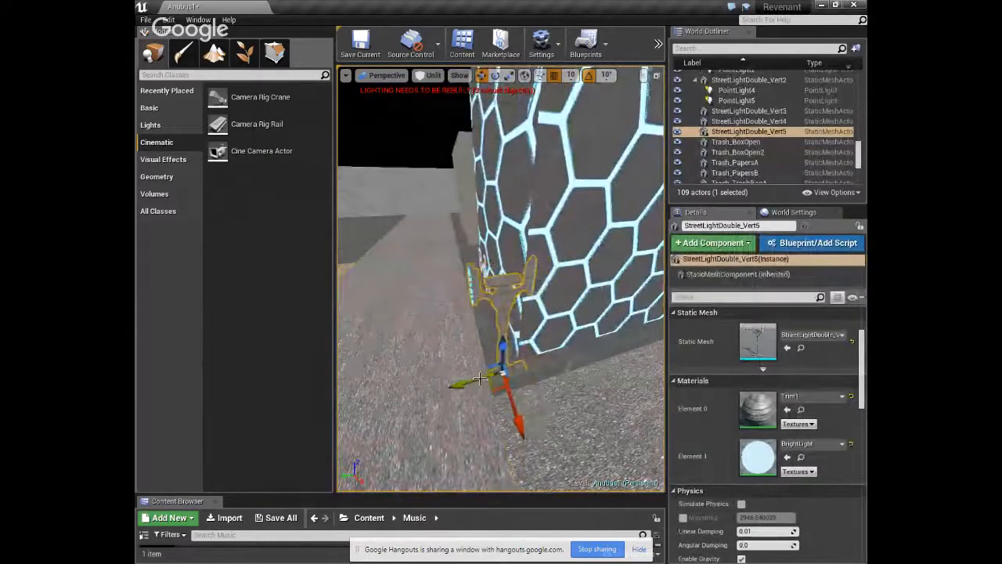
Rotate the duplicated street light about its vertical axis and nudge its position at the hexagon-patterned building's corner.
left_click(494, 75)
left_click_drag(465, 430, 555, 352)
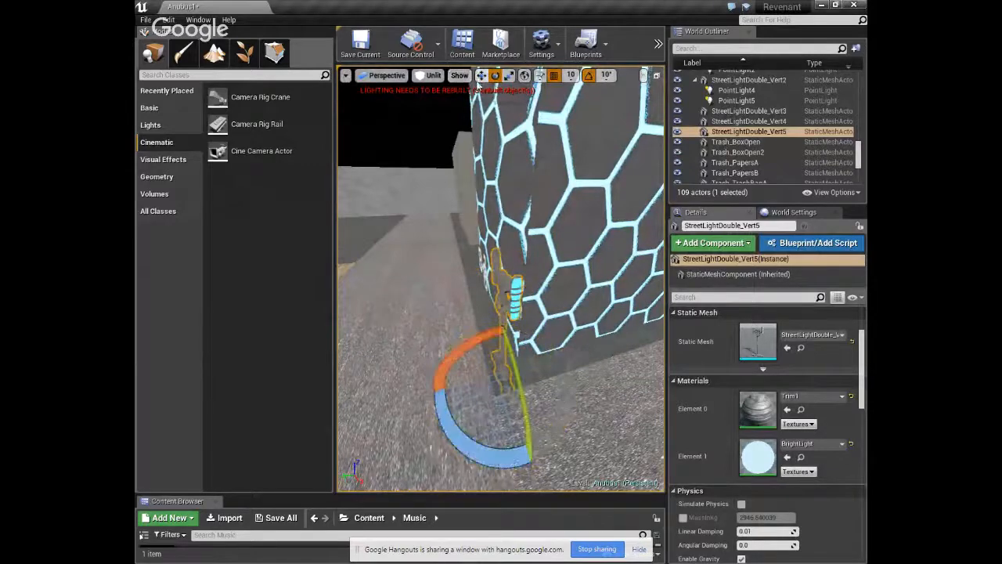
left_click(481, 75)
mouse_move(516, 415)
left_mouse_down()
mouse_move(505, 389)
mouse_move(510, 402)
left_mouse_up()
left_click(523, 416)
Apply a surface U scale of 7, 9 and finally 12 to the gravel strip running beside the large building.
mouse_move(523, 416)
right_mouse_down()
mouse_move(469, 386)
mouse_move(404, 316)
right_mouse_up()
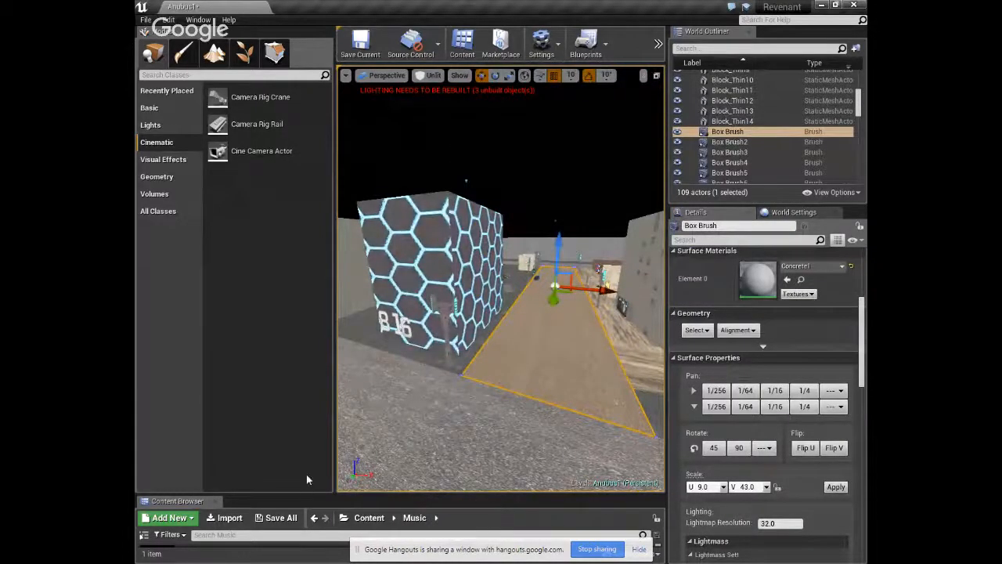
right_click_drag(542, 291, 492, 305)
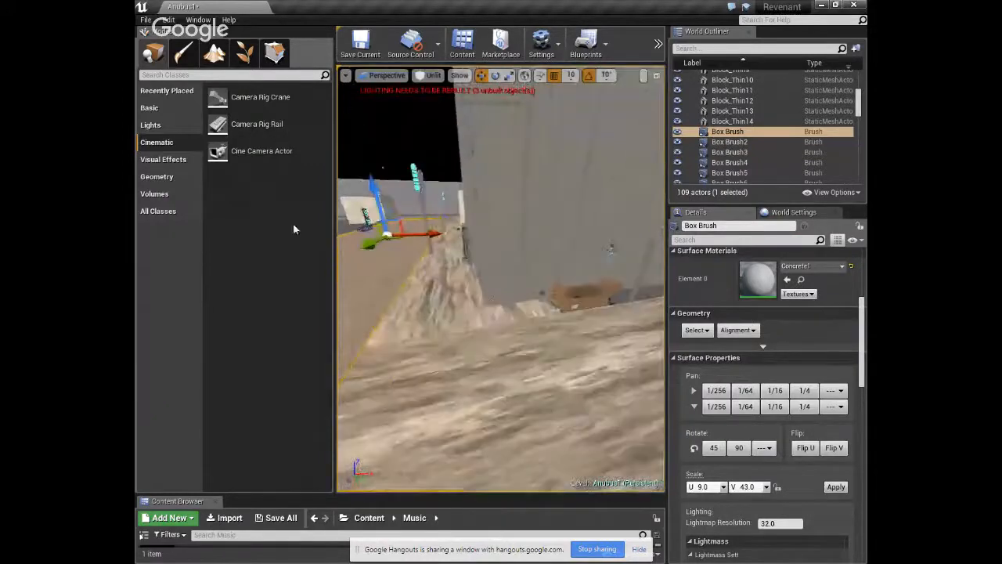
mouse_move(417, 252)
right_mouse_down()
mouse_move(423, 266)
mouse_move(417, 252)
right_mouse_up()
left_click(475, 312)
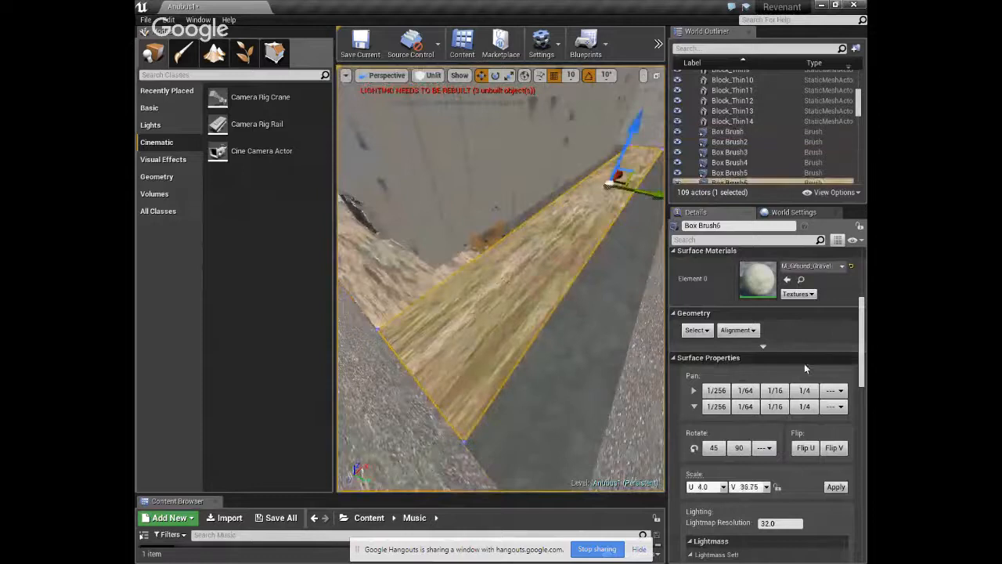
left_click(710, 487)
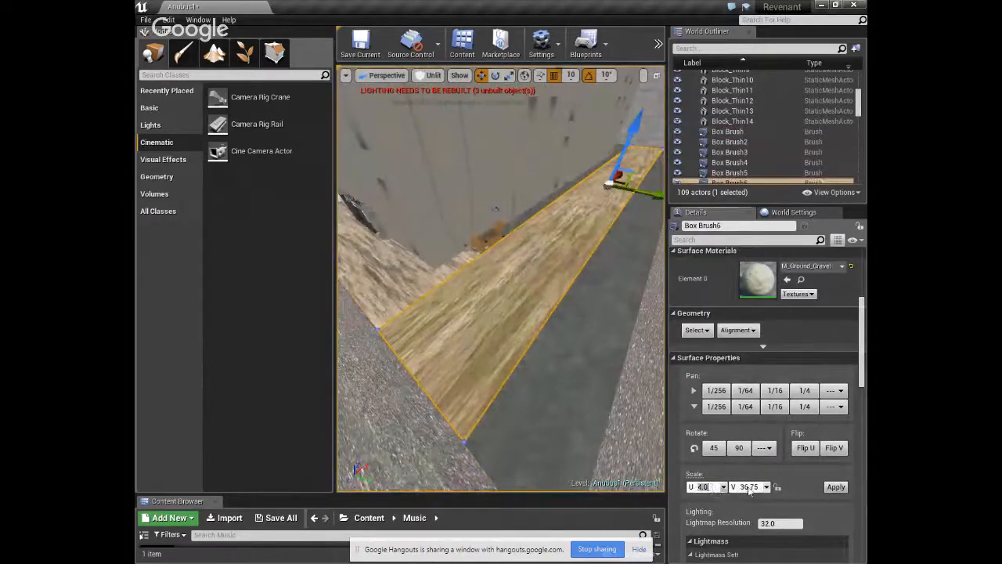
type("7")
key("Return")
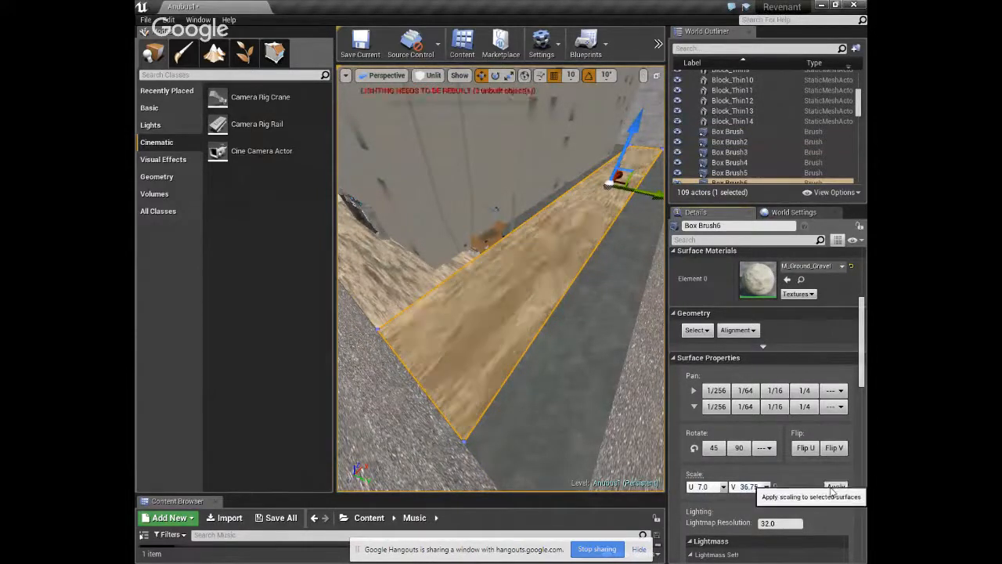
left_click(707, 487)
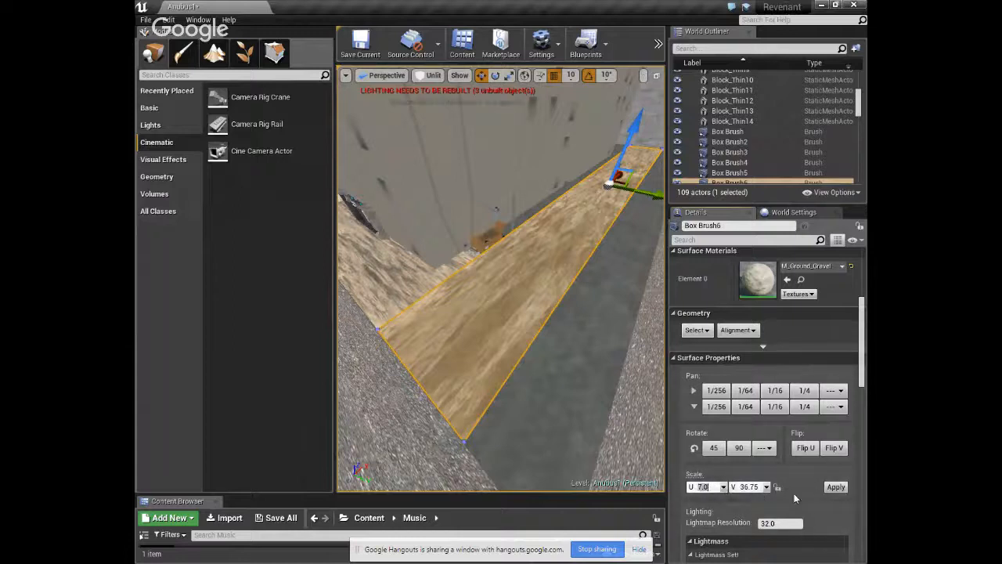
left_click(830, 488)
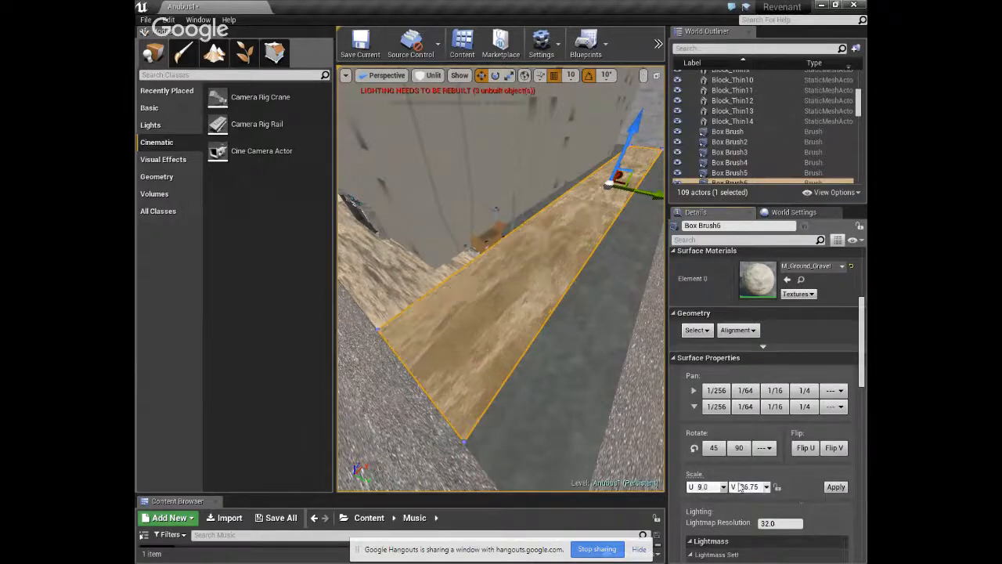
left_click(695, 491)
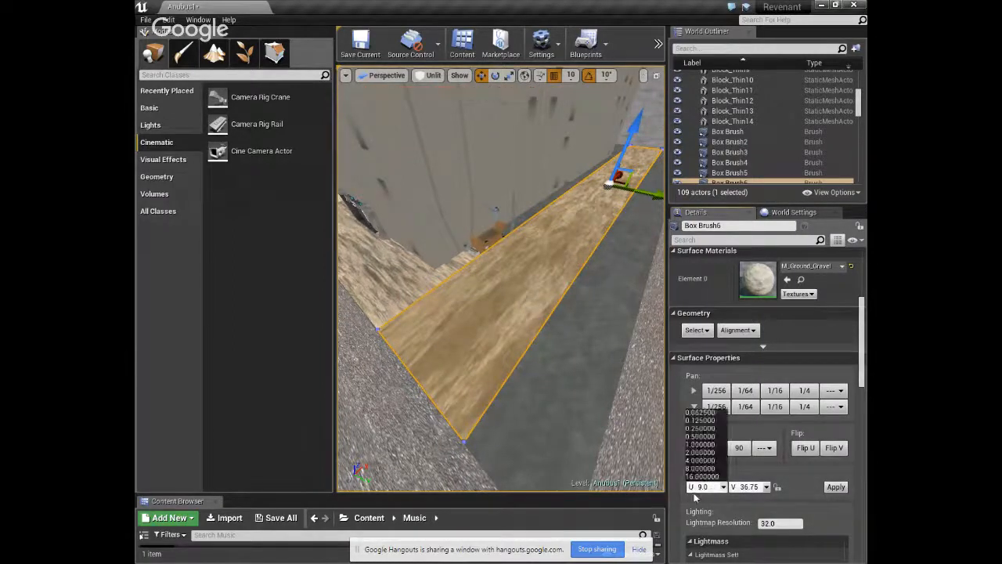
left_click(712, 492)
type("12")
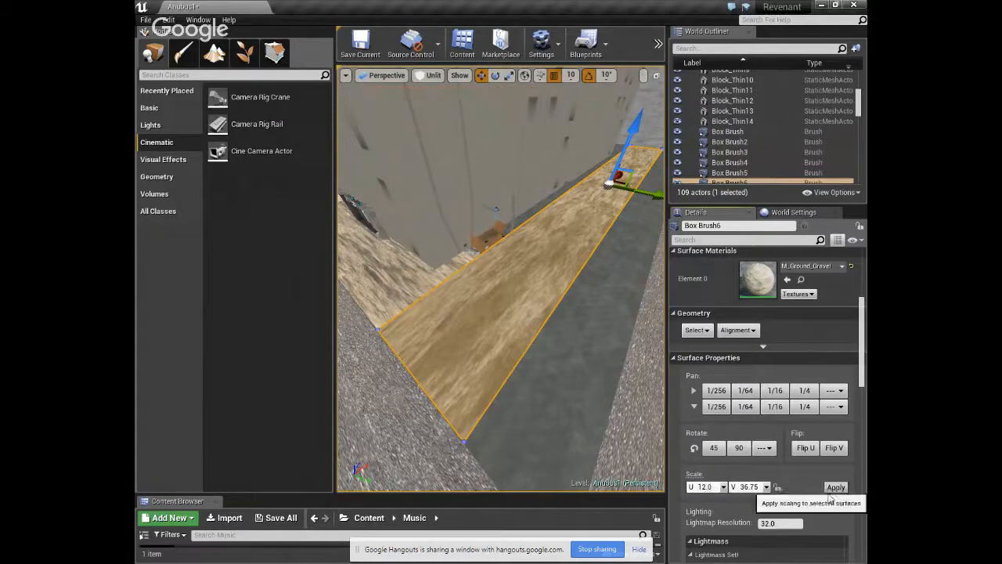
left_click(832, 488)
Apply a surface U scale of 0.5 to the adjoining gravel strip around the building's corner.
left_click(353, 277)
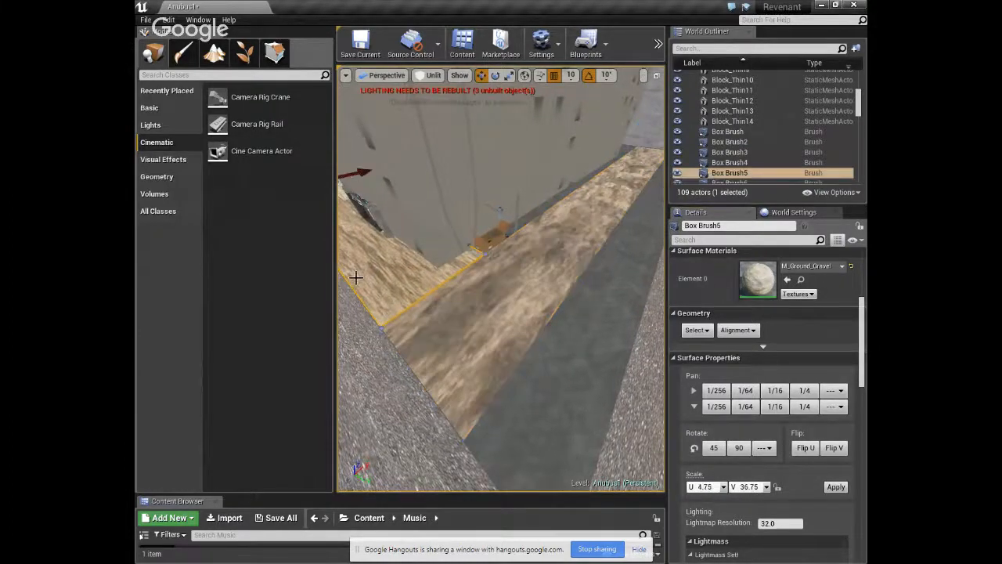
left_click(714, 487)
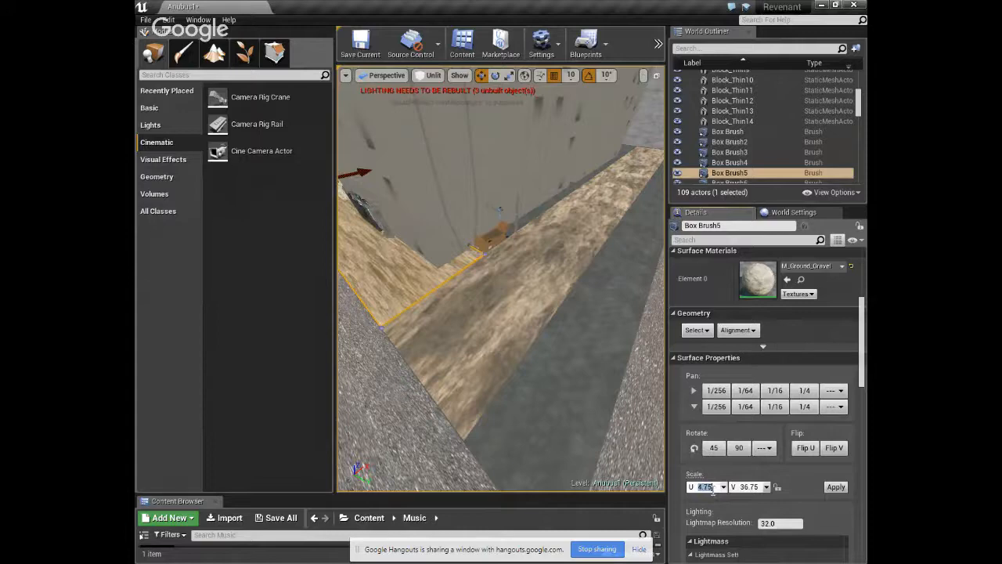
type(".5")
left_click(838, 490)
left_click(509, 348)
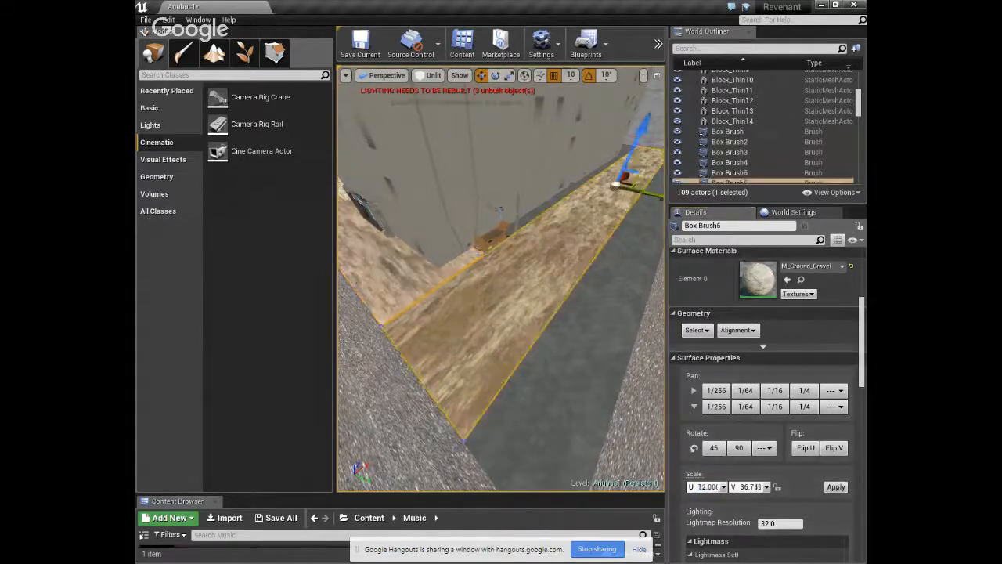
Examine the open concrete lot with the orange stalls beside the hexagon-patterned building.
right_click_drag(536, 362, 469, 362)
right_click_drag(459, 261, 487, 281)
key("w")
key("w")
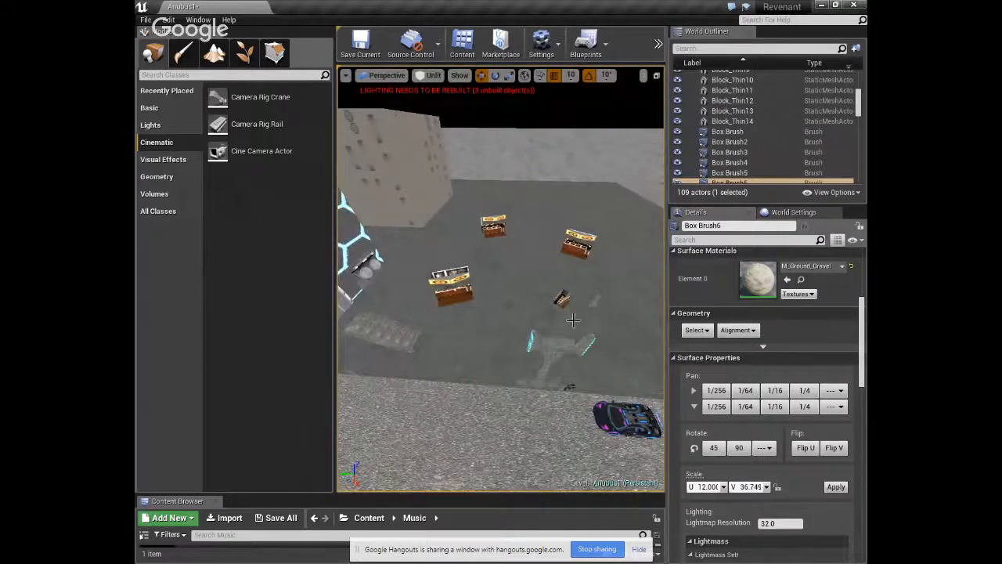
key("w")
right_click_drag(573, 319, 553, 303)
key("s")
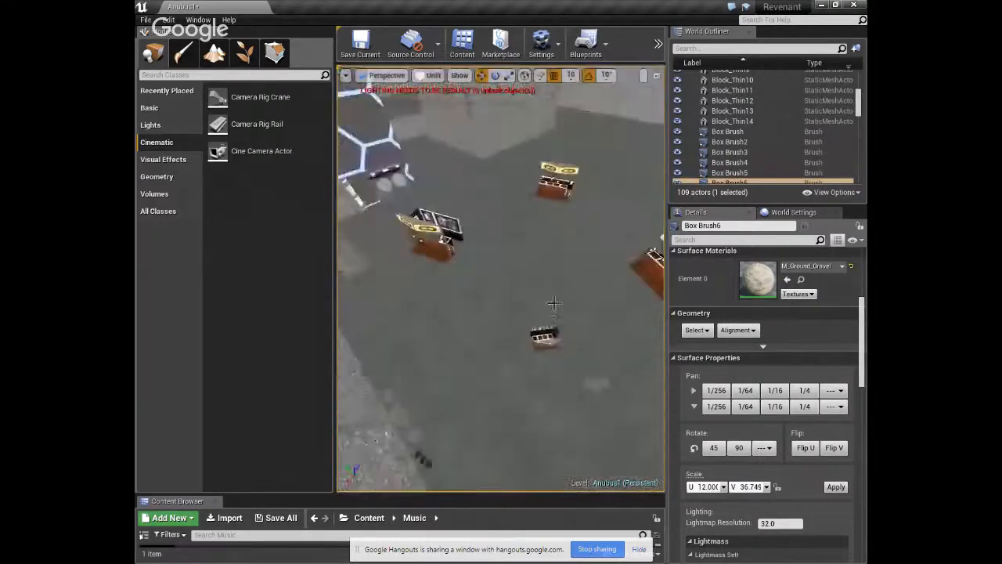
scroll(554, 303, "up", 3)
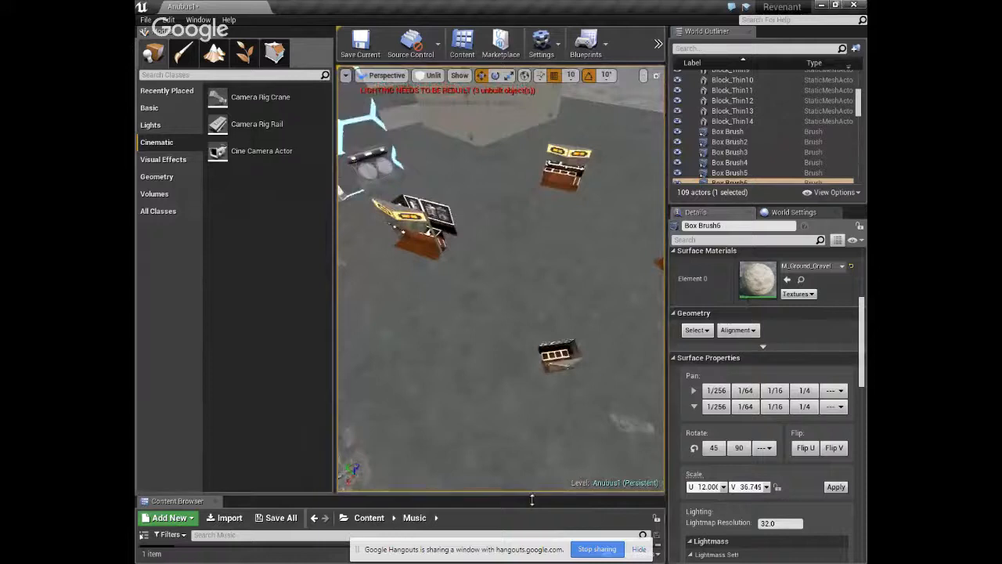
Enlarge the Content Browser and open the Meshes folder of CyberpunkAlleyPack.
left_click_drag(532, 499, 531, 209)
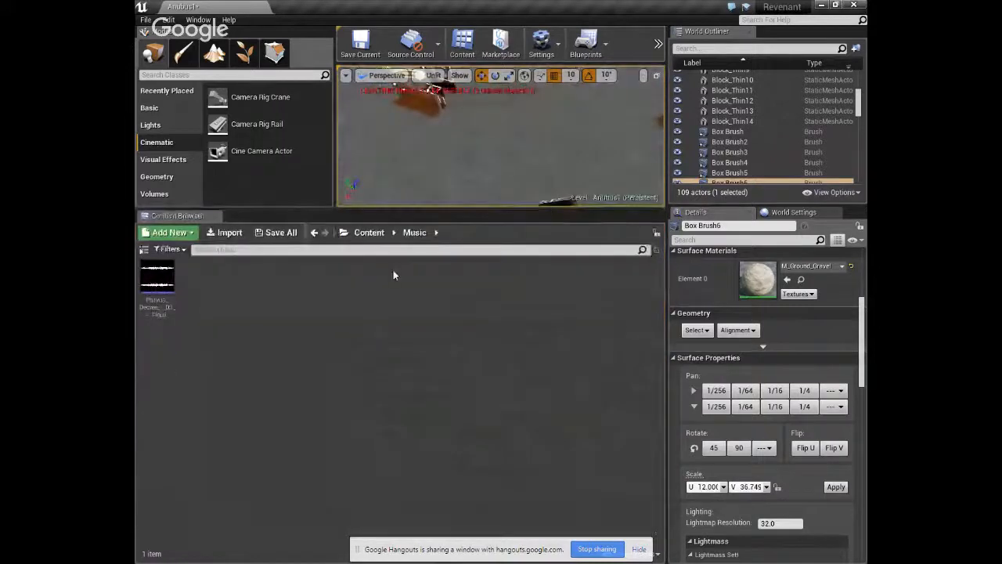
left_click(366, 233)
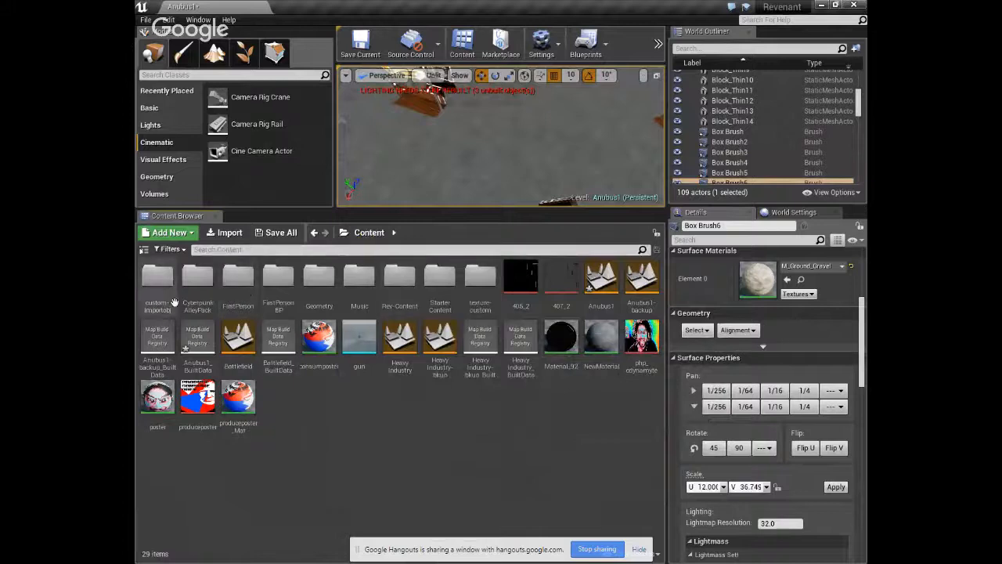
double_click(198, 276)
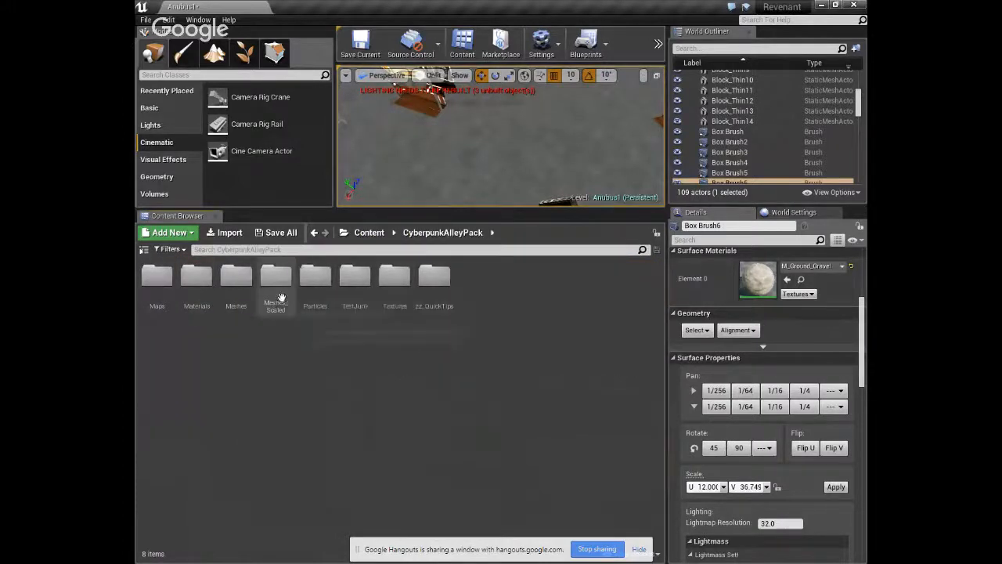
left_click(233, 290)
key("Left")
key("Left")
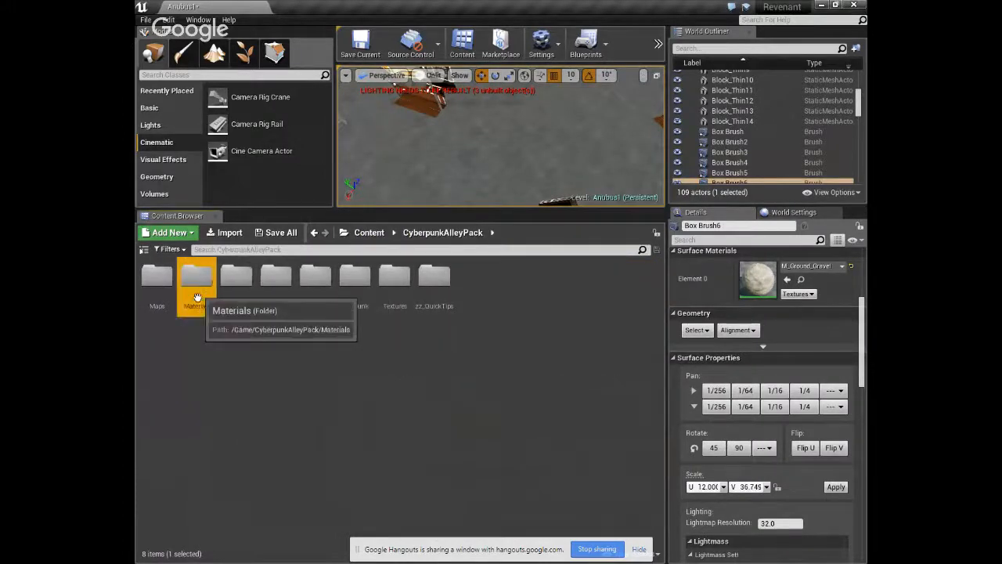
double_click(241, 286)
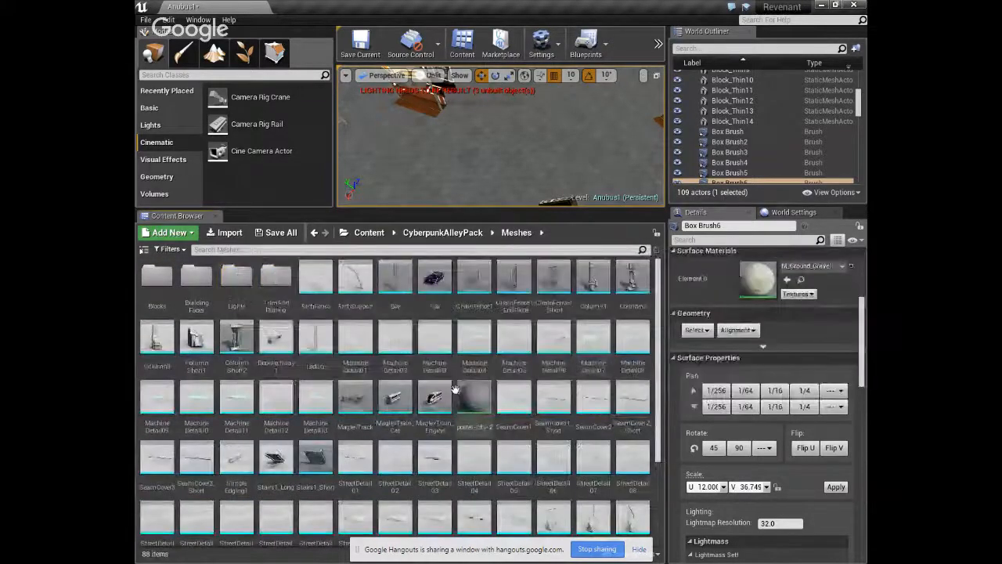
Browse the meshes and place the Column1 mesh on the open lot between the orange stalls.
scroll(454, 389, "down", 3)
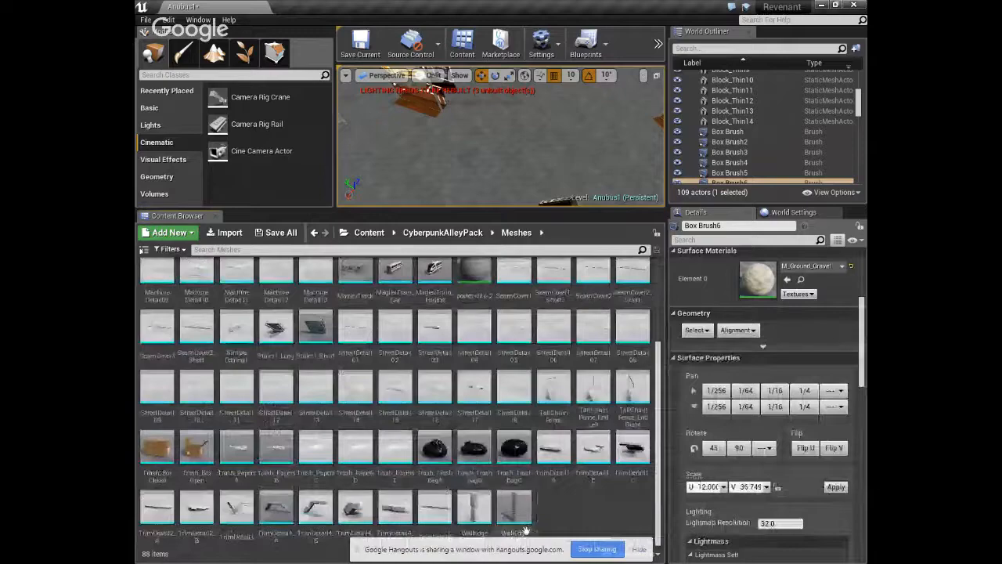
left_click(522, 526)
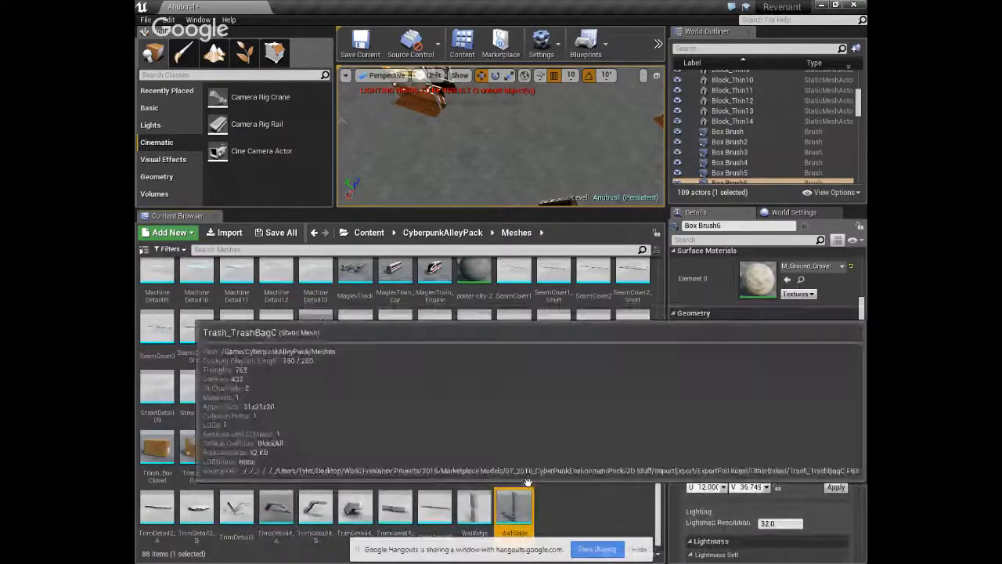
scroll(529, 474, "up", 3)
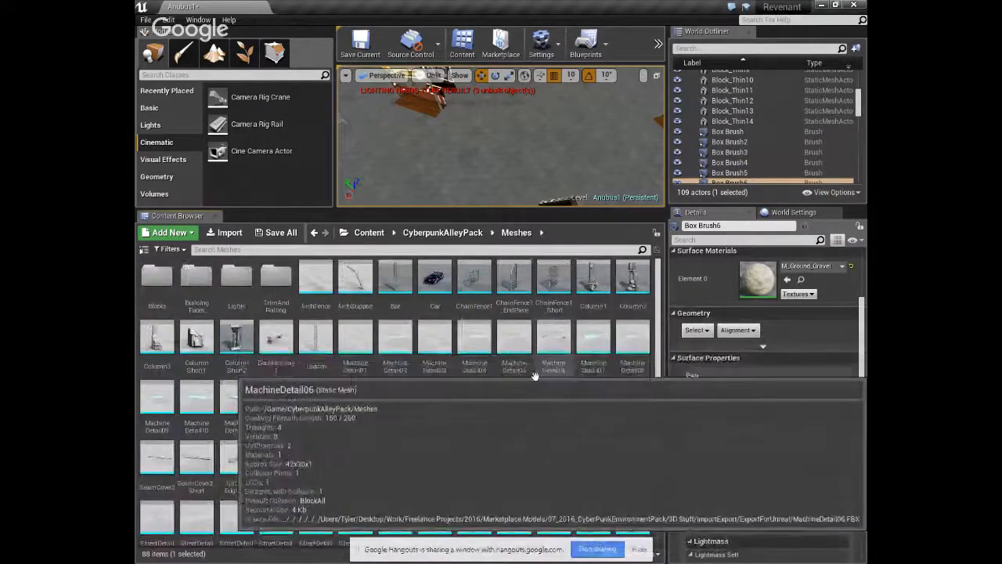
left_click_drag(593, 281, 523, 158)
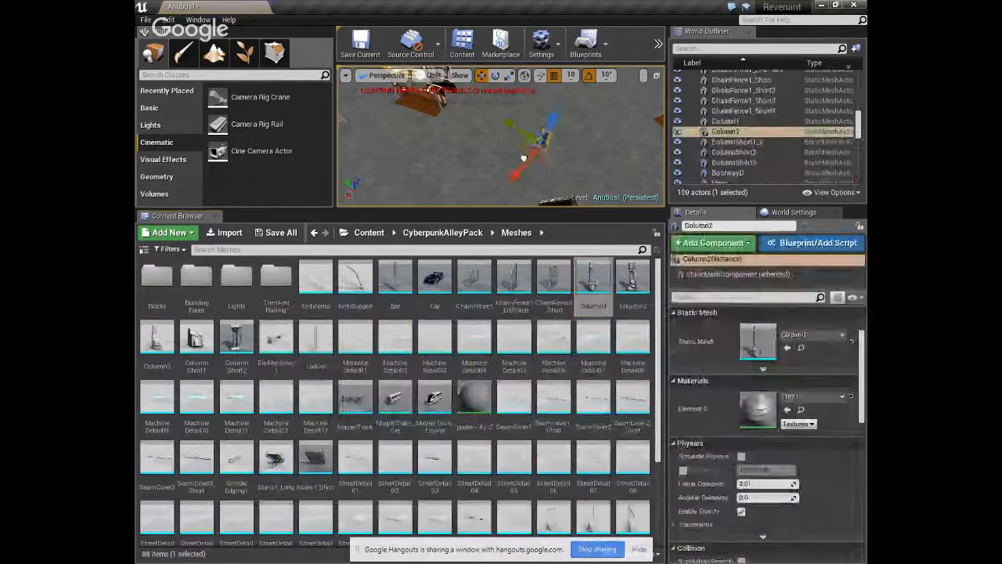
middle_click_drag(523, 158, 506, 201)
scroll(506, 201, "down", 3)
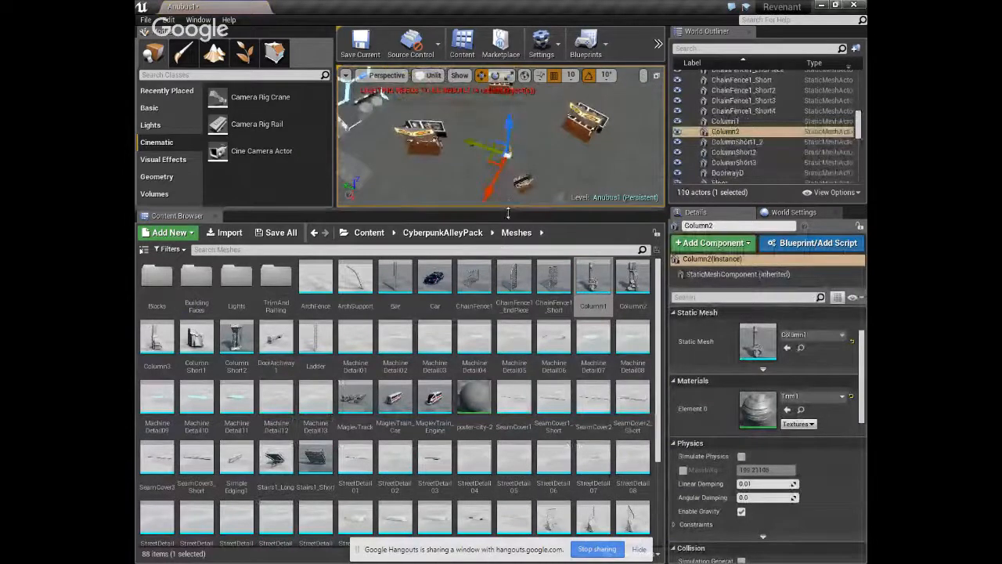
Enlarge the viewport again and scale the placed column up into a tall tower, adjusting its X and Y size.
left_click_drag(508, 206, 516, 426)
scroll(517, 427, "up", 3)
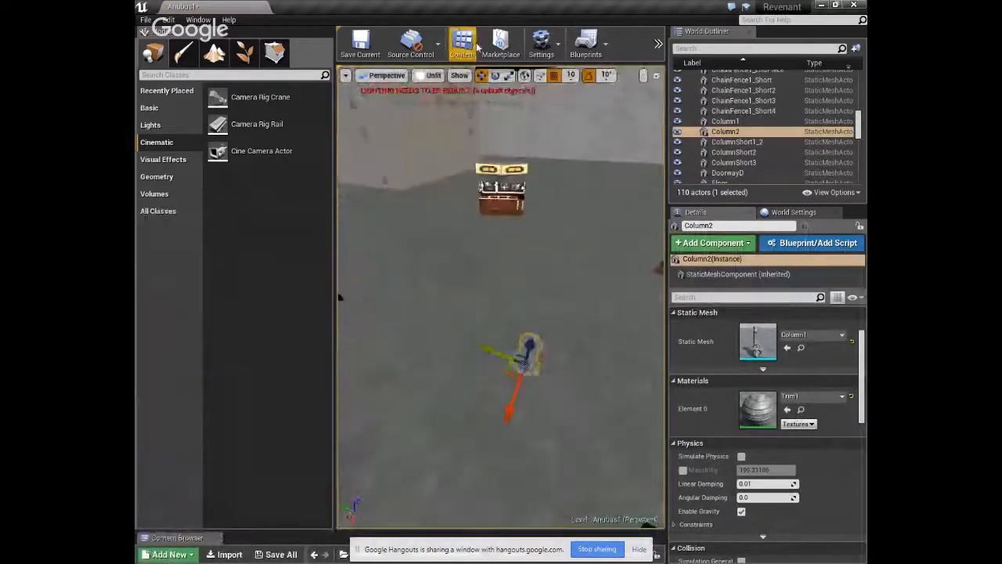
left_click(508, 75)
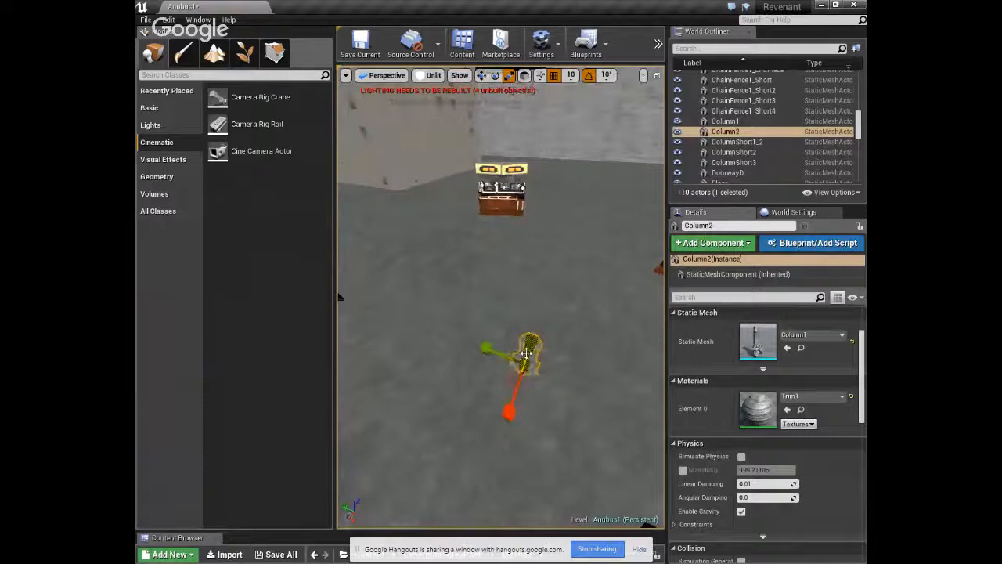
left_click_drag(526, 353, 529, 449)
left_click_drag(509, 411, 500, 438)
mouse_move(490, 353)
left_mouse_down()
mouse_move(454, 339)
mouse_move(508, 357)
left_mouse_up()
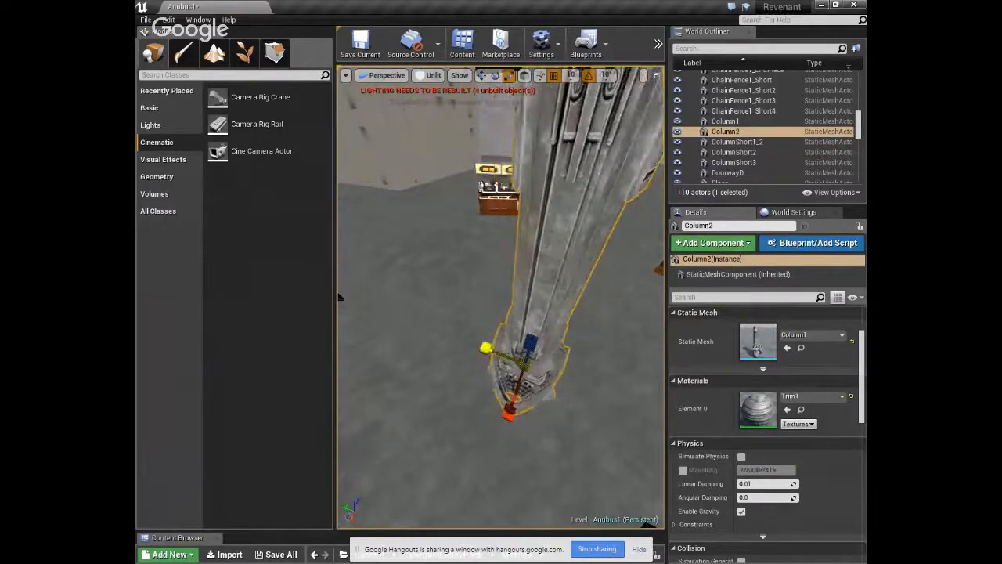
Widen the tall column further along its horizontal axes so its thickness suits its height.
scroll(548, 391, "up", 5)
right_click_drag(558, 413, 658, 360)
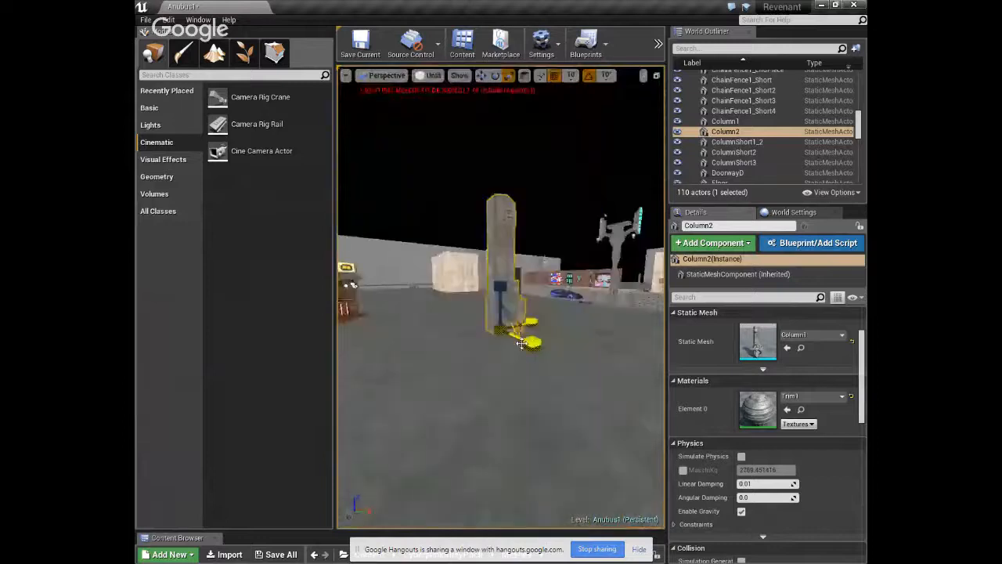
mouse_move(521, 333)
left_mouse_down()
mouse_move(471, 318)
mouse_move(441, 324)
mouse_move(533, 346)
left_mouse_up()
scroll(533, 346, "down", 5)
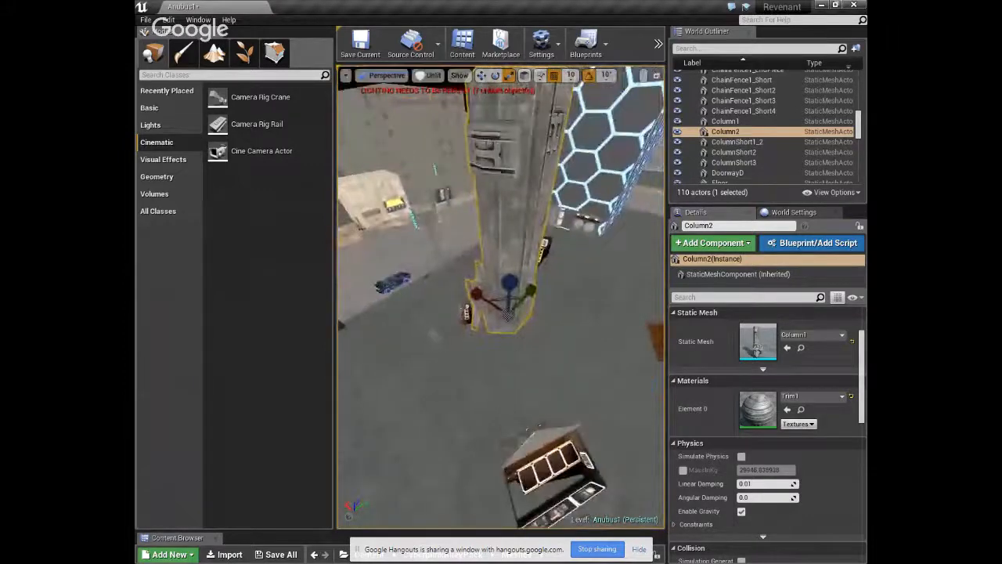
right_click_drag(437, 386, 415, 278)
left_click_drag(503, 392, 495, 388)
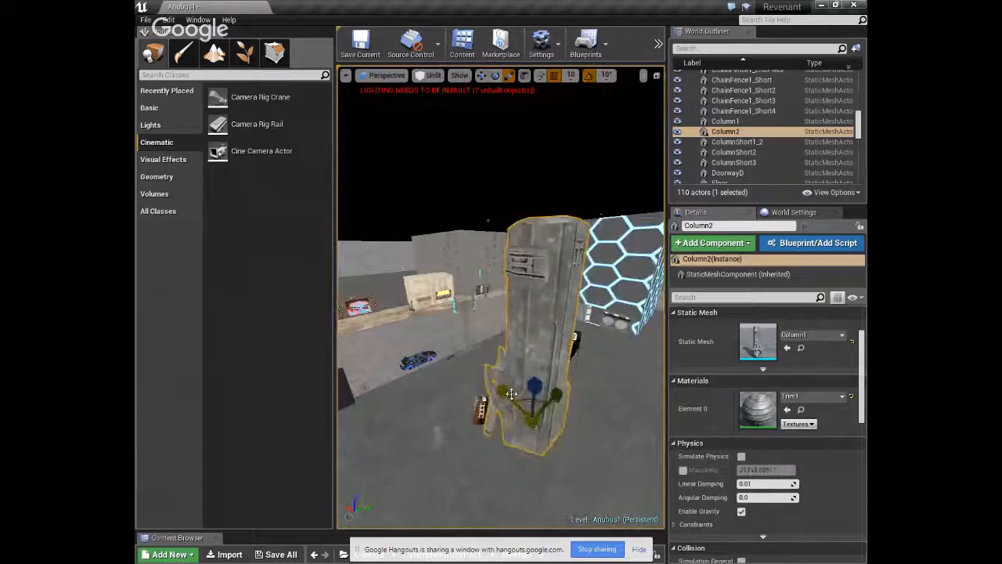
Move the enlarged column into the middle of the lot between the orange stalls and clear the selection.
left_click(494, 76)
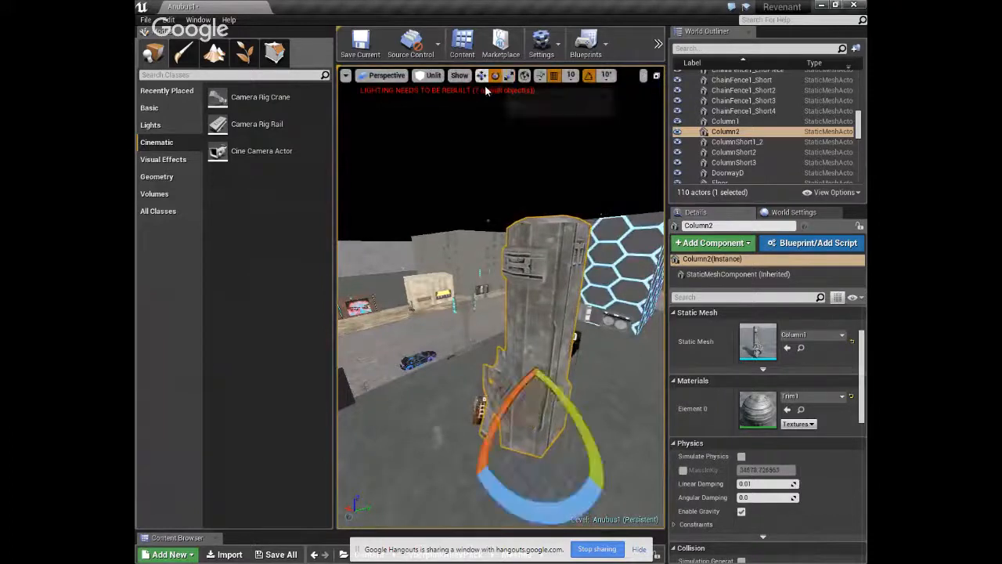
left_click_drag(504, 398, 541, 422)
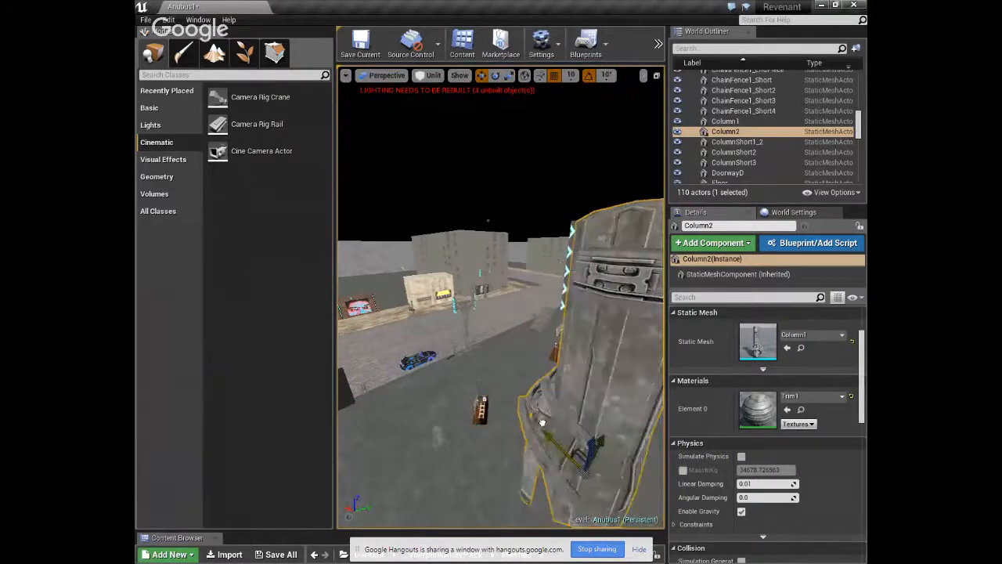
right_click_drag(542, 423, 498, 386)
left_click_drag(437, 389, 469, 355)
key("Escape")
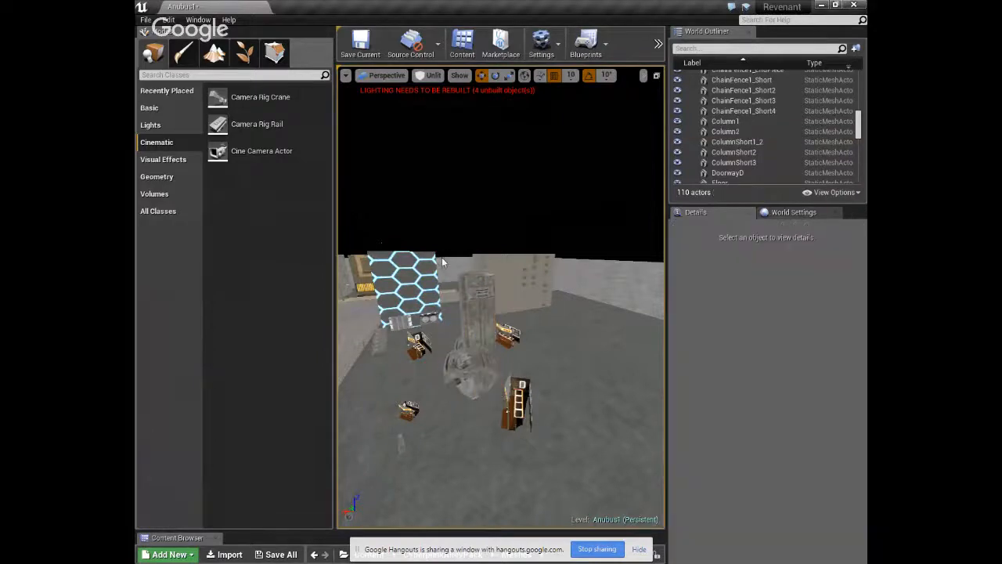
Switch the viewport from unlit to lit shading and shift the tall column horizontally on the open lot.
right_click_drag(464, 269, 403, 339)
scroll(464, 269, "up", 3)
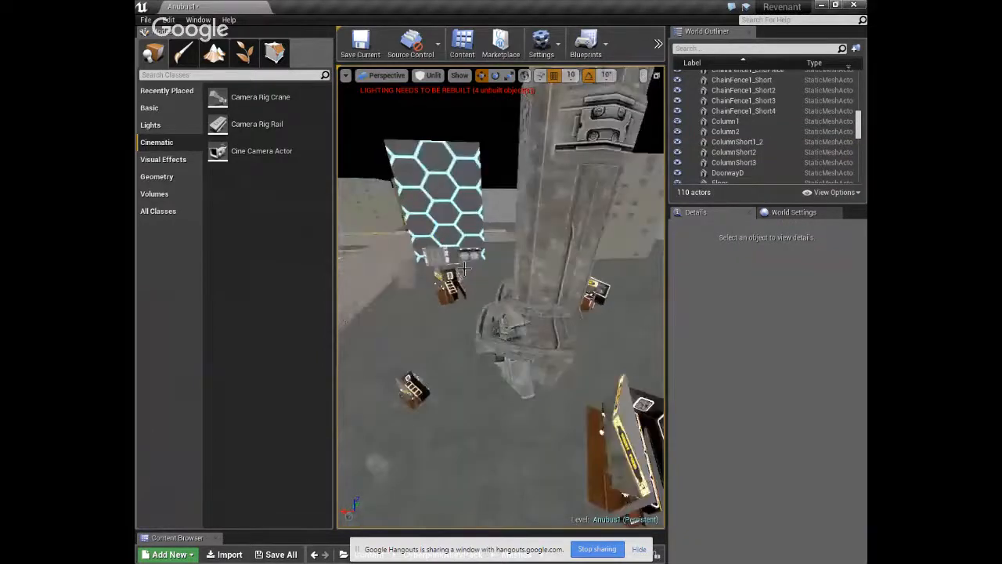
left_click(425, 76)
left_click(431, 99)
right_click_drag(491, 260, 522, 245)
scroll(492, 260, "down", 3)
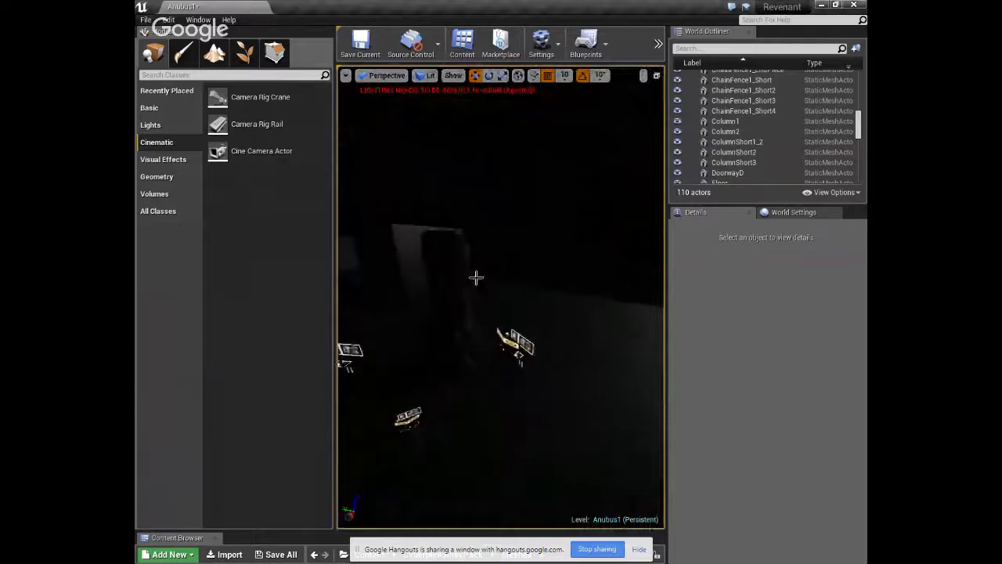
right_click_drag(474, 277, 464, 274)
left_click(465, 301)
left_click_drag(434, 389, 408, 407)
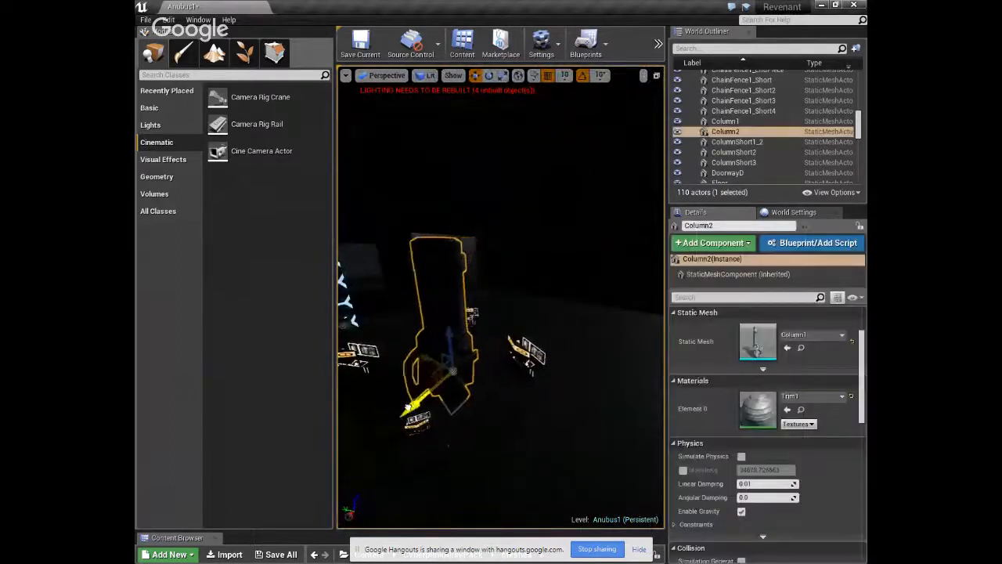
left_click(491, 290)
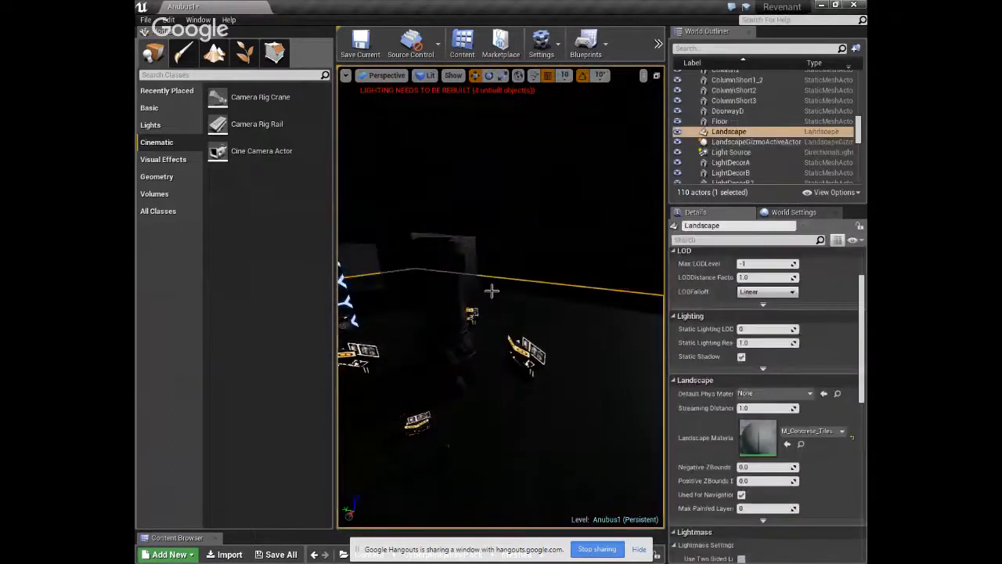
Add a point light at the tall column and move it up to the column's top.
left_click(148, 126)
left_click_drag(235, 126, 478, 298)
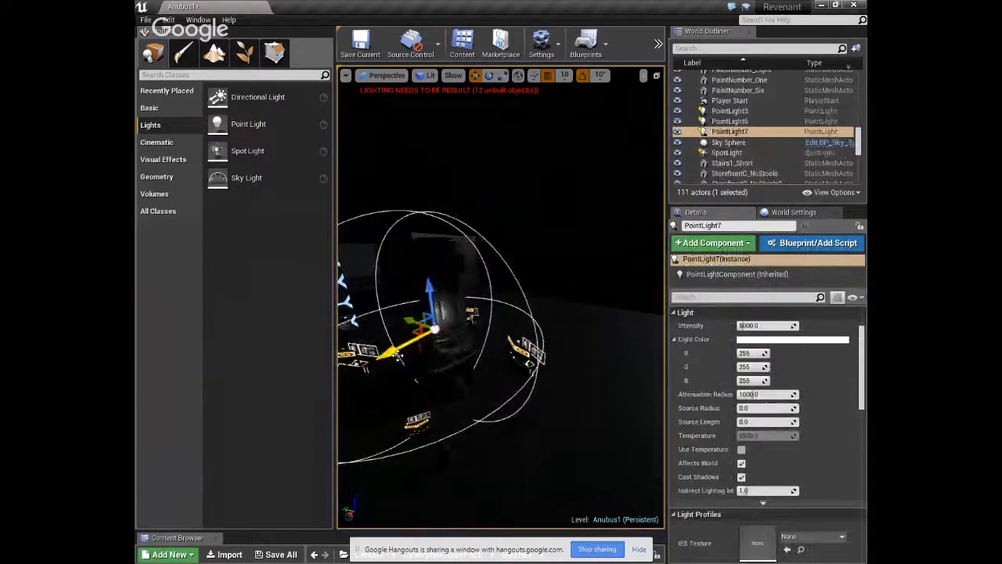
mouse_move(397, 356)
left_mouse_down()
mouse_move(426, 340)
mouse_move(411, 348)
left_mouse_up()
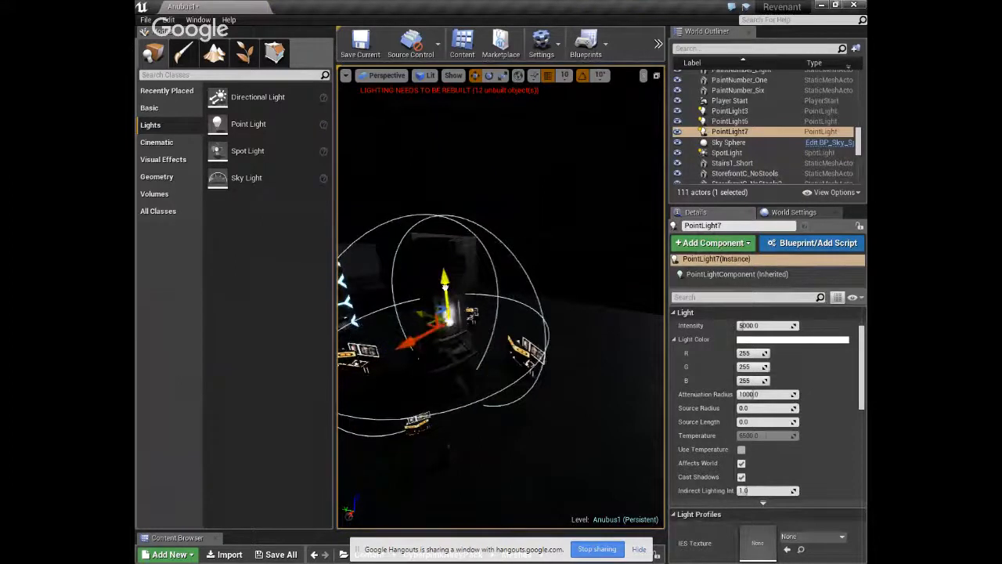
left_click_drag(444, 287, 419, 254)
right_click_drag(443, 306, 414, 273)
left_click_drag(429, 270, 433, 233)
right_click_drag(429, 302, 435, 300)
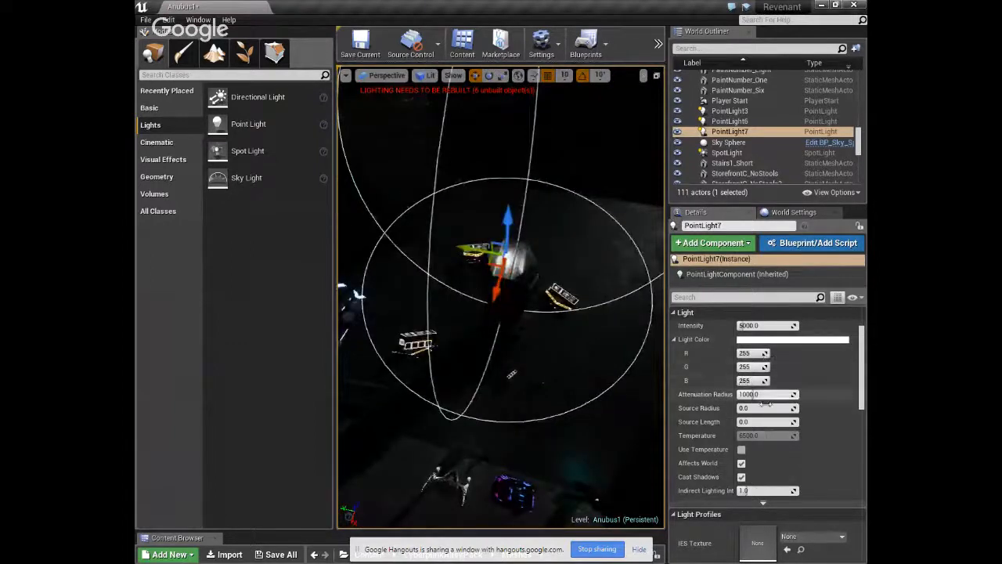
Set the point light's intensity to about 30269 and attenuation radius to about 739, raising it slightly above the column.
left_click_drag(764, 398, 764, 409)
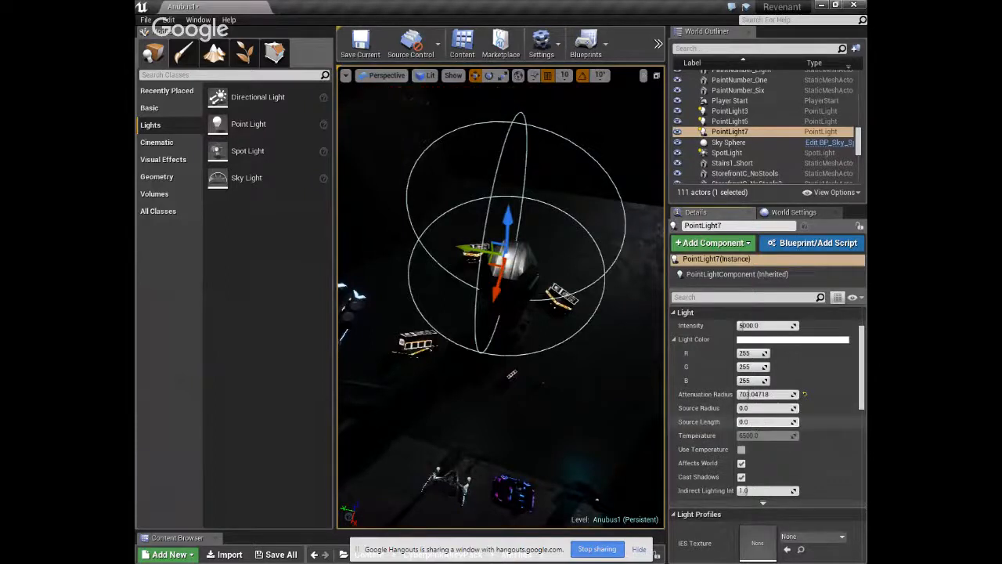
mouse_move(753, 325)
left_mouse_down()
mouse_move(797, 325)
mouse_move(764, 326)
left_mouse_up()
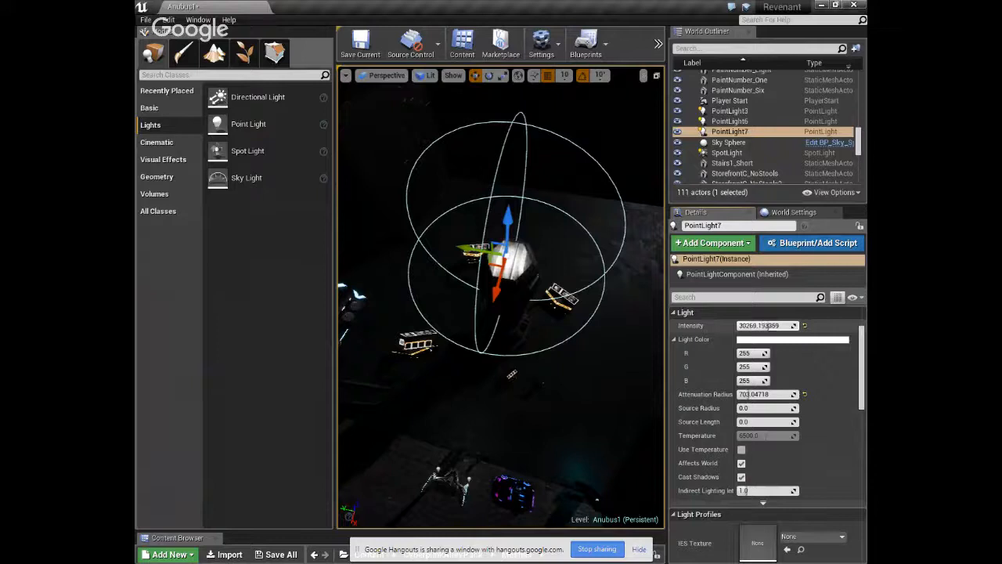
left_click_drag(507, 223, 509, 234)
scroll(864, 381, "up", 3)
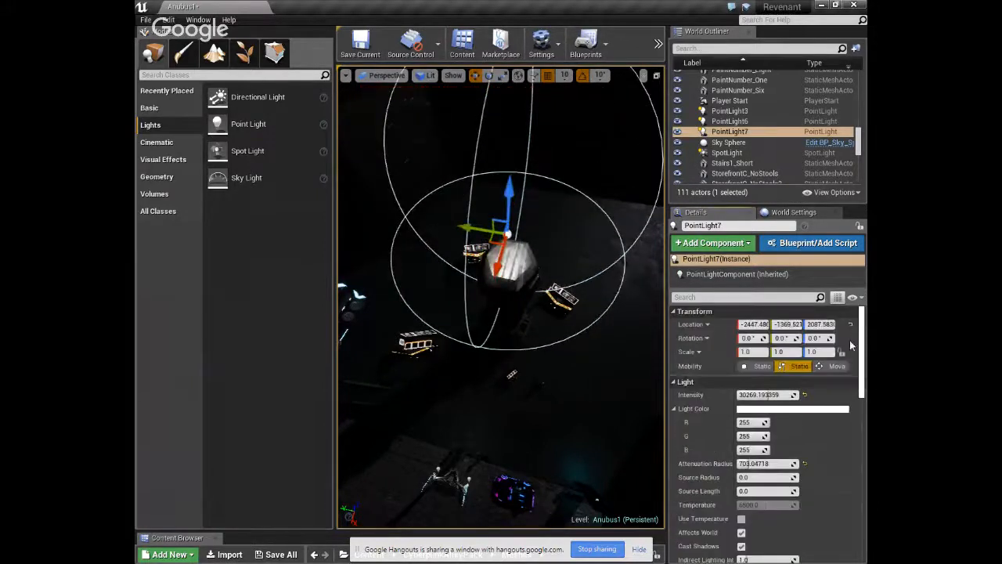
left_click(797, 365)
mouse_move(862, 350)
left_mouse_down()
mouse_move(863, 505)
mouse_move(864, 359)
left_mouse_up()
left_click_drag(763, 424, 779, 424)
left_click(396, 449)
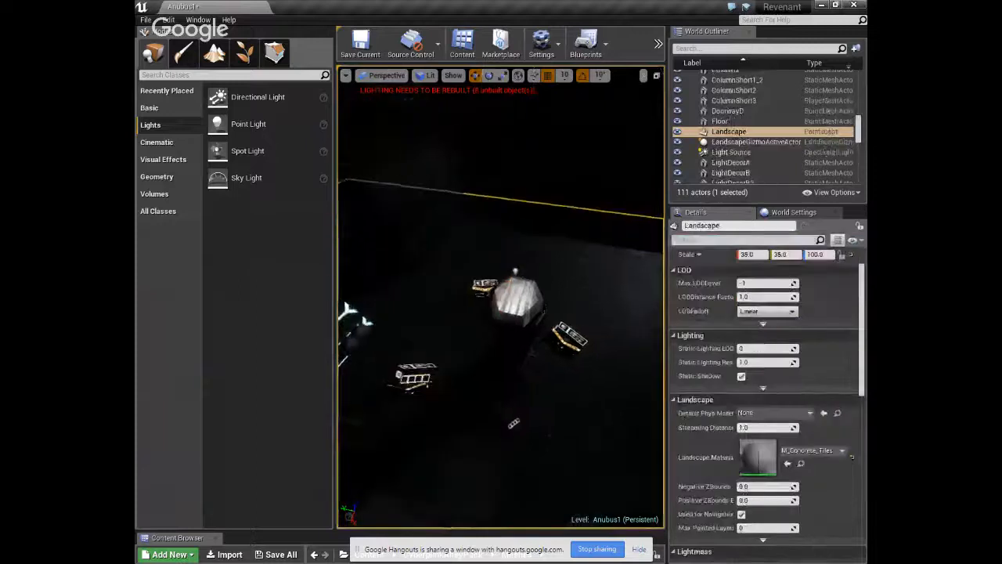
Reselect the point light above the column and reposition it close over the column's top face.
scroll(397, 449, "up", 5)
right_click_drag(398, 450, 418, 449)
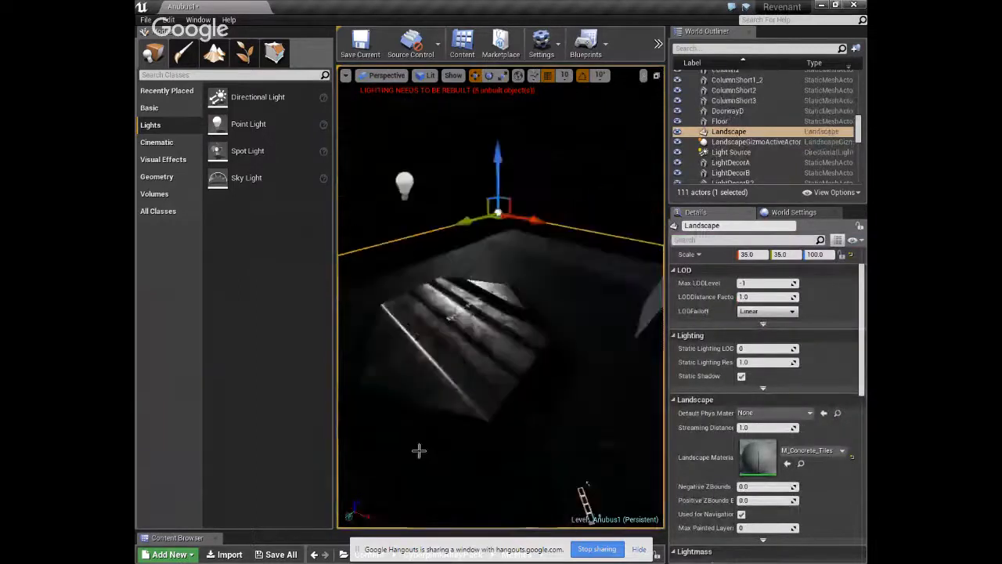
scroll(429, 429, "down", 5)
right_click_drag(505, 415, 555, 406)
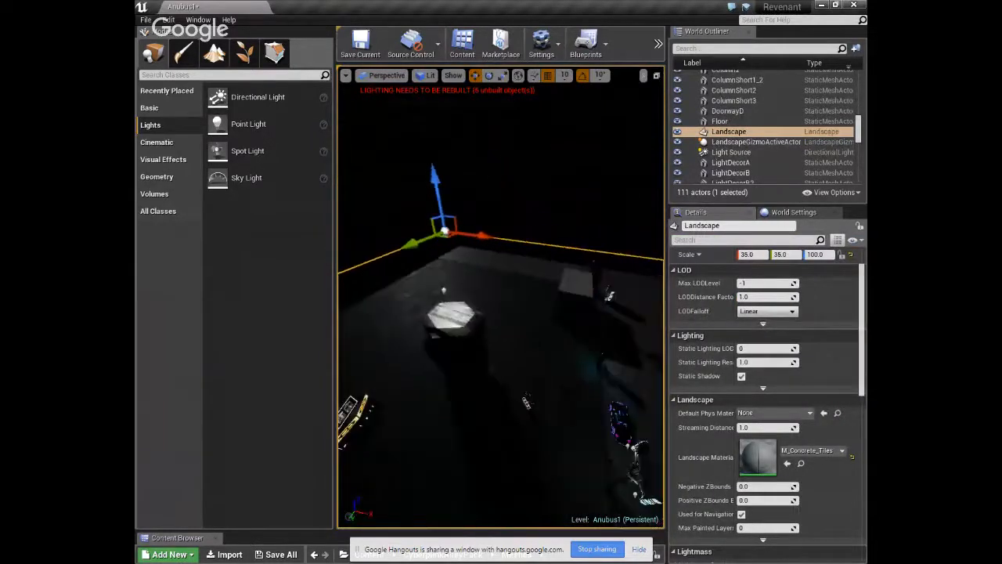
right_click_drag(417, 310, 474, 282)
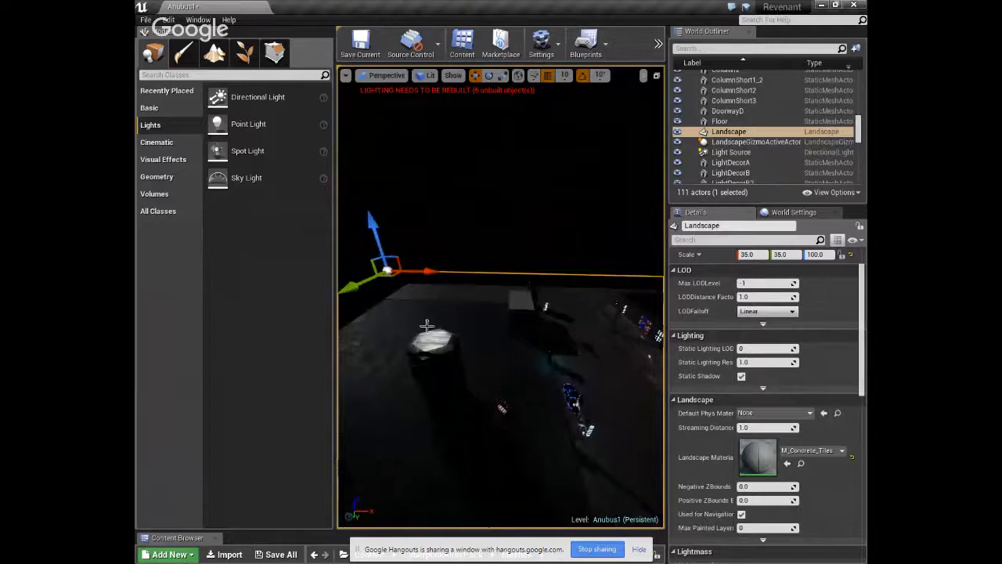
left_click(426, 325)
left_click_drag(461, 329, 514, 345)
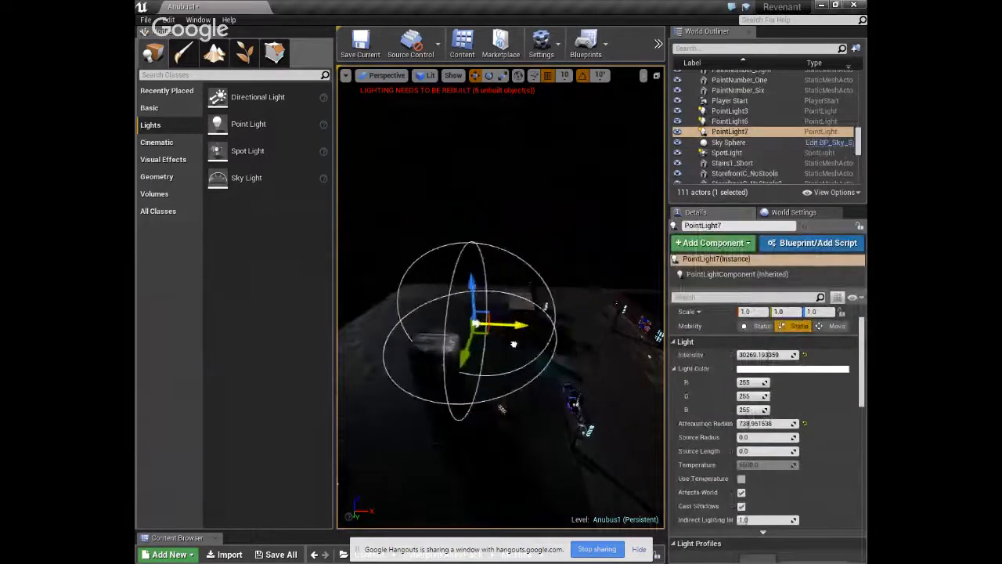
left_click_drag(469, 294, 482, 339)
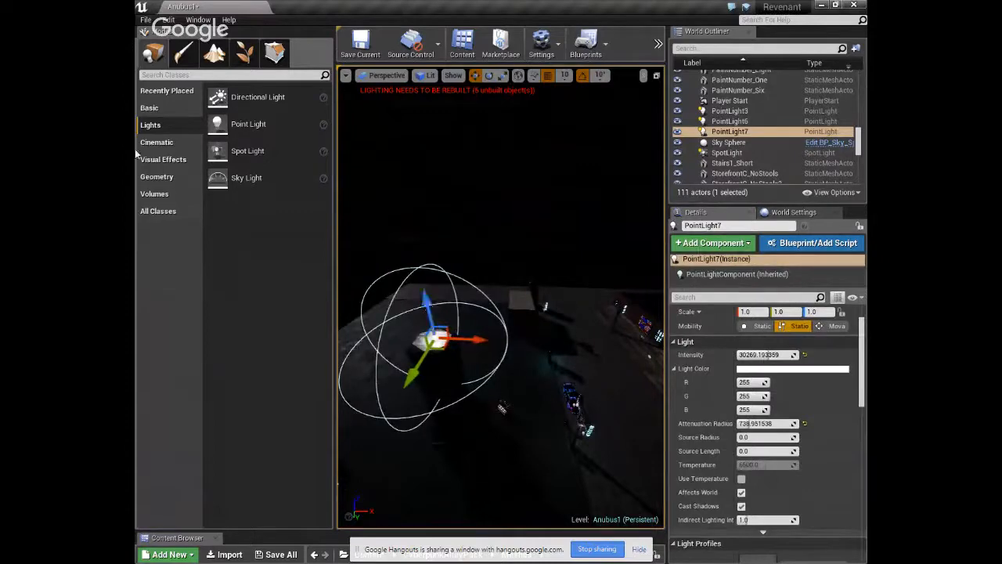
Enlarge the content browser again and open the Particles folder inside StarterContent.
left_click_drag(374, 531, 227, 311)
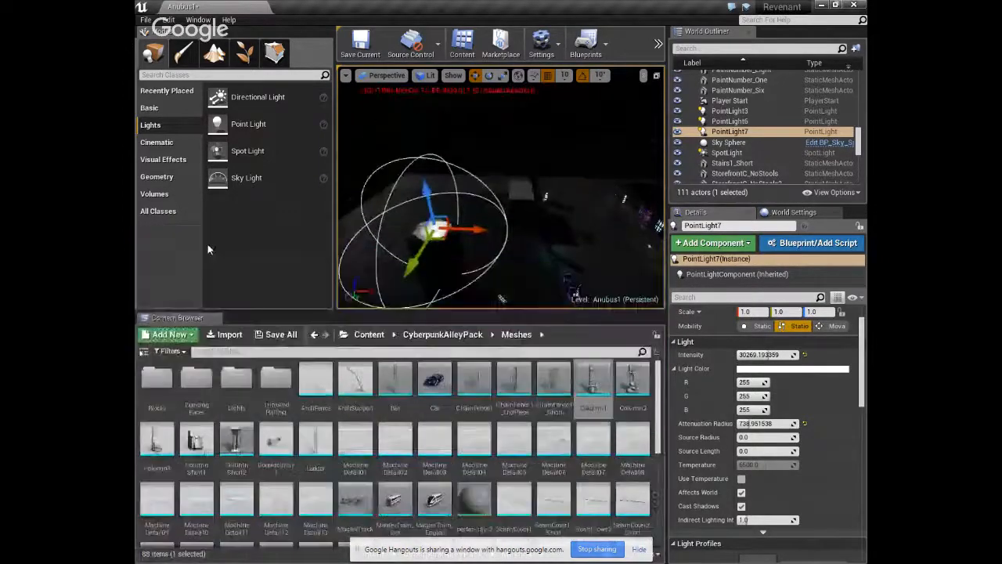
left_click(142, 222)
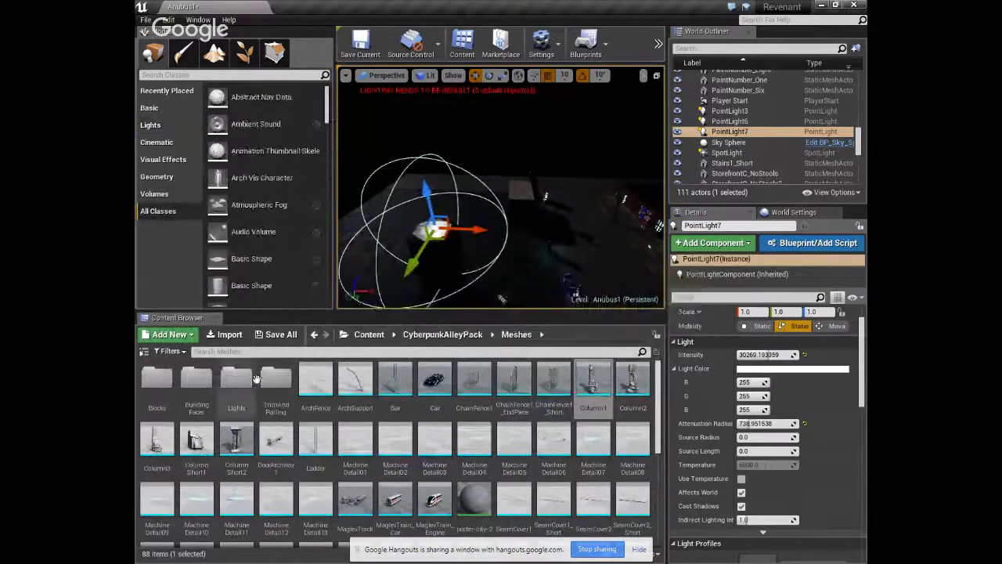
left_click(427, 341)
left_click(369, 335)
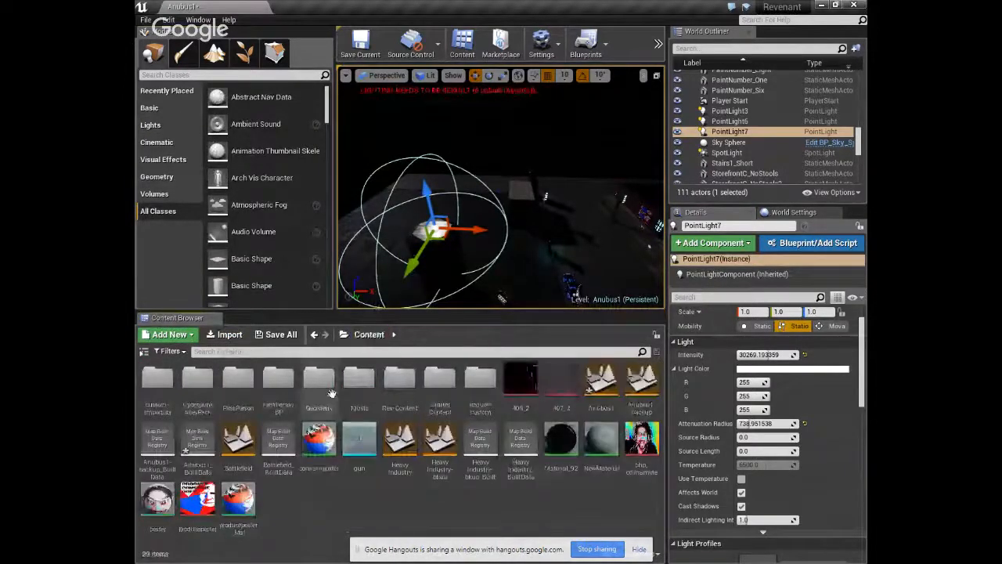
double_click(445, 380)
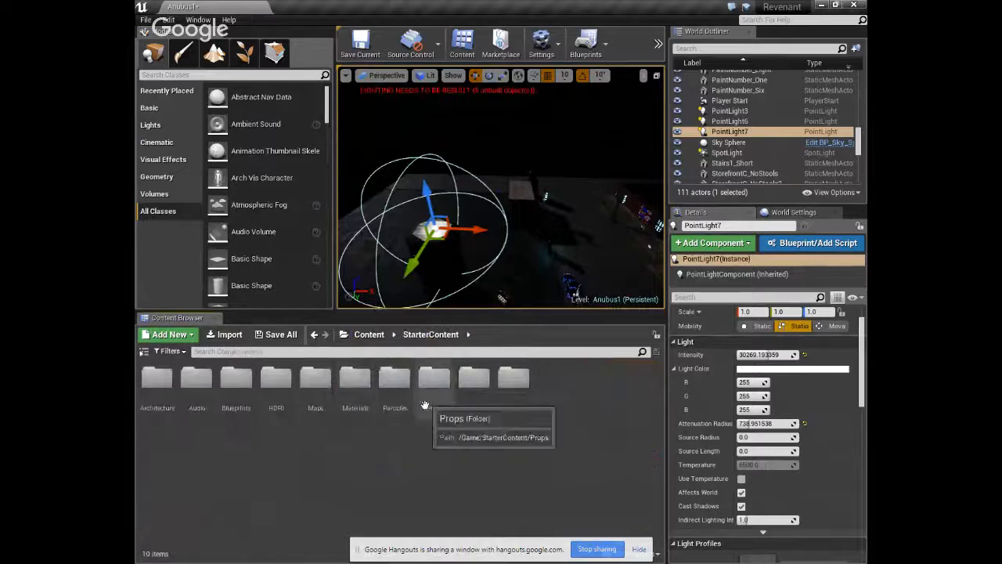
left_click(403, 399)
double_click(403, 399)
Try the P_Sparks particle effect on the column's top and delete it.
left_click(355, 381)
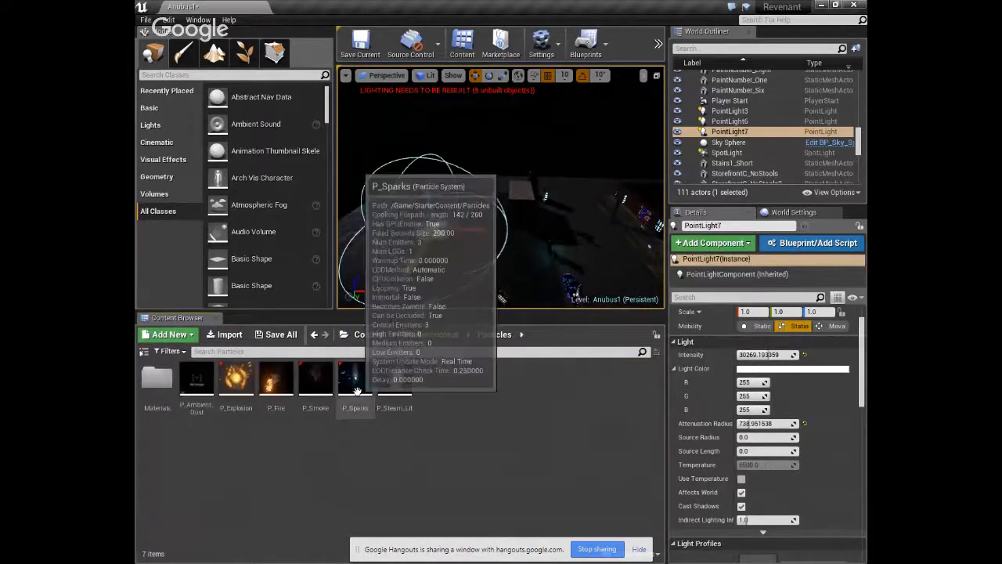
left_click_drag(430, 233, 489, 239)
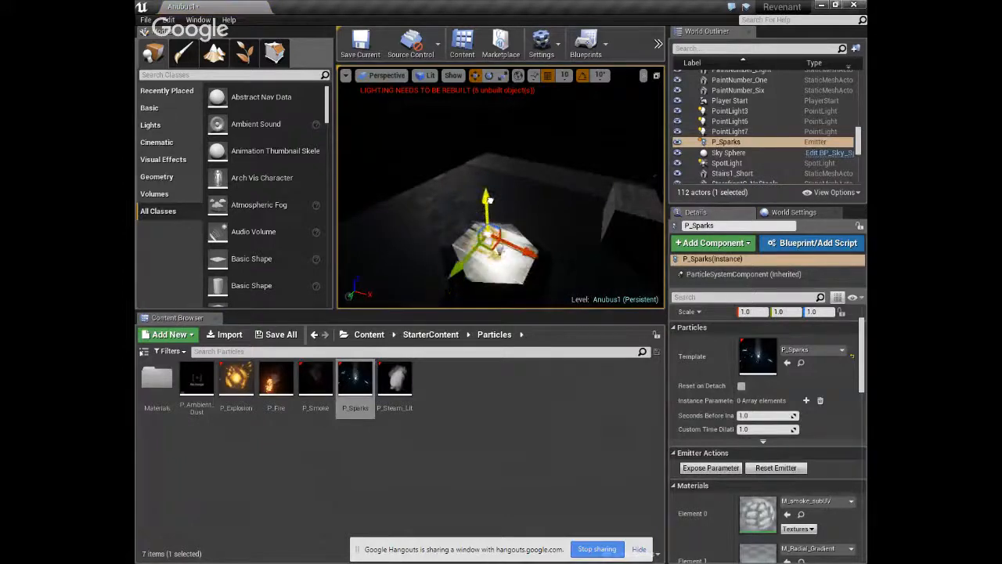
key("Delete")
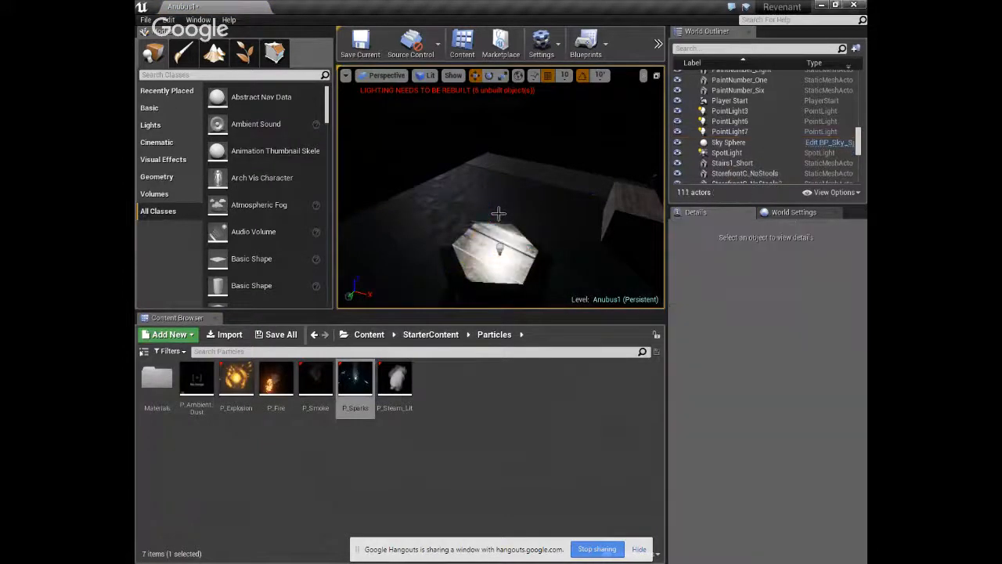
Place the P_Steam_Lit emitter on the column's top and scale it up into a large plume of steam.
left_click_drag(395, 380, 484, 259)
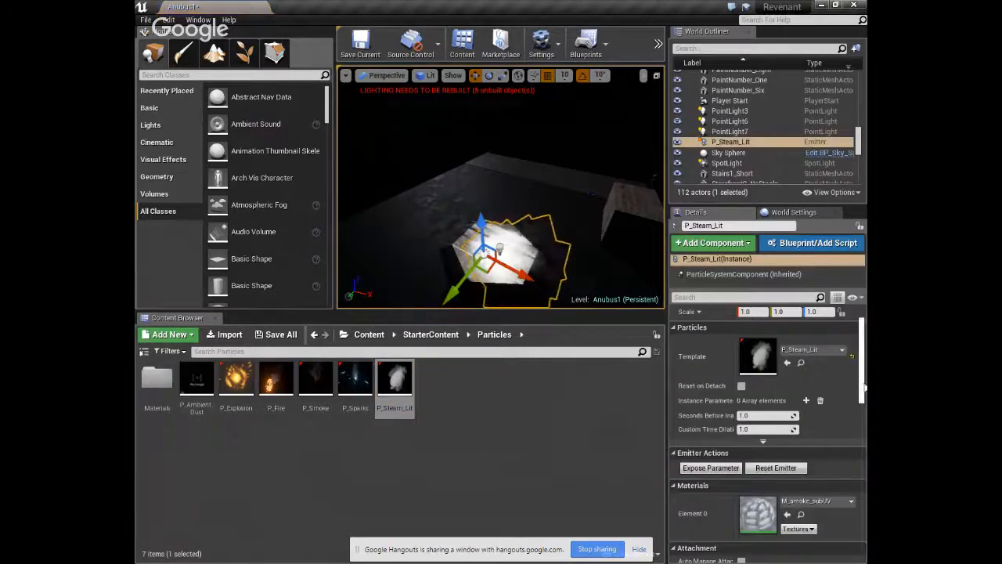
left_click_drag(863, 373, 865, 510)
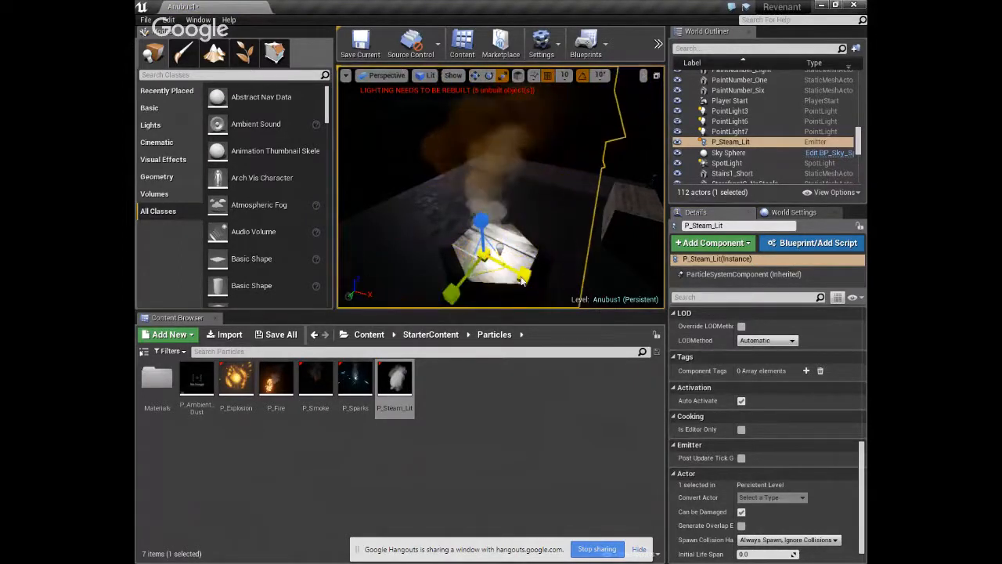
scroll(500, 249, "down", 8)
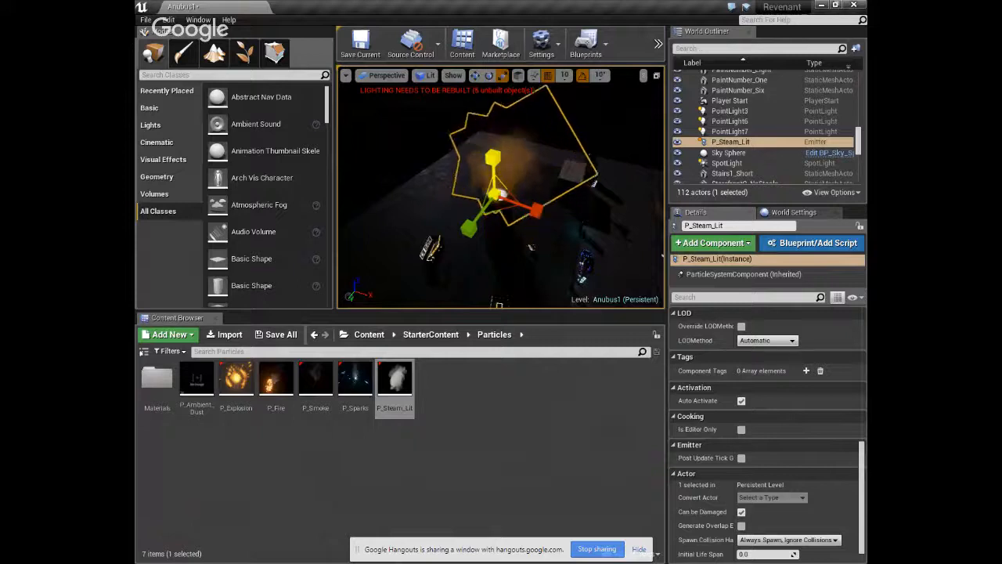
left_click(404, 208)
scroll(474, 241, "up", 4)
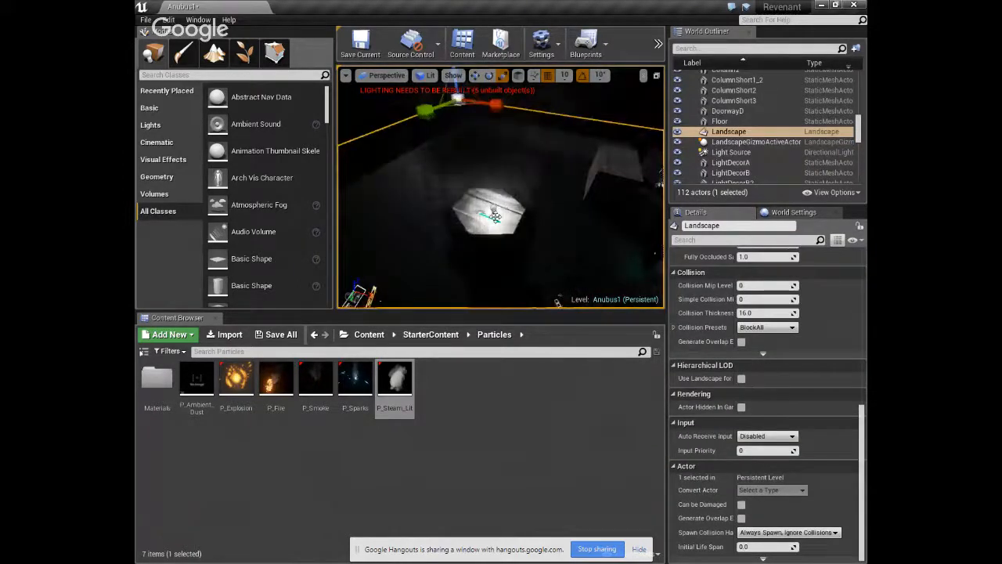
left_click(494, 216)
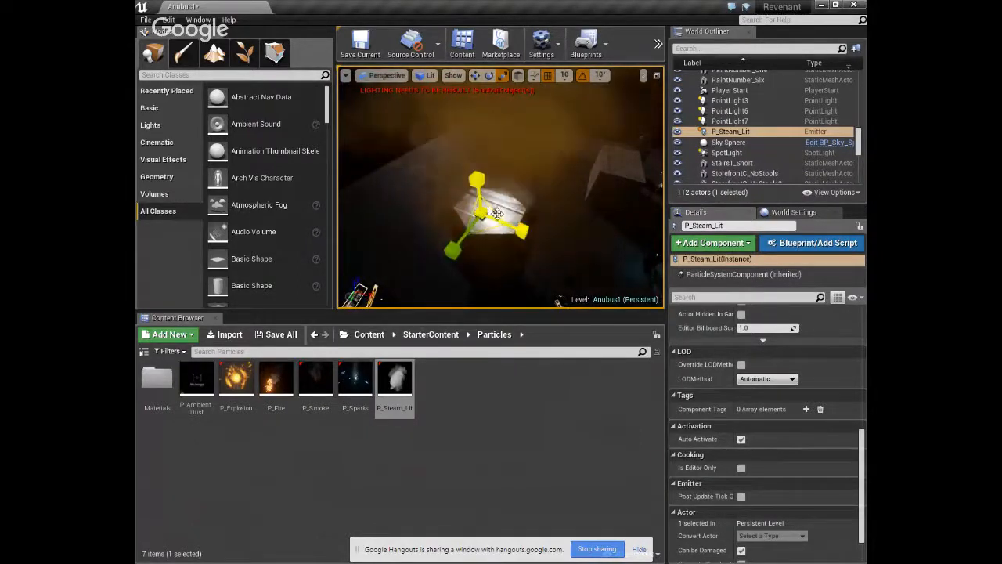
Select the point light over the column and raise it into the steam so it illuminates the plume.
left_click(742, 154)
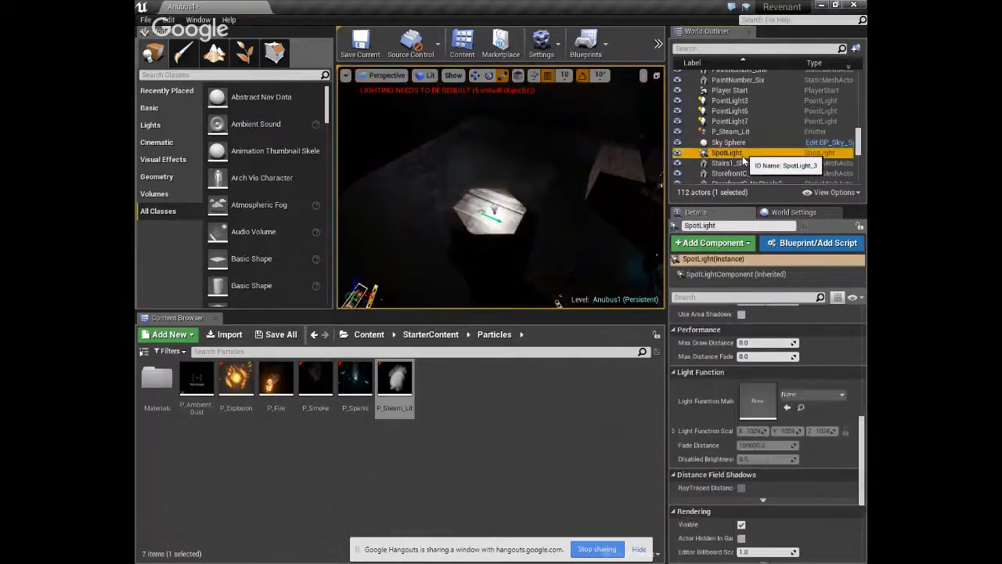
left_click(736, 142)
left_click(728, 122)
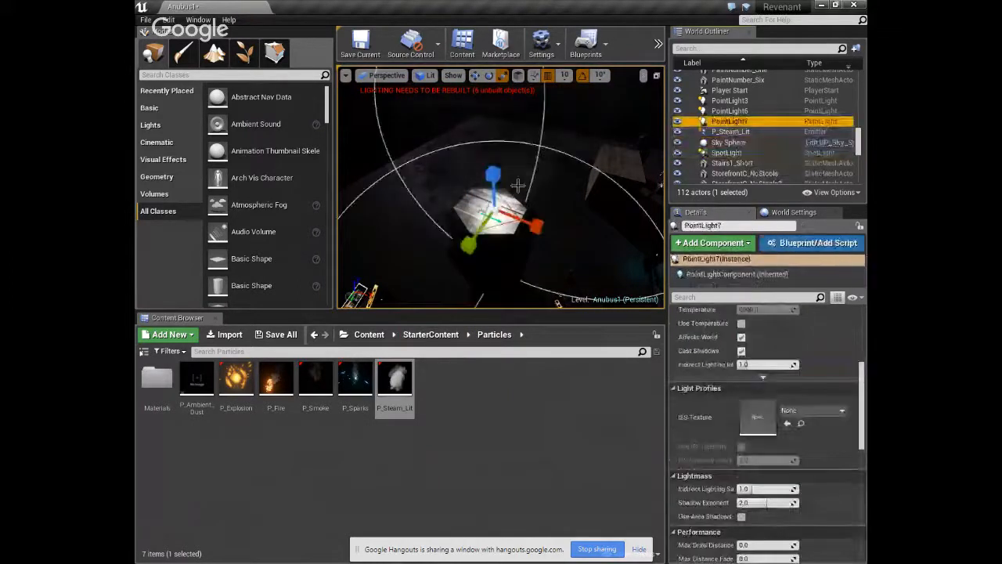
left_click_drag(493, 183, 490, 103)
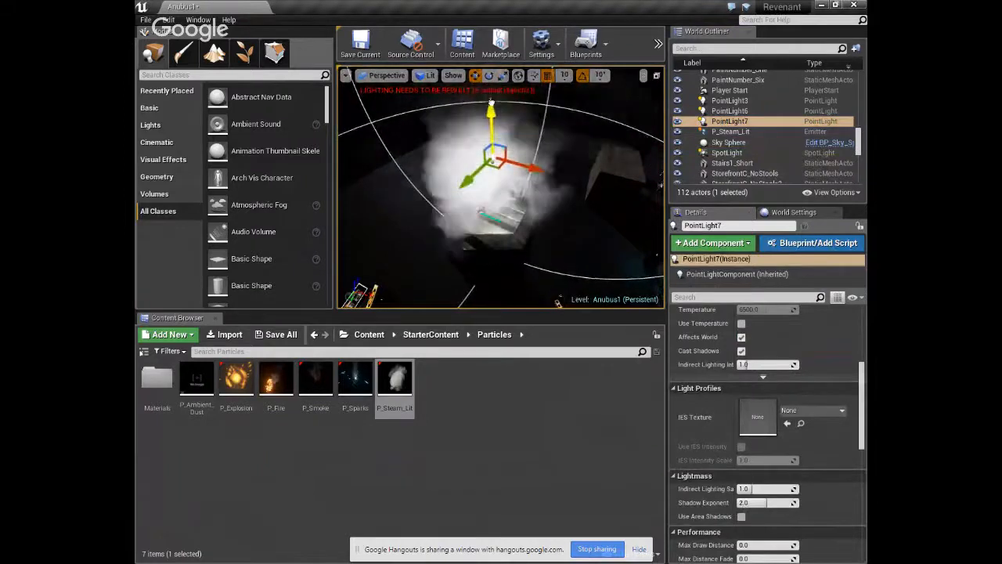
right_click_drag(490, 102, 508, 170)
scroll(507, 170, "down", 2)
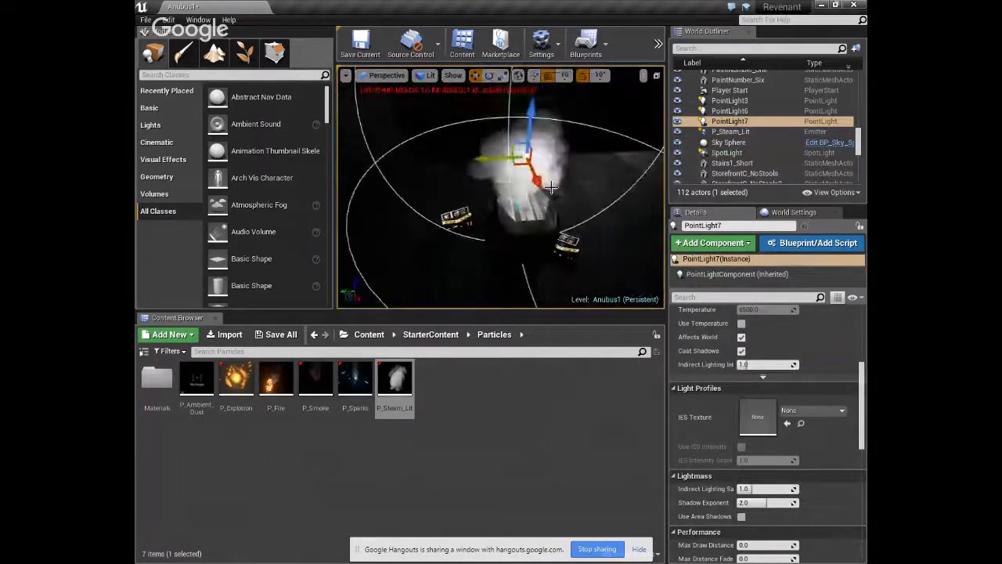
Change the colour of the point light in the steam to pink with R 0.895, G 0.235 and B 0.443.
scroll(860, 381, "up", 5)
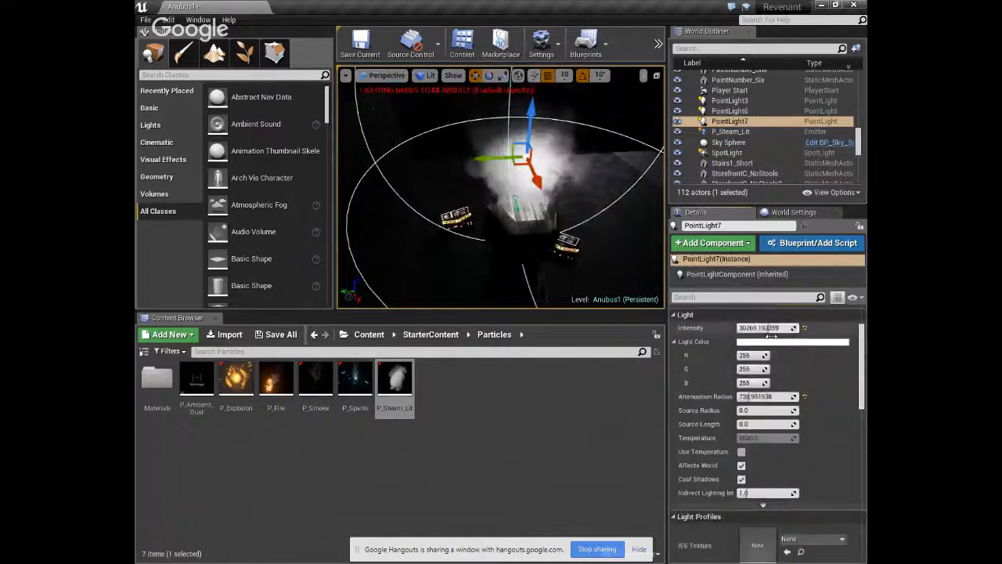
left_click(790, 342)
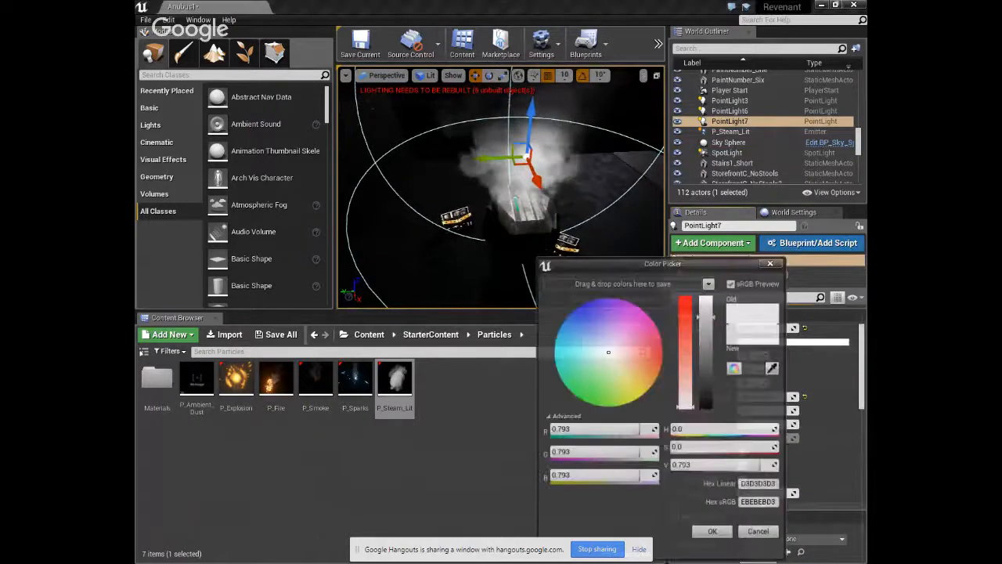
left_click_drag(619, 344, 647, 339)
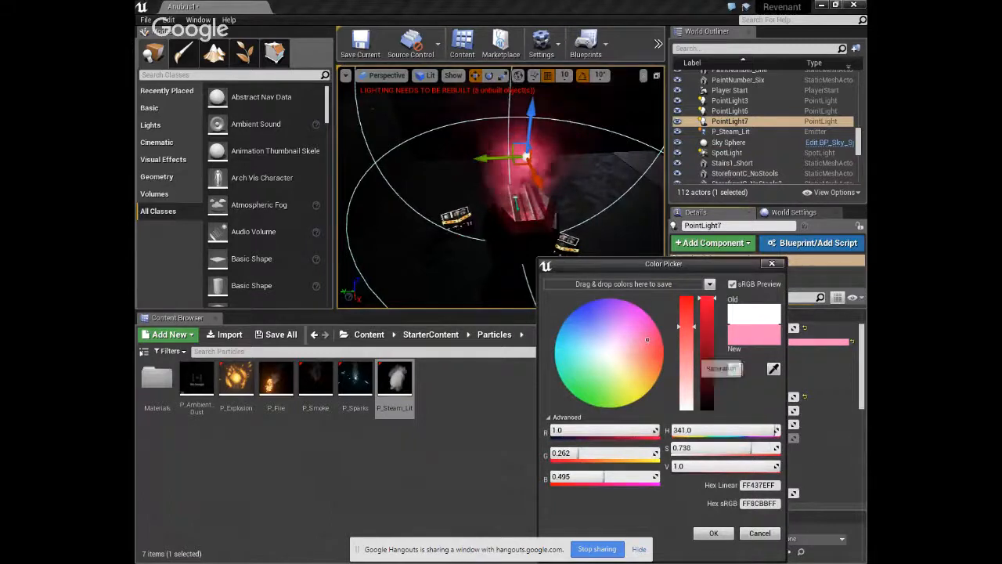
left_click(707, 311)
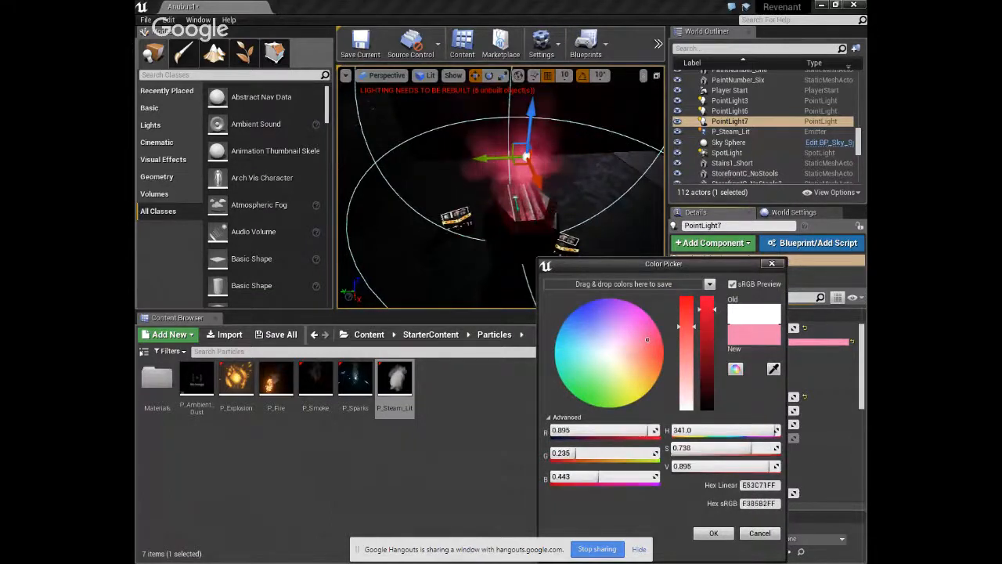
left_click(713, 532)
Adjust the pink point light's height within the steam plume and raise its intensity to about 52108.7.
left_click_drag(530, 118, 532, 42)
right_click_drag(532, 242, 530, 246)
scroll(530, 246, "down", 4)
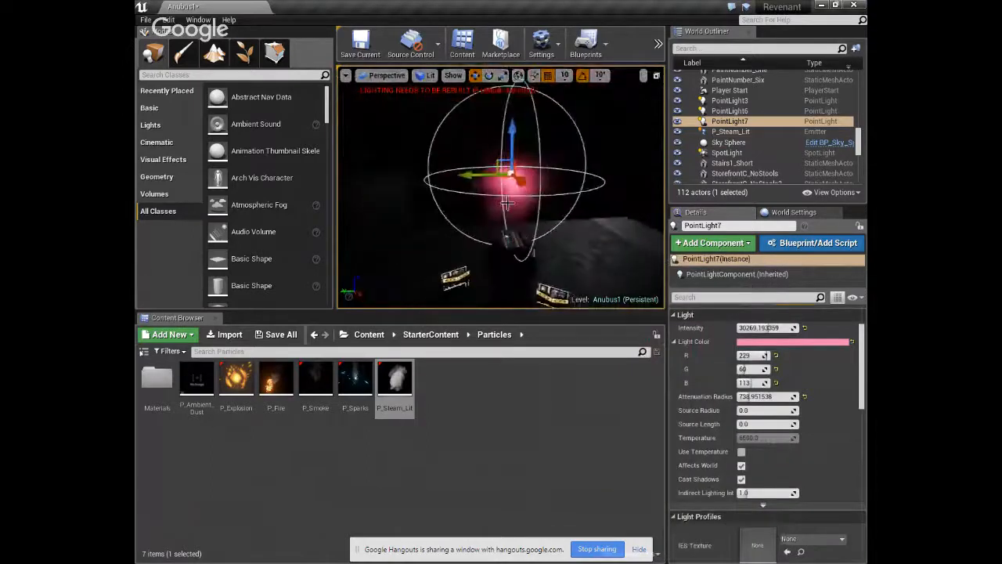
left_click_drag(512, 139, 585, 202)
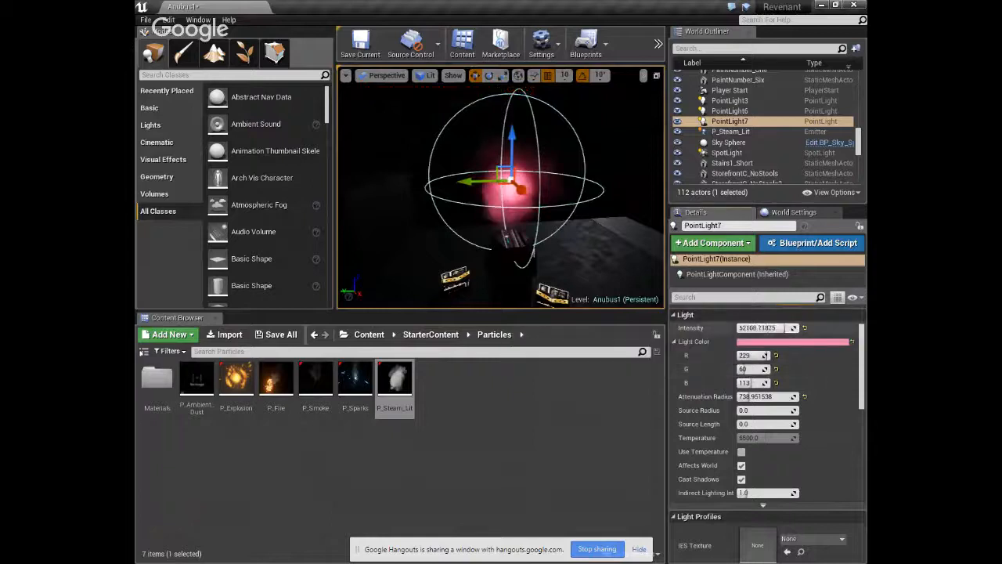
Play-test the level with the pink-lit steam, stop the session and save all changes.
left_click(613, 239)
scroll(579, 249, "down", 4)
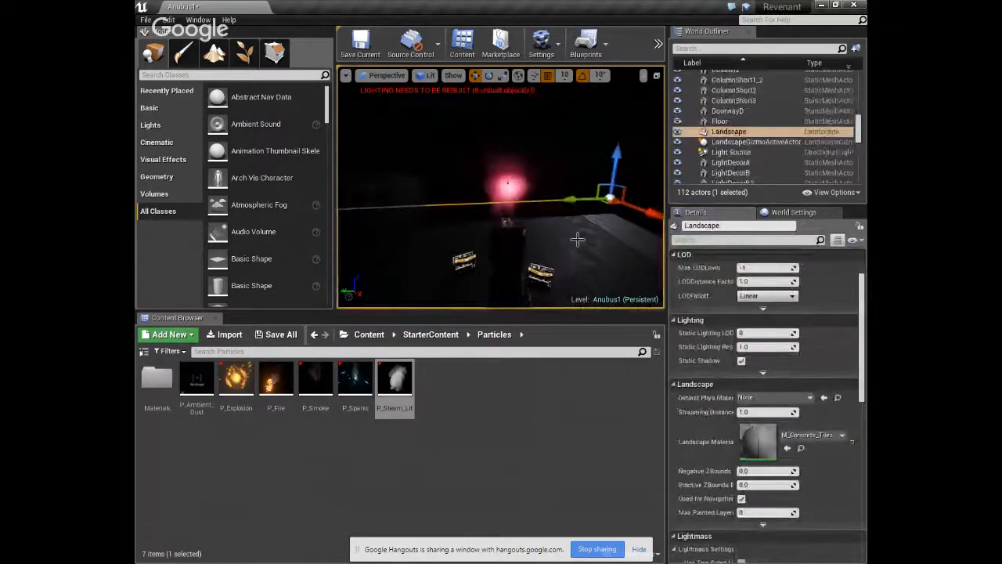
left_click(508, 184)
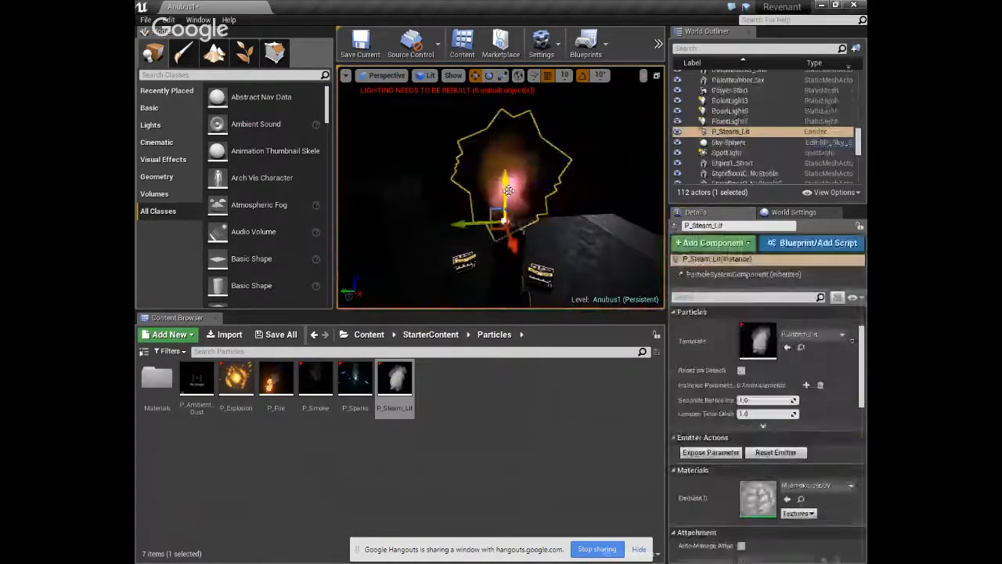
left_click(658, 43)
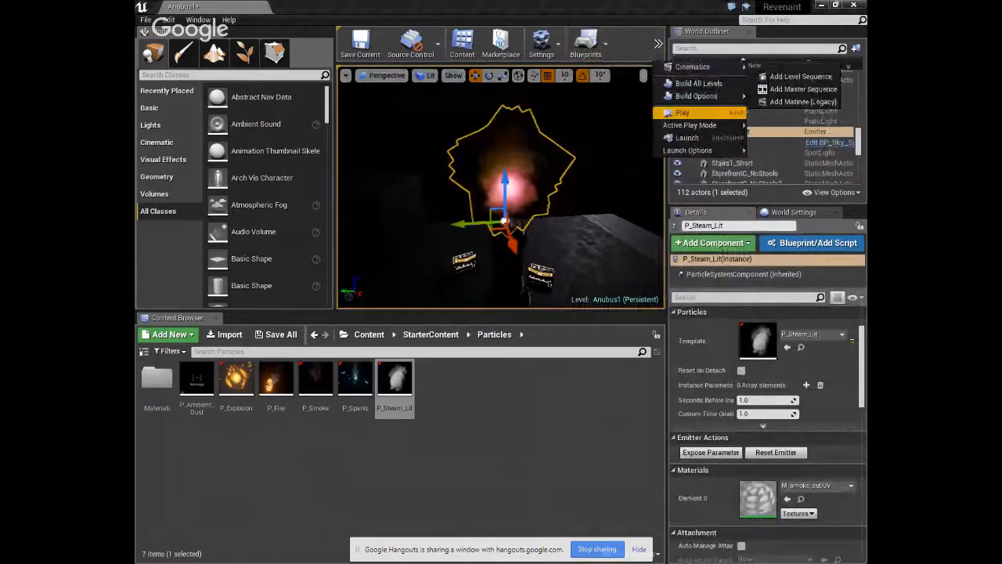
left_click(682, 112)
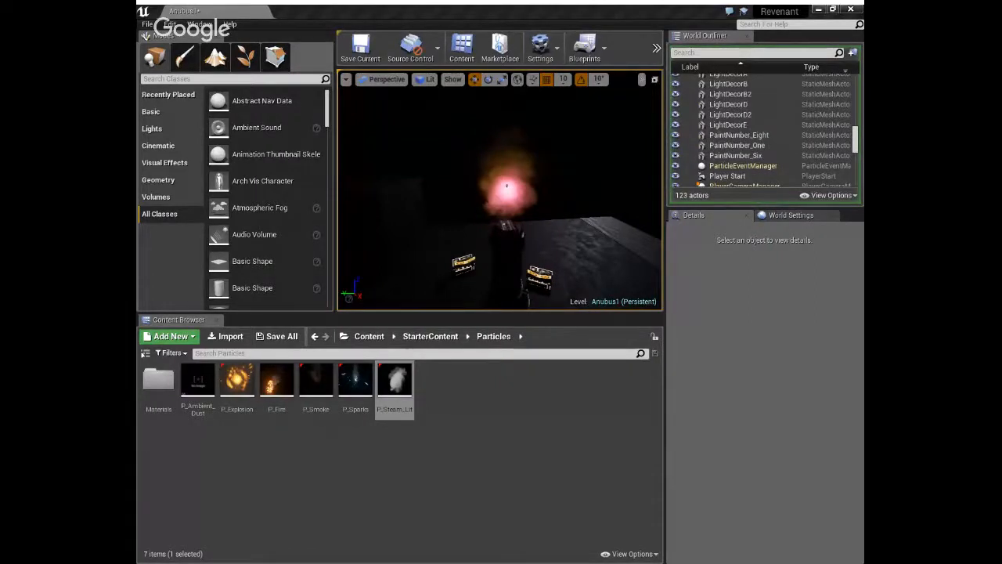
key("Escape")
left_click(146, 19)
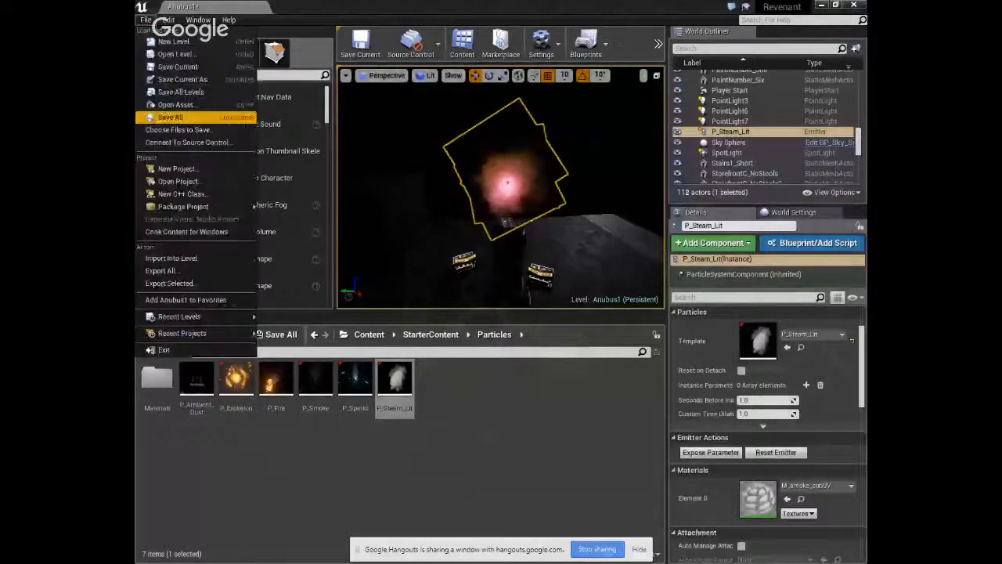
left_click(180, 114)
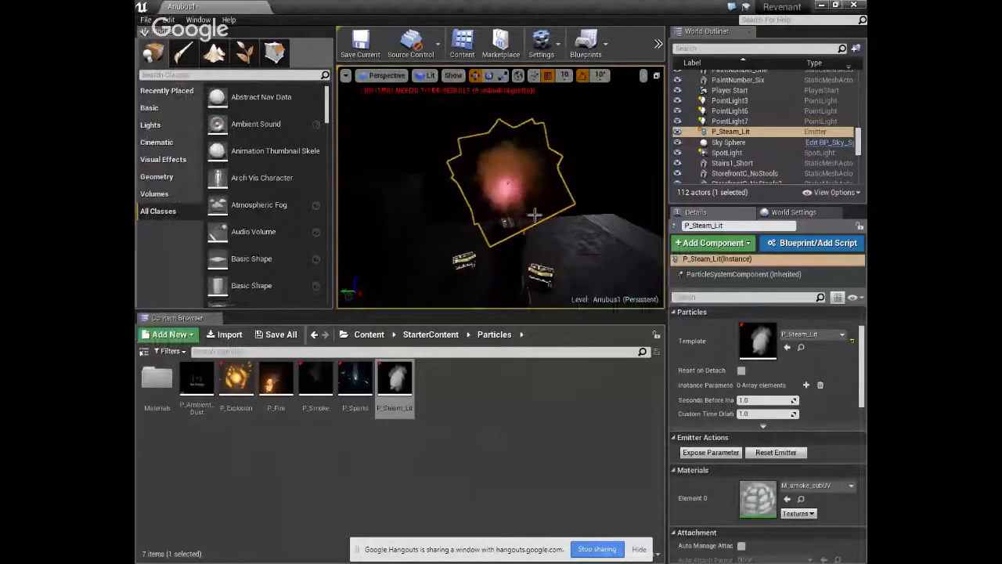
Select the Sky Sphere, enlarge its component list and focus the view on its Sky Sphere mesh component.
left_click(775, 143)
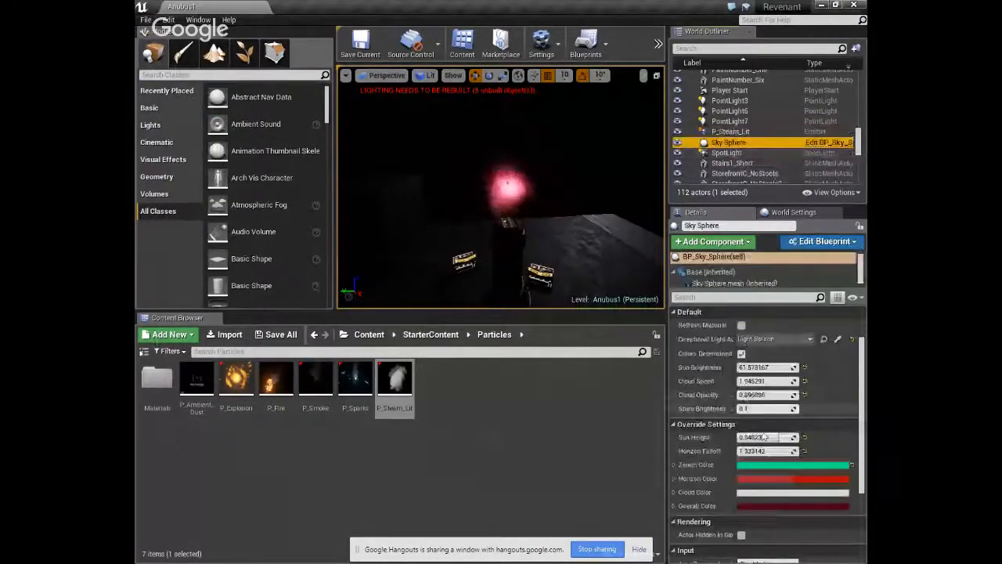
scroll(860, 486, "down", 1)
scroll(861, 485, "up", 4)
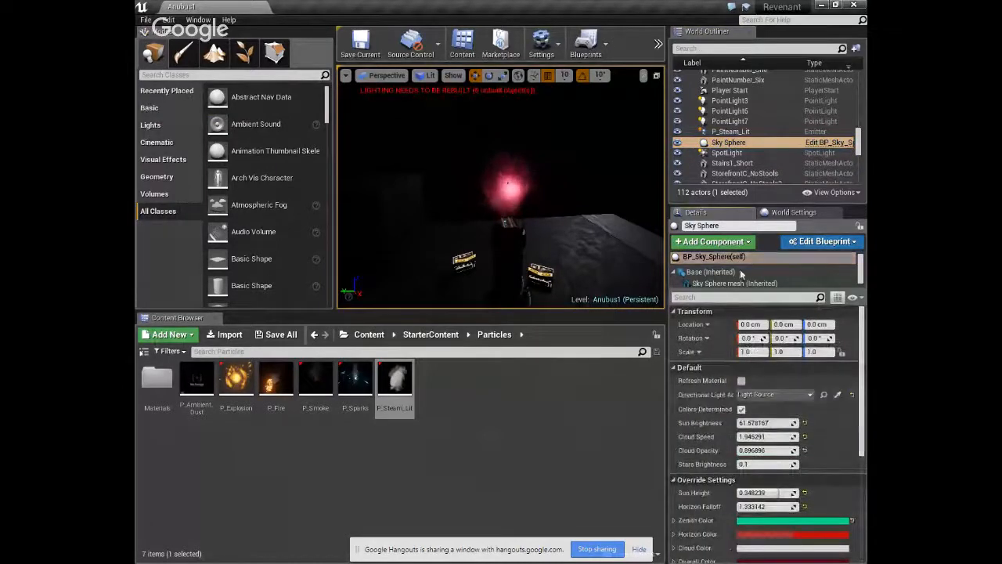
left_click_drag(736, 294, 736, 466)
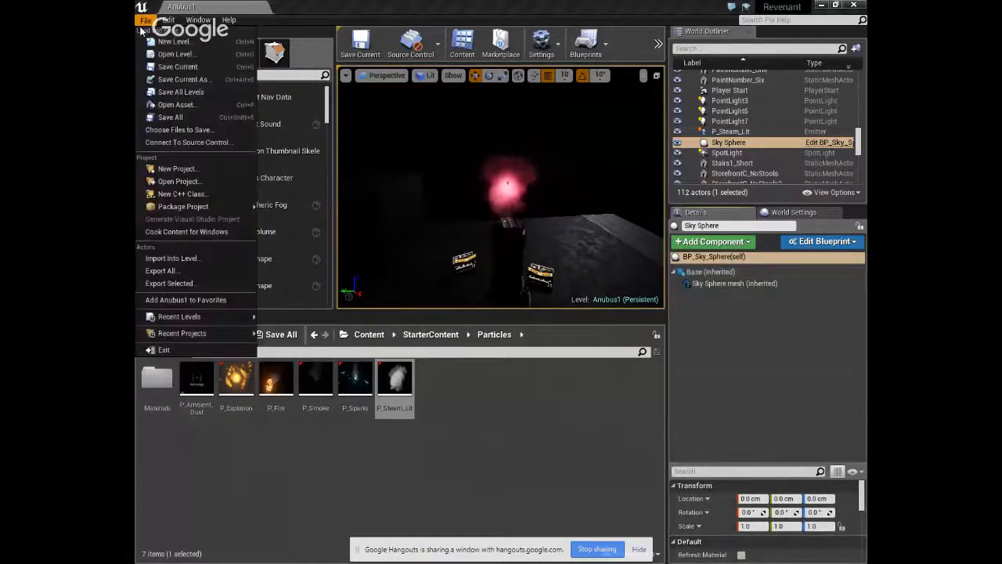
left_click(742, 288)
double_click(742, 288)
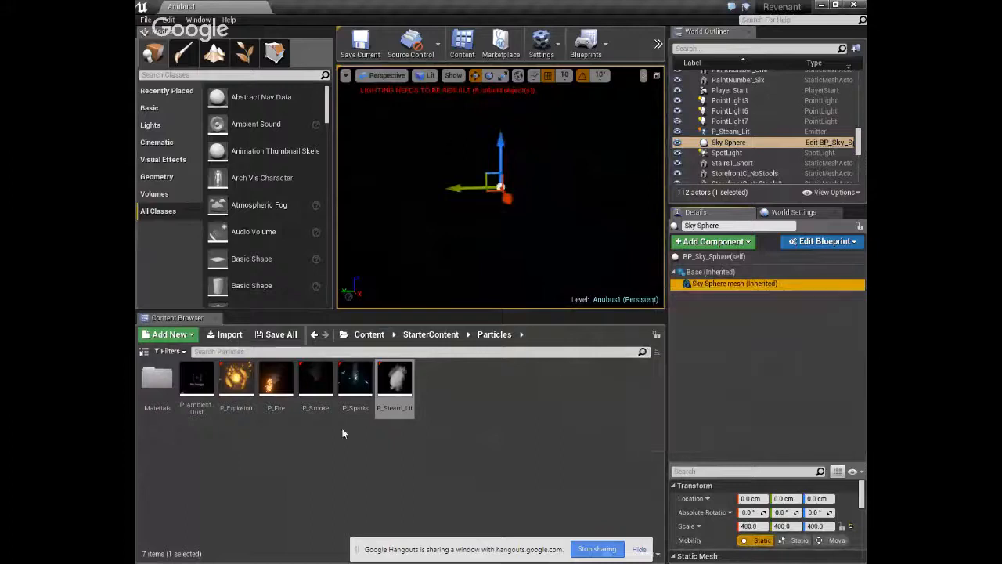
Open the Textures folder inside StarterContent and try to apply one of its textures to the Sky Sphere mesh.
left_click(431, 334)
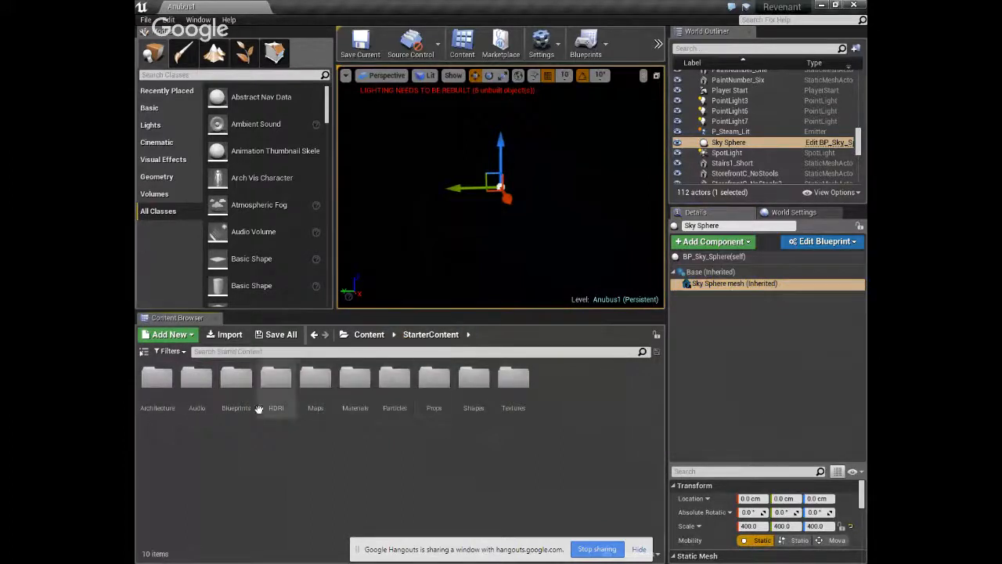
left_click(332, 397)
double_click(331, 397)
left_click(431, 334)
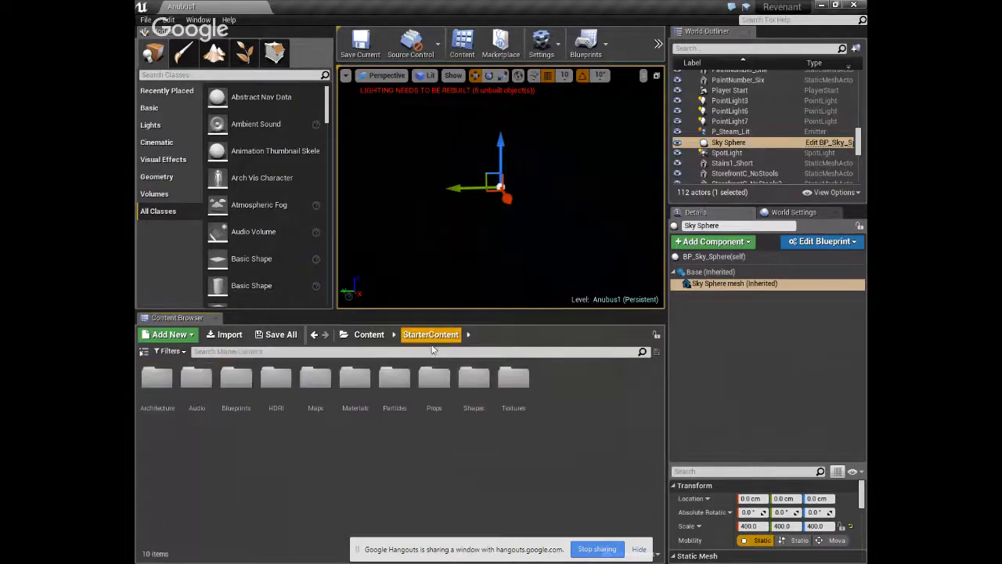
left_click(504, 389)
double_click(503, 389)
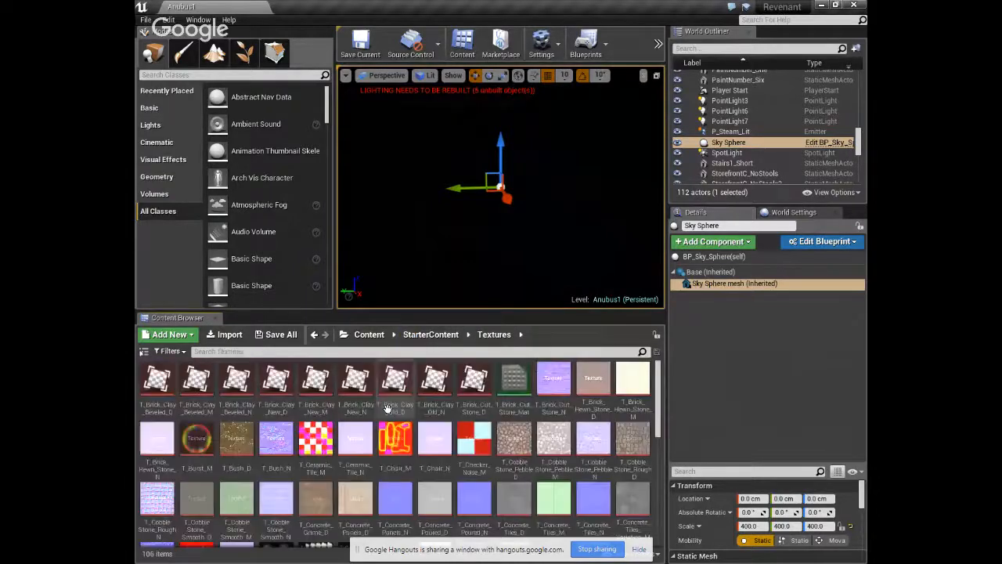
scroll(387, 409, "down", 10)
left_click_drag(473, 385, 722, 299)
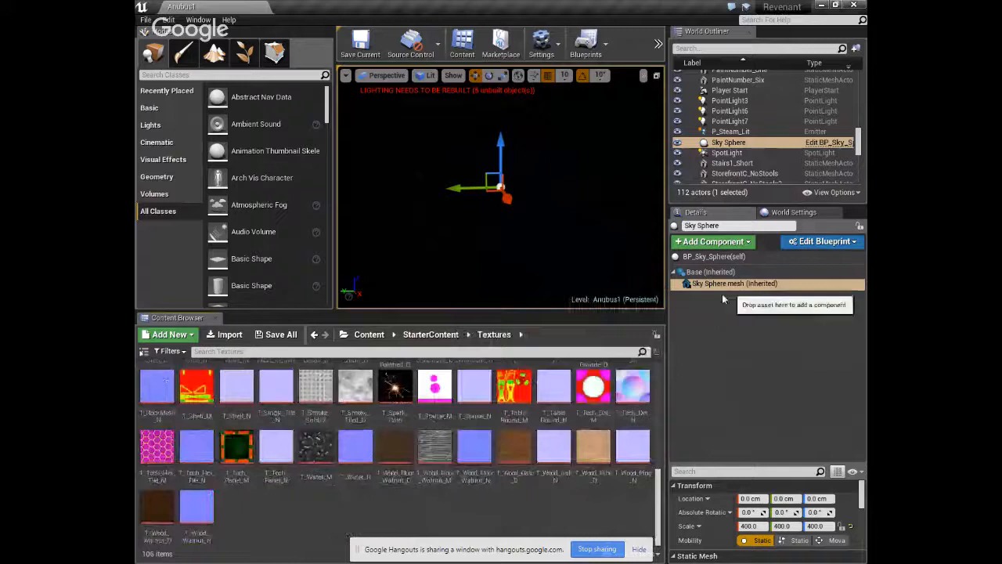
Look around the sky and undo the selection of the Sky Sphere mesh component.
right_click_drag(542, 249, 452, 285)
right_click_drag(587, 236, 663, 126)
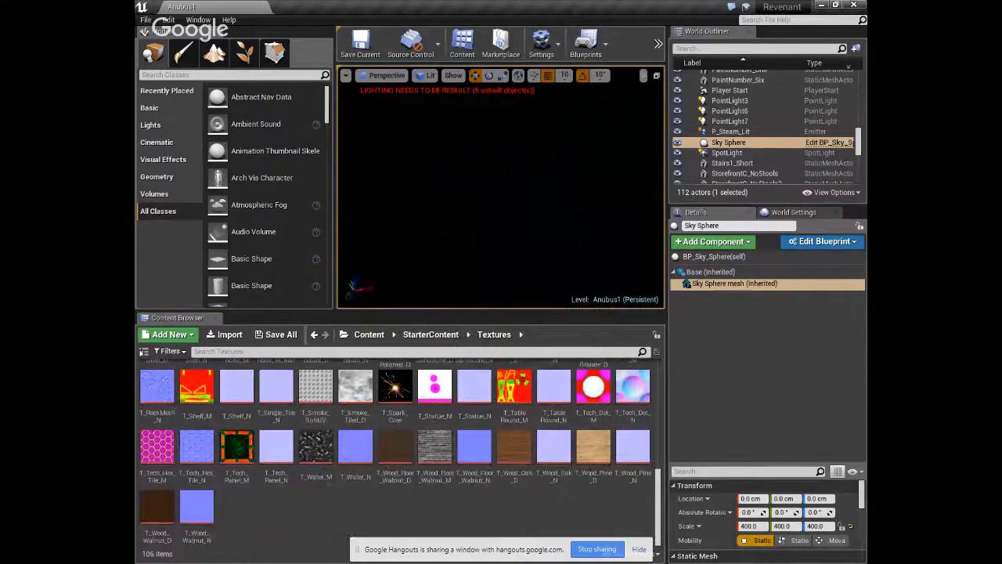
key("ctrl+z")
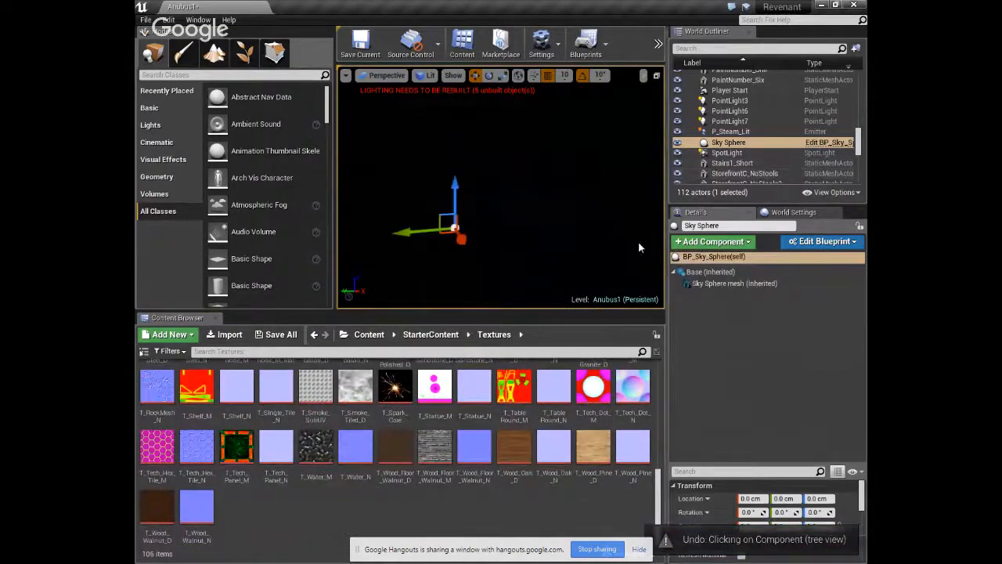
right_click_drag(563, 188, 493, 202)
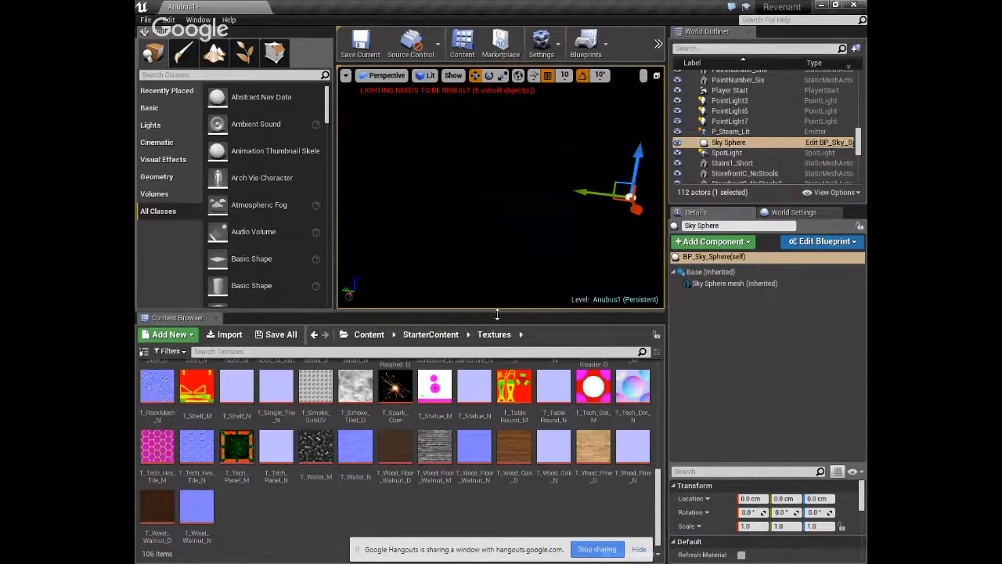
Enlarge the viewport by shrinking the content browser and the outliner and details area, and save the current level.
left_click_drag(496, 313, 496, 427)
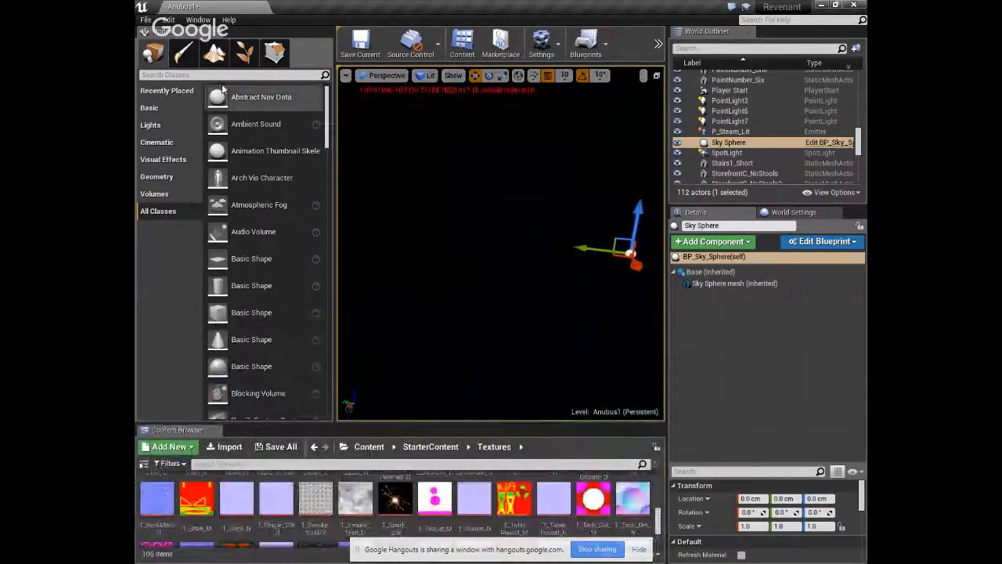
left_click_drag(662, 249, 817, 263)
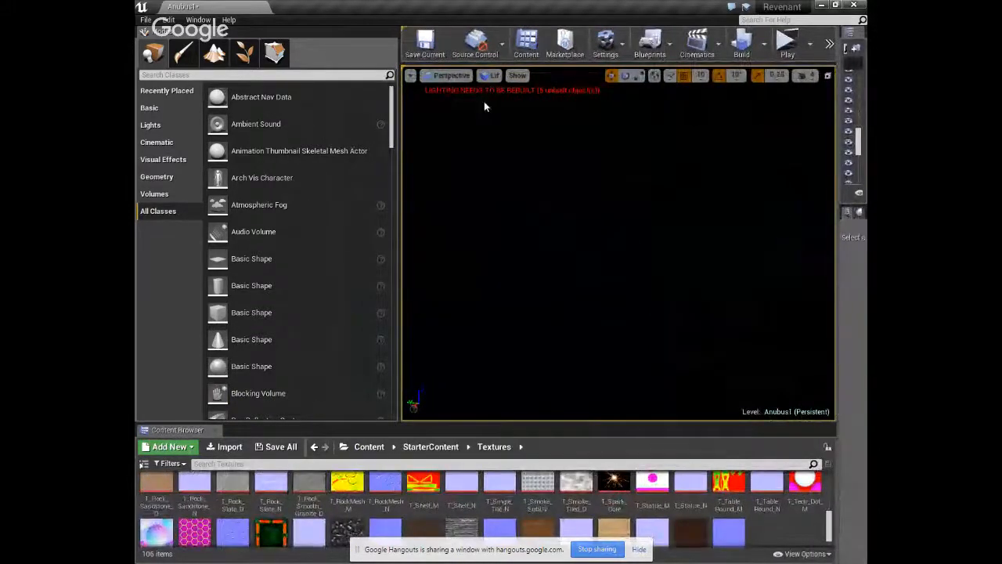
left_click(425, 45)
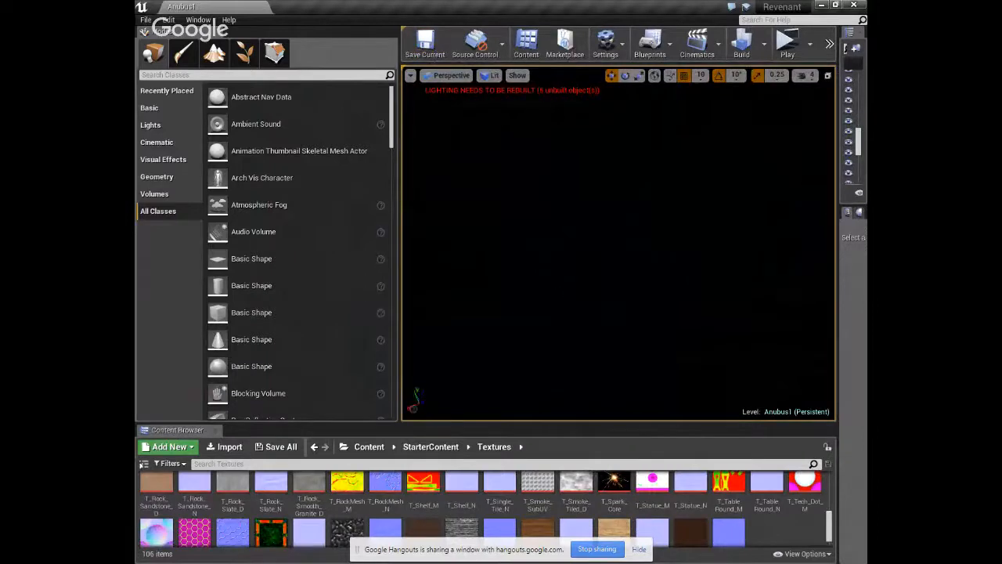
Switch the viewport's display mode to Unlit.
left_click(490, 75)
left_click(495, 120)
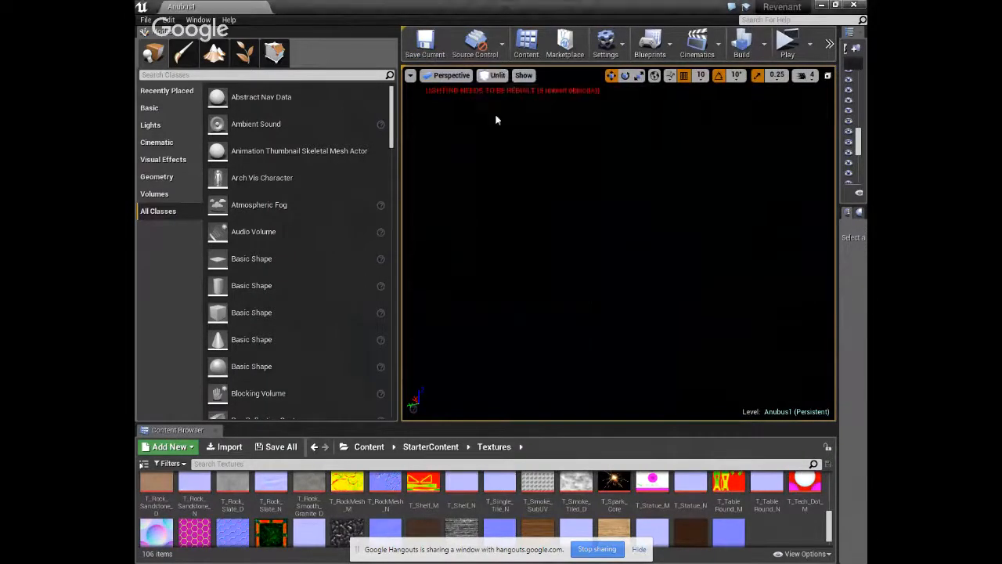
left_click(144, 21)
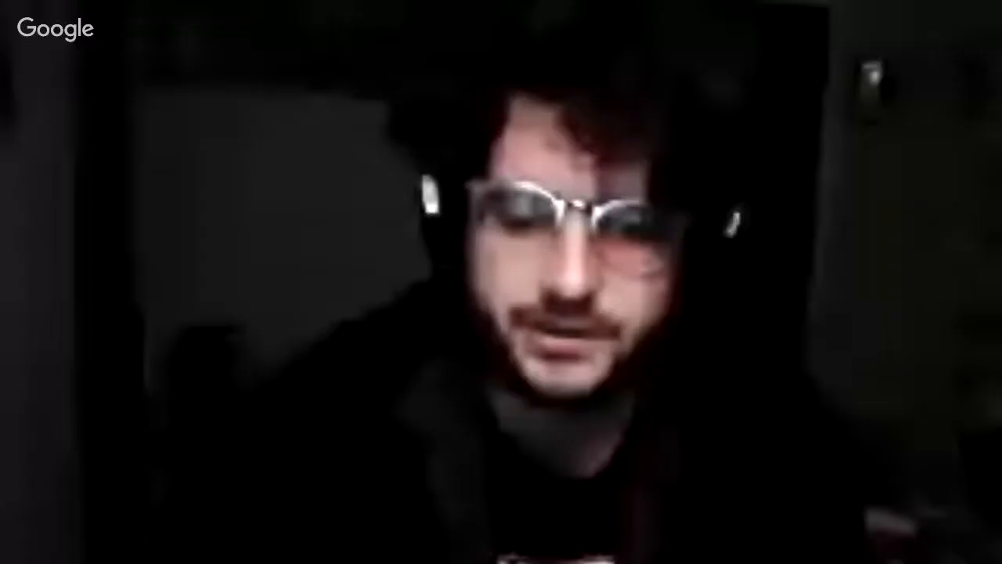